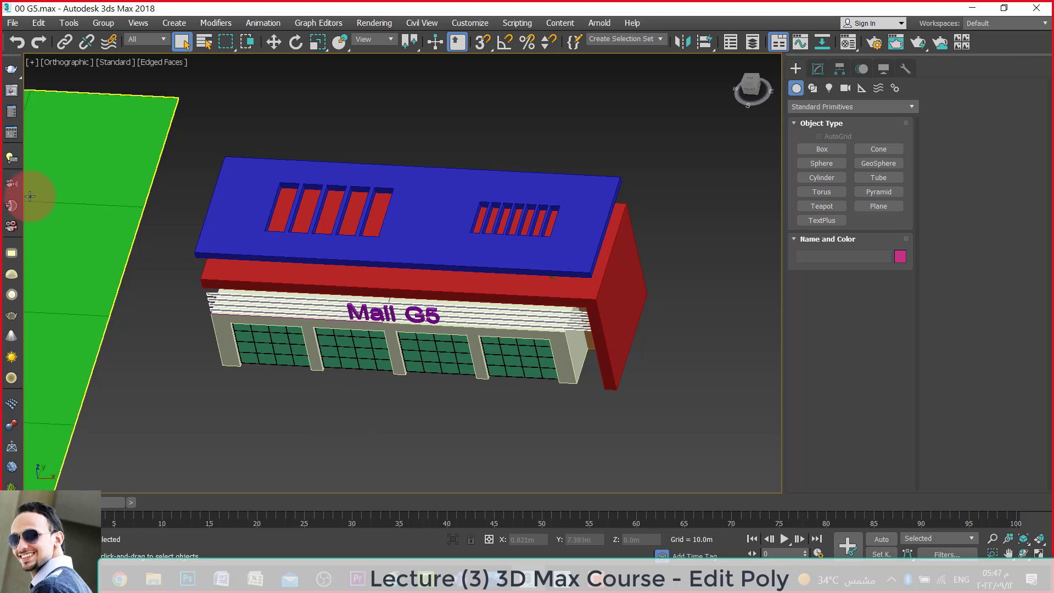
Open Preference Settings on the Files tab to show the Auto Backup options.
click(11, 22)
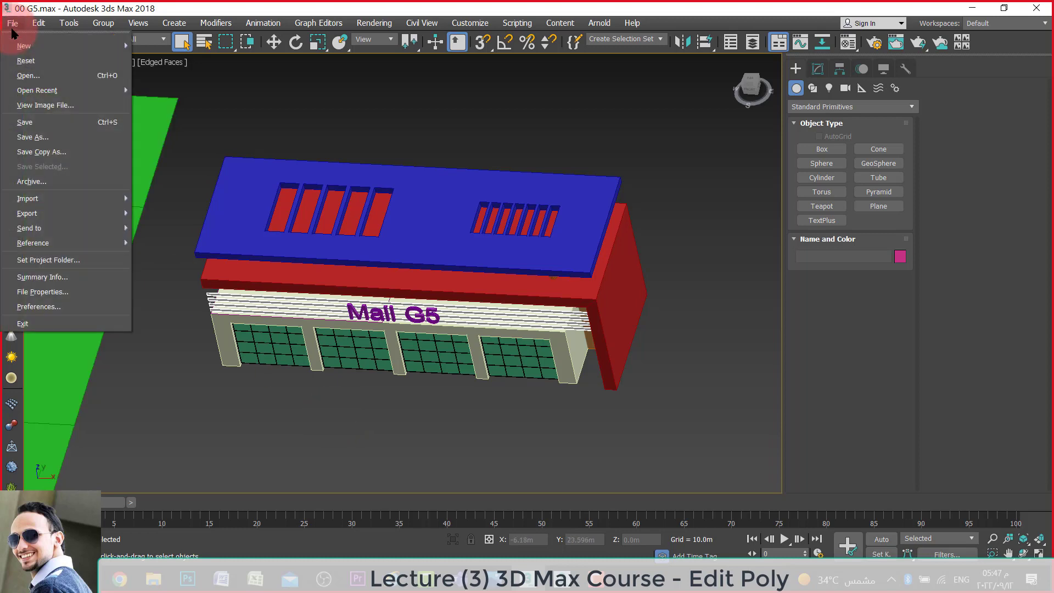
click(54, 307)
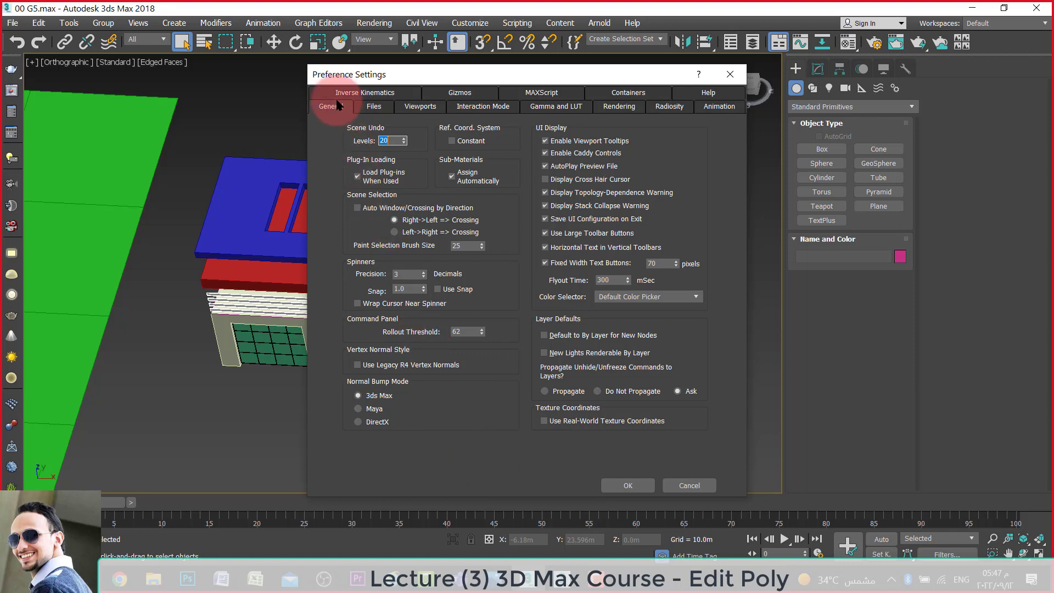
click(360, 108)
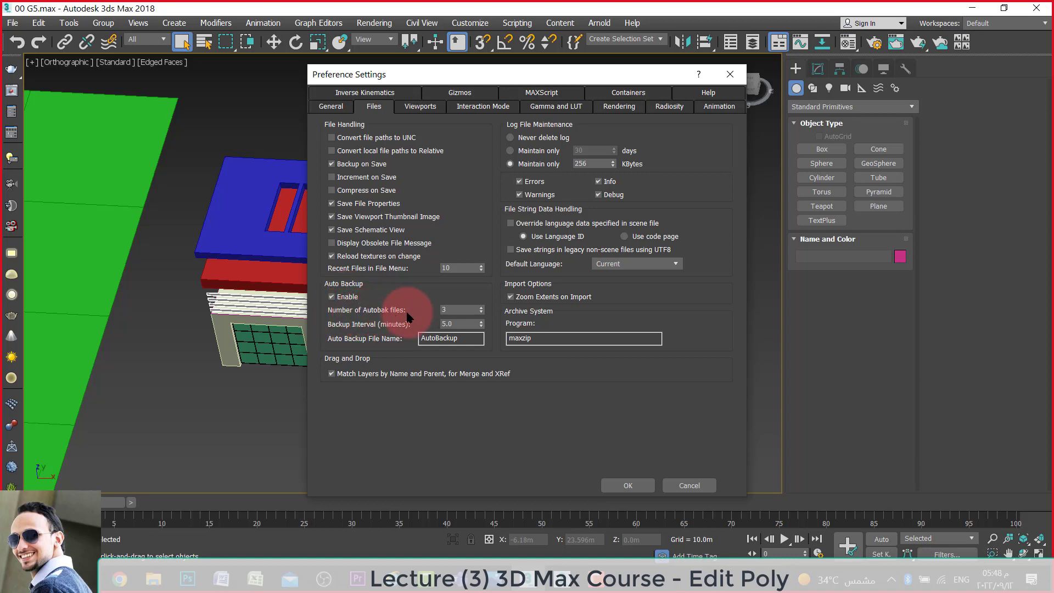
Set Auto Backup to keep 10 backup files and close Preferences with OK.
drag(453, 308, 431, 311)
text(10)
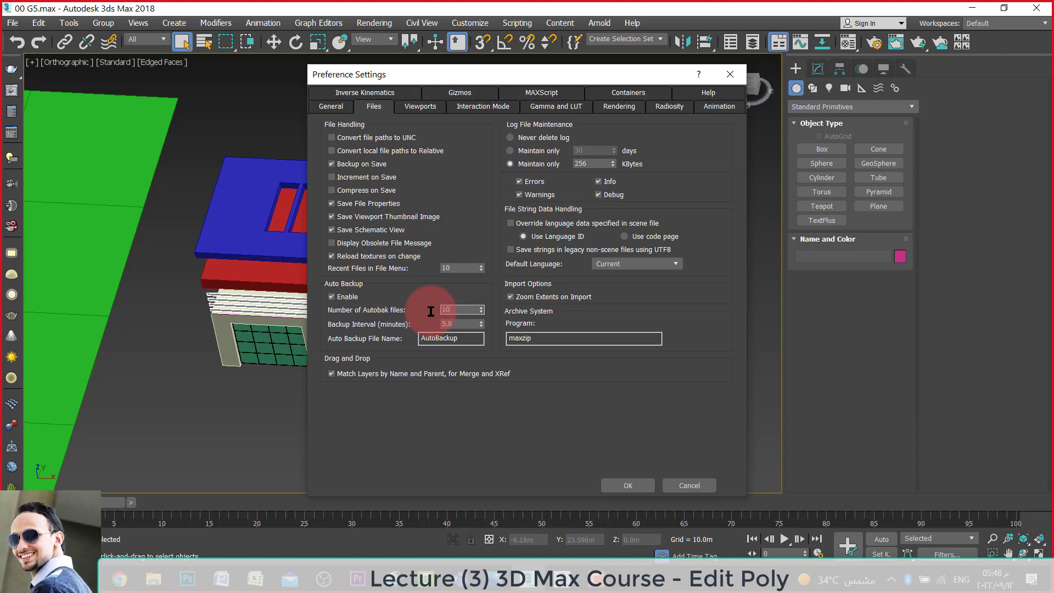
click(461, 321)
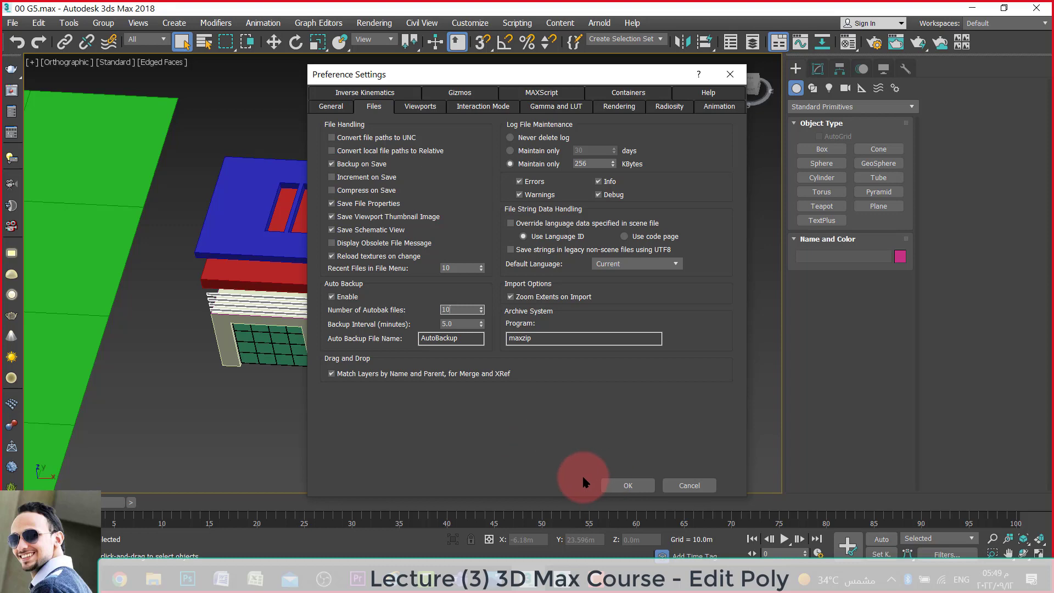
click(627, 485)
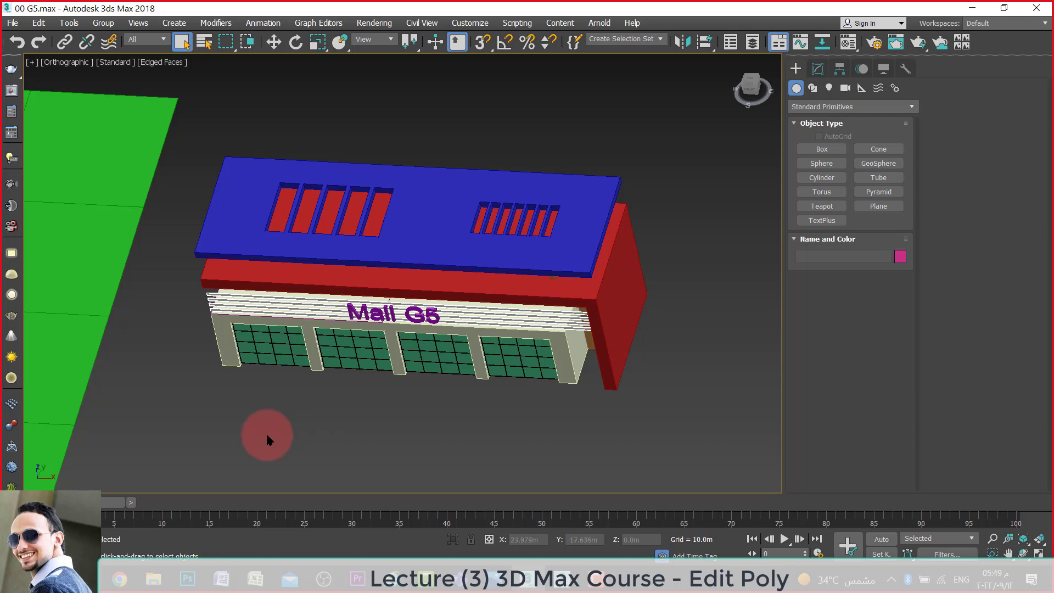
Select the Mall G5 building's group '1' and bring up the Group menu.
click(624, 275)
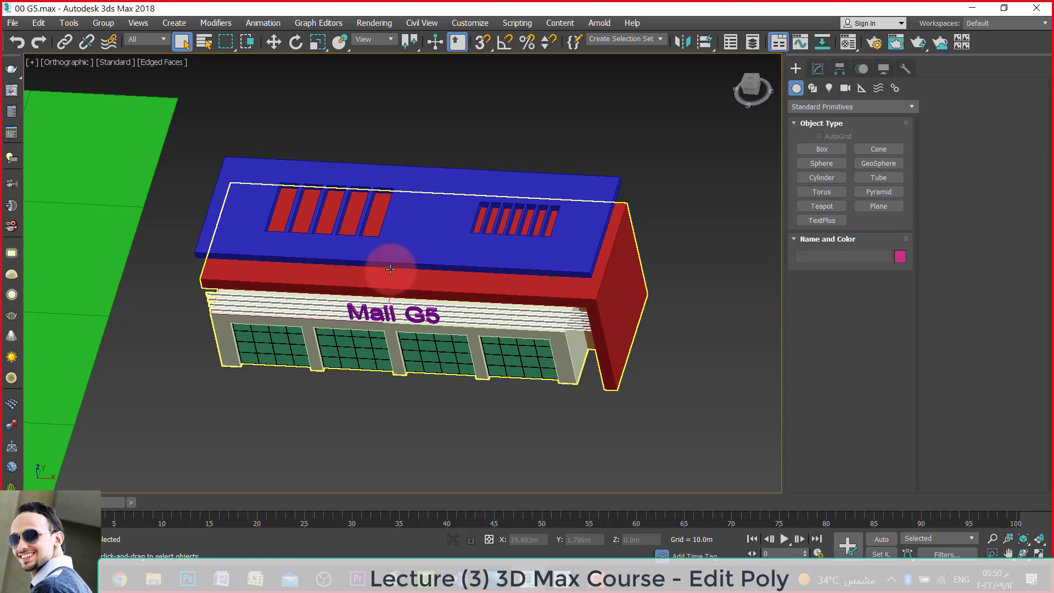
scroll(422, 239, down, 2)
click(619, 369)
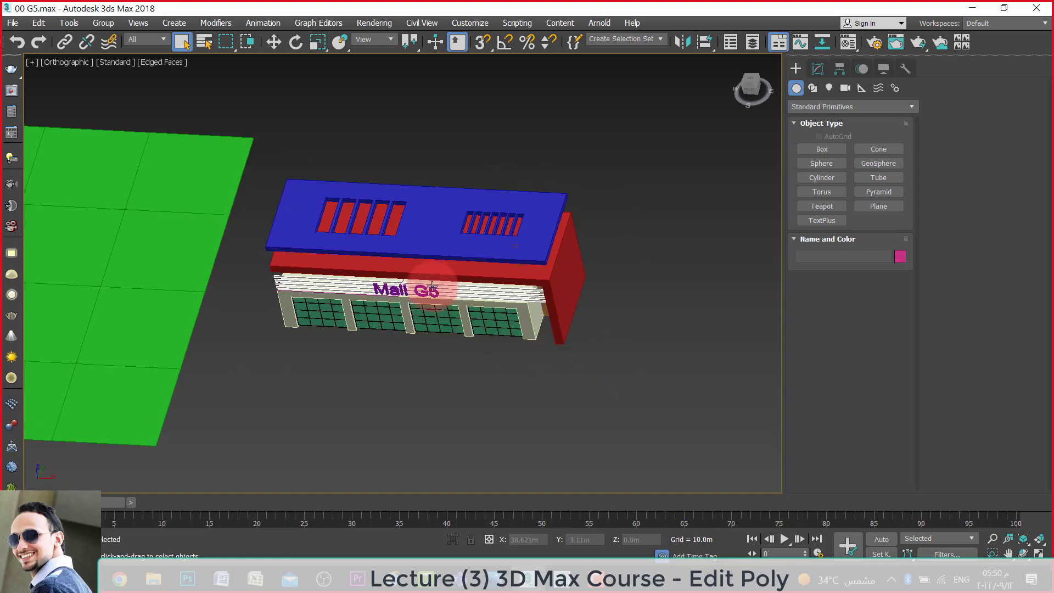
scroll(477, 319, down, 2)
scroll(549, 324, up, 4)
scroll(502, 291, up, 2)
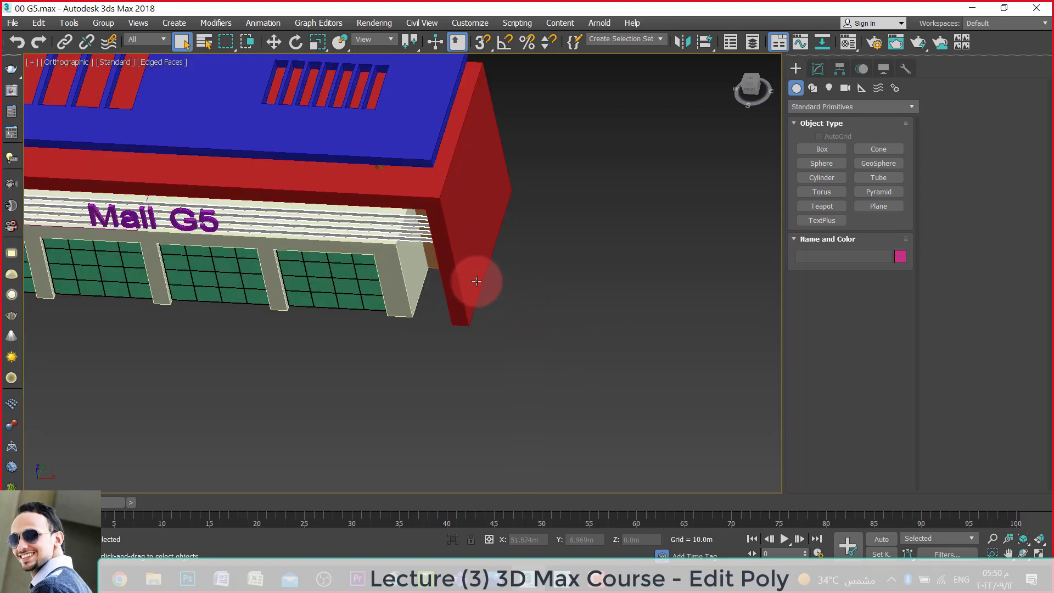
click(472, 290)
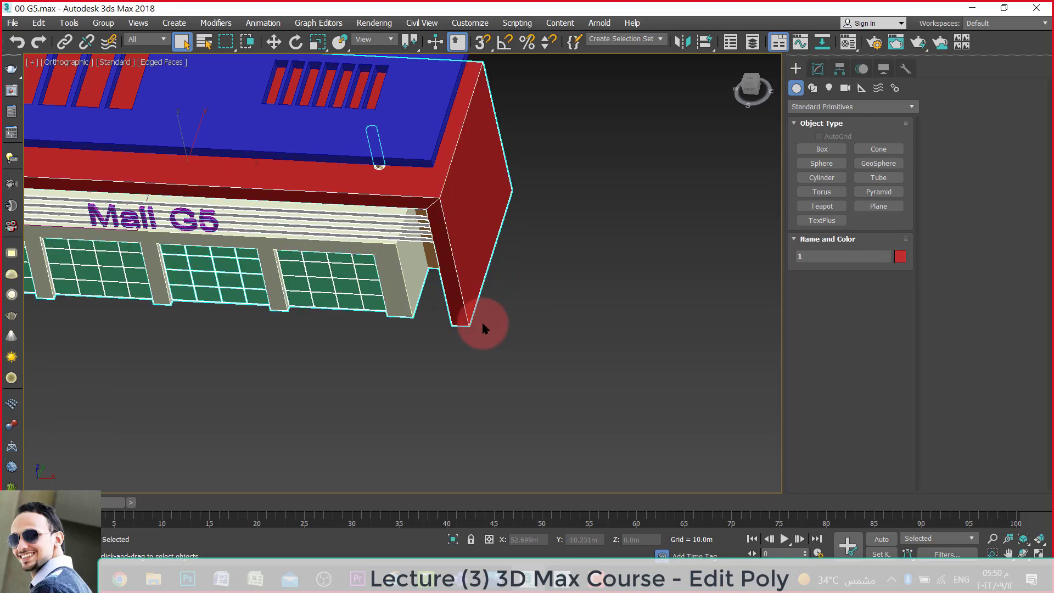
scroll(482, 325, down, 2)
click(103, 22)
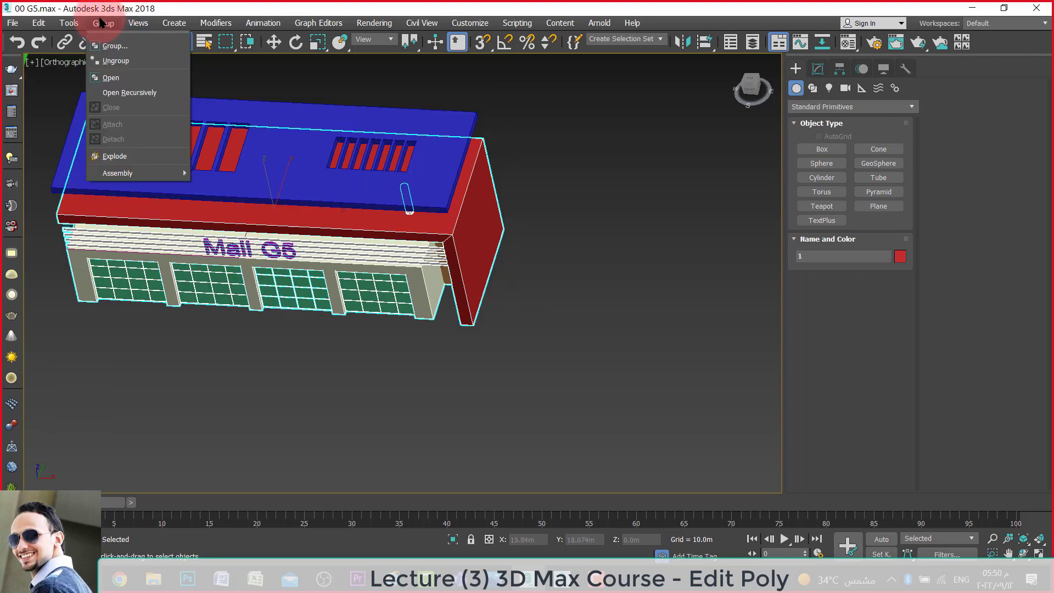
Ungroup the building and move the red L-shaped Line002 piece off it.
click(115, 61)
click(457, 258)
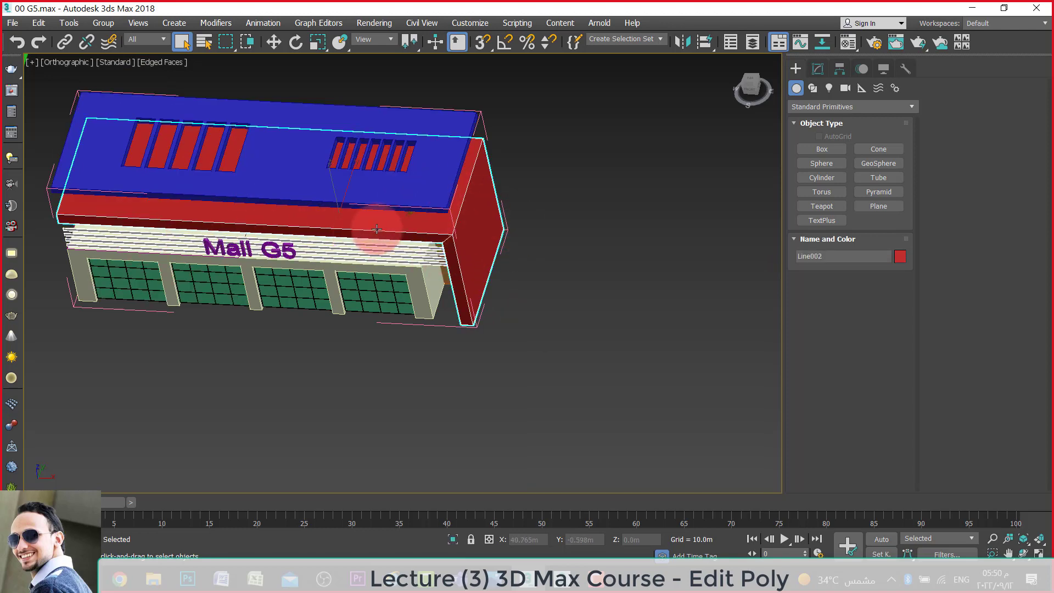
key(w)
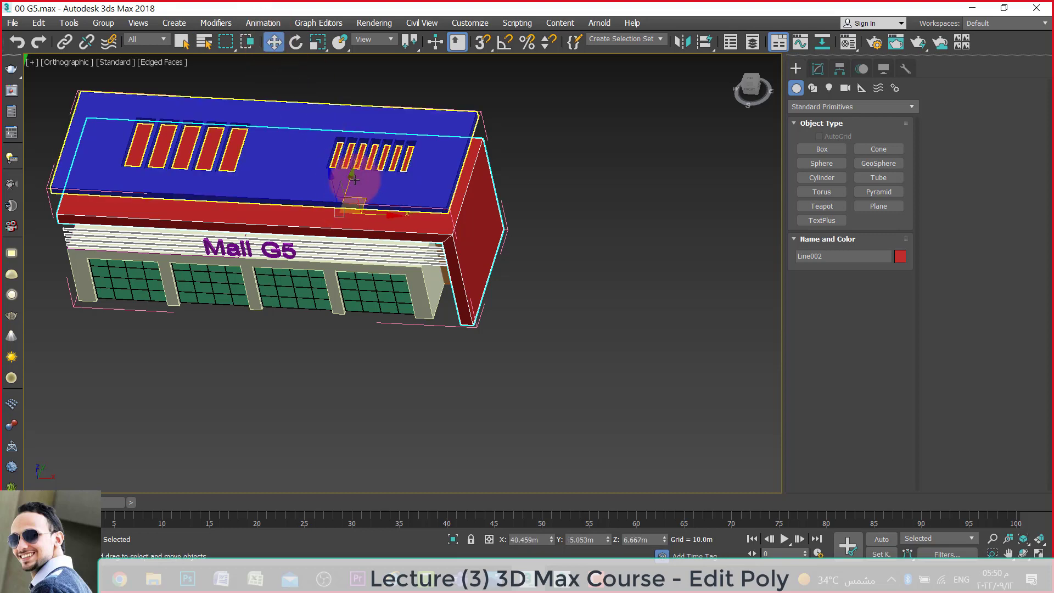
mouse_move(354, 179)
mouse_down()
mouse_move(313, 309)
mouse_move(301, 269)
mouse_move(330, 258)
mouse_up()
scroll(389, 263, down, 5)
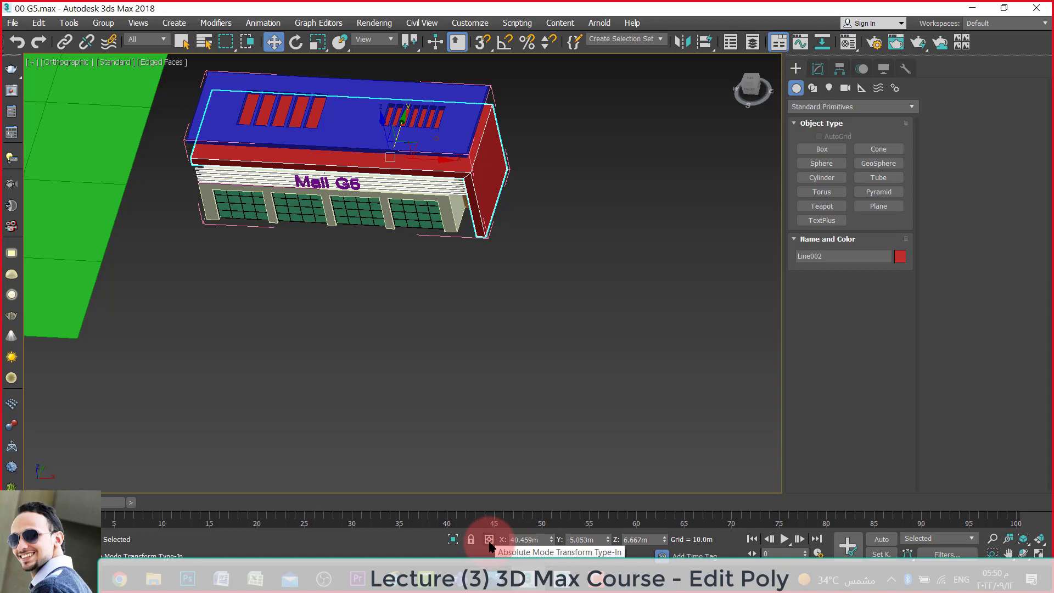
Offset Line002 by -30 along Y in the Transform Type-In.
click(489, 540)
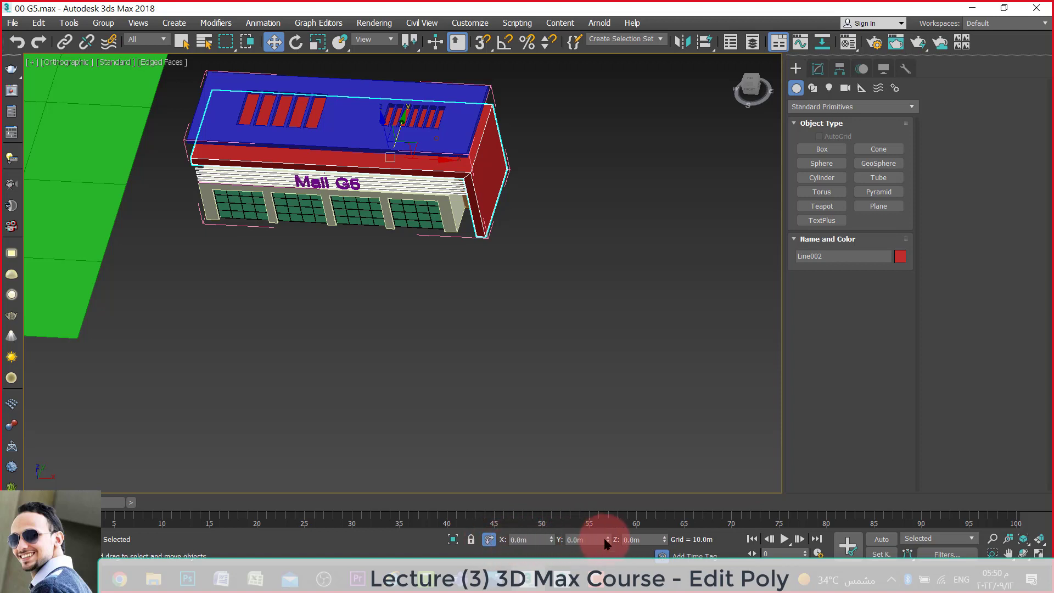
click(576, 540)
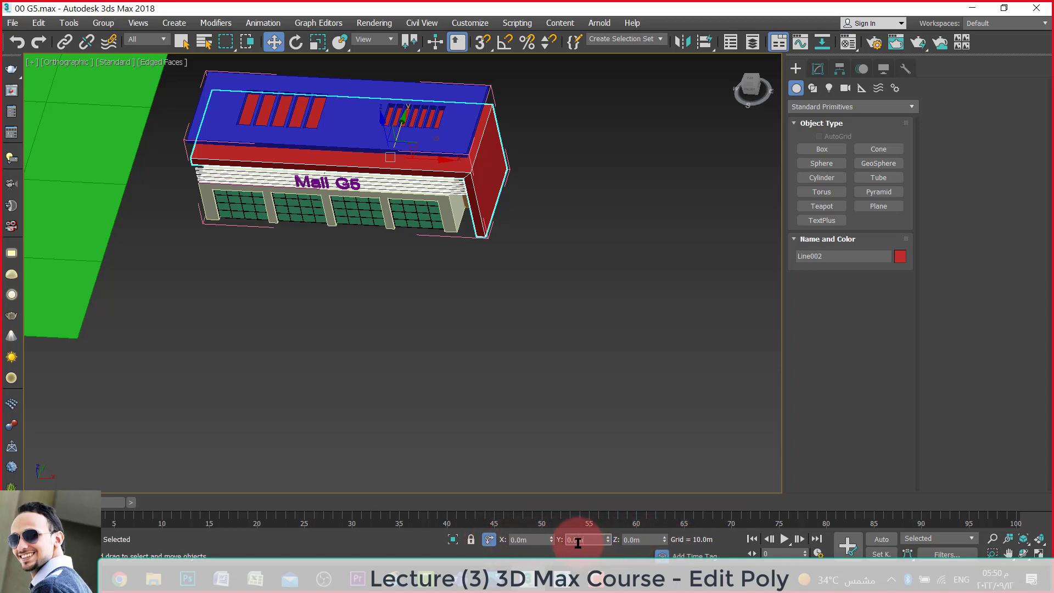
key(BackSpace)
text(-30)
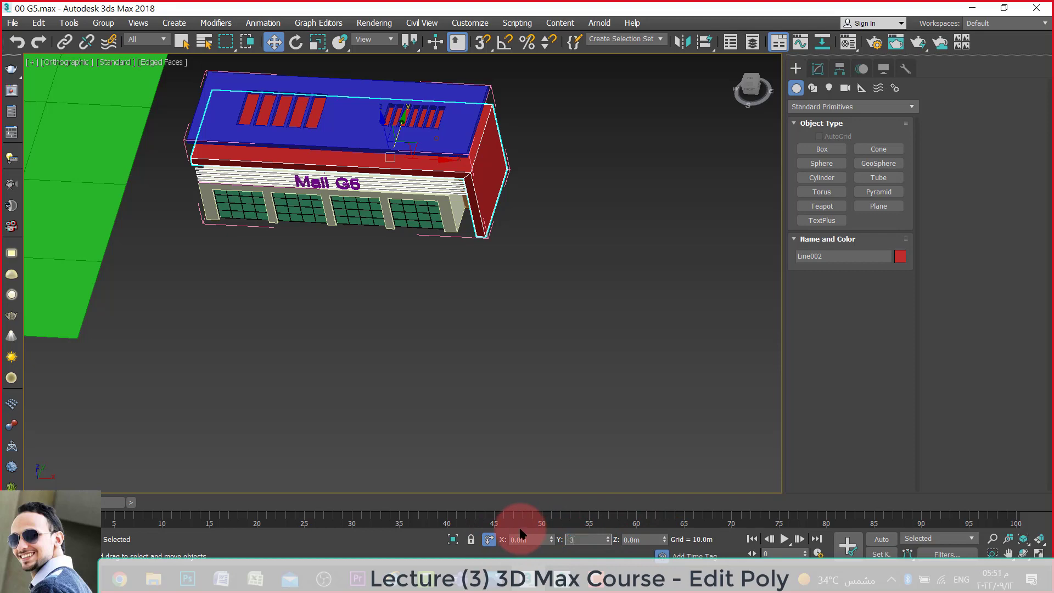
key(Return)
scroll(421, 341, down, 3)
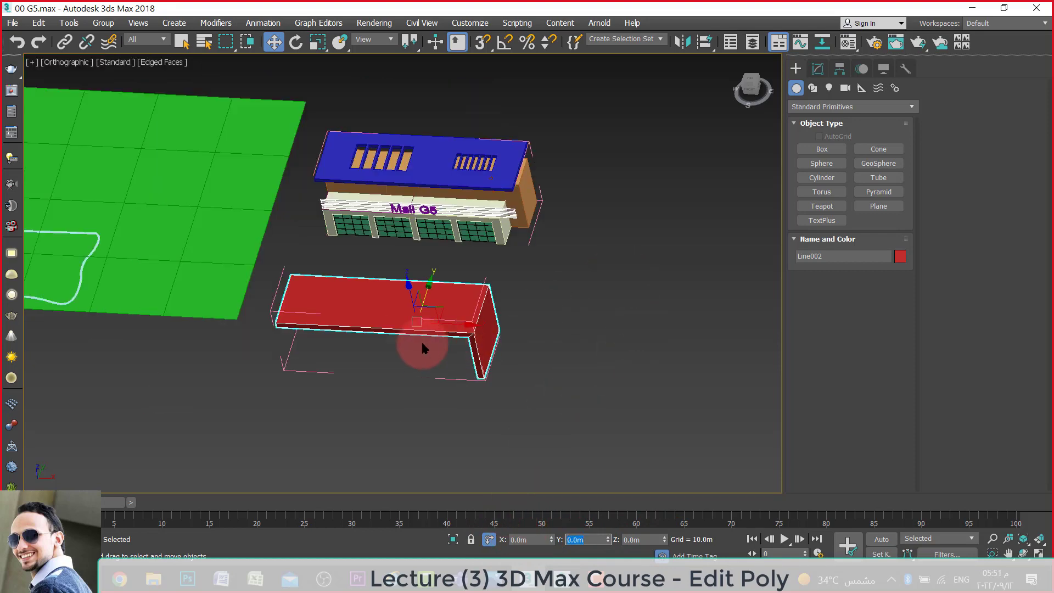
scroll(399, 338, up, 3)
scroll(407, 360, down, 3)
scroll(281, 255, up, 2)
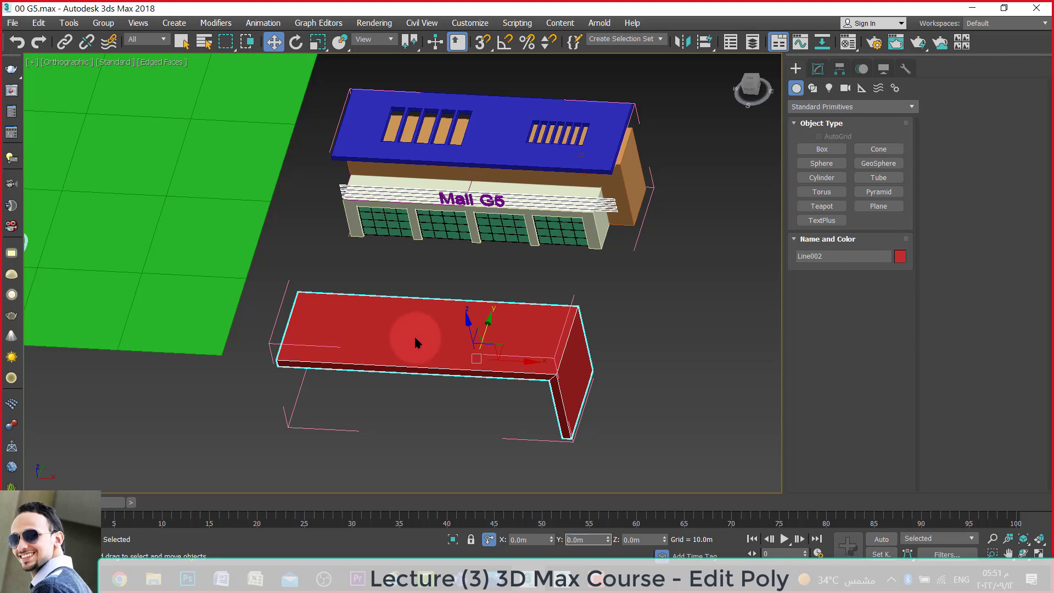
Isolate the red Line002 piece and reselect it with a window selection.
right_click(415, 340)
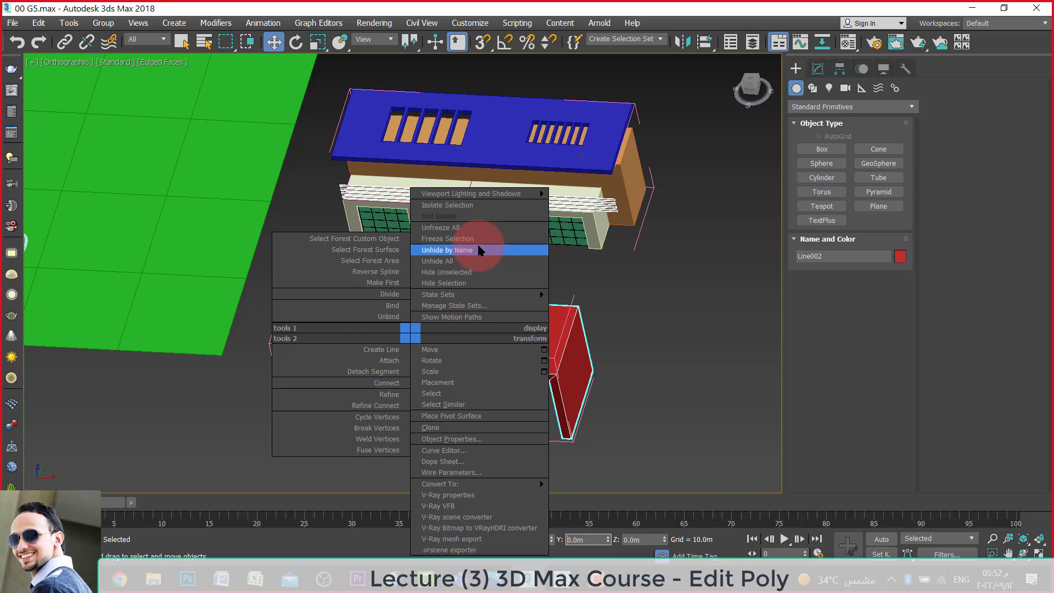
click(481, 205)
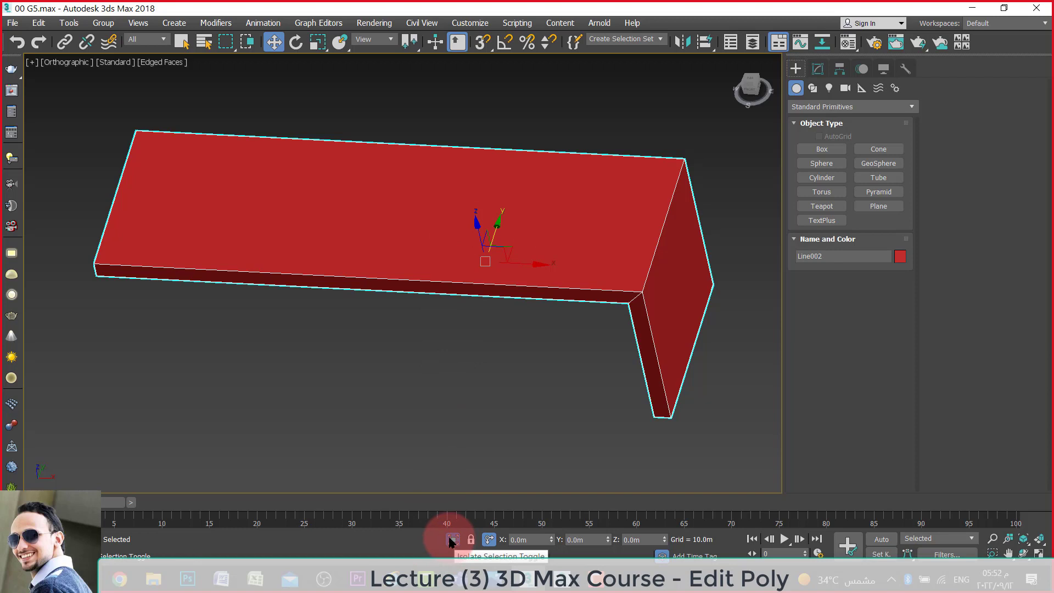
click(451, 541)
click(451, 541)
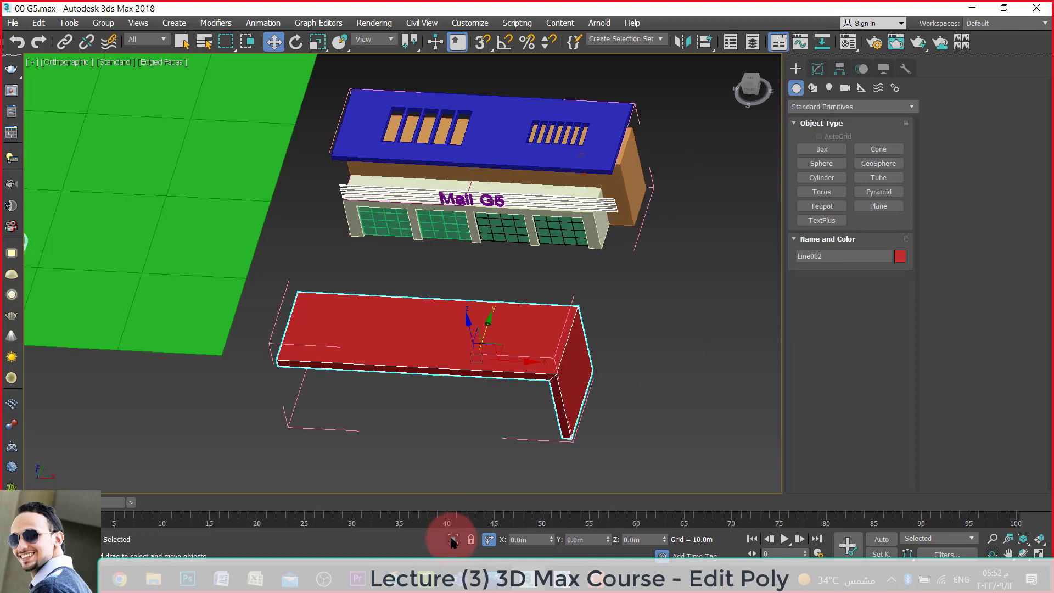
click(452, 542)
click(452, 541)
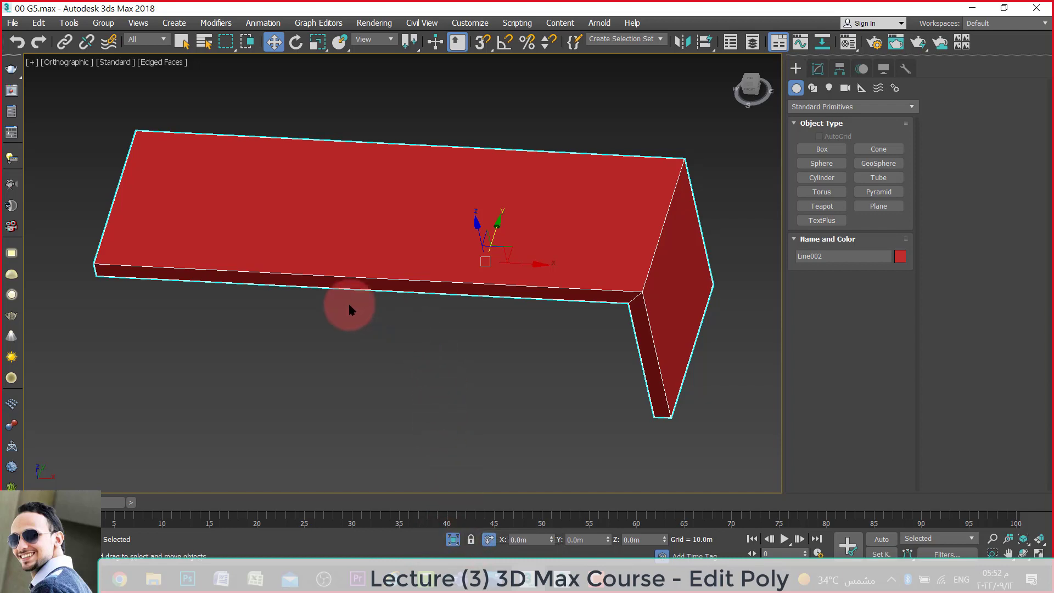
scroll(347, 302, down, 2)
click(433, 351)
drag(515, 423, 396, 216)
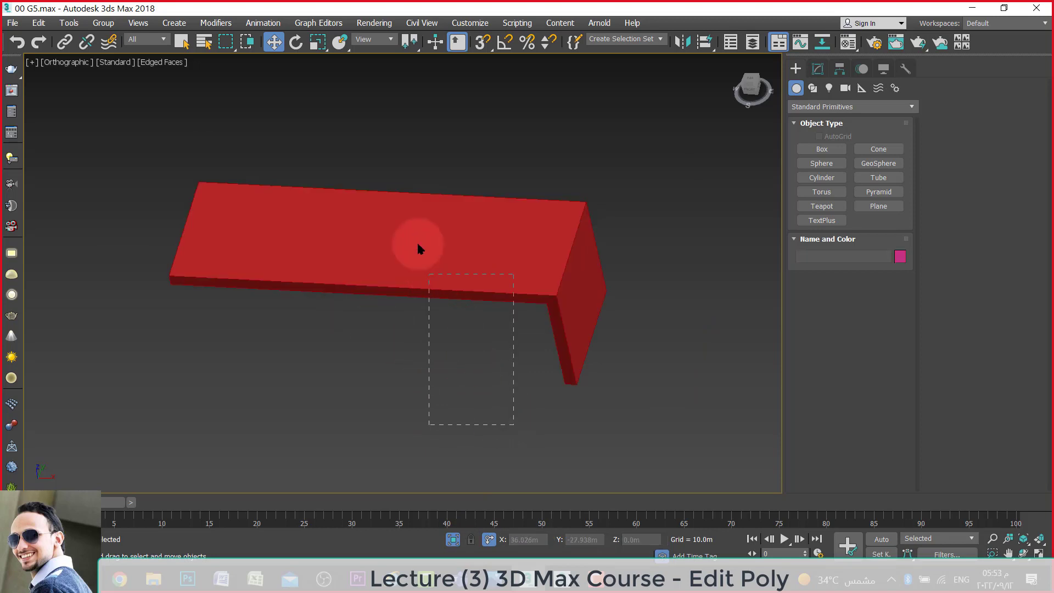
click(824, 67)
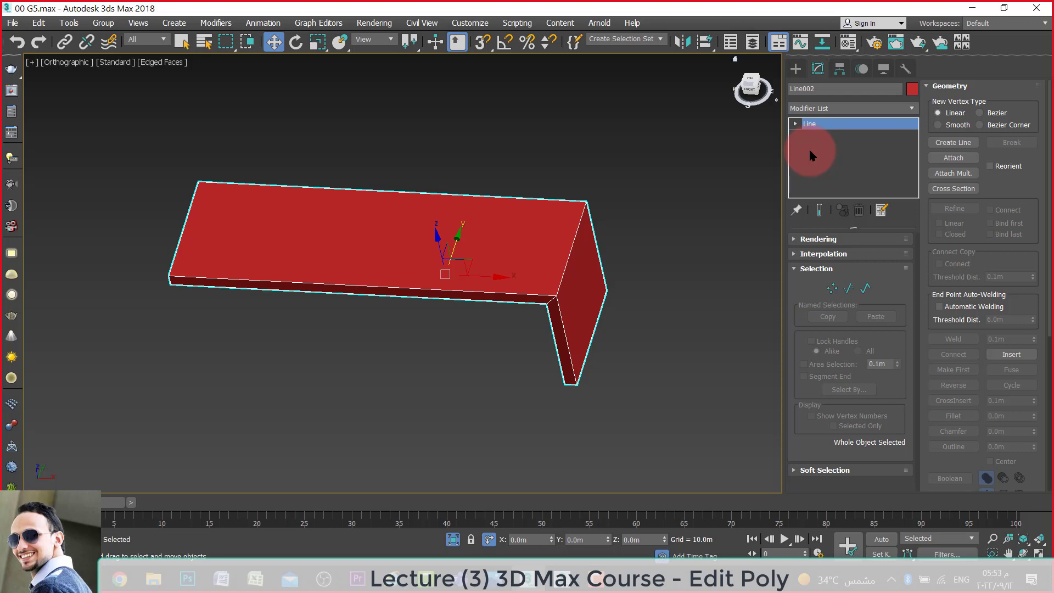
click(823, 239)
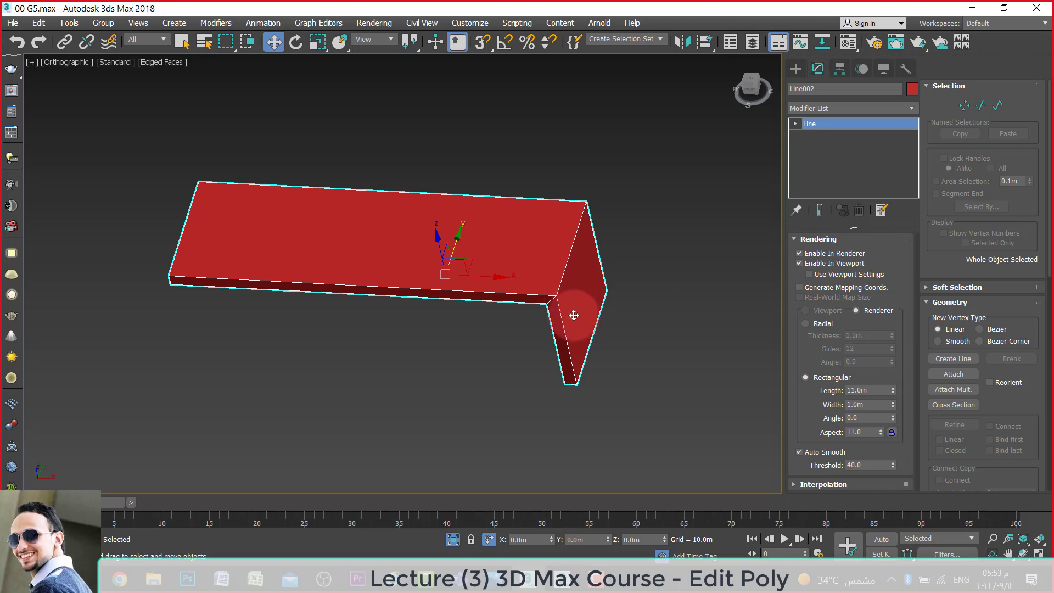
click(806, 323)
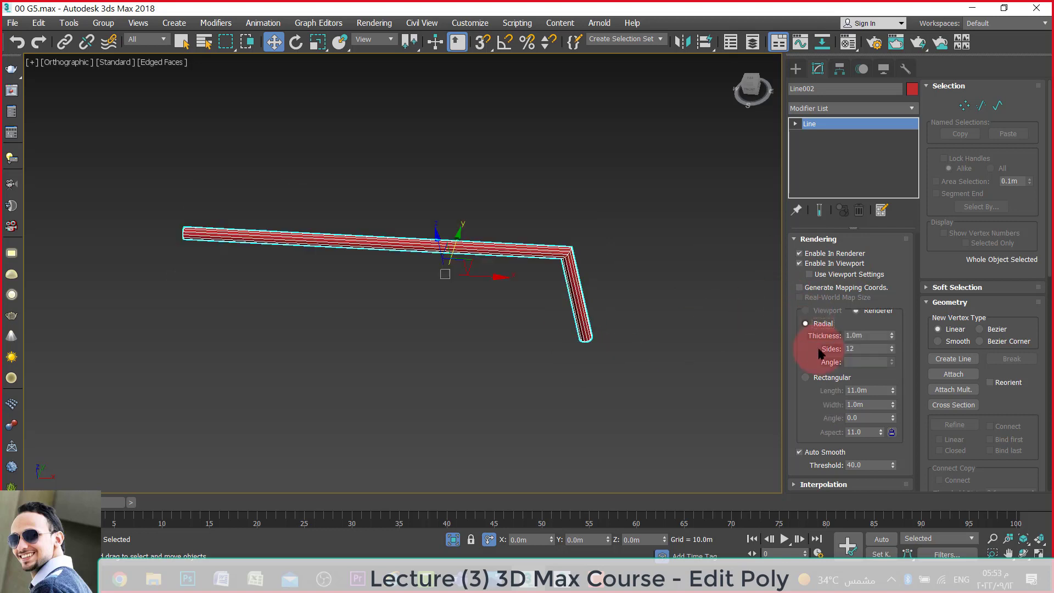
scroll(582, 334, up, 5)
scroll(583, 342, down, 4)
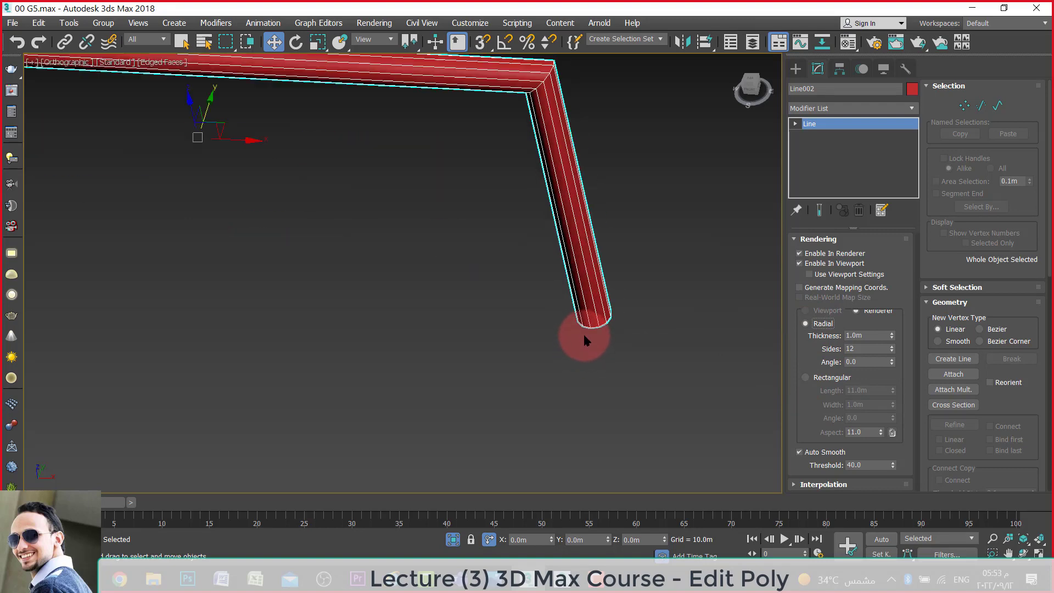
scroll(576, 337, down, 2)
click(814, 378)
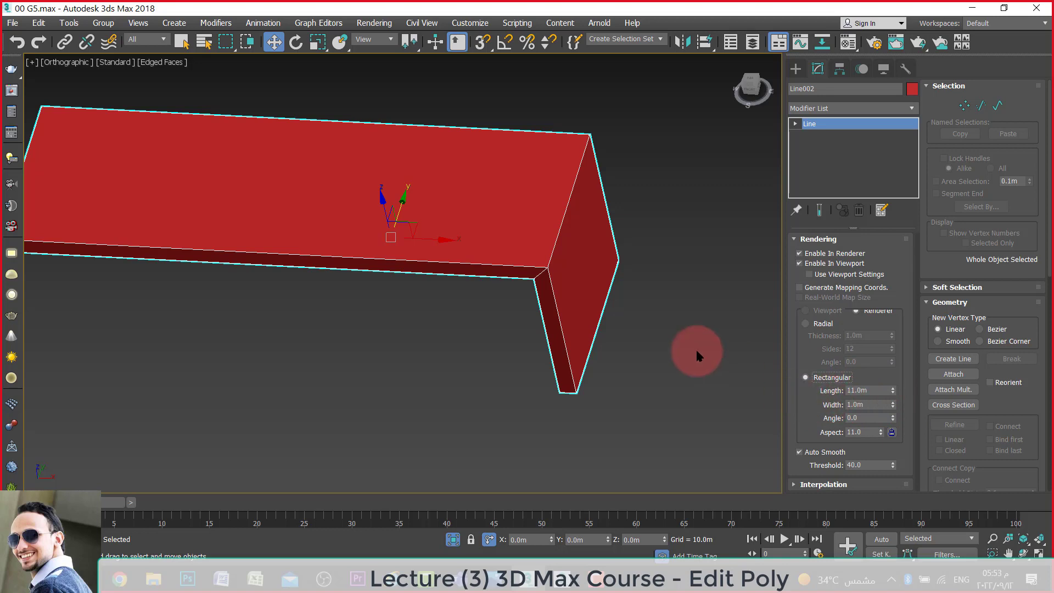
scroll(686, 343, down, 2)
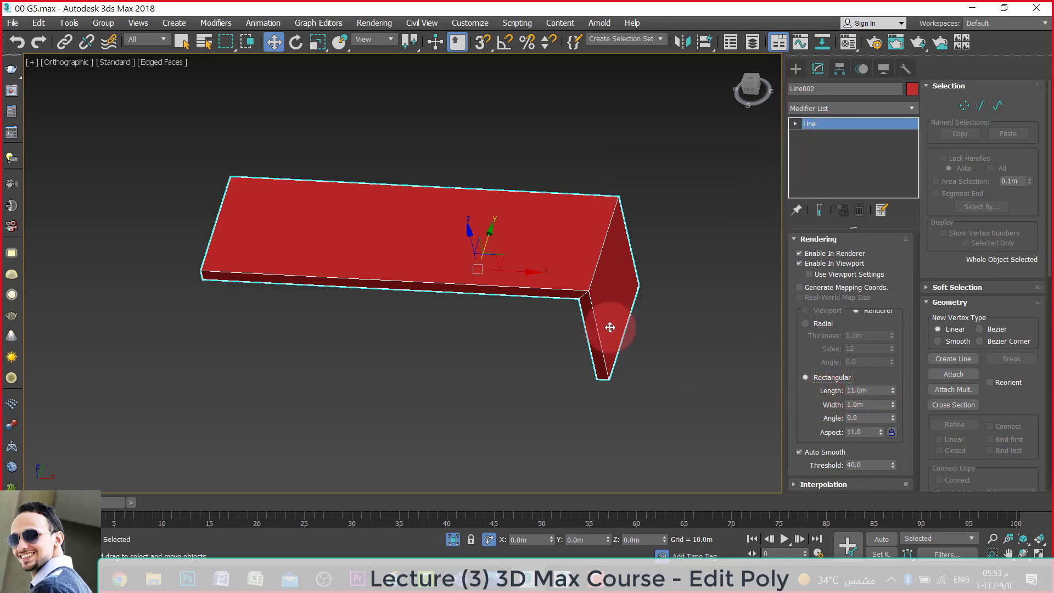
scroll(609, 371, up, 2)
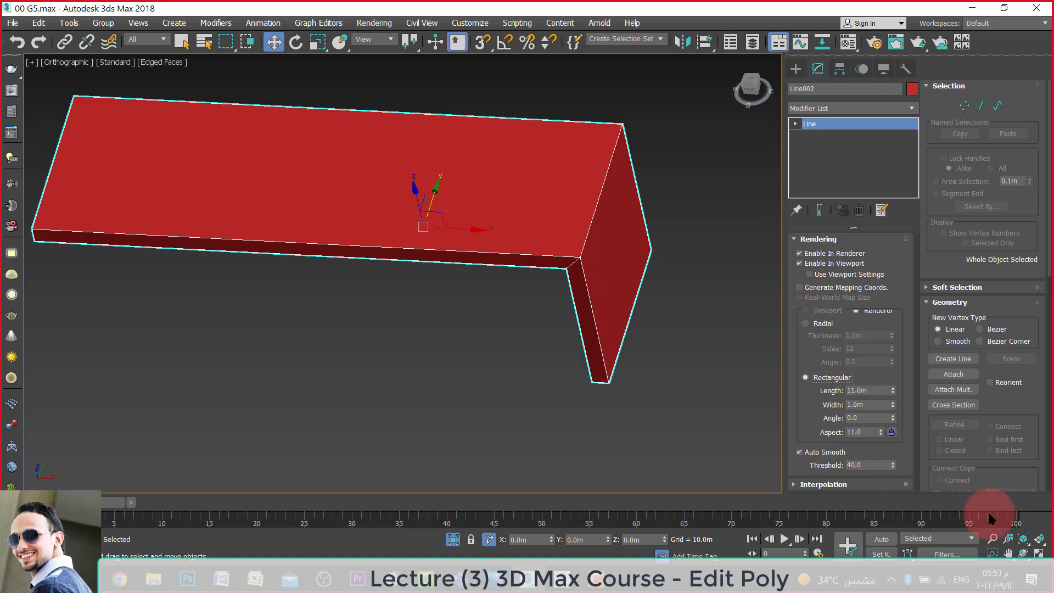
click(1023, 540)
mouse_move(446, 336)
mouse_down()
mouse_move(414, 337)
mouse_move(377, 271)
mouse_up()
key(w)
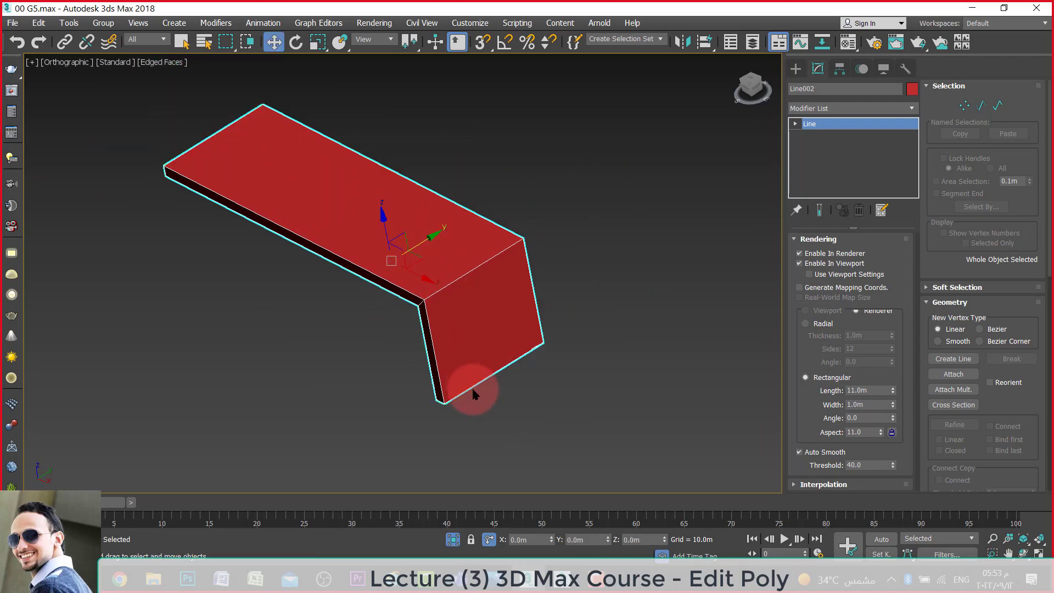
scroll(461, 366, up, 2)
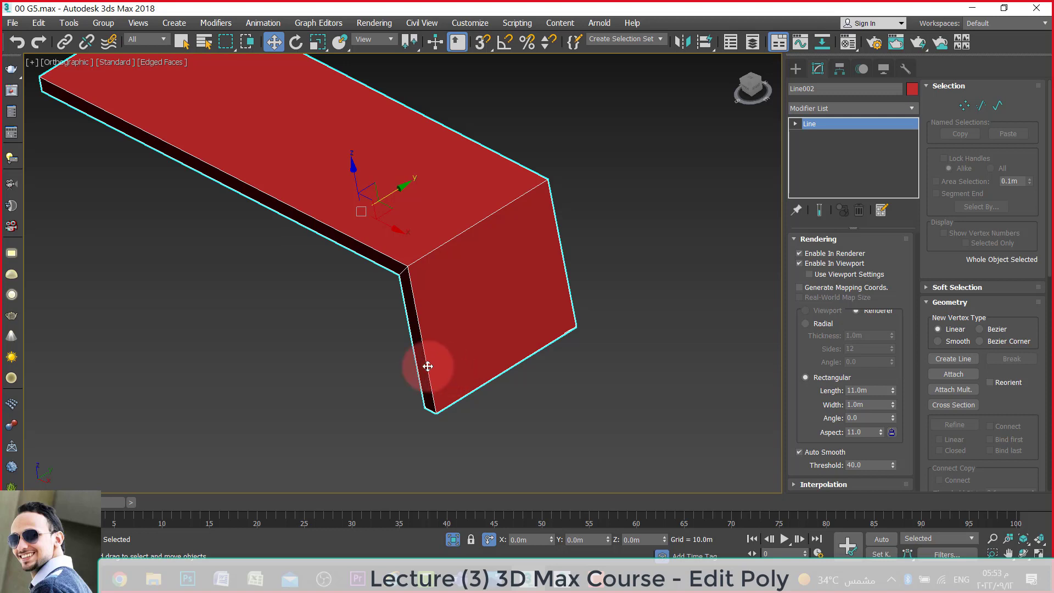
scroll(449, 372, down, 1)
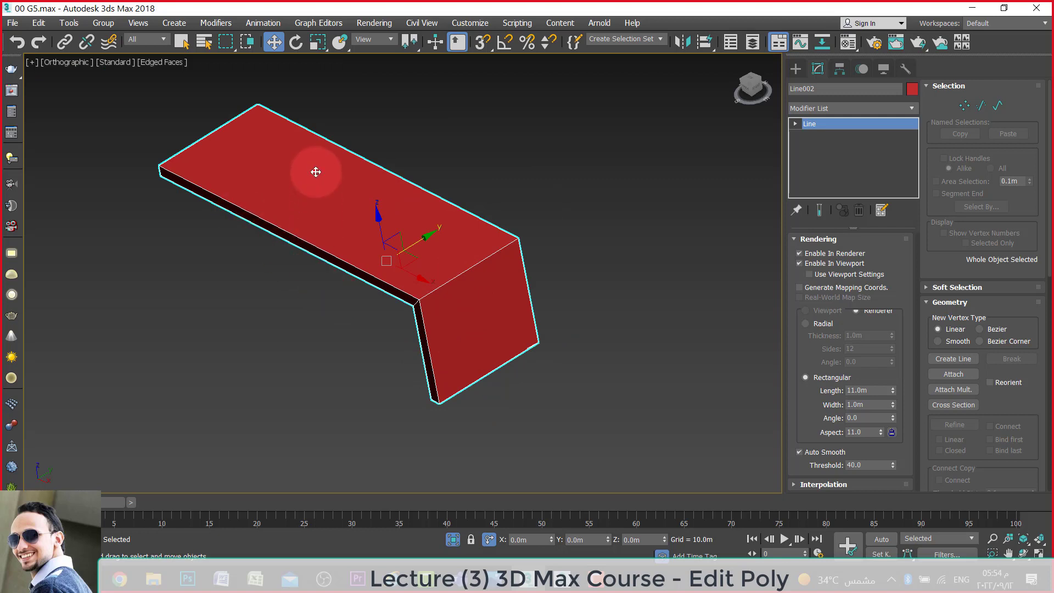
scroll(312, 169, up, 1)
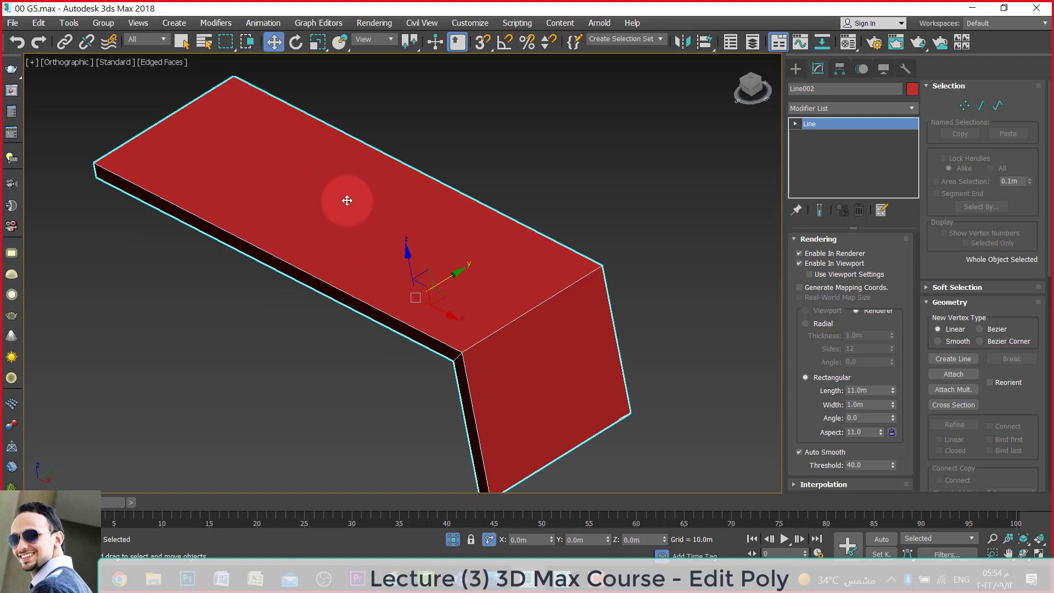
scroll(351, 203, down, 1)
Convert the red L-shaped slab Line002 to Editable Poly.
right_click(384, 201)
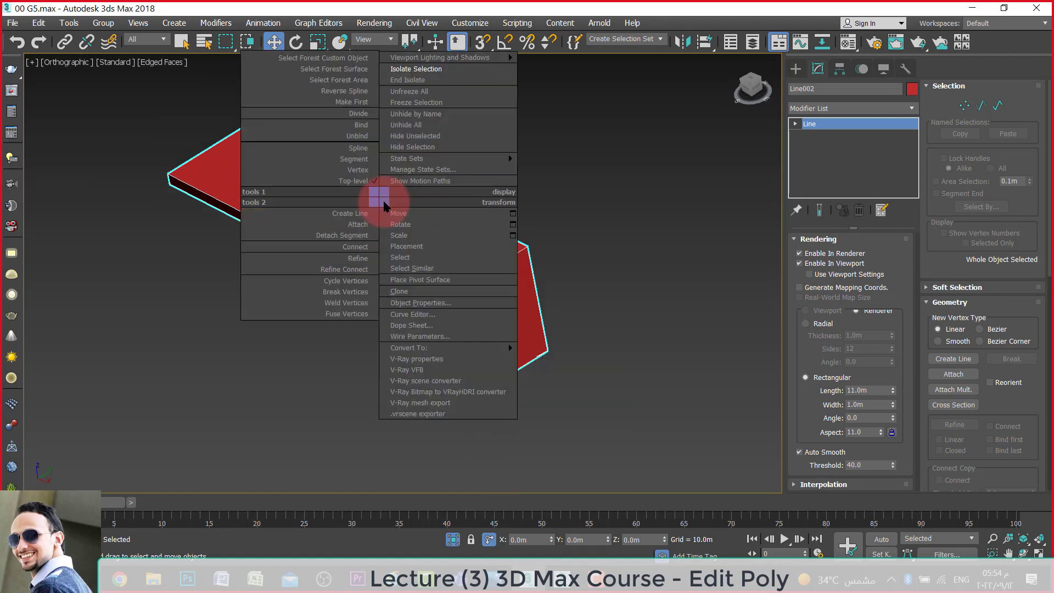
mouse_move(437, 347)
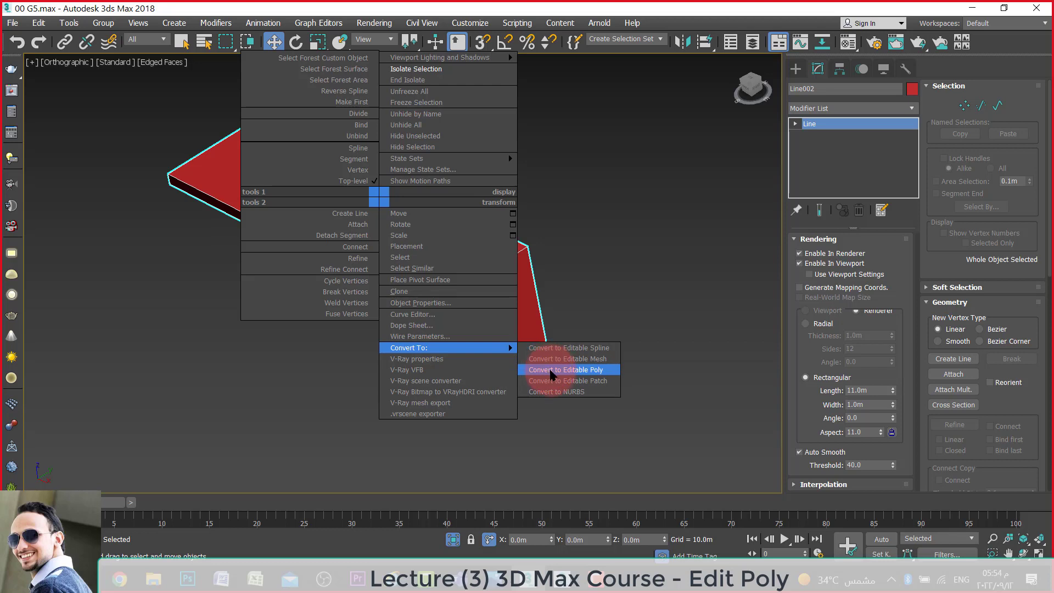
click(551, 370)
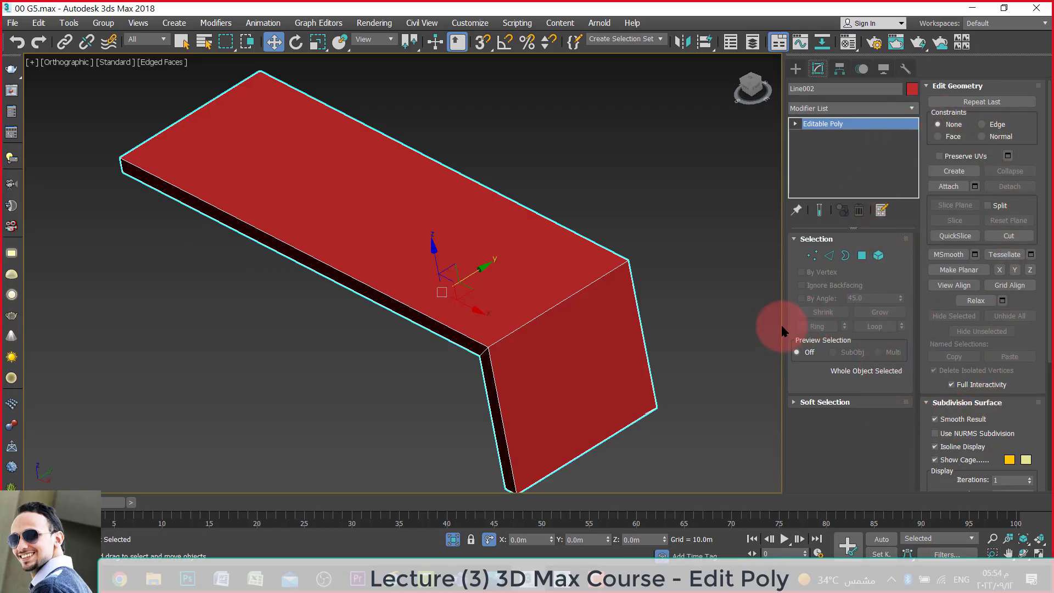
drag(783, 324, 887, 335)
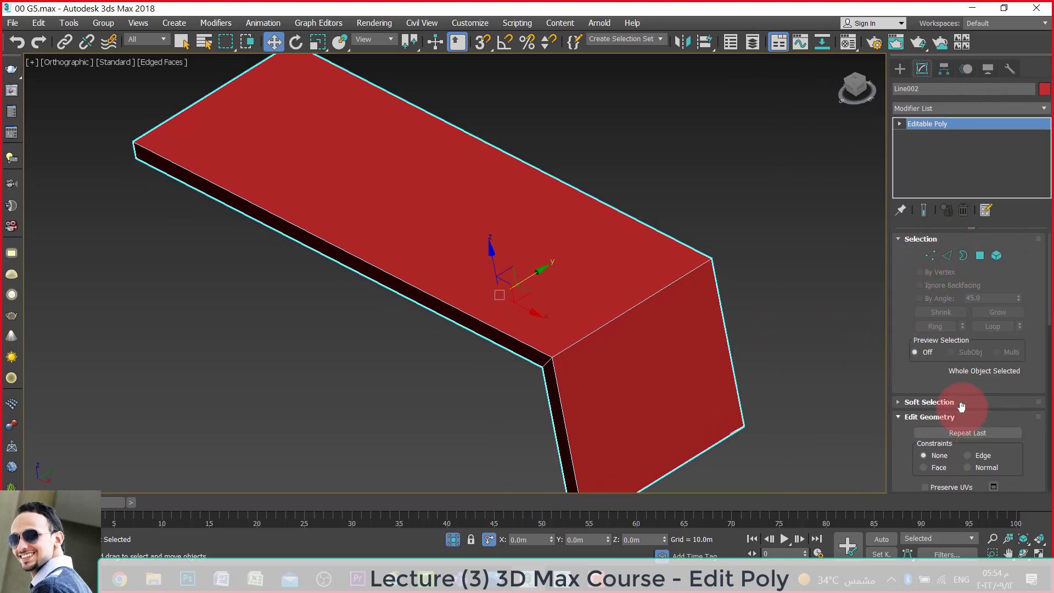
drag(962, 403, 953, 341)
scroll(951, 341, down, 3)
scroll(951, 342, down, 3)
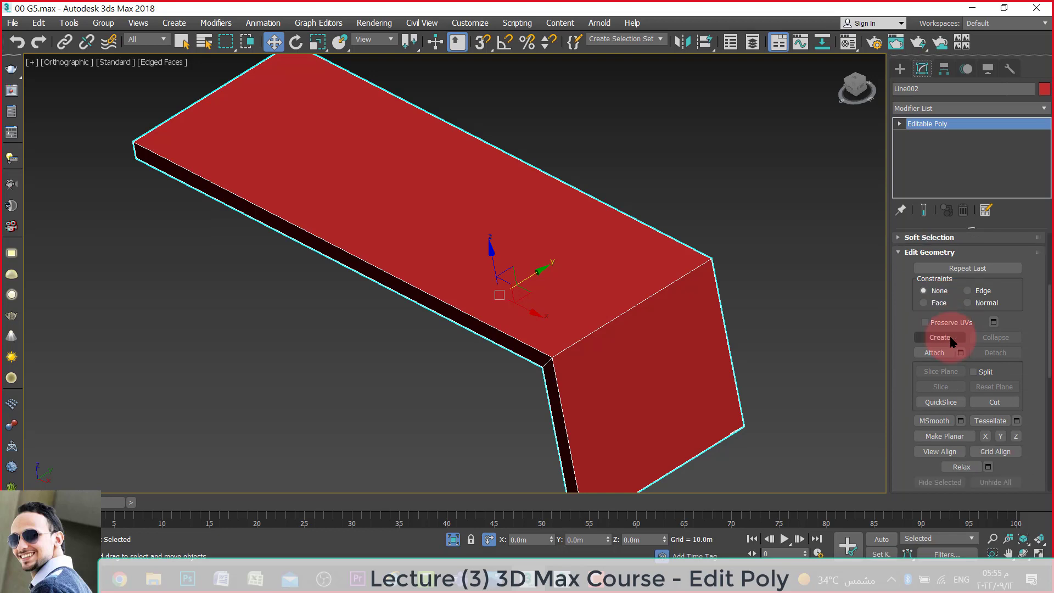
scroll(951, 342, down, 3)
scroll(951, 341, down, 3)
scroll(951, 343, down, 4)
scroll(950, 339, down, 4)
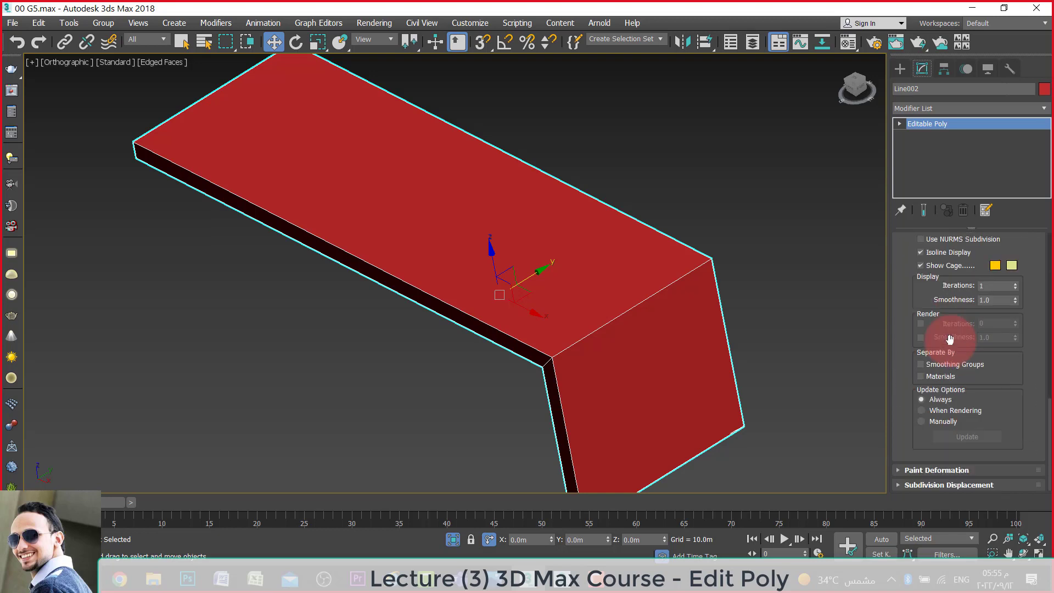
scroll(950, 339, up, 5)
scroll(933, 351, up, 5)
scroll(927, 332, up, 5)
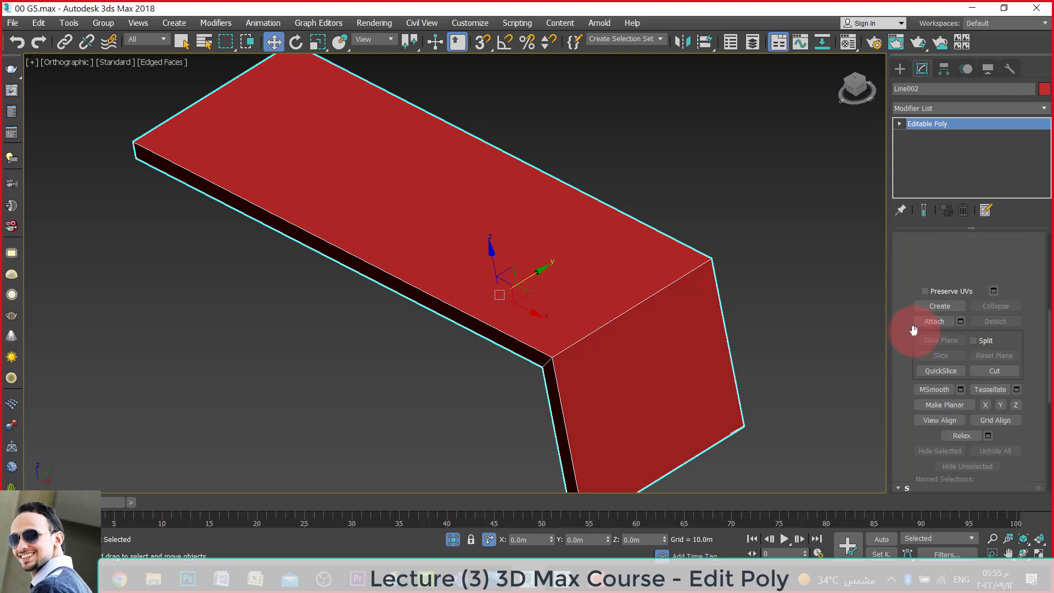
scroll(911, 332, up, 5)
scroll(905, 335, up, 3)
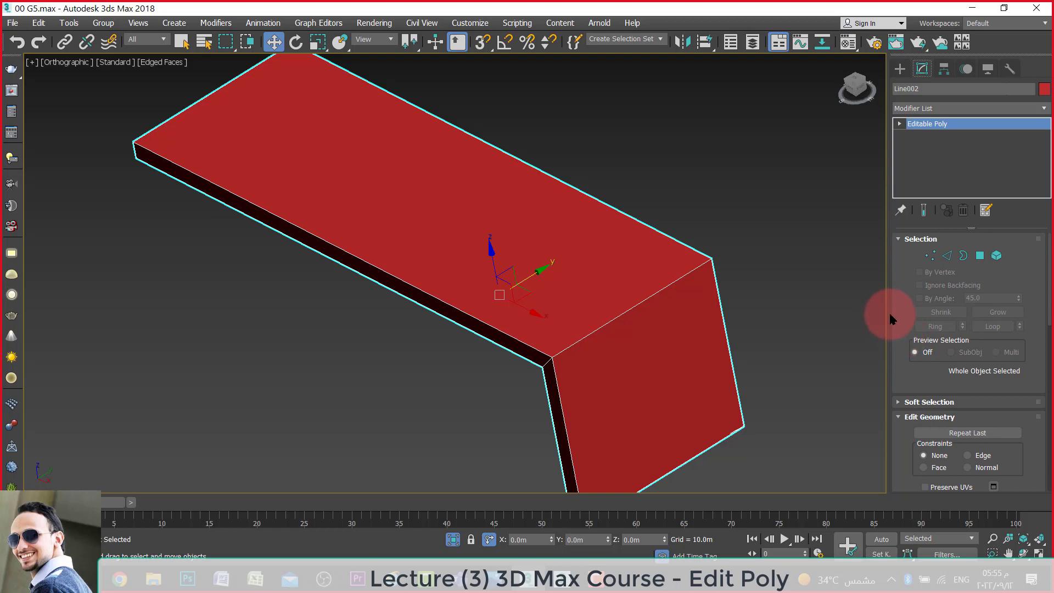
drag(888, 309, 825, 321)
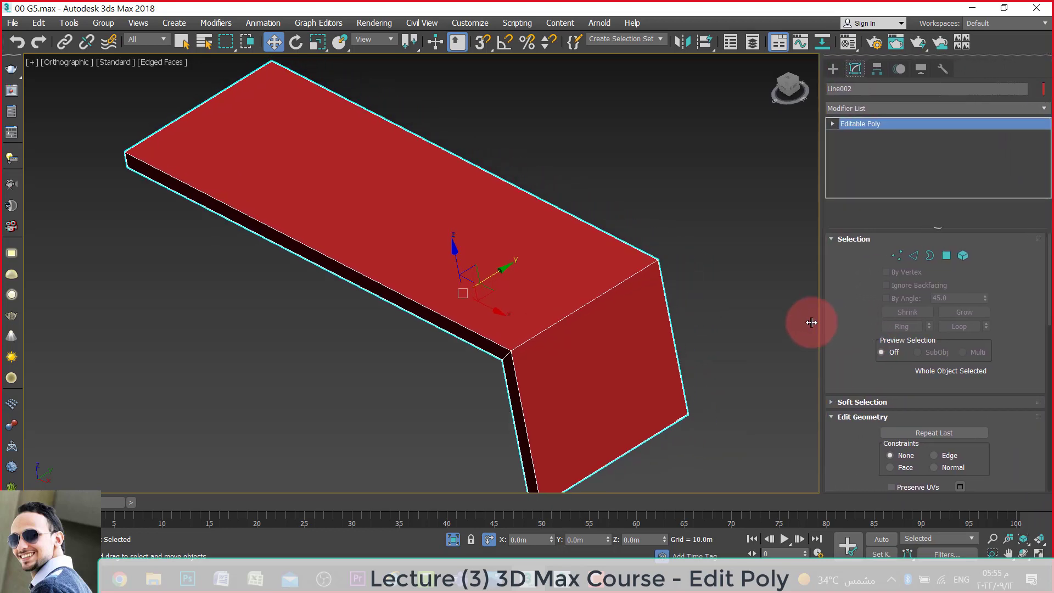
drag(824, 321, 769, 324)
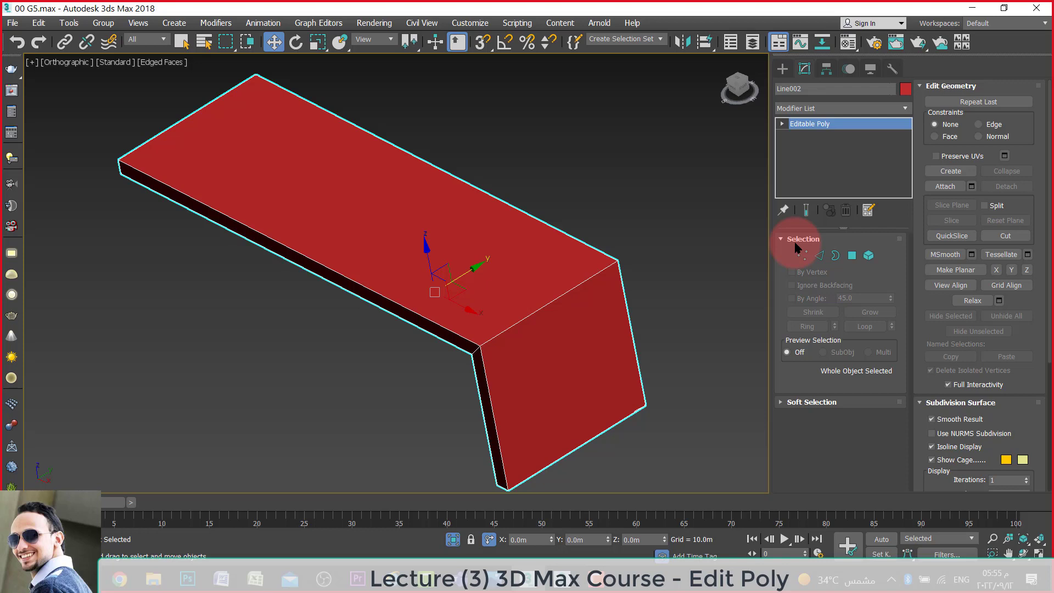
Switch Line002 to the Vertex sub-object level.
click(798, 251)
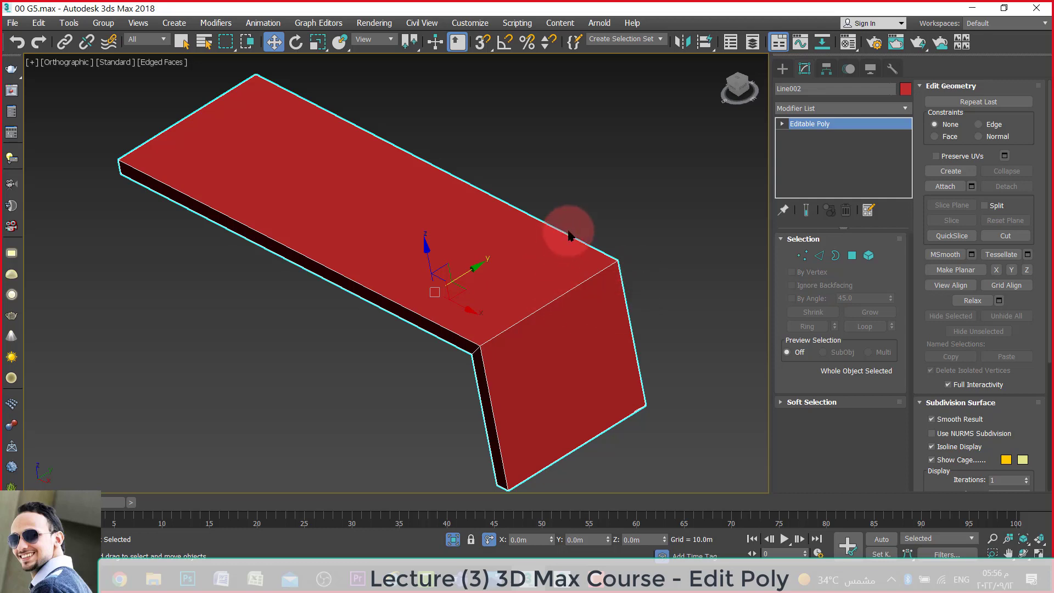
click(801, 257)
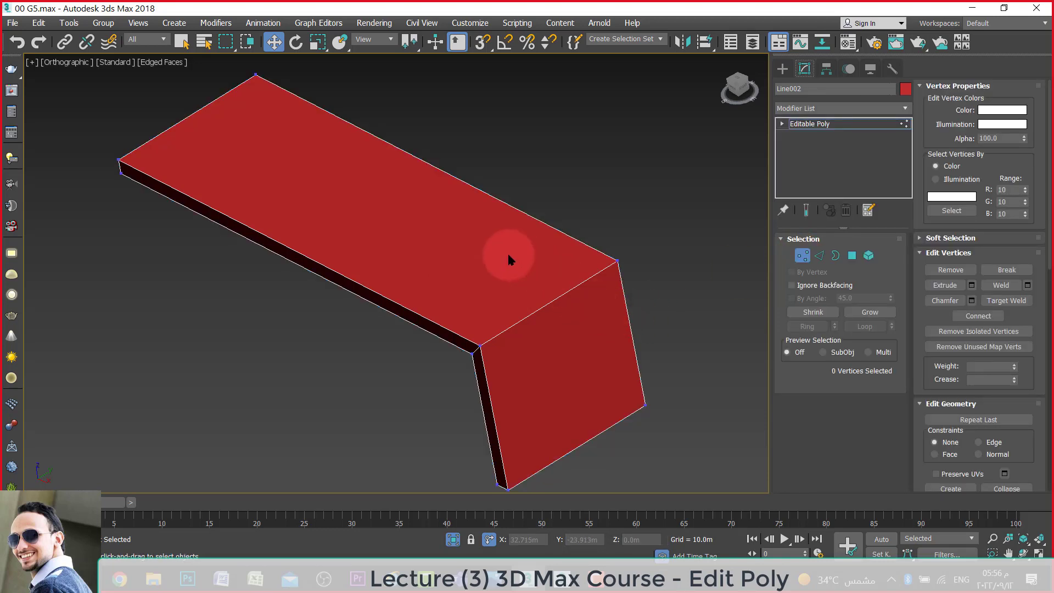
In wireframe, select the two vertices at the slab's outer bend corner.
scroll(509, 260, down, 3)
key(F3)
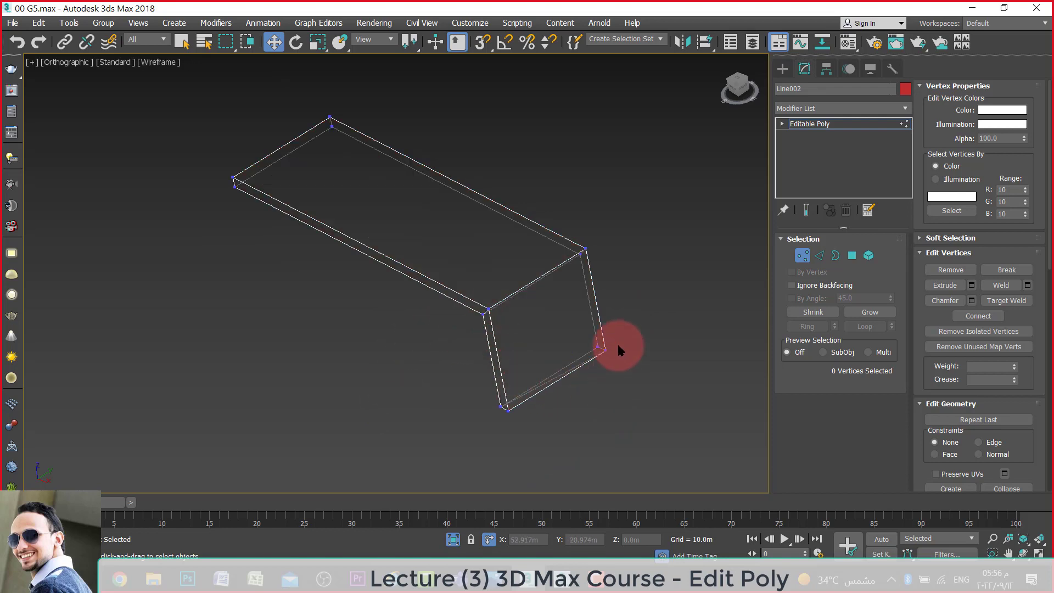
scroll(619, 349, up, 5)
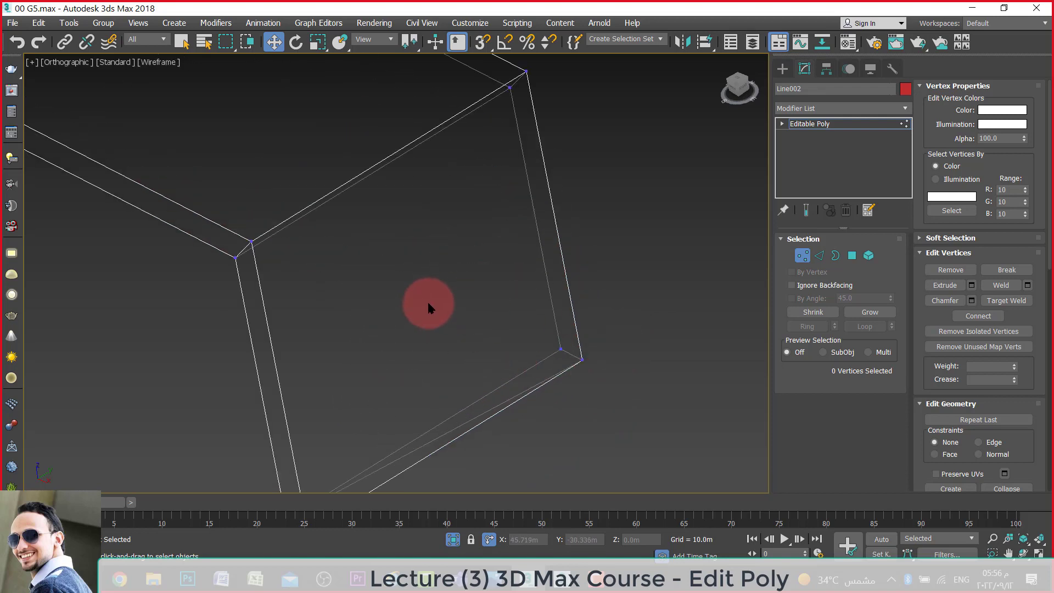
scroll(420, 349, down, 2)
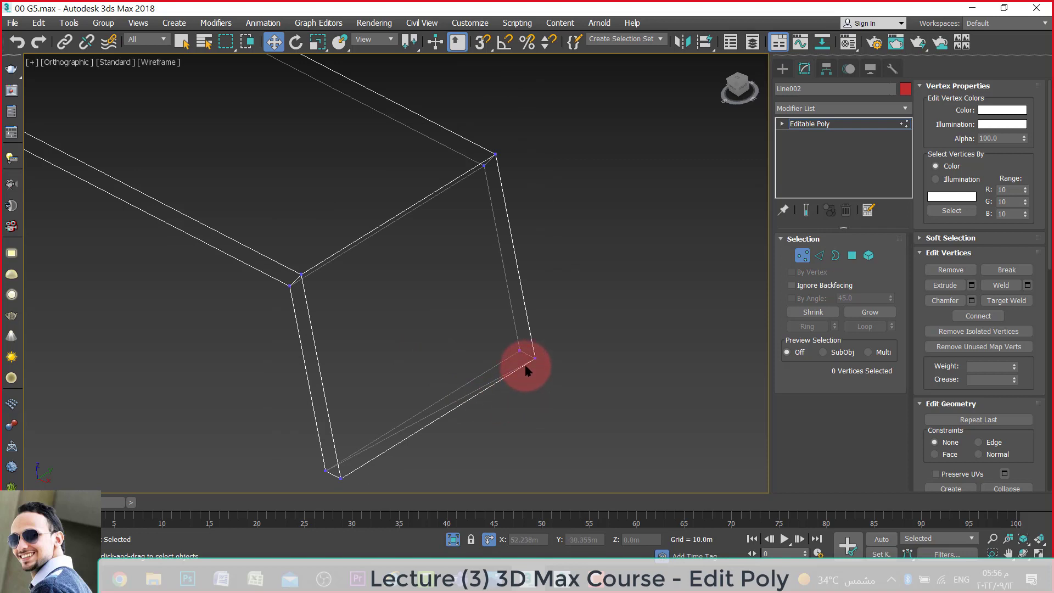
scroll(520, 376, up, 7)
click(580, 320)
scroll(607, 310, down, 3)
scroll(607, 310, down, 2)
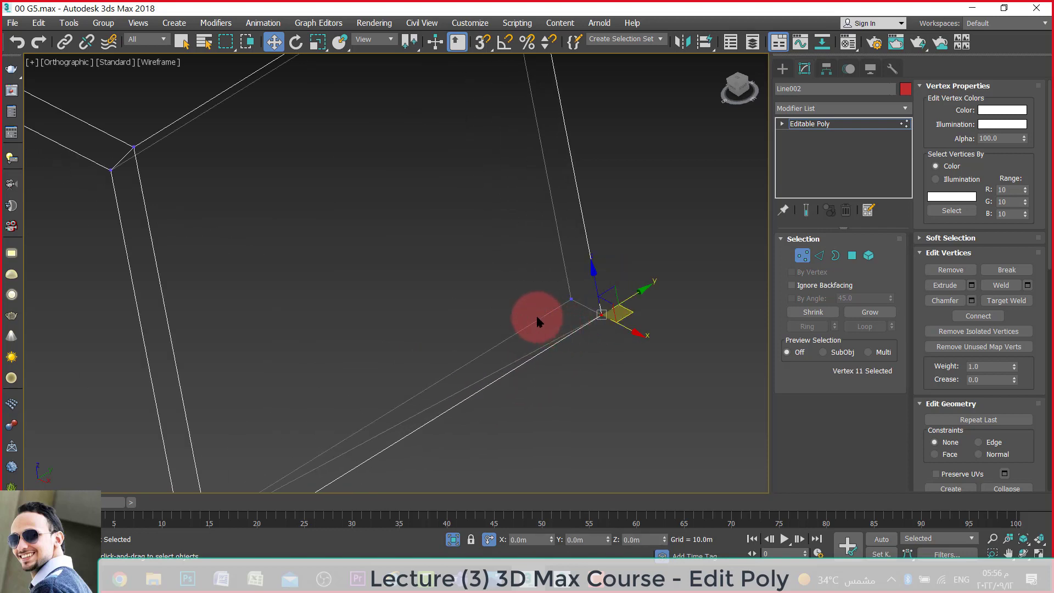
drag(536, 316, 576, 283)
scroll(459, 294, down, 2)
scroll(539, 224, up, 3)
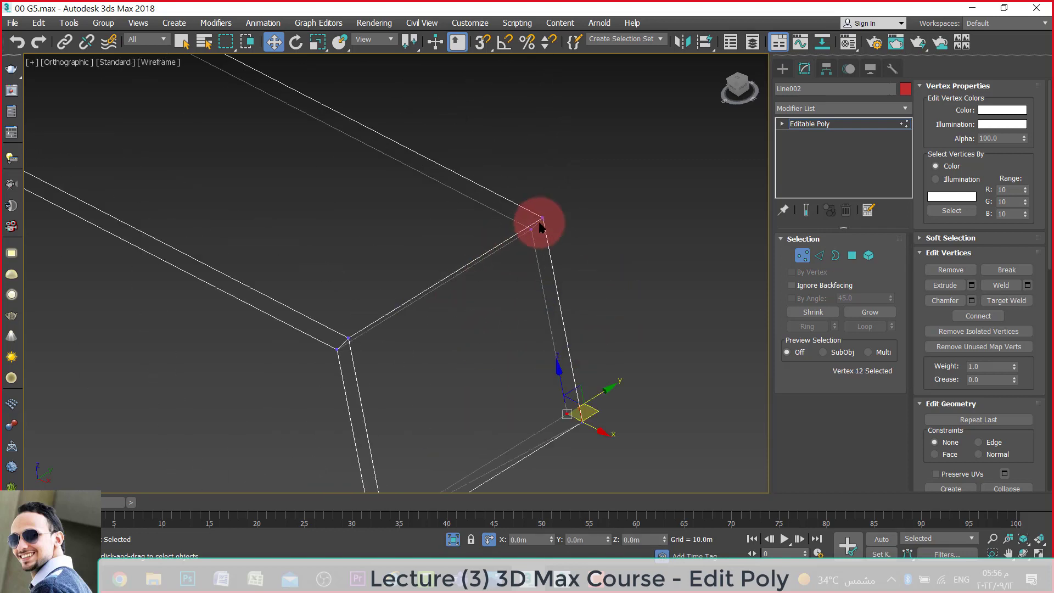
scroll(528, 233, up, 3)
drag(527, 233, 577, 156)
scroll(583, 223, down, 2)
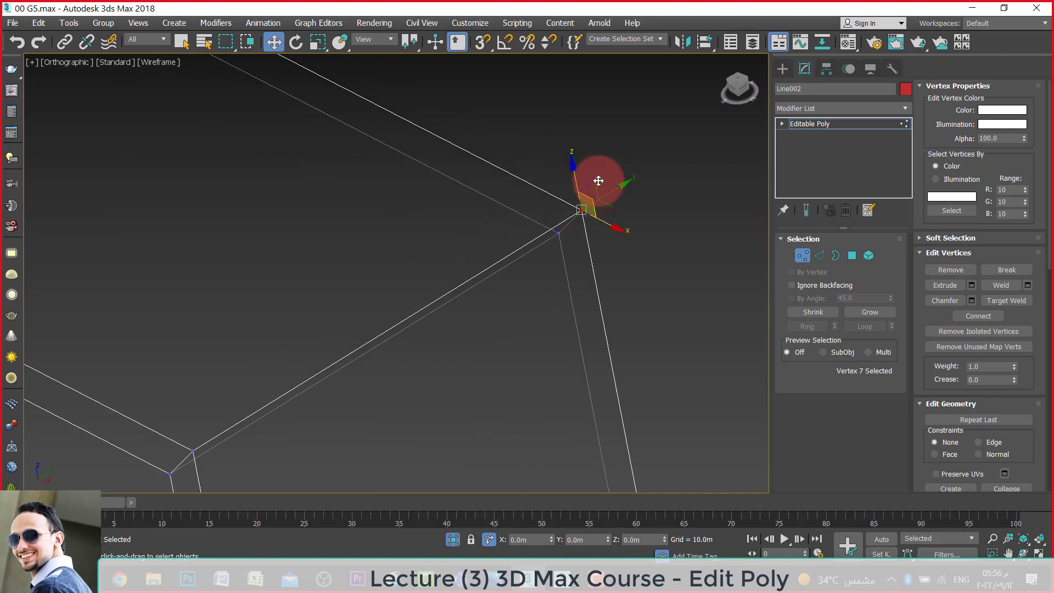
scroll(596, 236, down, 2)
scroll(596, 236, down, 3)
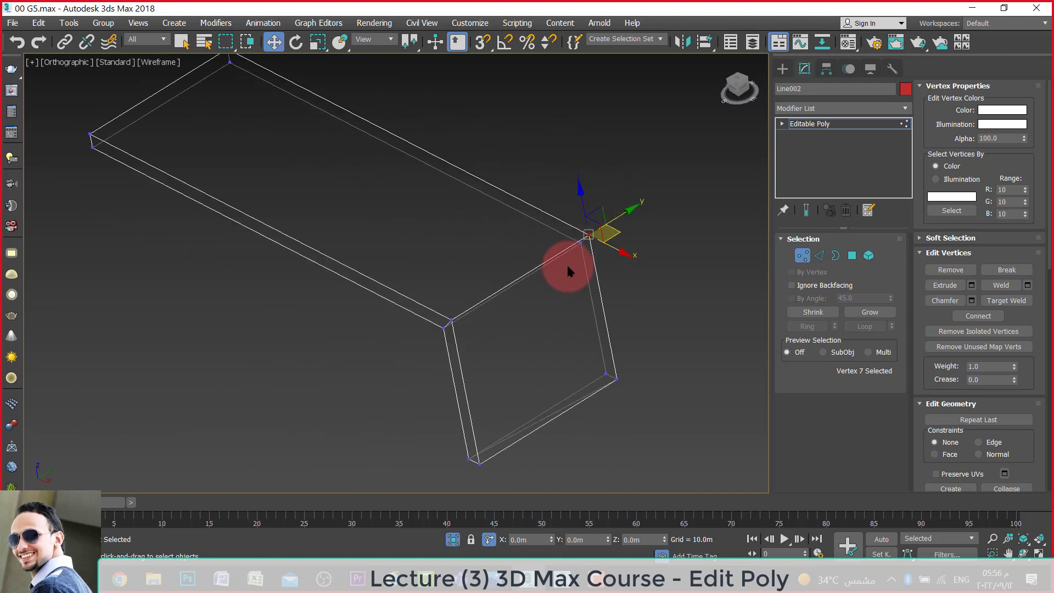
scroll(464, 320, up, 3)
drag(483, 355, 507, 357)
scroll(508, 356, up, 2)
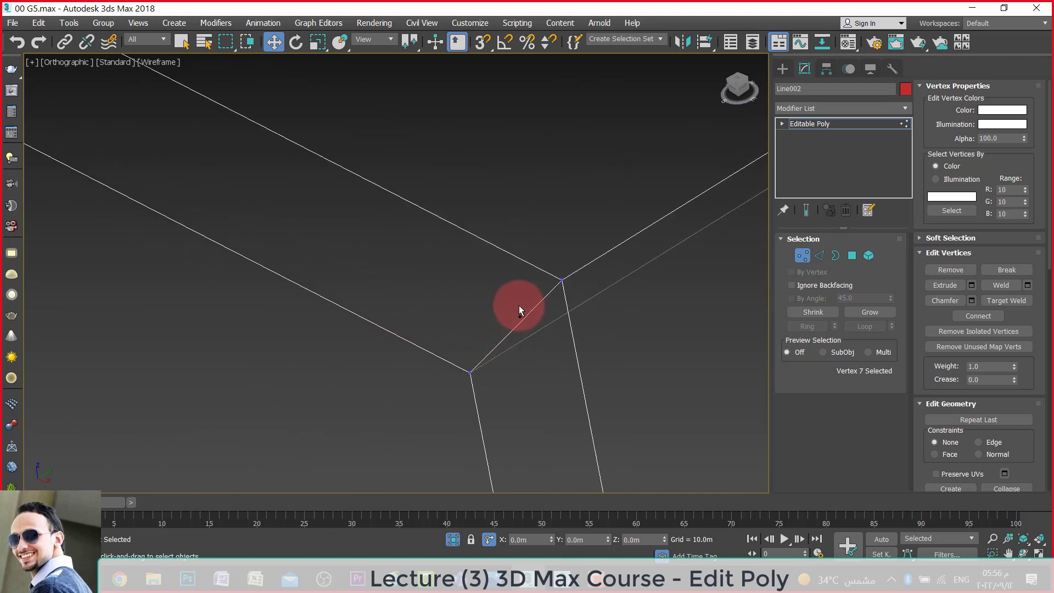
scroll(454, 338, down, 3)
scroll(454, 341, down, 2)
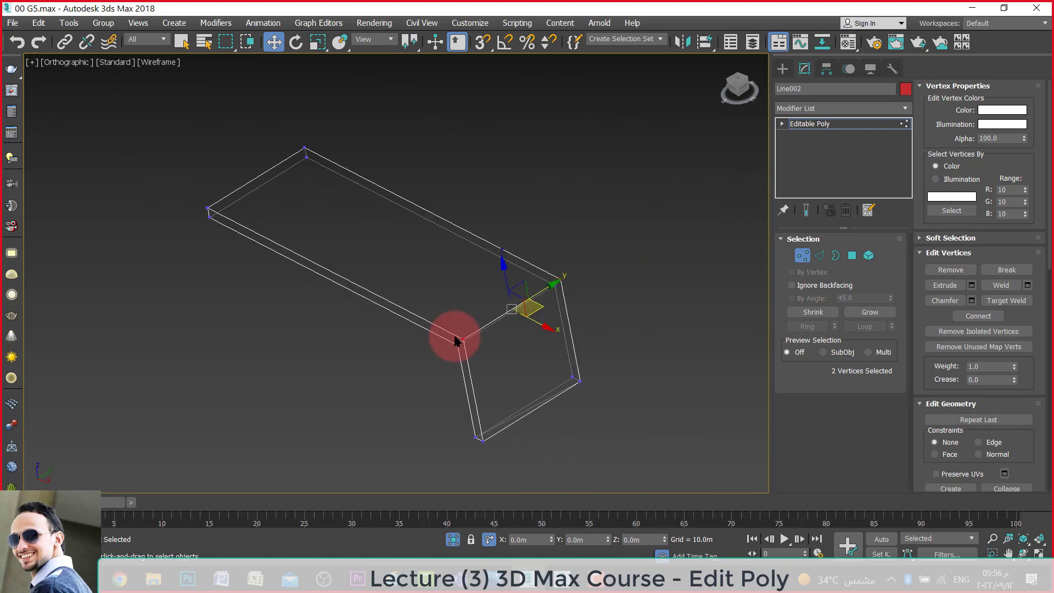
In Front view, raise the corner vertices so the seat slopes toward the leg.
key(f)
scroll(463, 358, up, 2)
scroll(419, 285, up, 3)
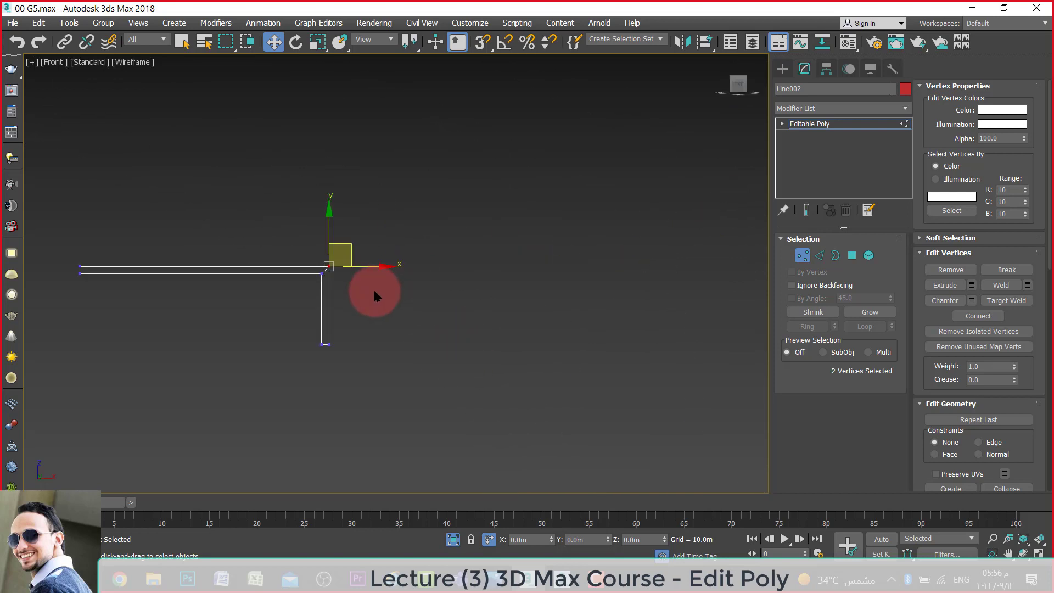
scroll(379, 291, up, 5)
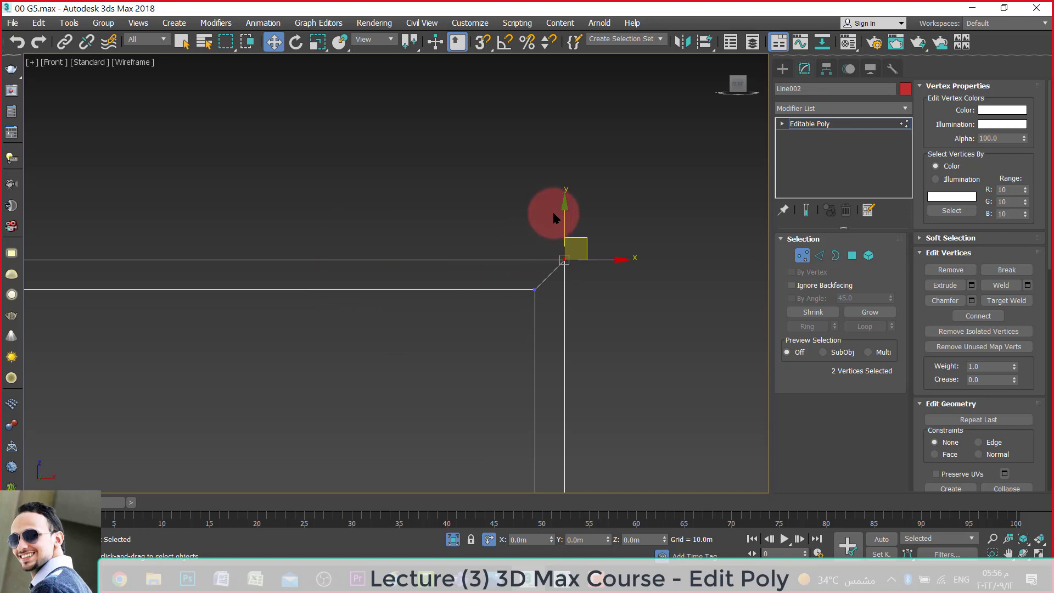
drag(565, 204, 560, 122)
scroll(576, 324, down, 2)
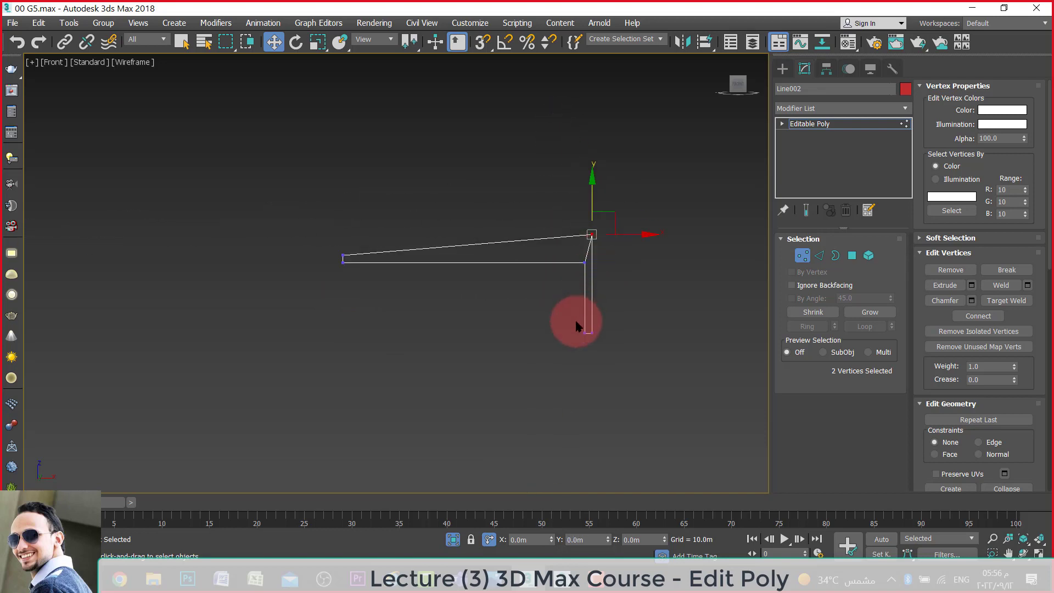
click(1023, 554)
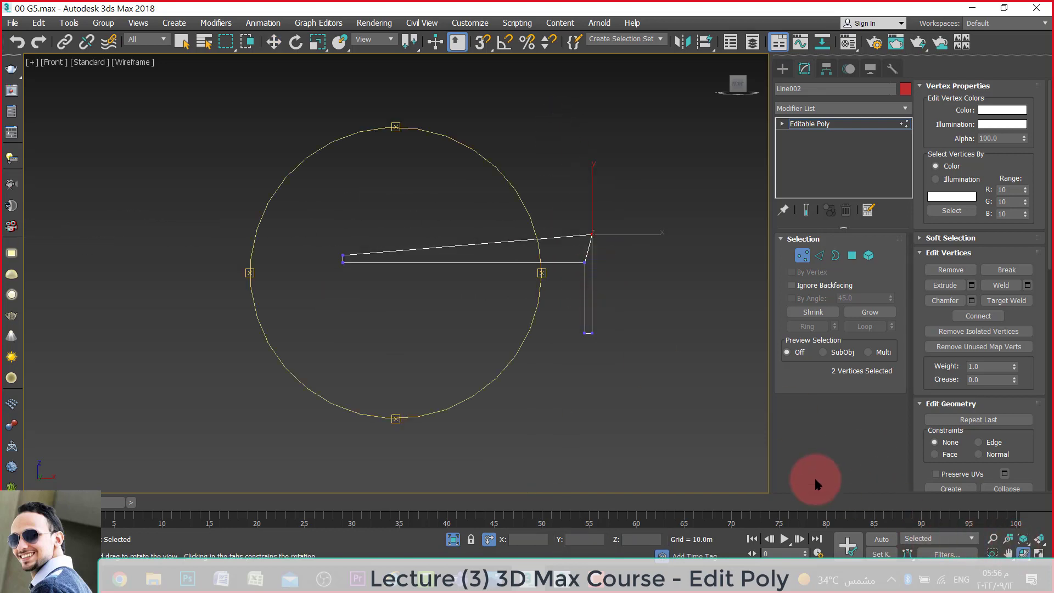
mouse_move(511, 320)
mouse_down()
mouse_move(461, 354)
mouse_move(435, 323)
mouse_move(496, 310)
mouse_move(484, 313)
mouse_move(572, 275)
mouse_move(466, 313)
mouse_move(497, 339)
mouse_move(348, 306)
mouse_move(404, 301)
mouse_move(365, 313)
mouse_up()
key(F4)
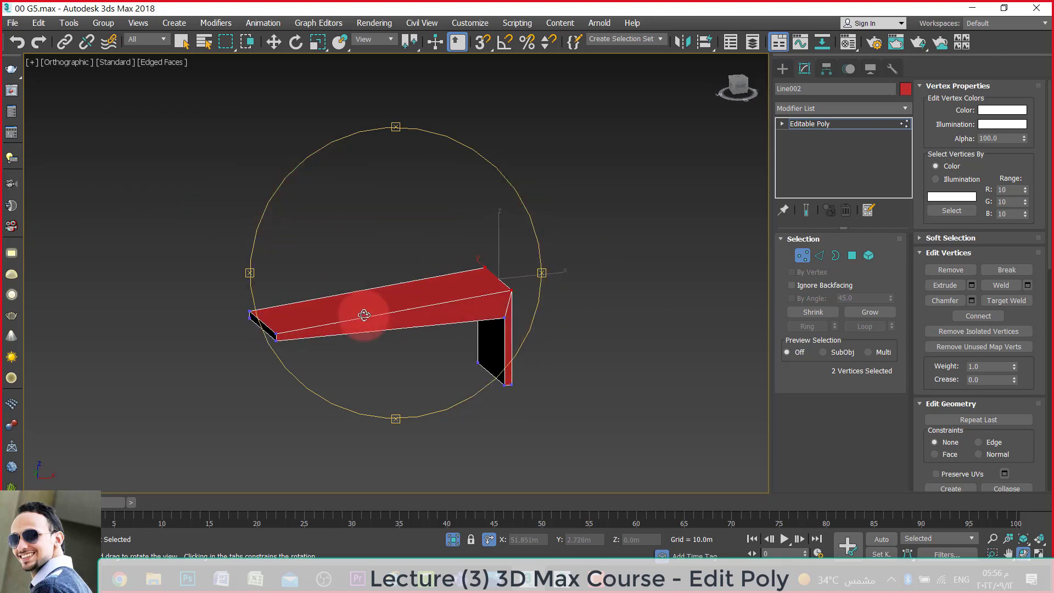
right_click(207, 389)
mouse_move(206, 389)
mouse_down()
mouse_move(294, 252)
mouse_move(265, 162)
mouse_up()
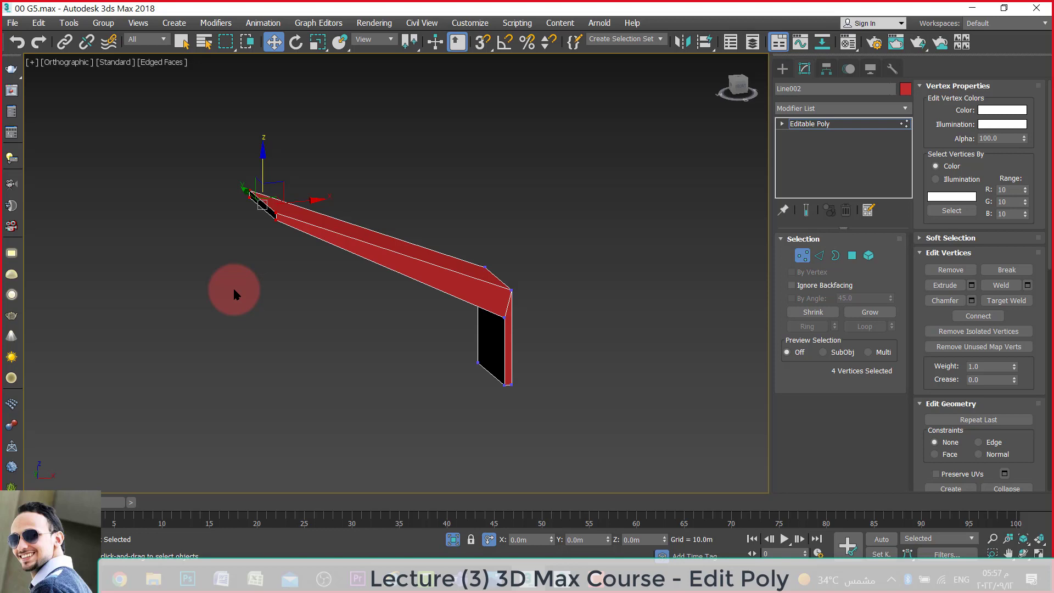
key(ctrl+z)
key(ctrl+z)
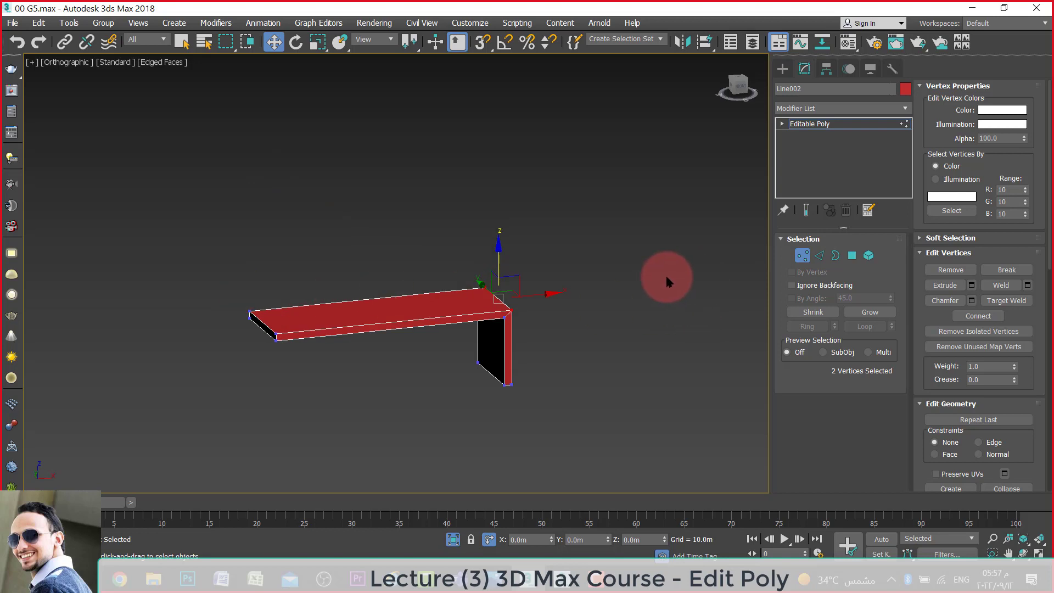
Try some vertex selections on the bench, clear them, then switch to Edge sub-object level.
scroll(526, 311, up, 5)
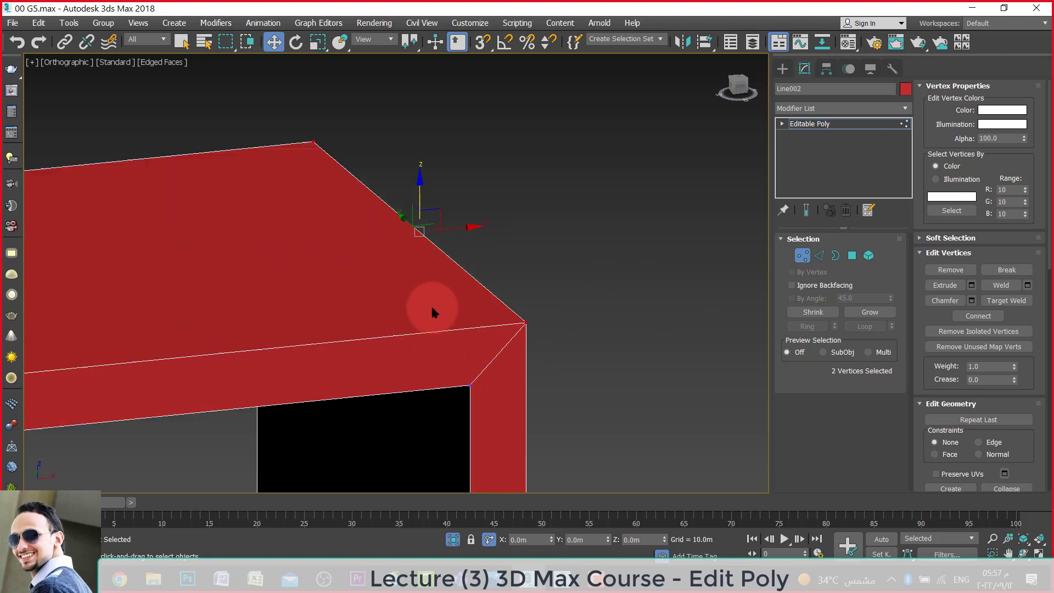
click(469, 386)
click(526, 323)
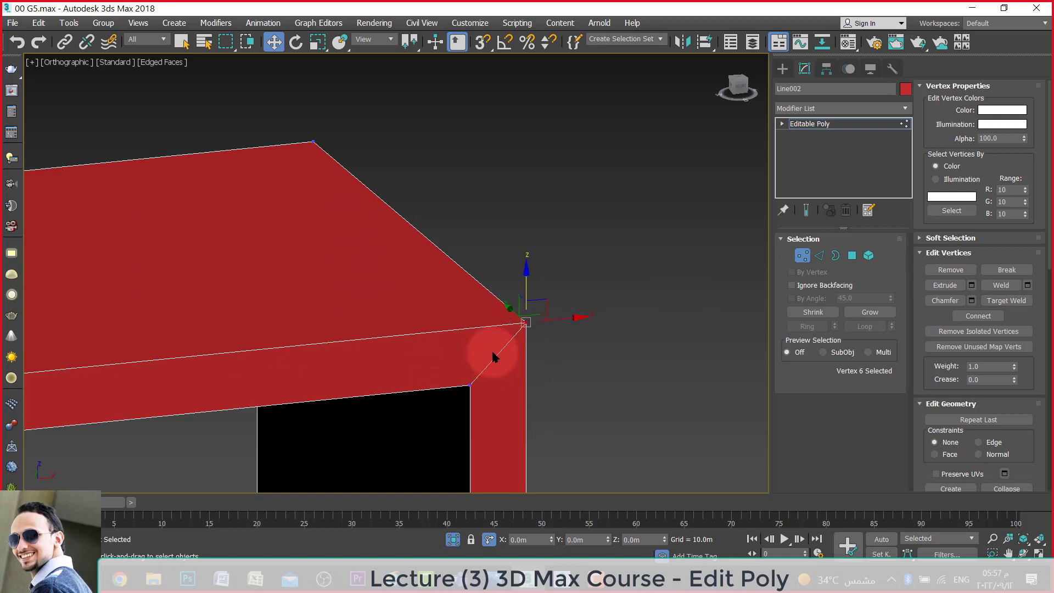
scroll(519, 225, down, 4)
click(501, 346)
scroll(502, 346, up, 3)
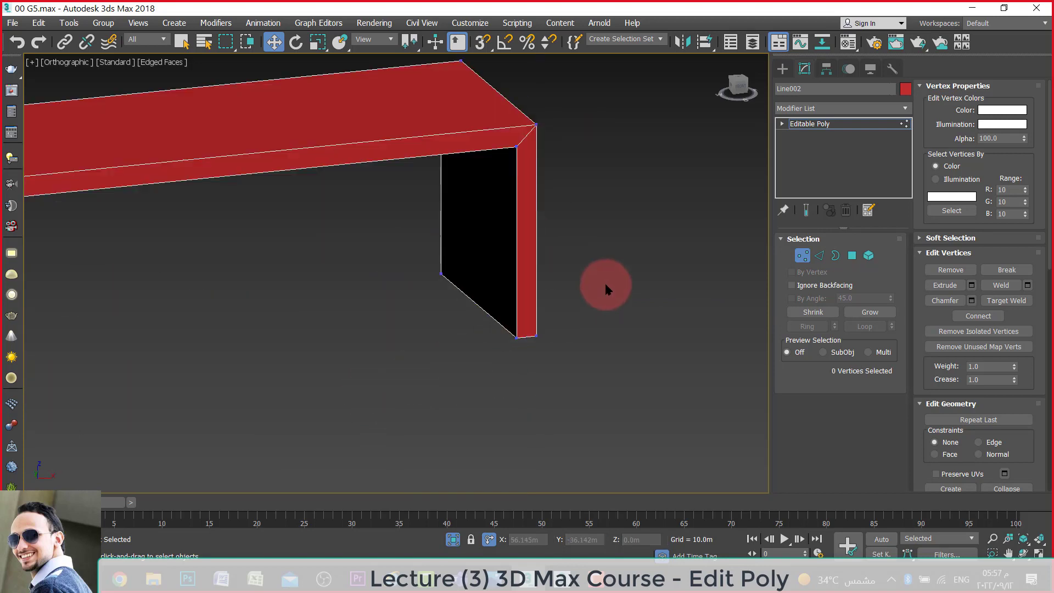
scroll(355, 360, down, 5)
drag(302, 407, 733, 150)
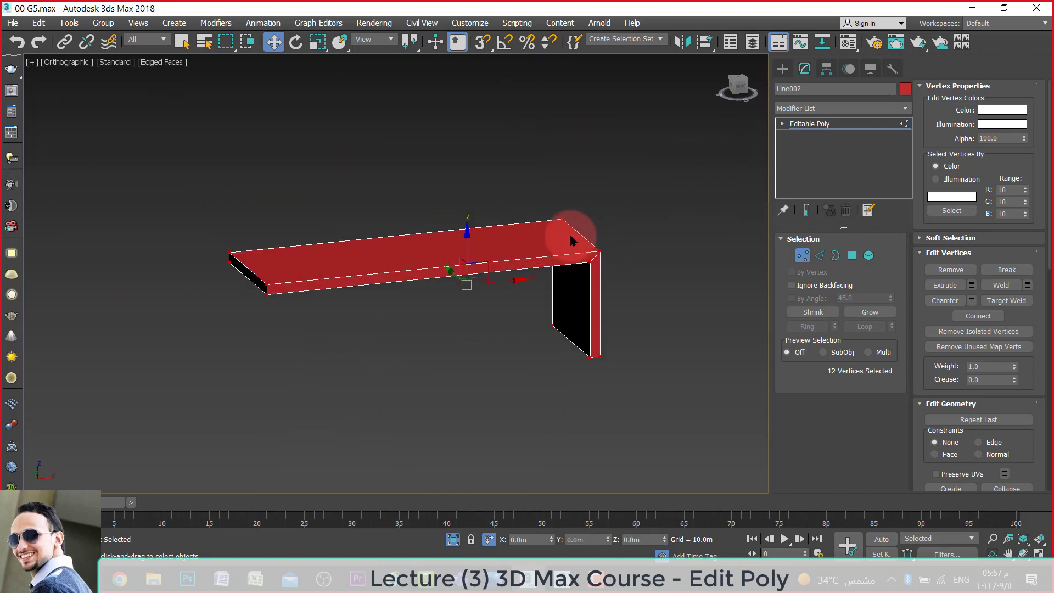
click(621, 232)
scroll(621, 233, up, 3)
scroll(631, 222, down, 2)
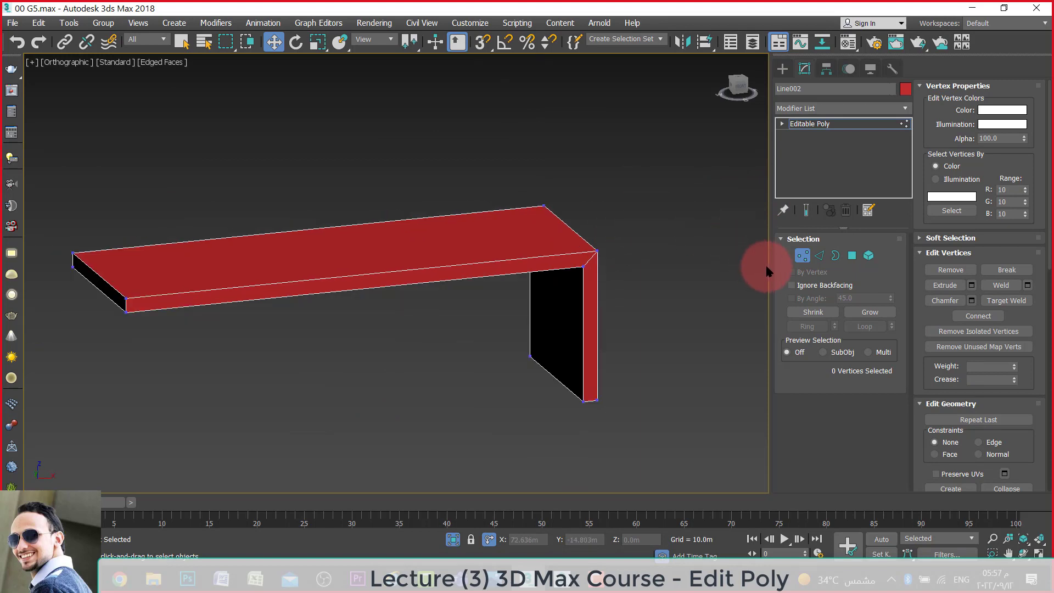
click(819, 256)
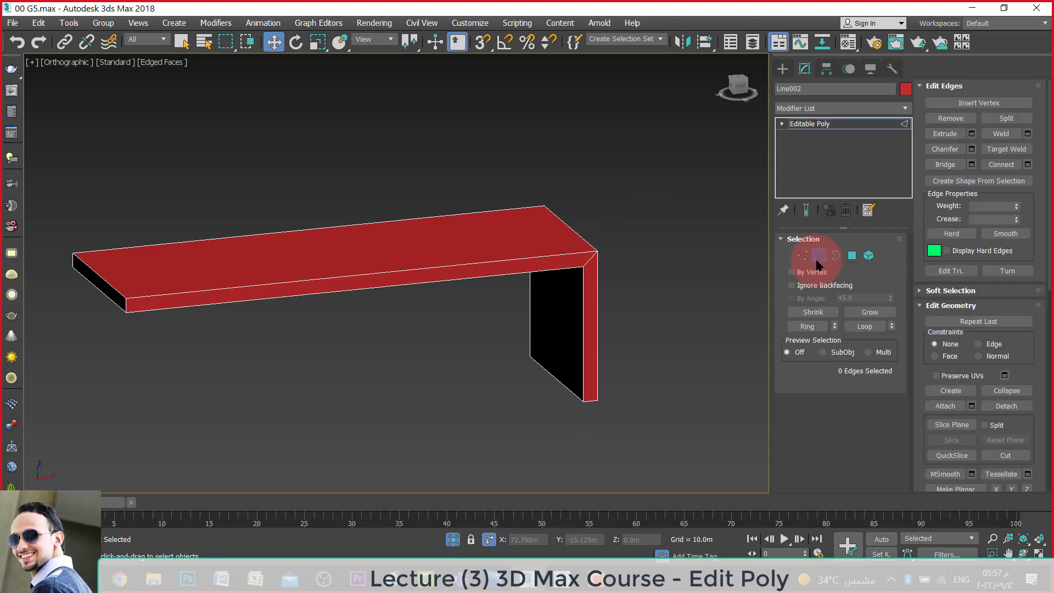
Recolour the Line002 bench object from red to green, then clear the edge selection.
click(615, 259)
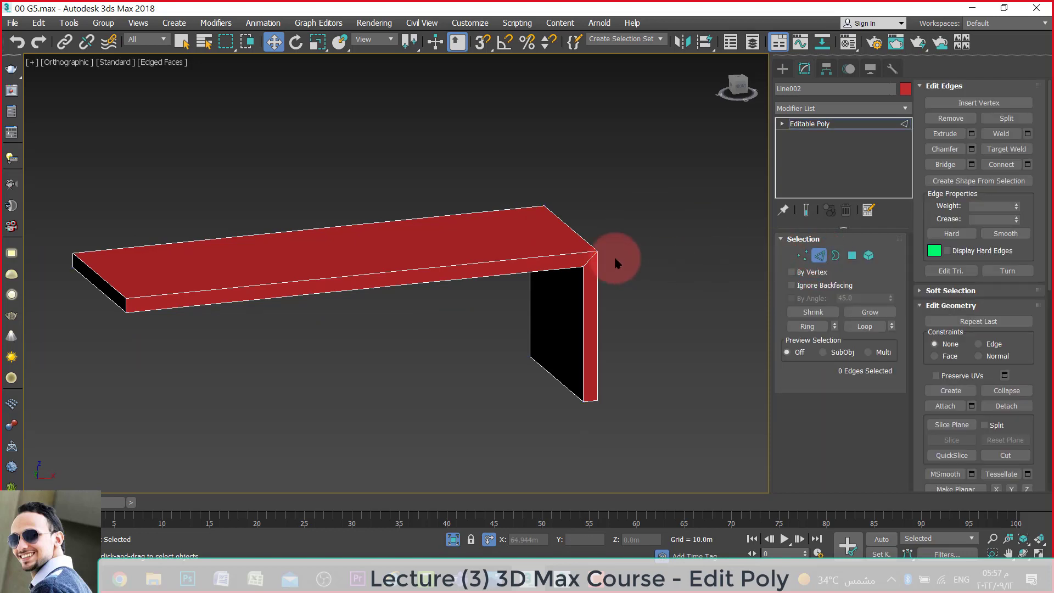
click(508, 261)
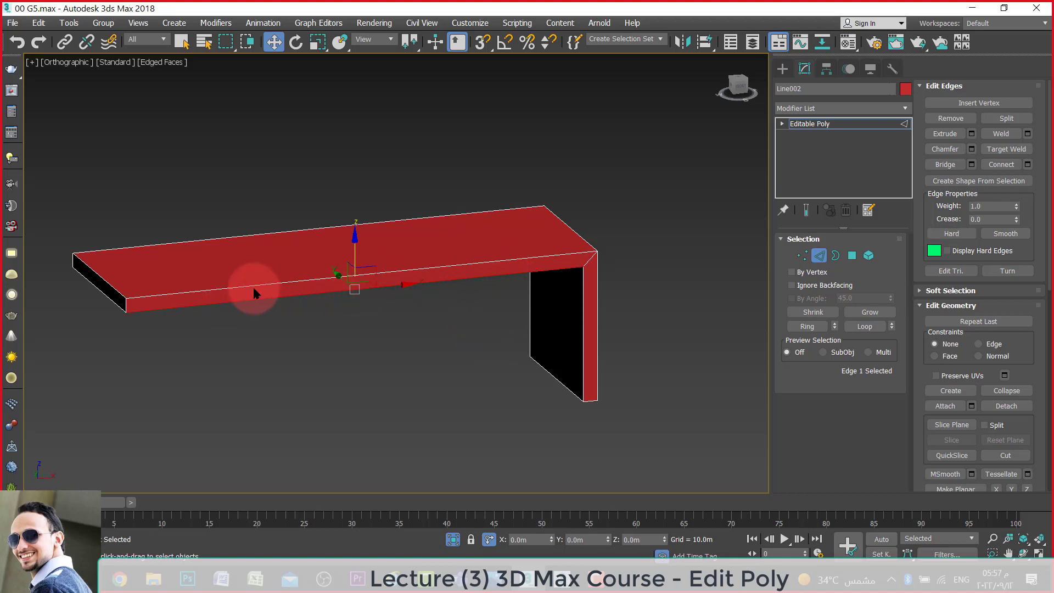
click(905, 89)
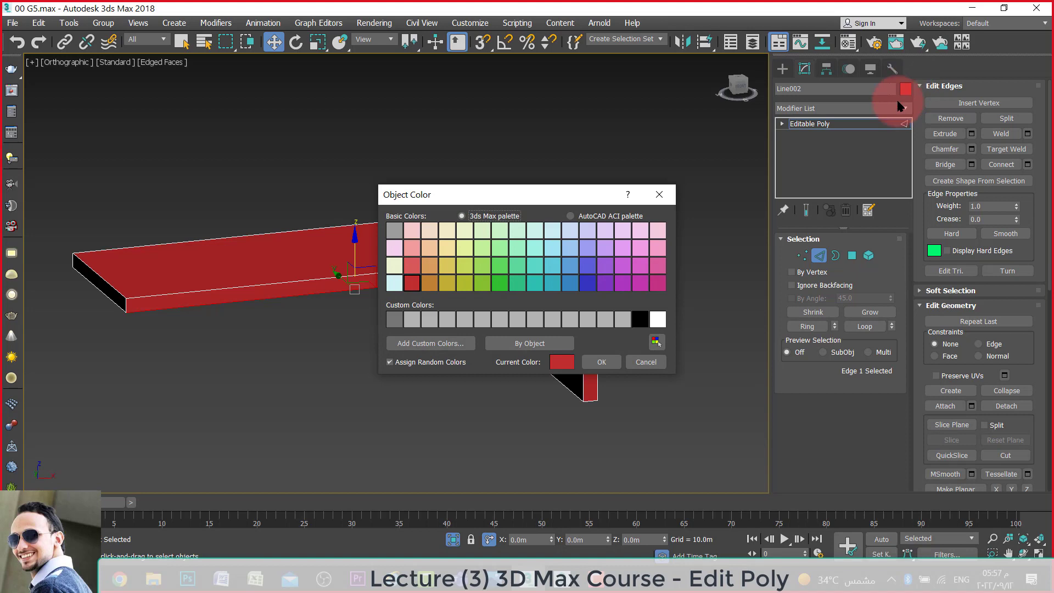
click(499, 283)
click(601, 361)
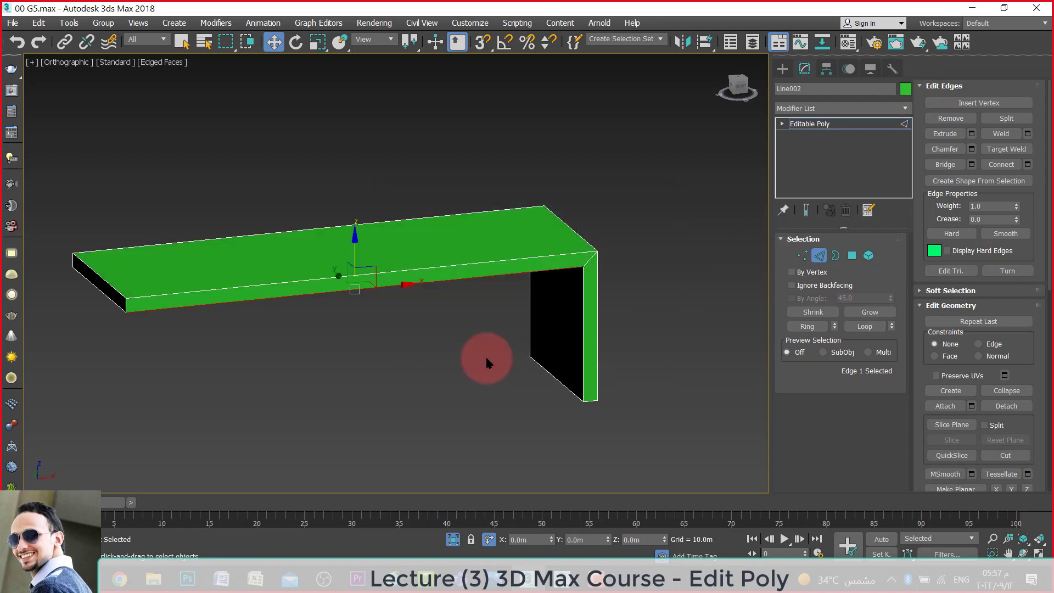
click(417, 342)
scroll(555, 258, up, 2)
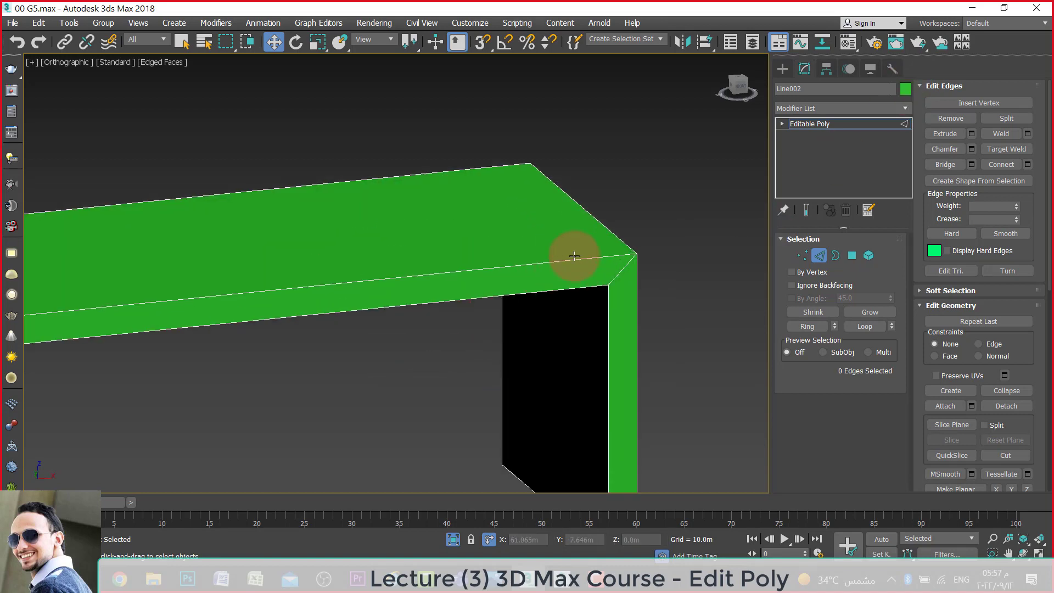
Raise the seat's front top edge, inspect the sloped seat, then undo to keep it flat.
click(575, 257)
scroll(572, 324, down, 2)
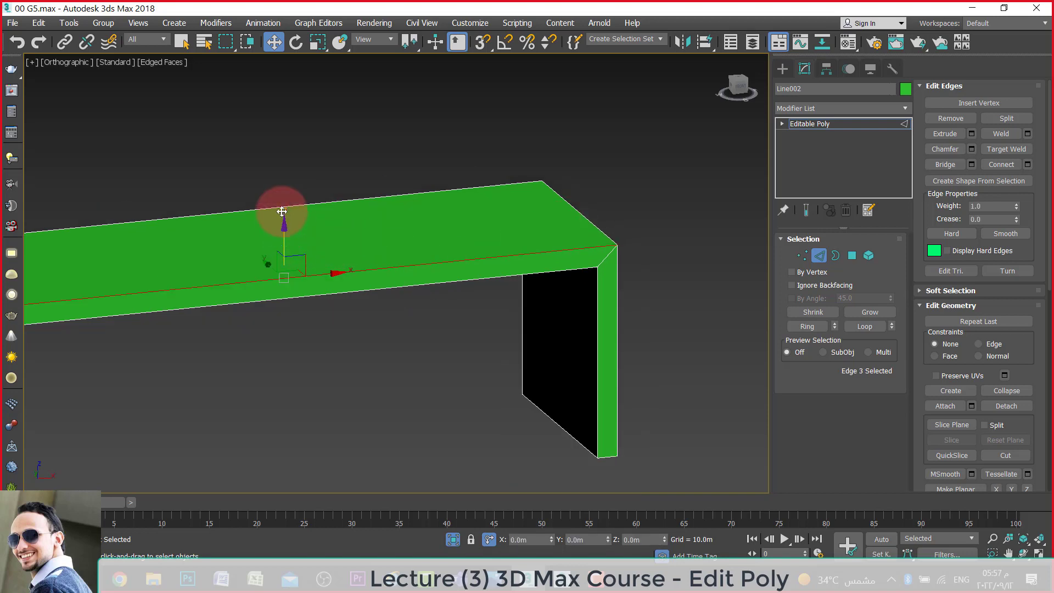
drag(282, 216, 283, 162)
scroll(316, 230, down, 4)
key(ctrl+r)
drag(353, 294, 364, 287)
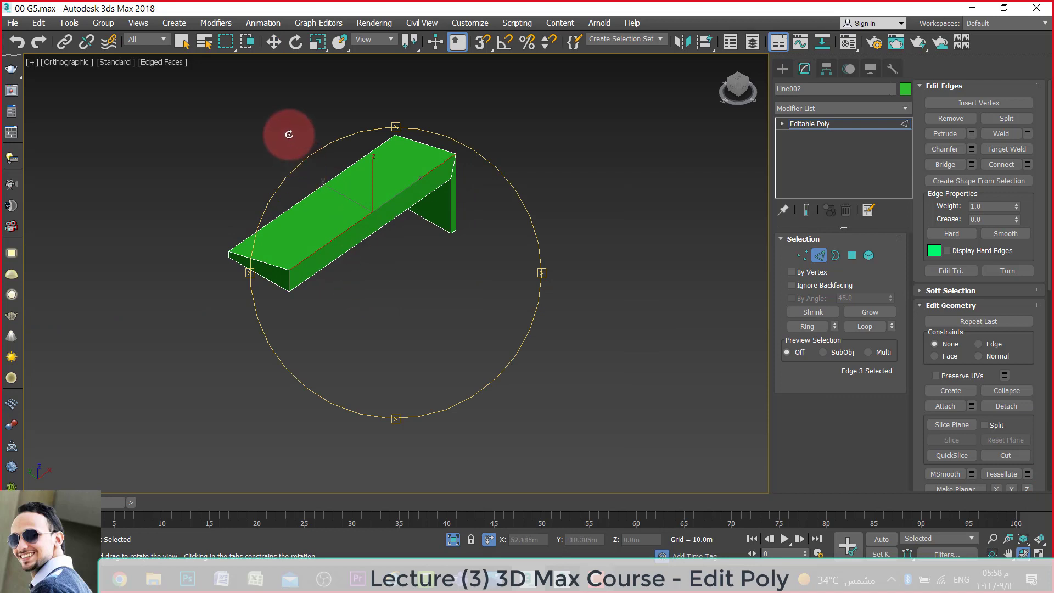
drag(287, 134, 328, 187)
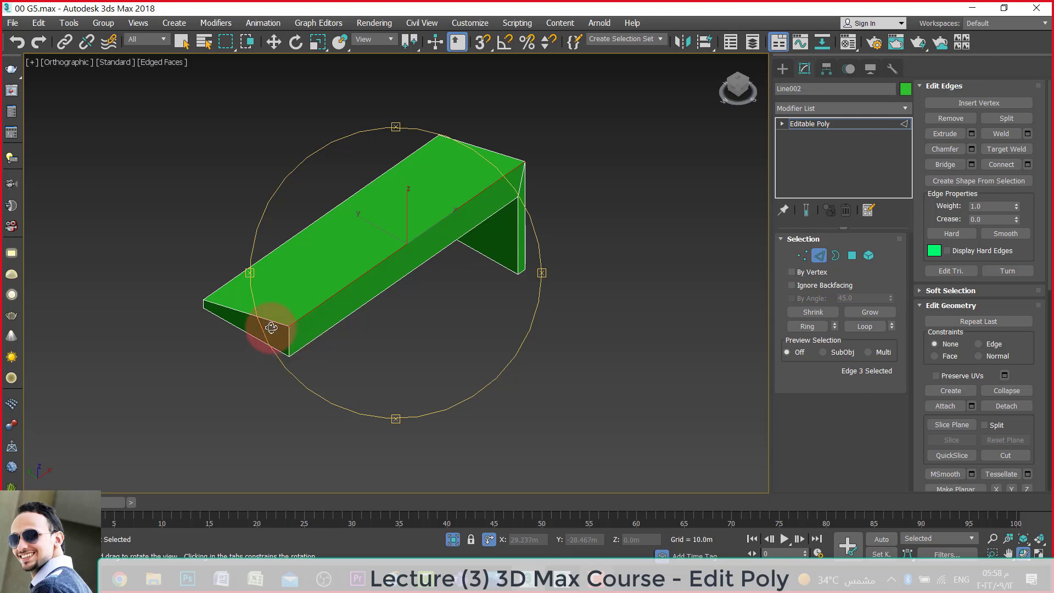
right_click(271, 327)
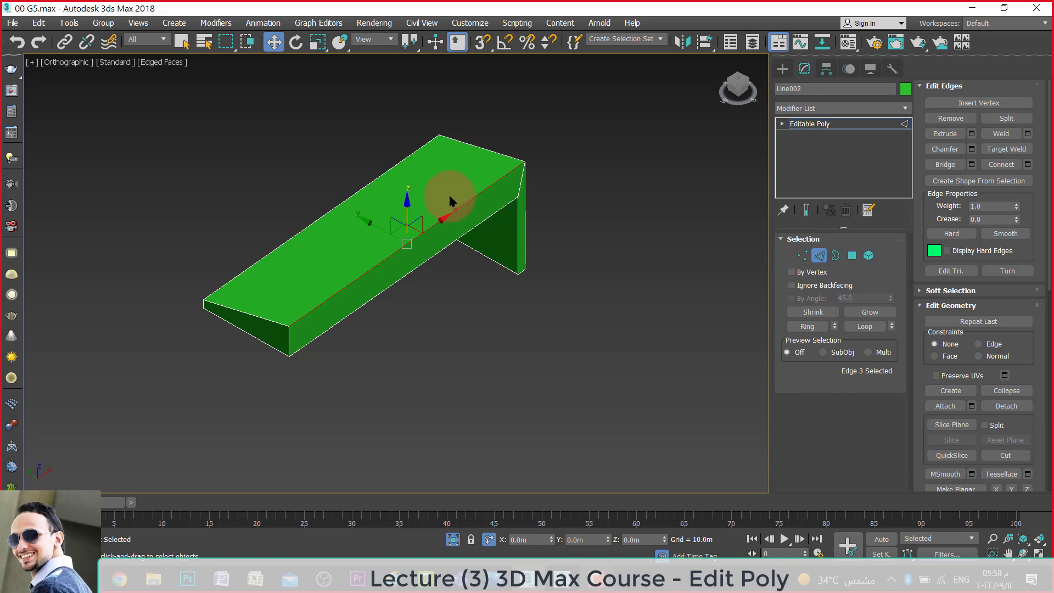
key(ctrl+z)
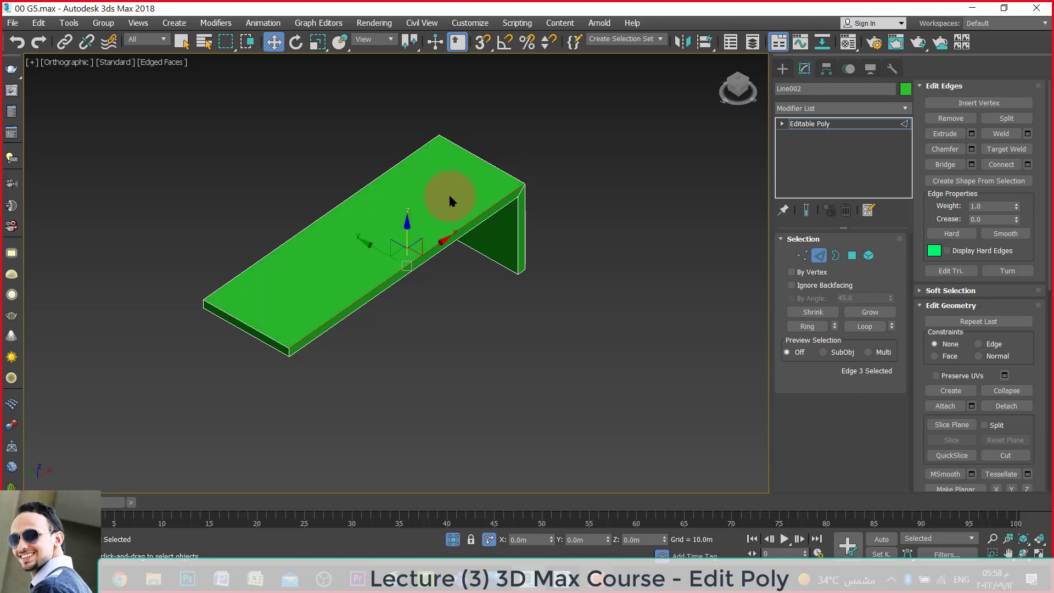
Toggle Border mode on and off, returning to the Editable Poly object level.
click(835, 254)
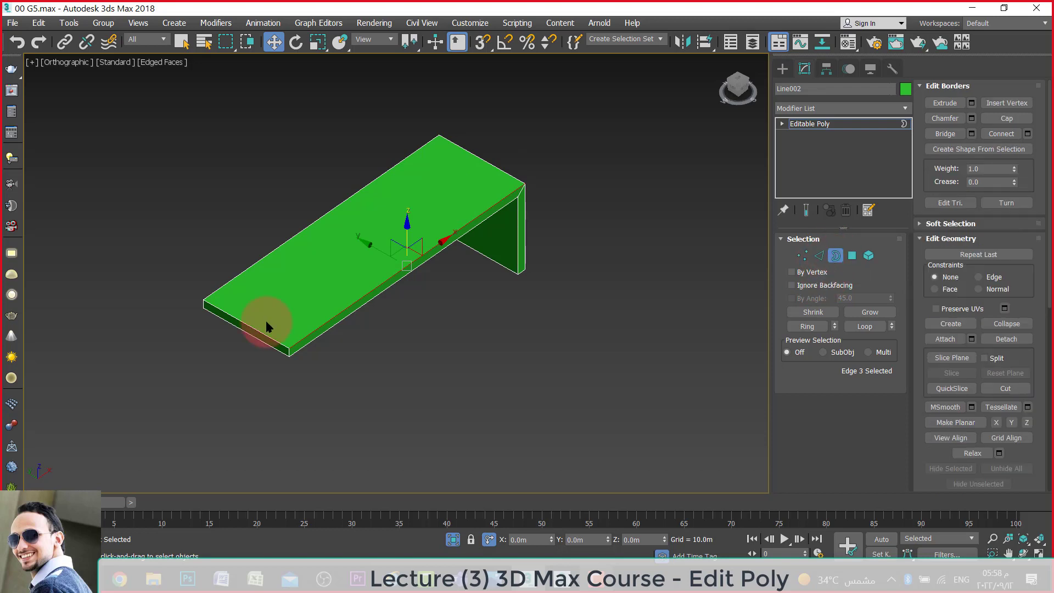
click(253, 284)
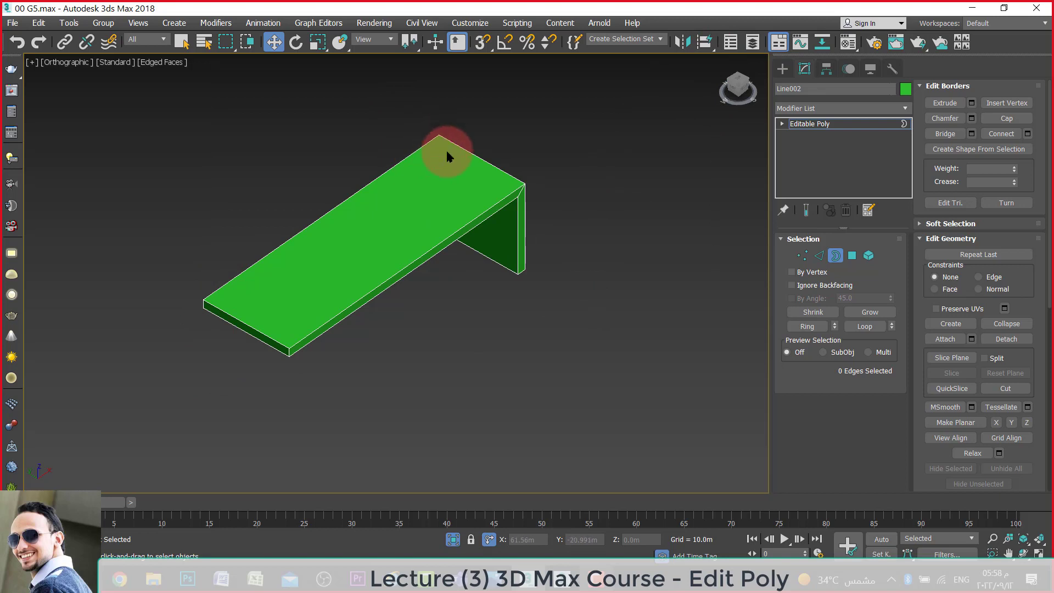
click(833, 257)
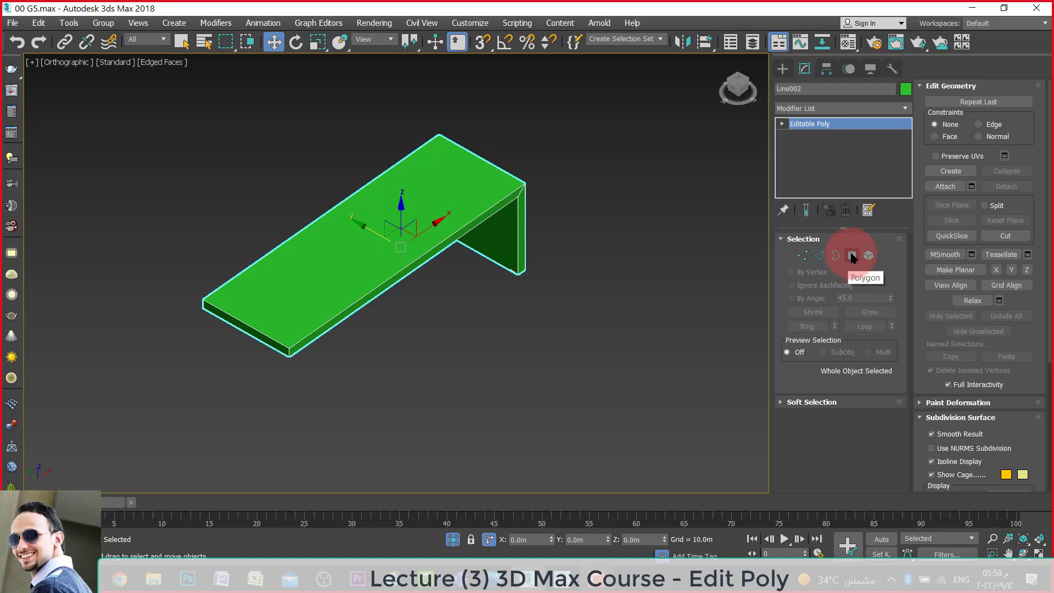
In Polygon mode, select the seat's front end face and orbit to a three-quarter view.
click(852, 256)
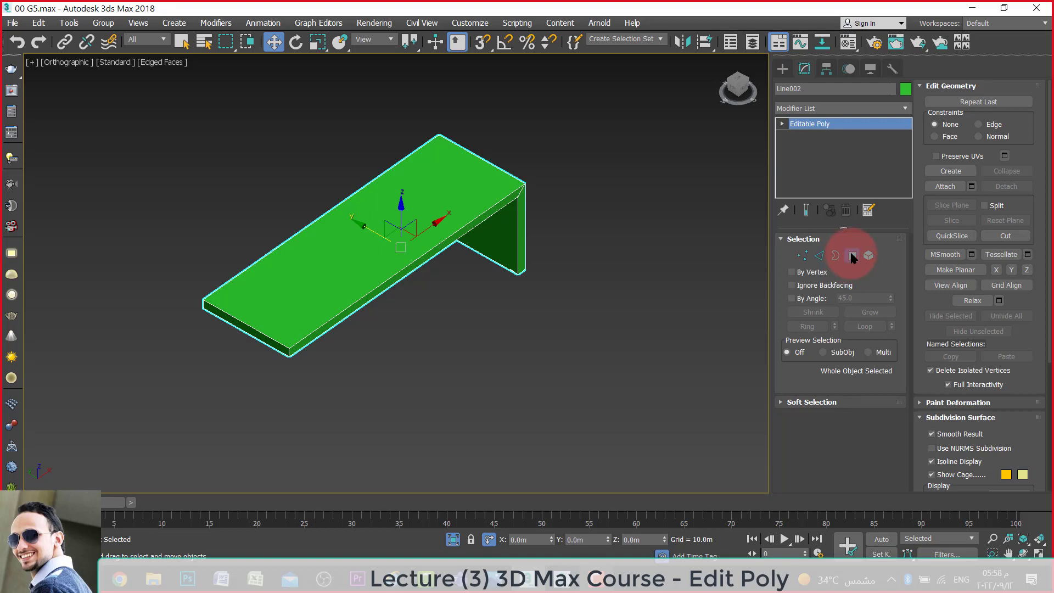
scroll(502, 264, up, 5)
click(500, 266)
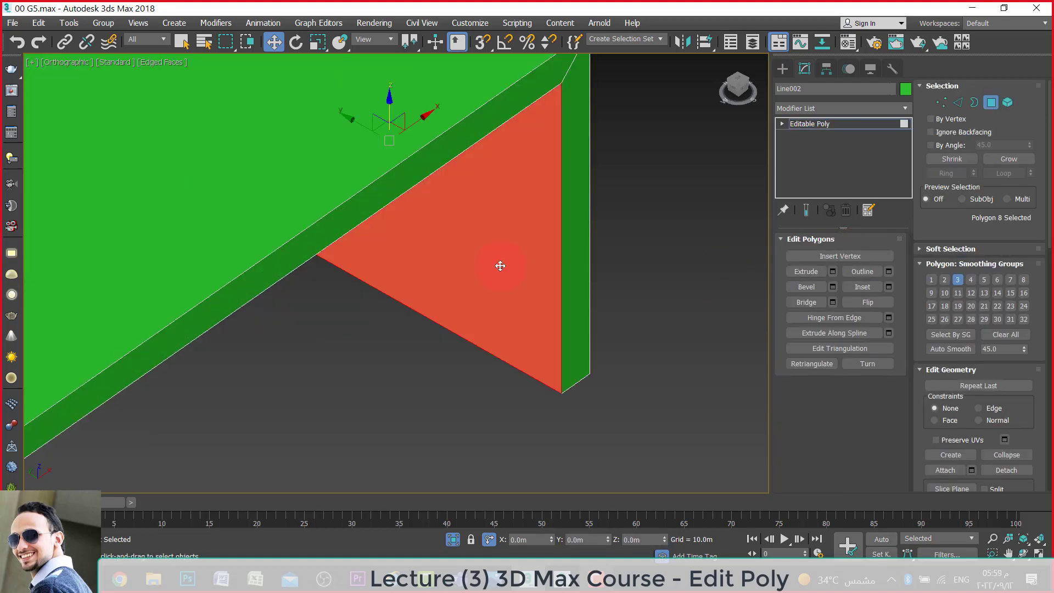
scroll(499, 264, down, 3)
click(448, 163)
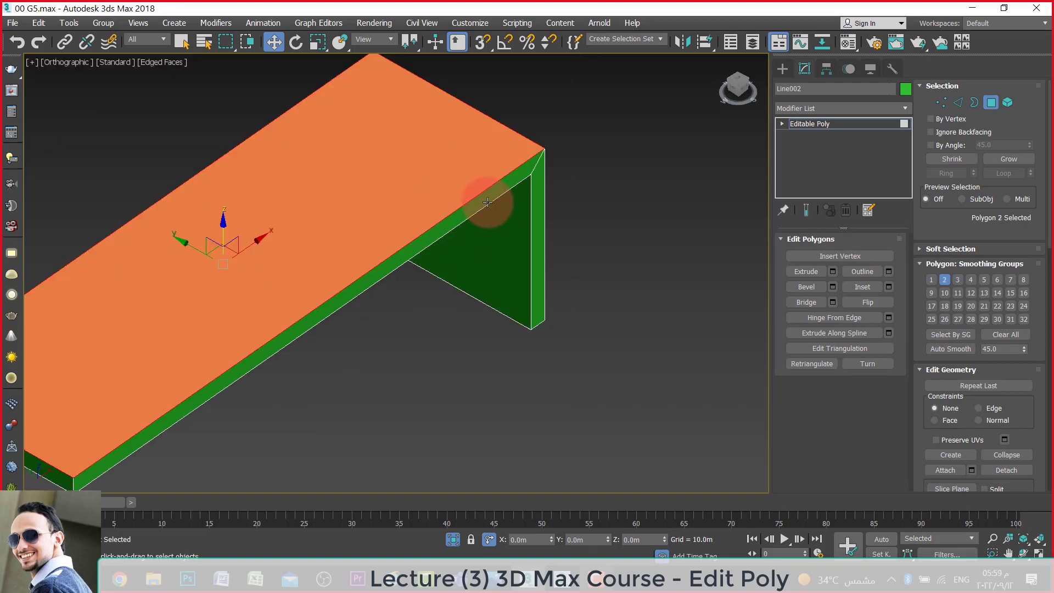
scroll(489, 199, down, 2)
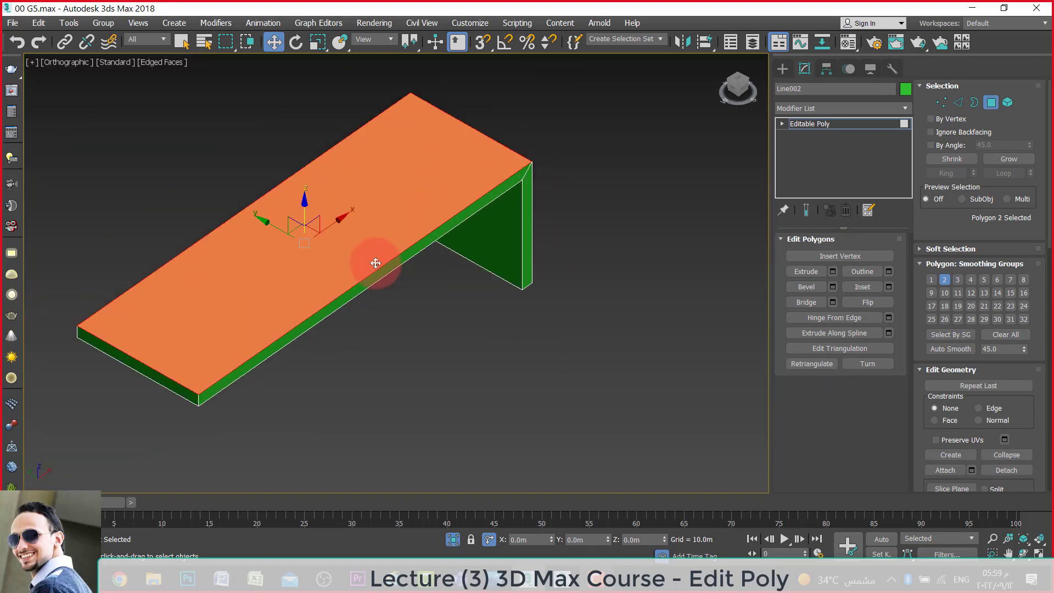
click(165, 373)
scroll(390, 231, down, 2)
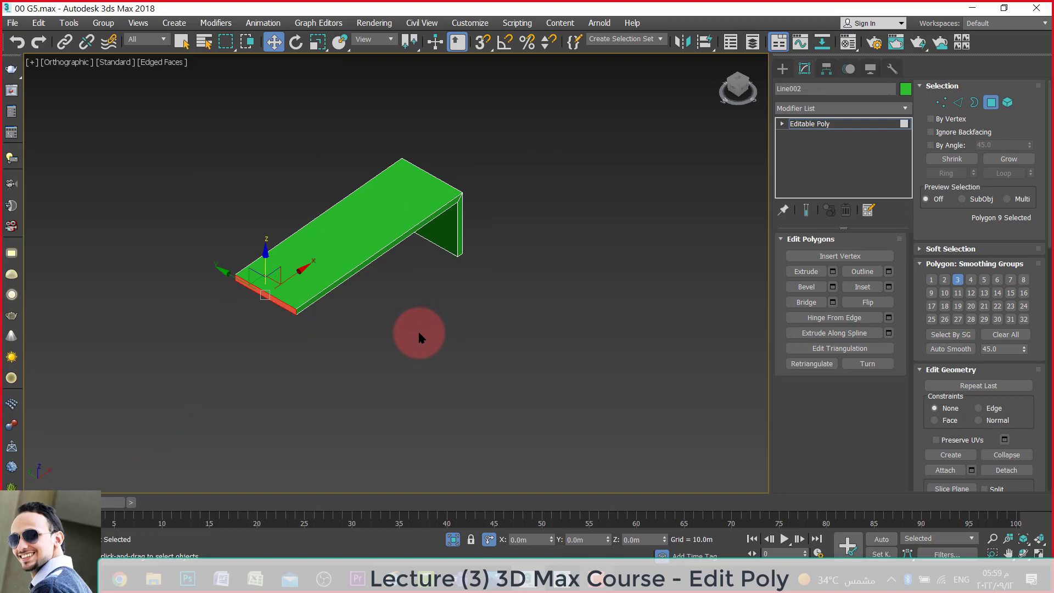
key(f)
scroll(391, 328, down, 3)
scroll(391, 328, down, 3)
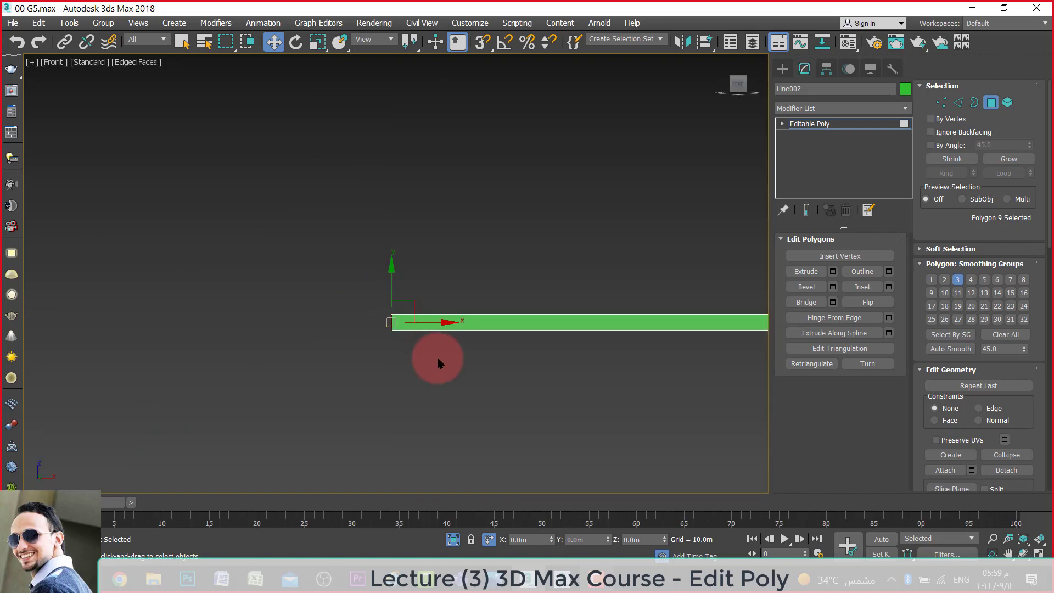
click(1024, 553)
mouse_move(356, 318)
mouse_down()
mouse_move(343, 321)
mouse_move(371, 329)
mouse_move(418, 313)
mouse_up()
Enter an X offset for the end face and slide it along X to shorten the seat.
key(w)
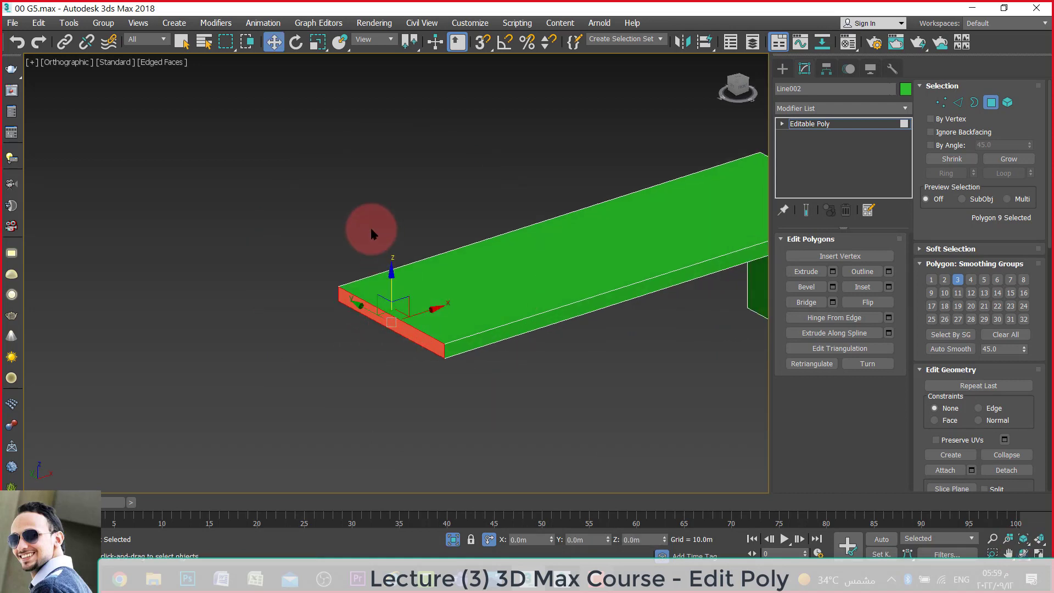
click(517, 539)
key(Return)
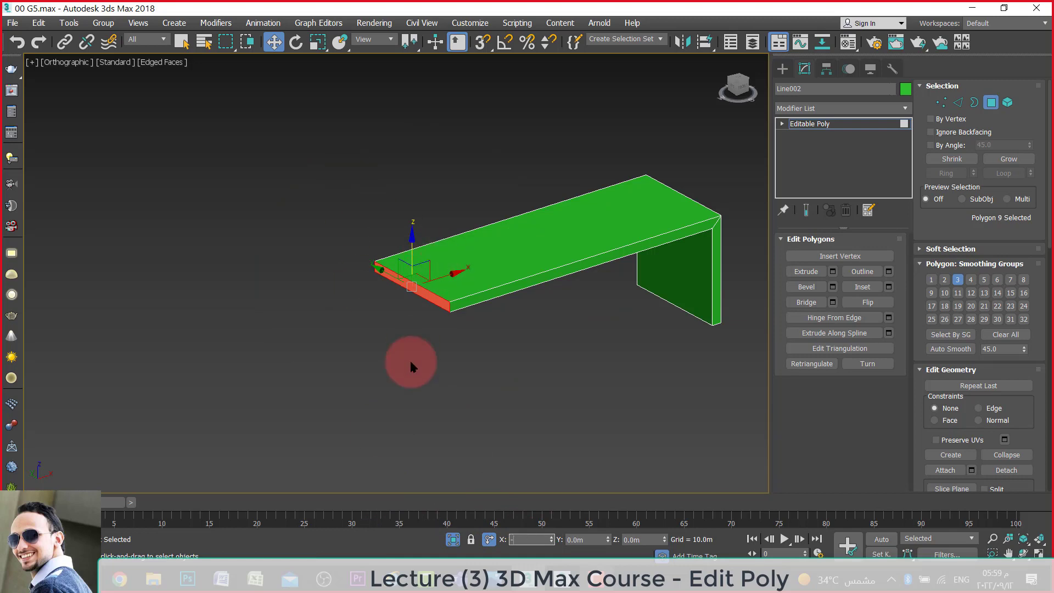
text(-10)
key(Return)
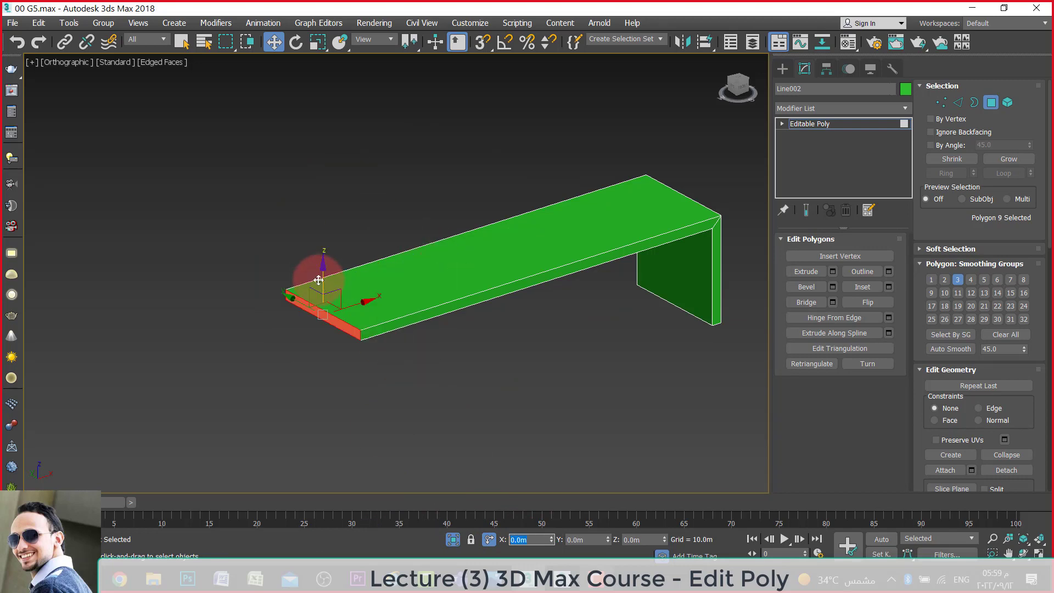
mouse_move(344, 317)
mouse_down()
mouse_move(442, 318)
mouse_move(382, 355)
mouse_up()
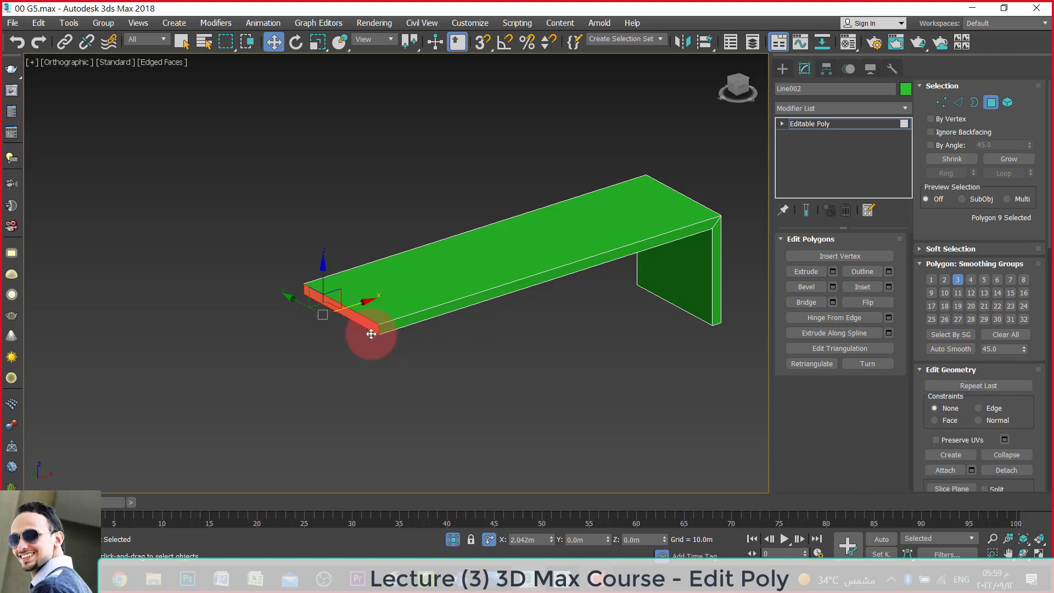
Select the seat's front face plus the leg's end face and push both outward along X and Y.
click(517, 285)
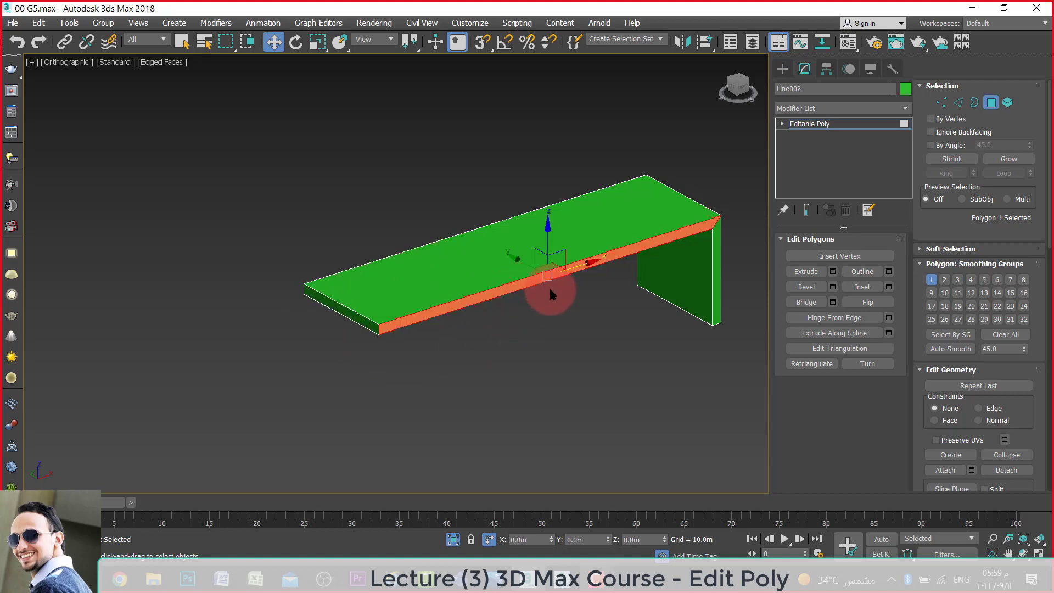
ctrl+click(716, 241)
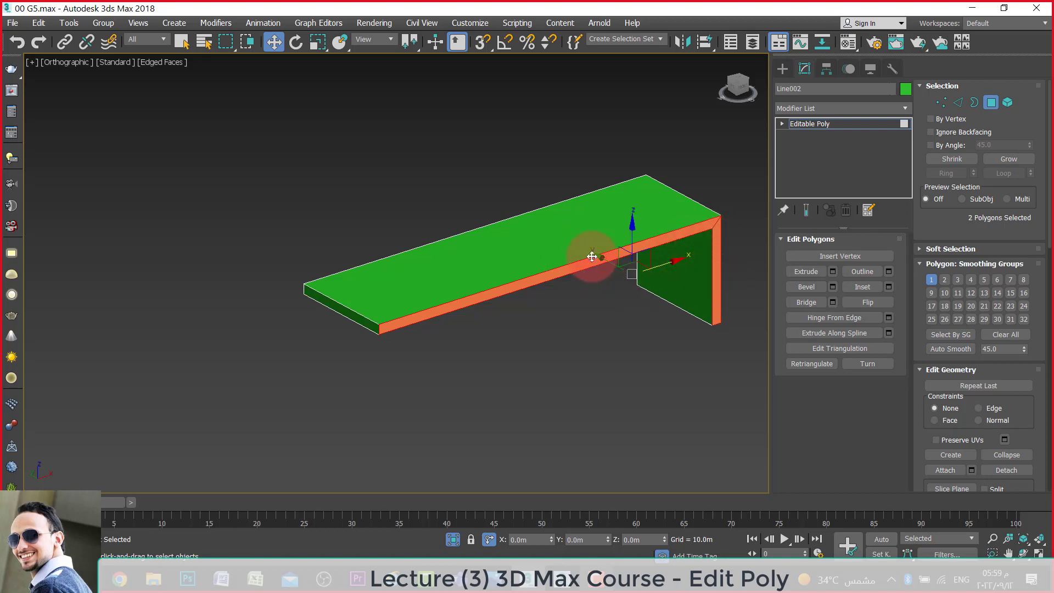
mouse_move(598, 256)
mouse_down()
mouse_move(624, 293)
mouse_move(606, 254)
mouse_up()
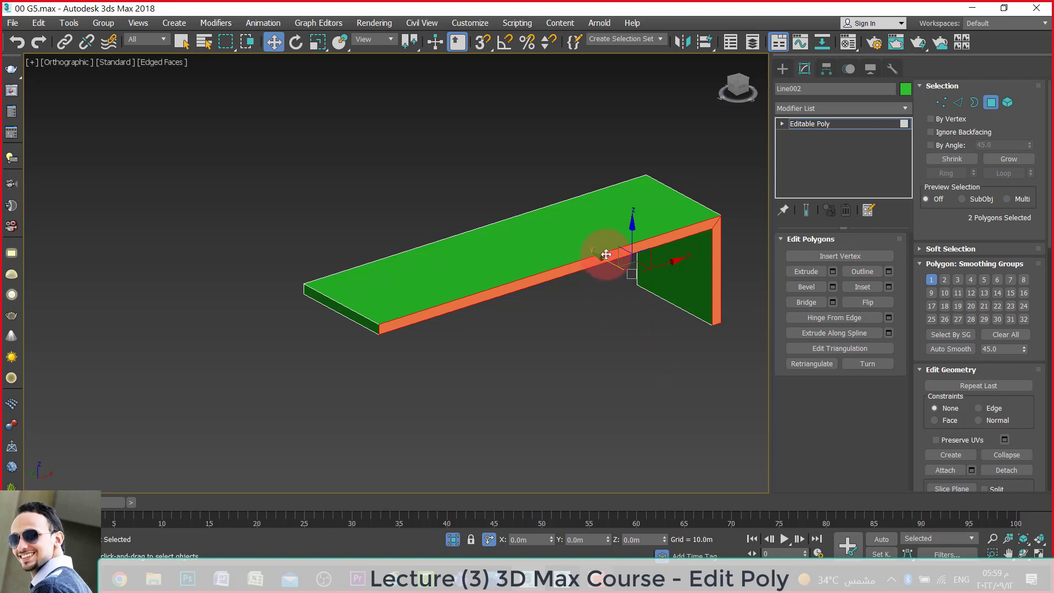
scroll(615, 261, up, 2)
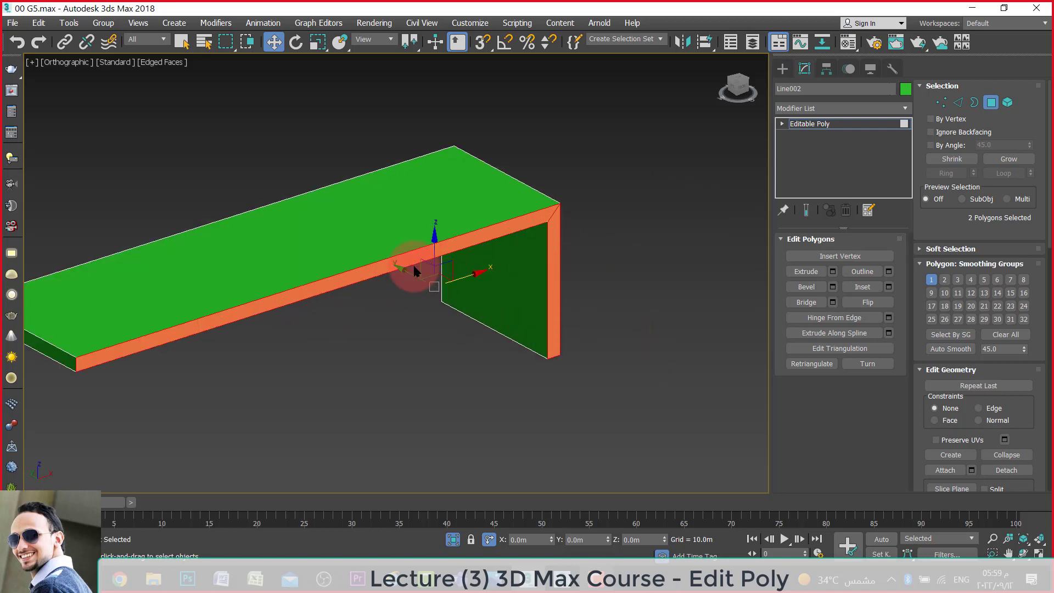
mouse_move(414, 270)
mouse_down()
mouse_move(482, 372)
mouse_move(423, 355)
mouse_up()
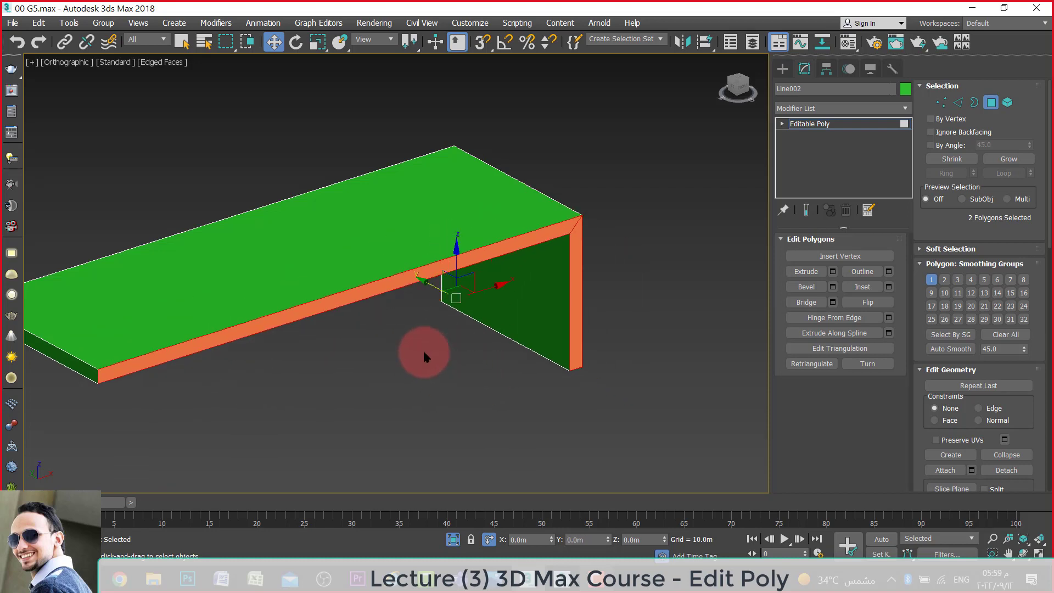
scroll(423, 355, down, 1)
scroll(541, 318, up, 1)
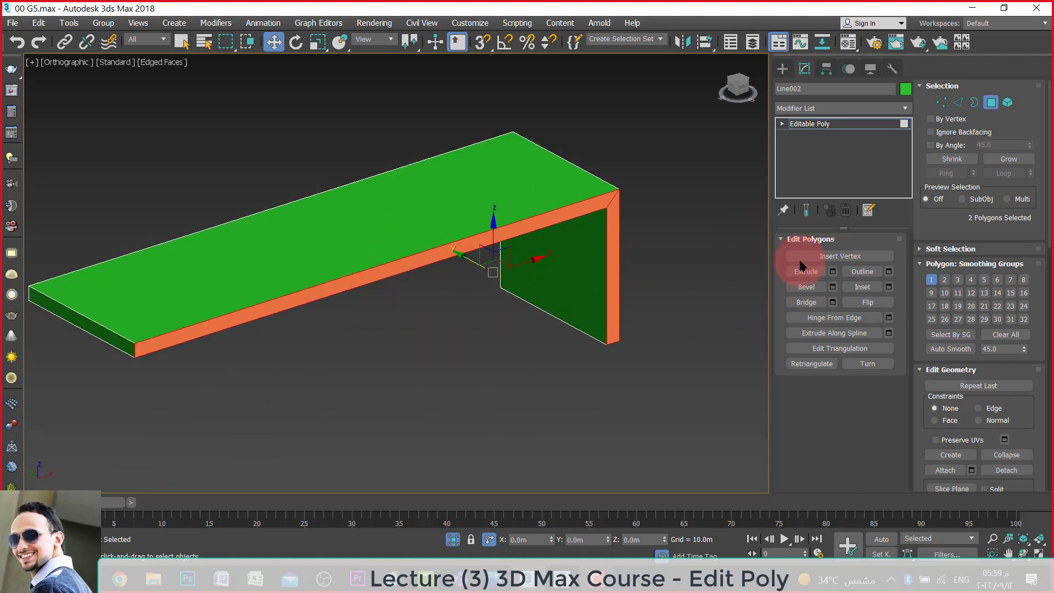
Cycle through Edge, Vertex, Edge and Polygon modes, ending at Element sub-object level.
click(957, 103)
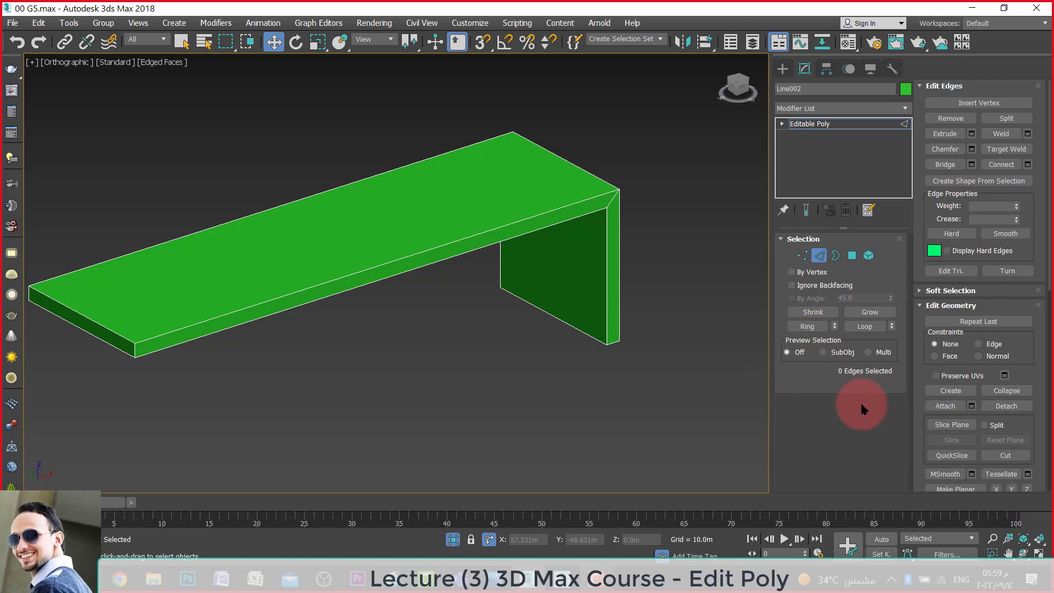
click(802, 255)
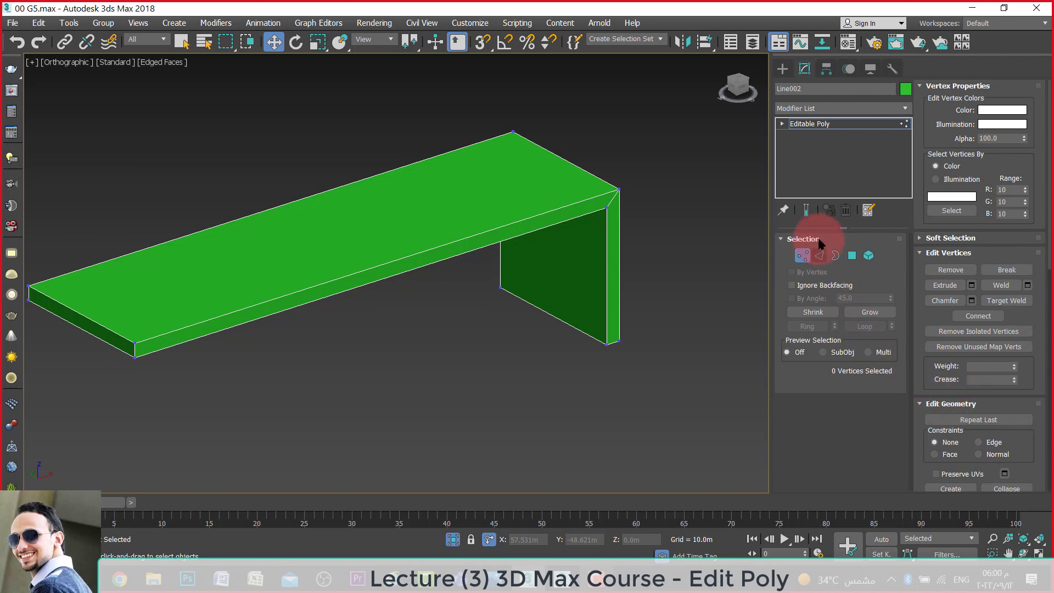
click(819, 256)
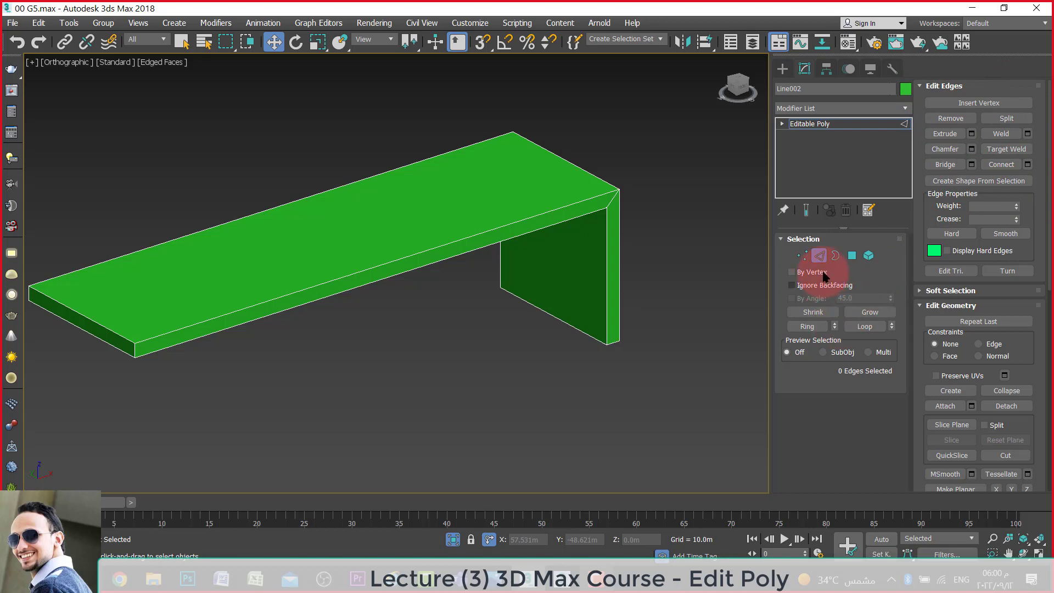
click(850, 255)
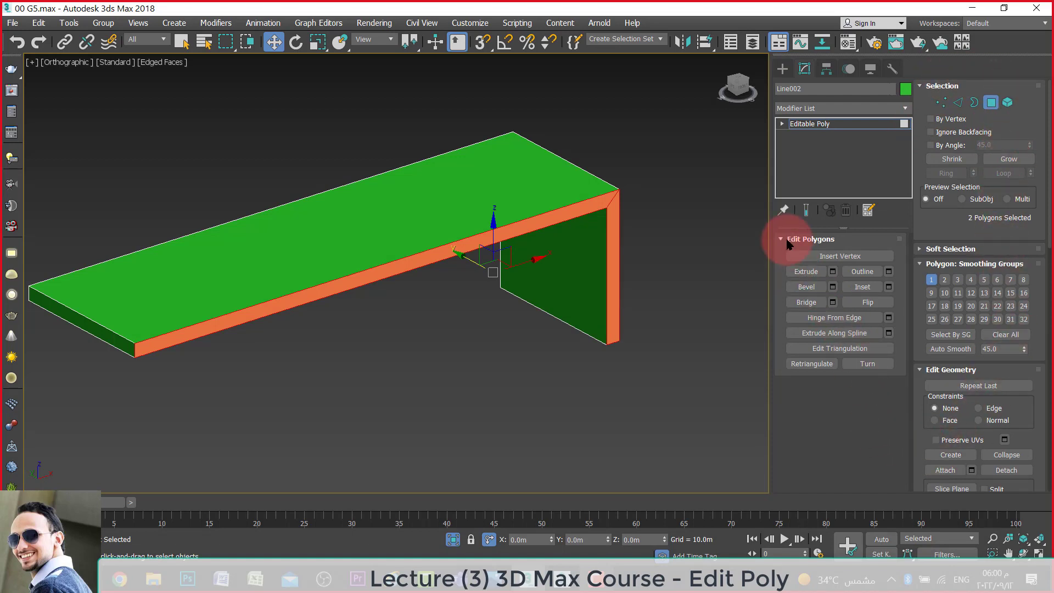
click(974, 104)
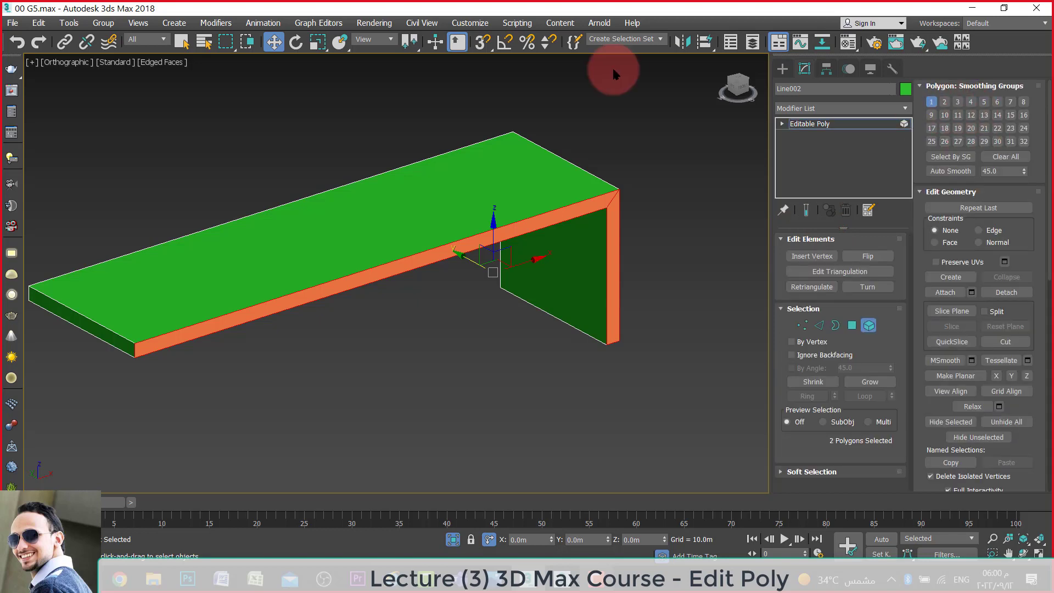
Select the bench element and rename the object to sla7.
click(524, 208)
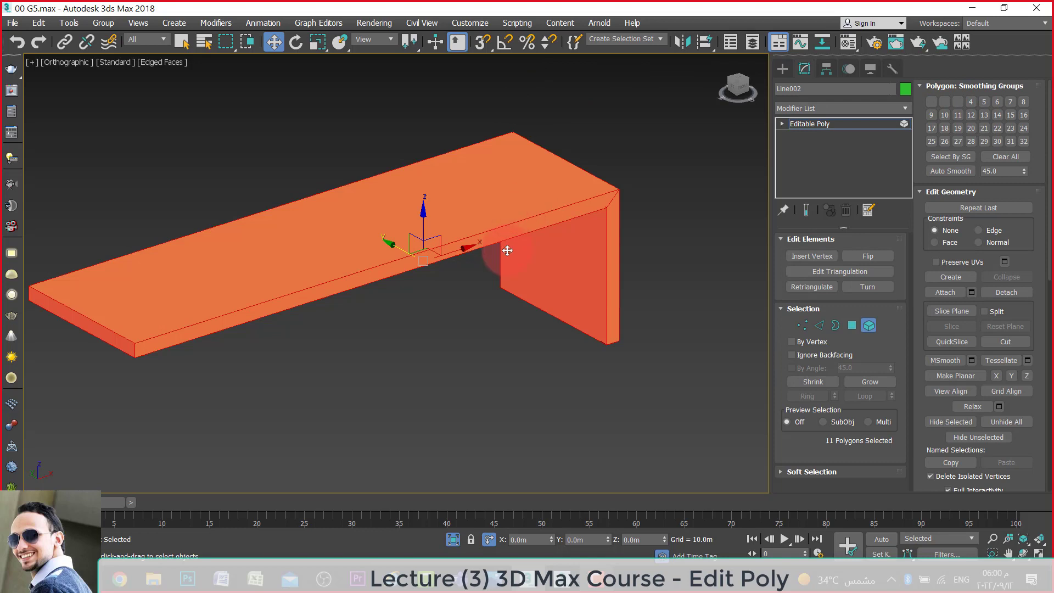
click(812, 89)
text(sla7)
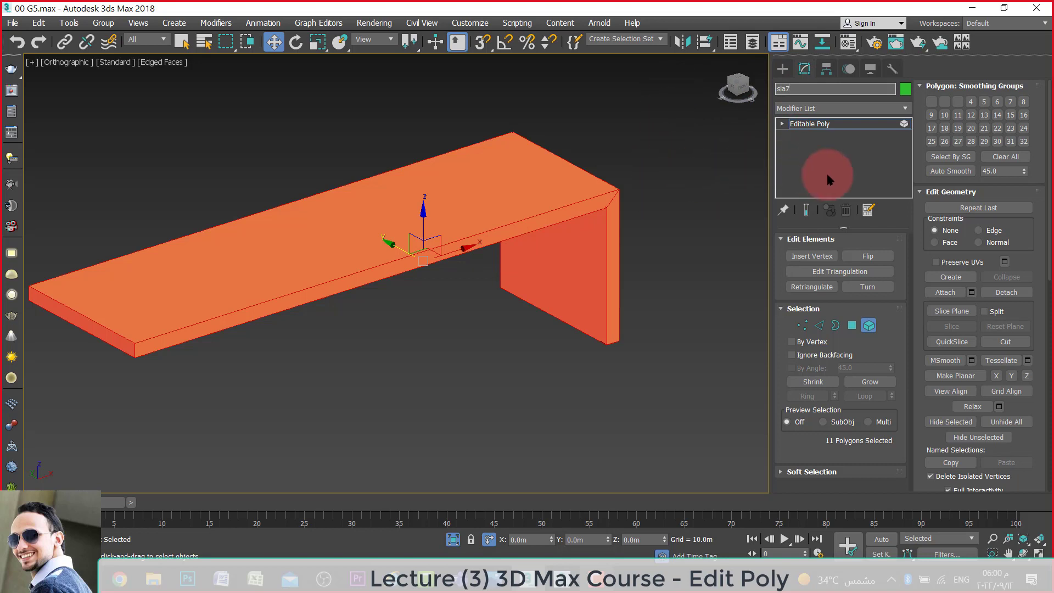
click(829, 178)
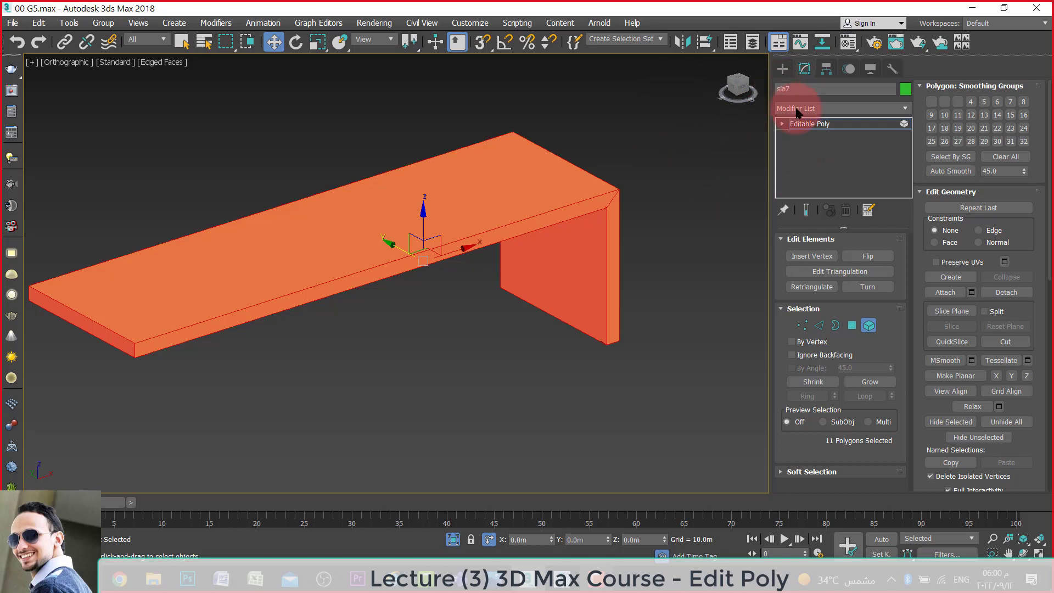
Shift-drag the bench element left along X to clone it.
click(299, 324)
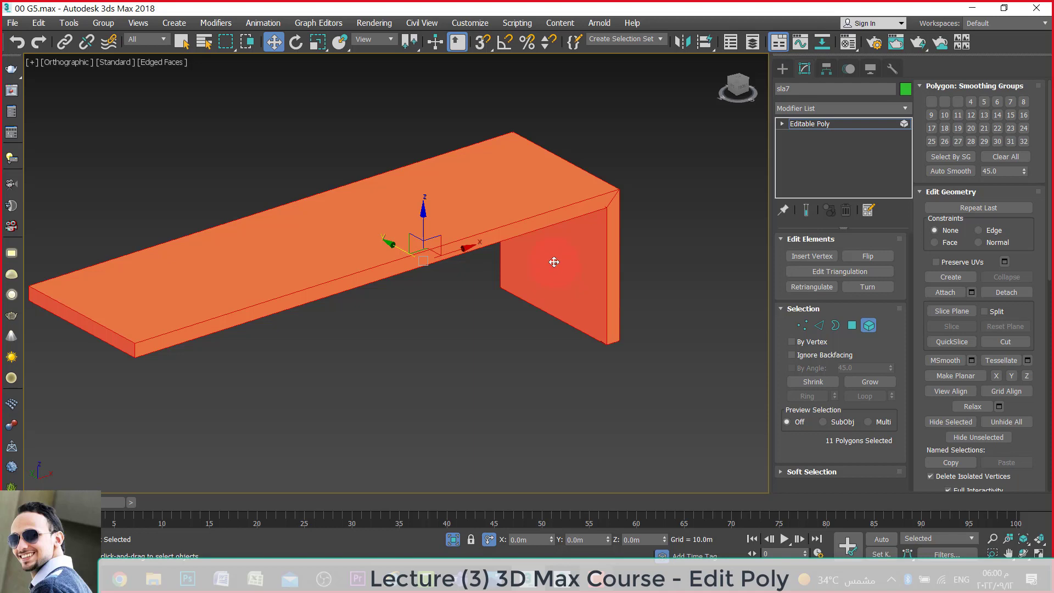
scroll(554, 262, down, 2)
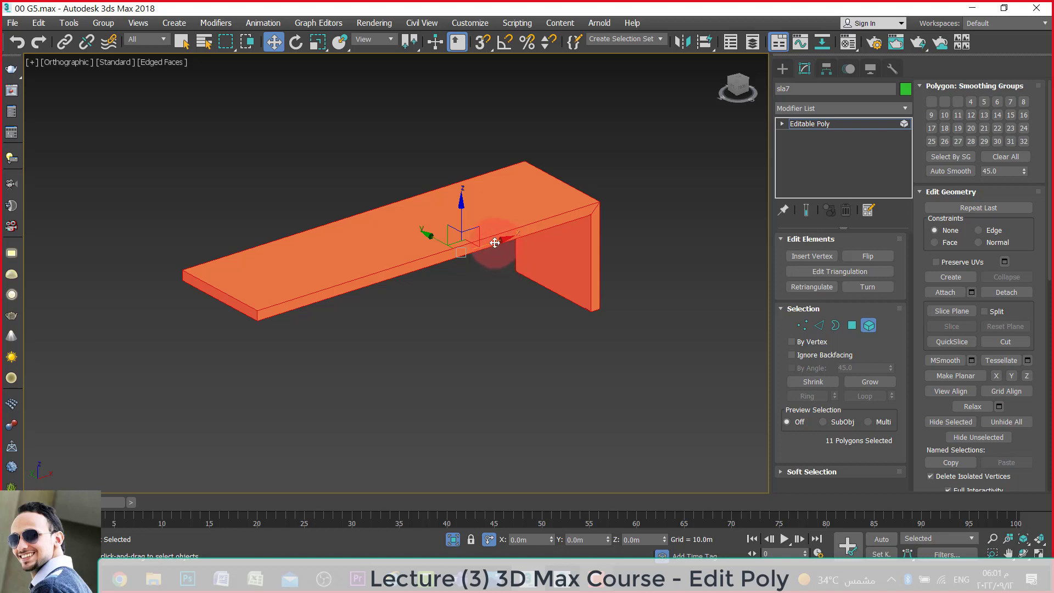
shift+drag(495, 242, 151, 348)
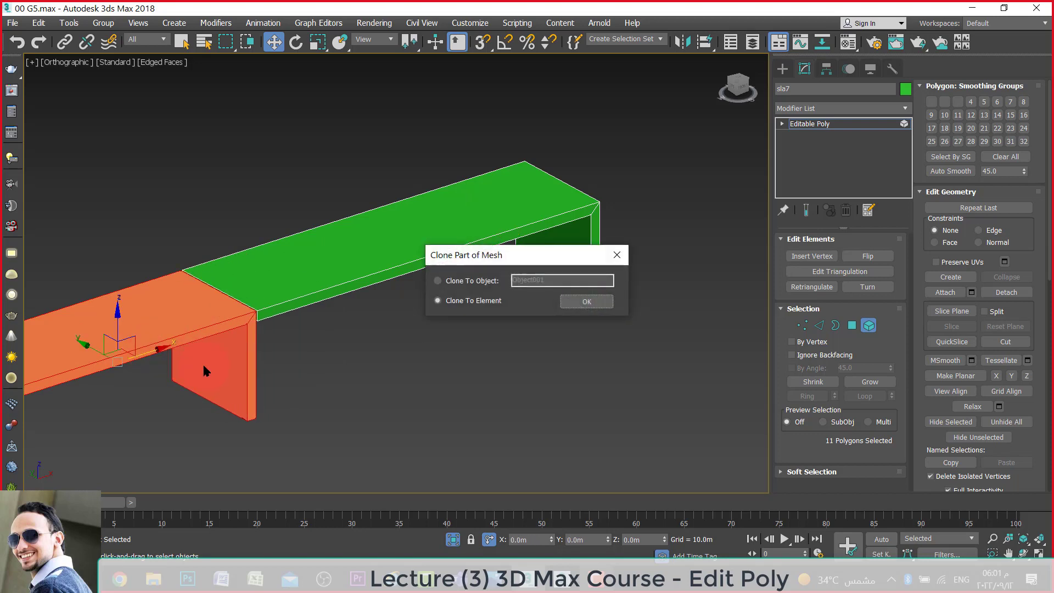
Set the clone option to Clone To Element and confirm the copy.
click(484, 284)
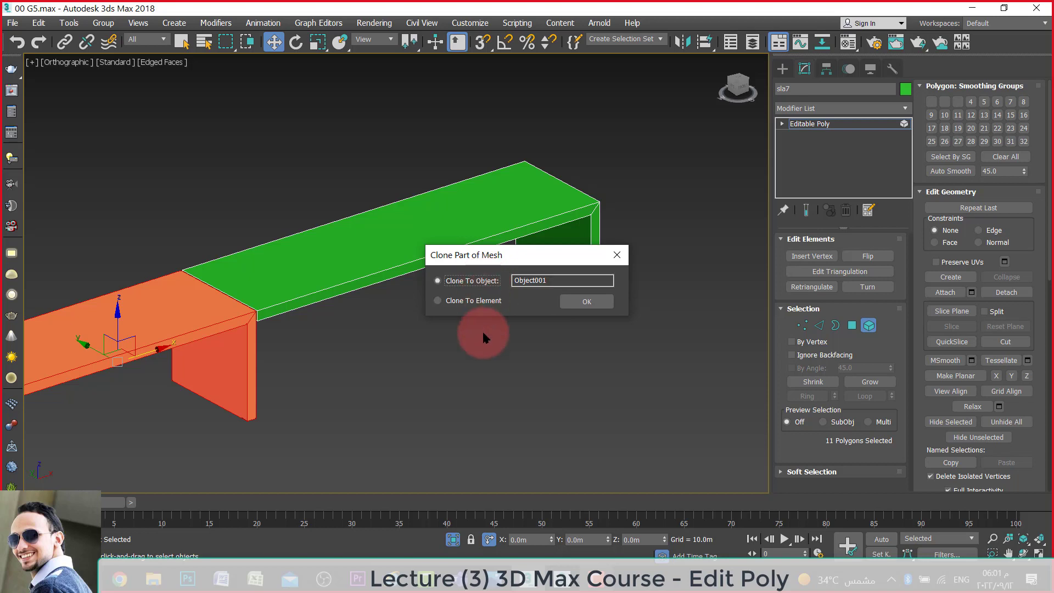
click(545, 277)
click(459, 305)
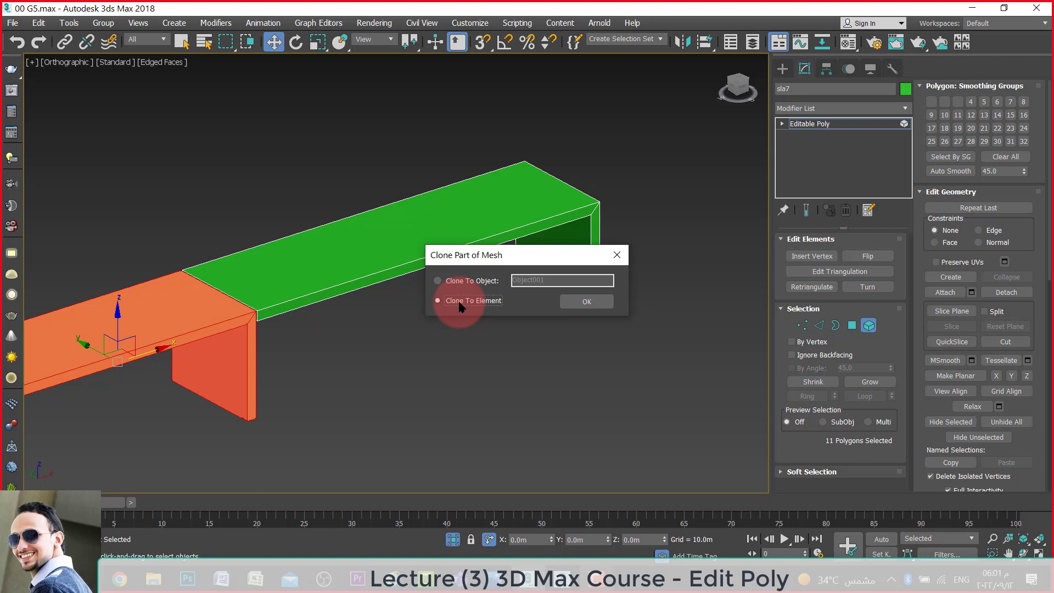
click(565, 302)
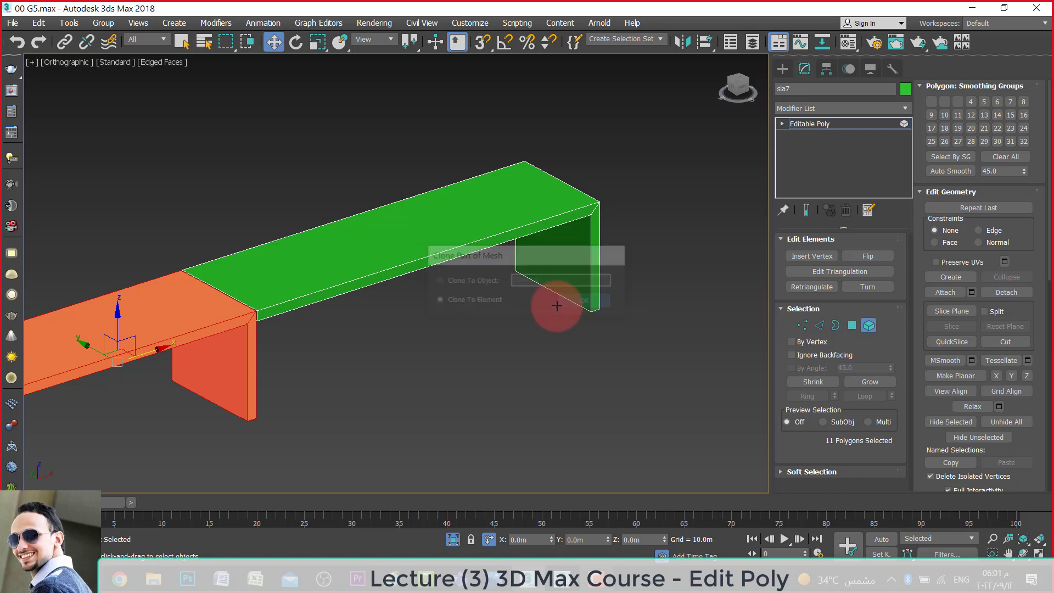
Clone the left bench part to the right end as a separate object named 'sla7 02'.
click(413, 245)
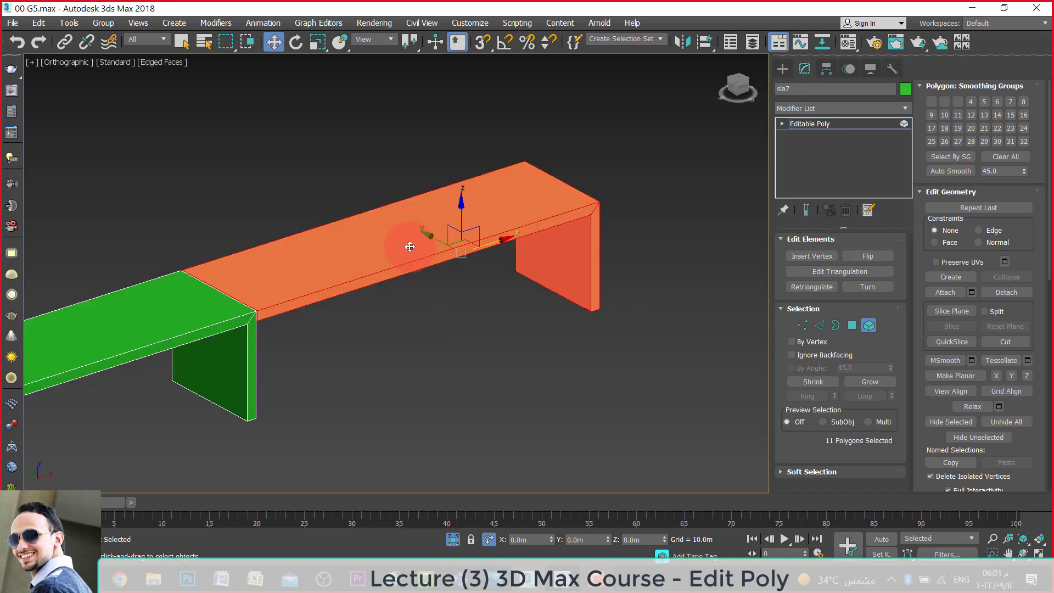
click(138, 330)
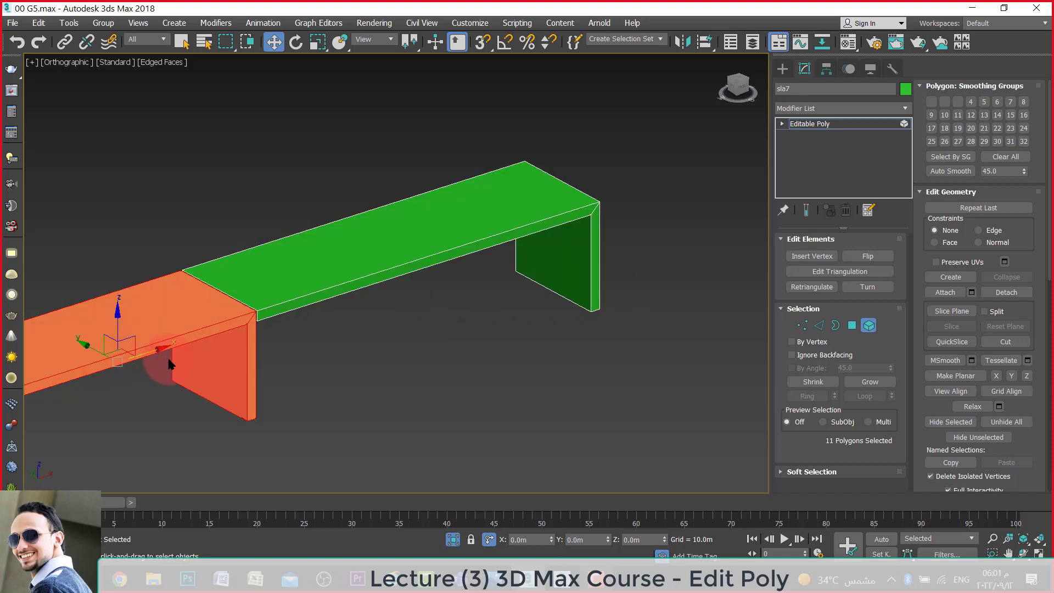
scroll(264, 332, up, 5)
scroll(264, 332, down, 4)
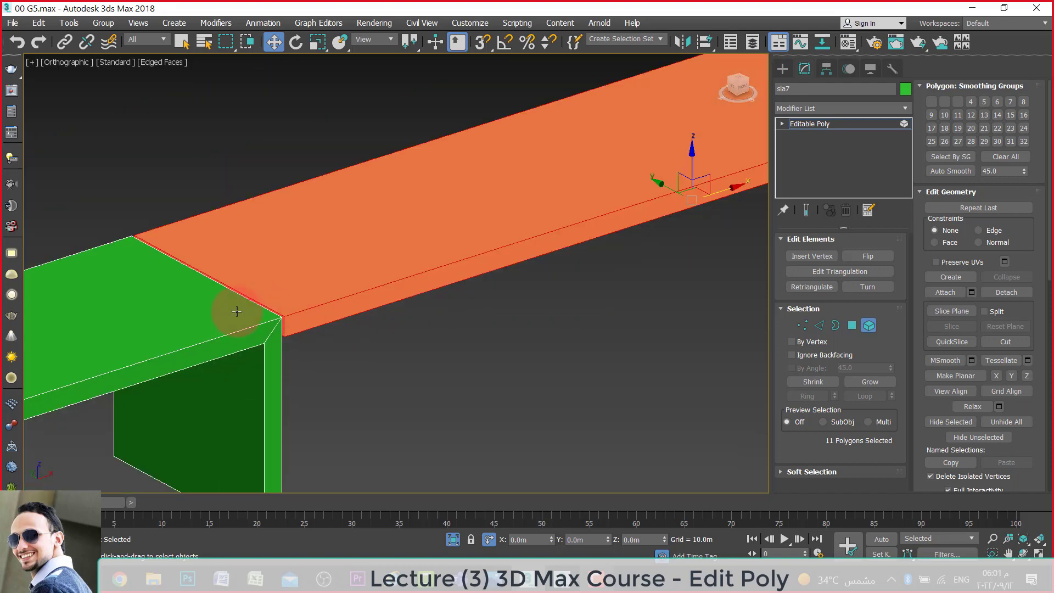
scroll(236, 311, down, 2)
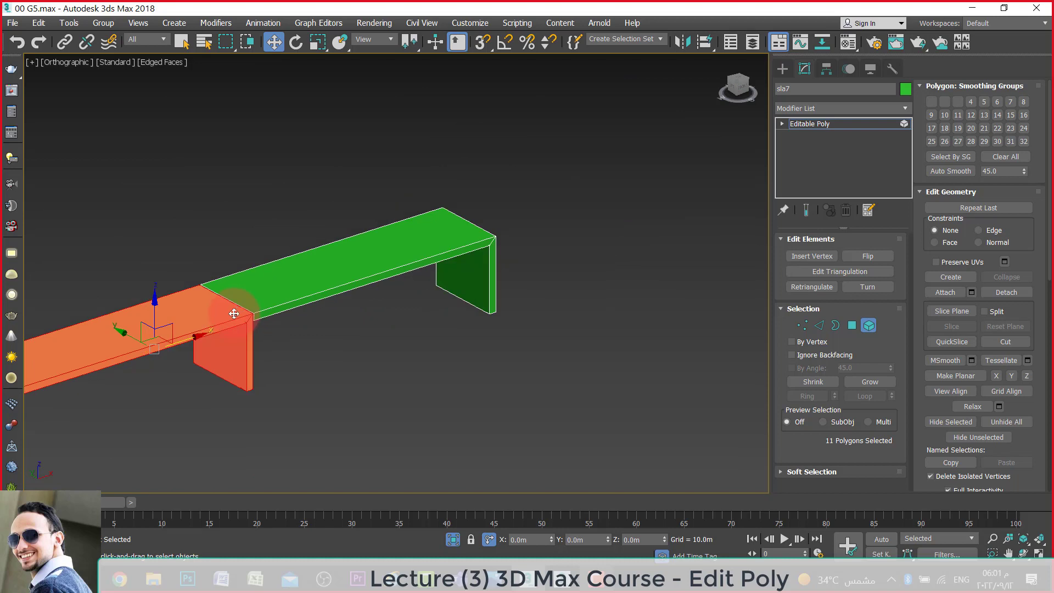
click(614, 113)
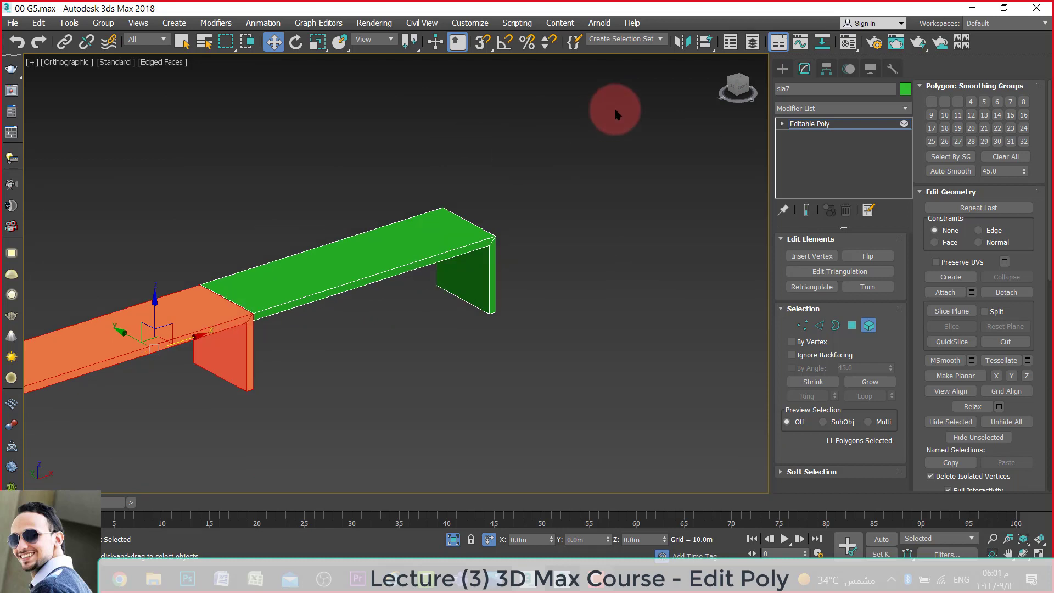
click(181, 342)
shift+drag(181, 342, 670, 219)
click(469, 280)
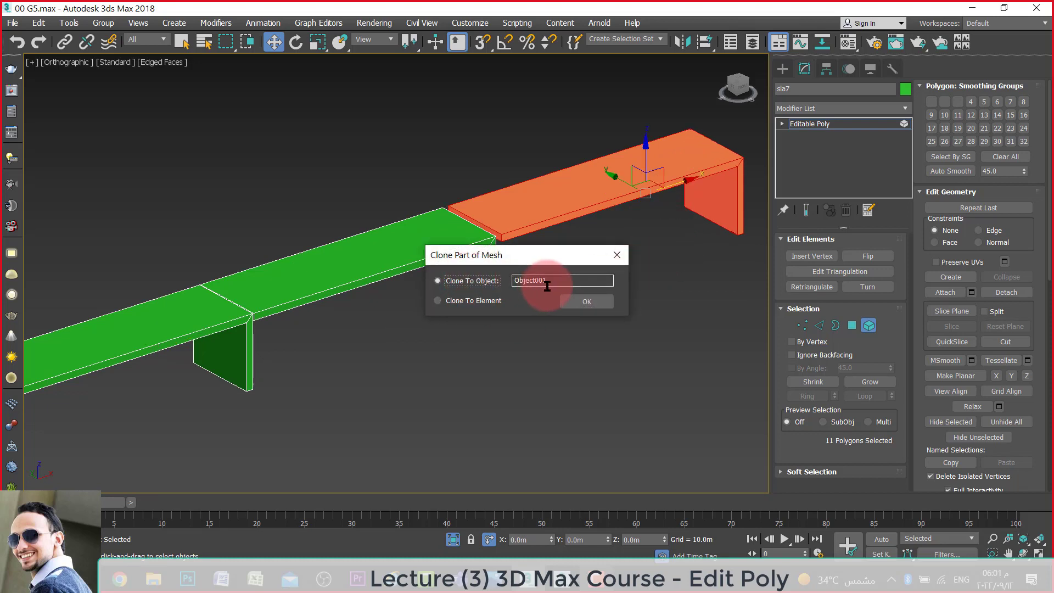
click(431, 282)
text(sla7 )
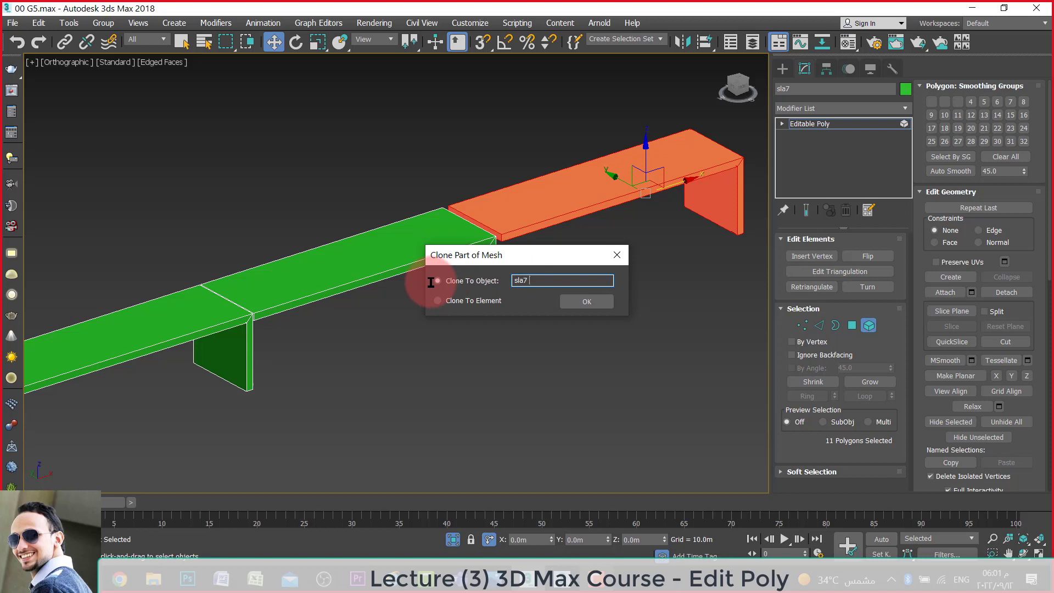
text(02)
click(595, 299)
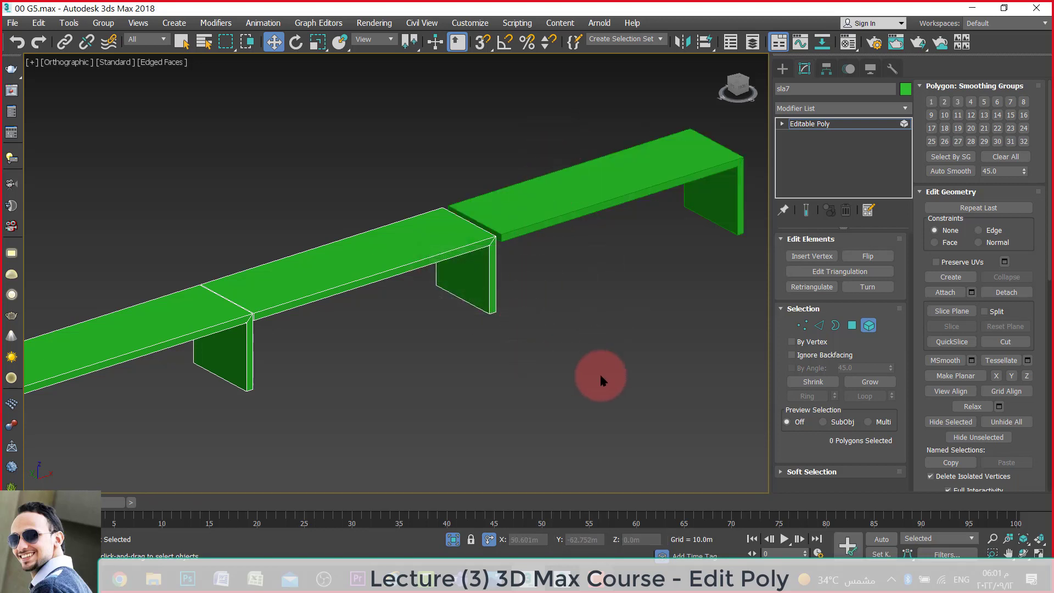
Select the middle bench element, then the left element instead.
drag(511, 108, 513, 110)
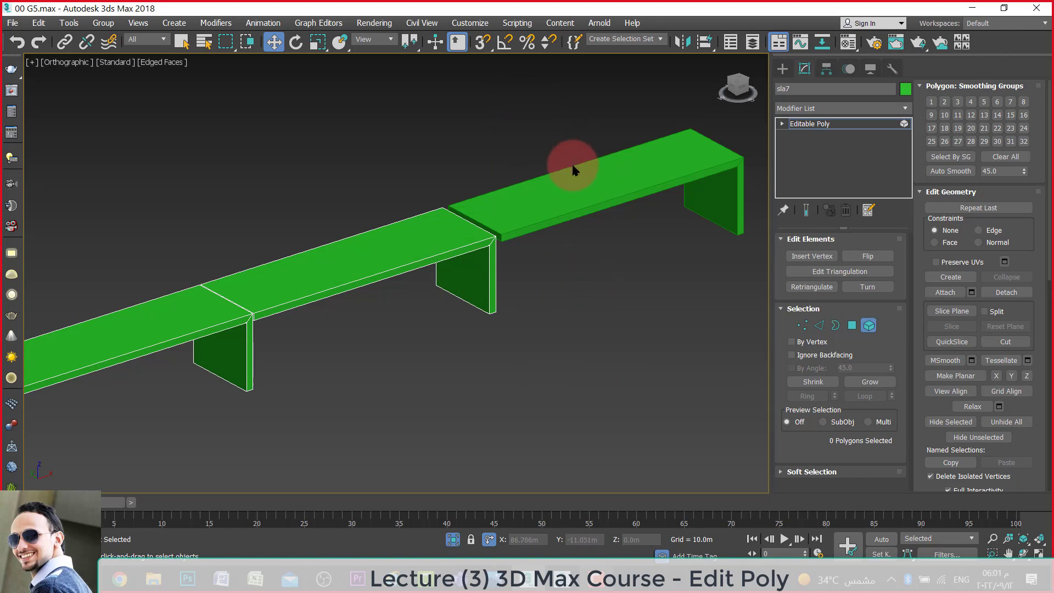
drag(422, 291, 261, 361)
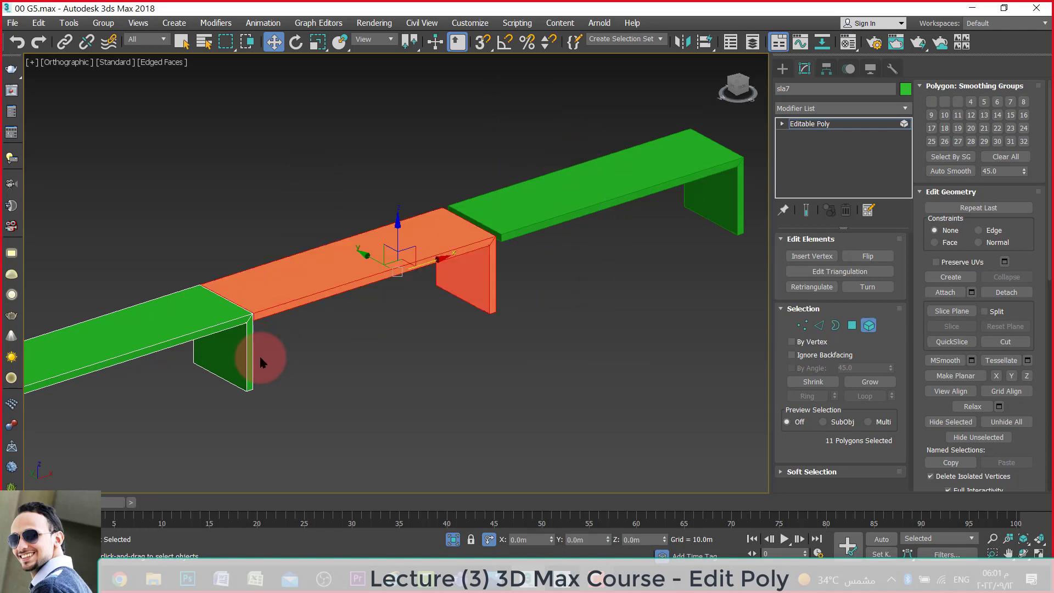
drag(104, 249, 127, 364)
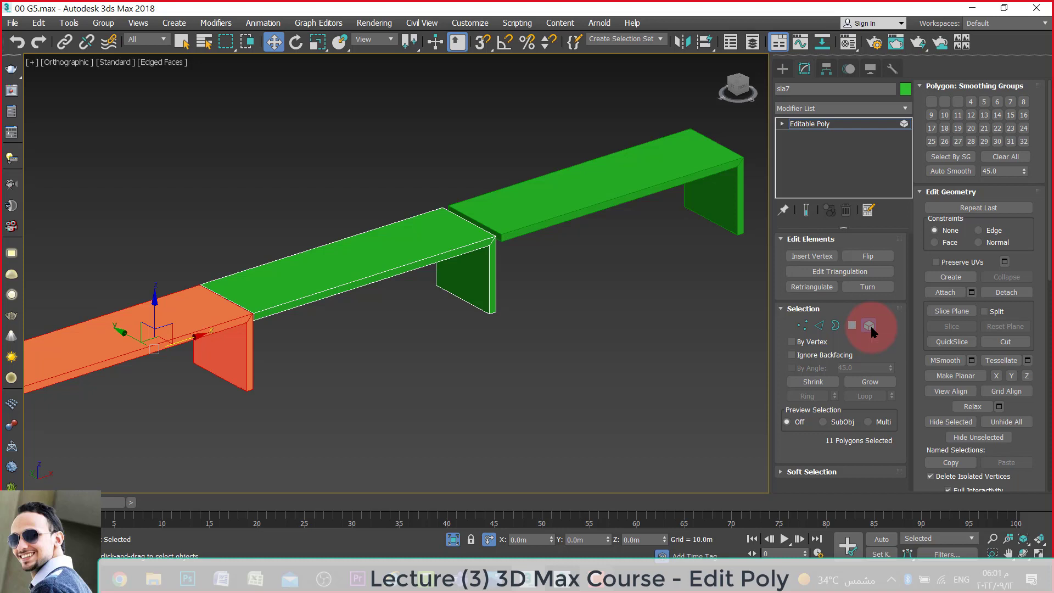
Create a tall Box003 standard primitive beside the bench and select it.
click(783, 69)
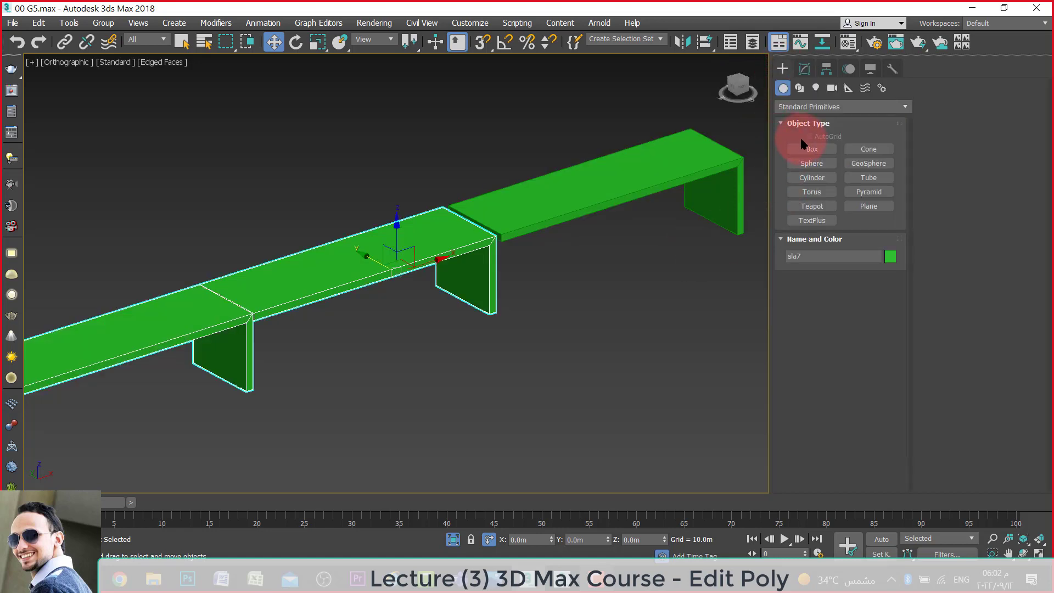
click(811, 149)
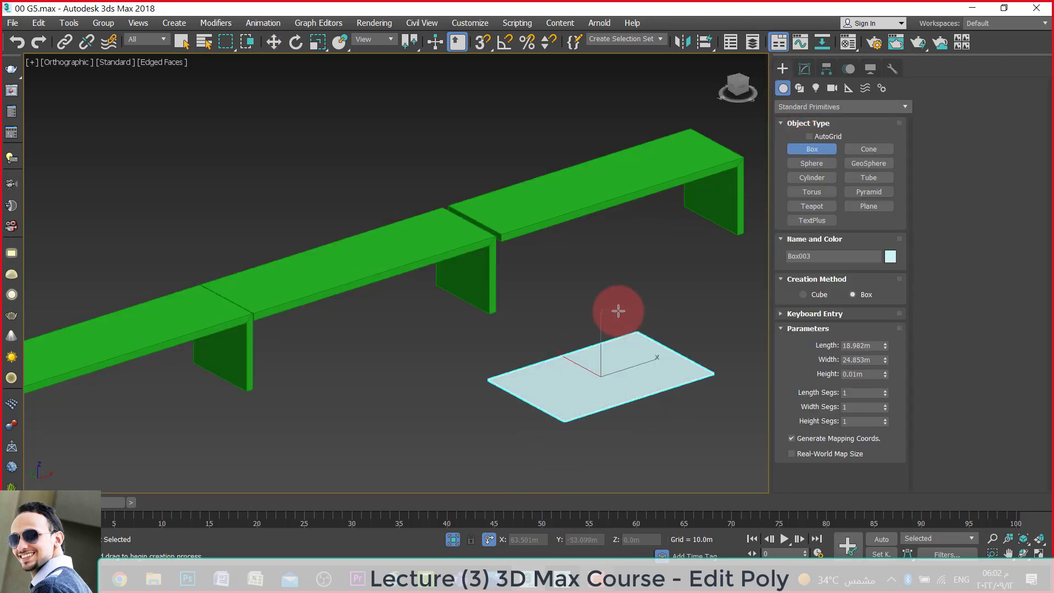
drag(582, 409, 609, 308)
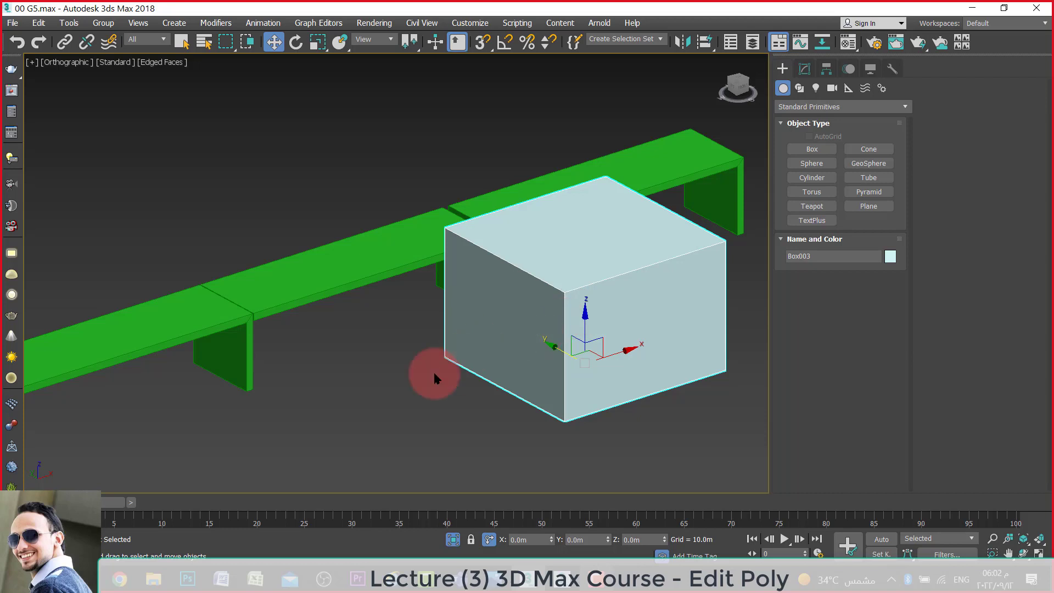
click(388, 266)
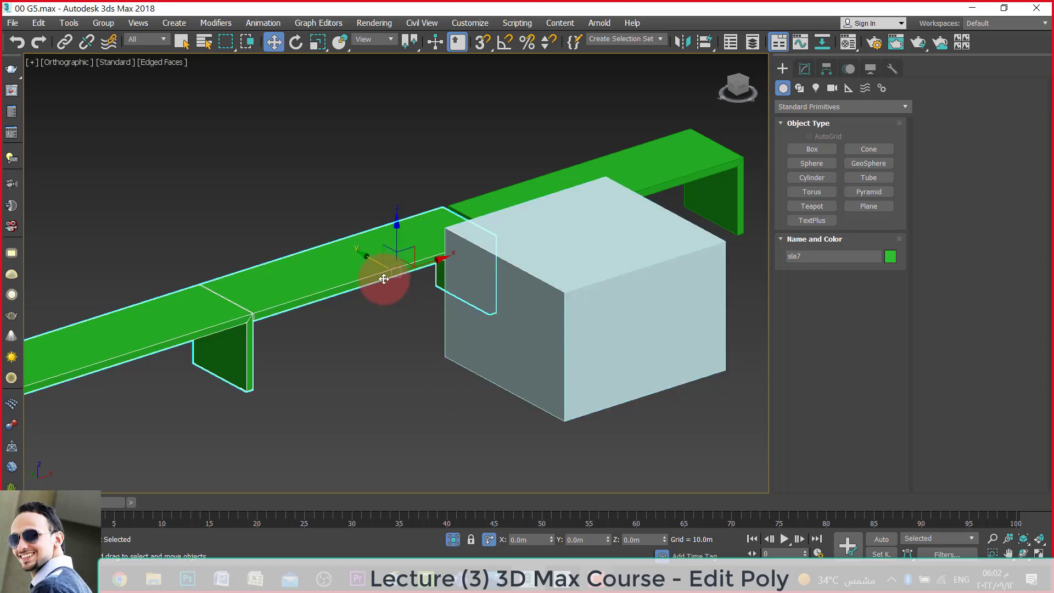
click(683, 256)
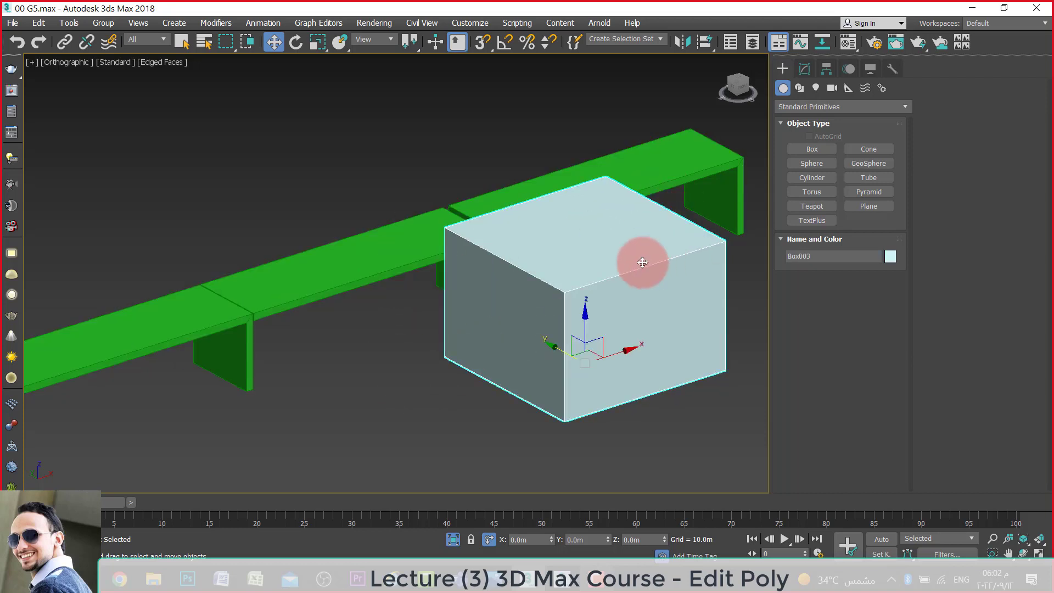
click(372, 235)
click(516, 295)
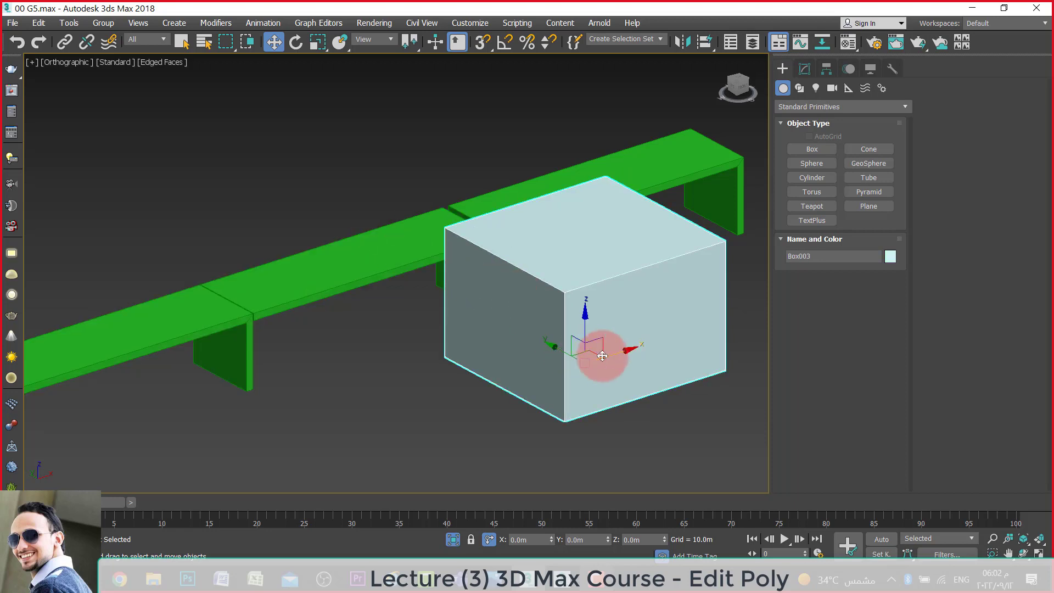
Move the box behind the bench's left end, then select the bench.
click(804, 68)
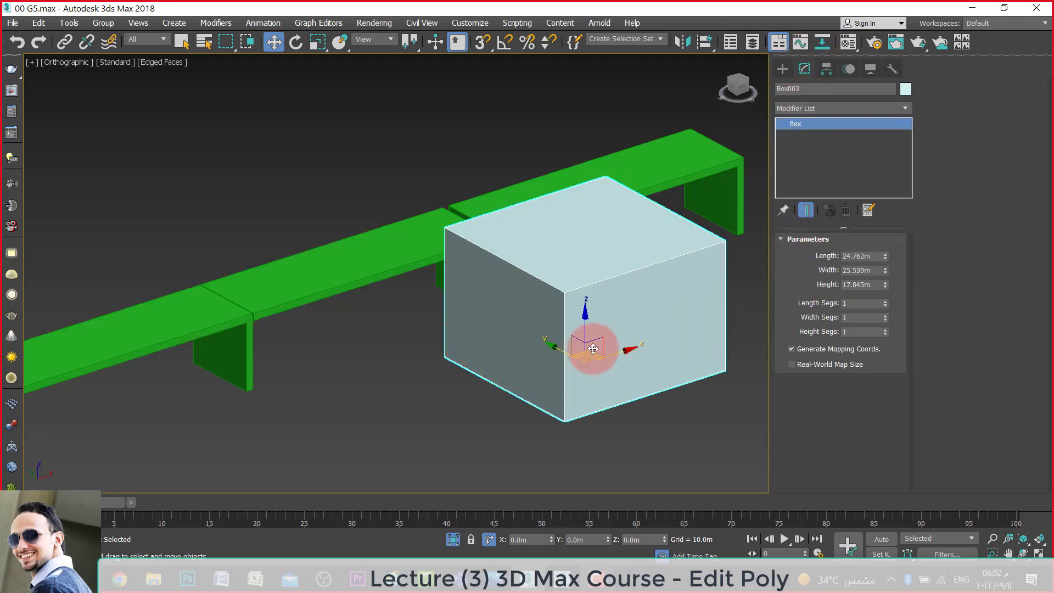
mouse_move(546, 344)
mouse_down()
mouse_move(285, 242)
mouse_move(276, 295)
mouse_move(239, 352)
mouse_up()
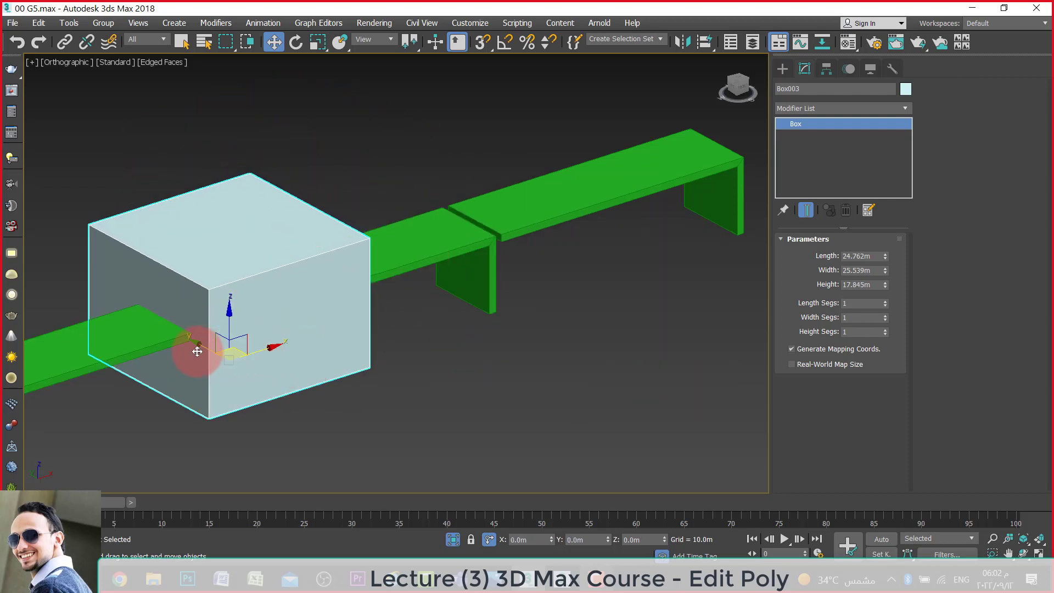
drag(207, 353, 208, 296)
click(208, 296)
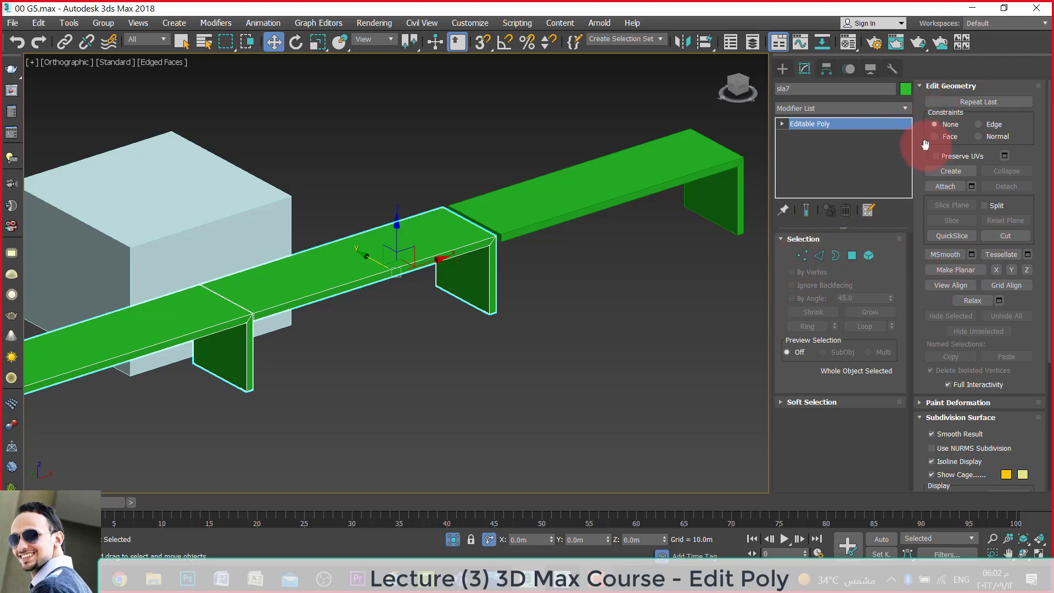
Attach Box003 to the sla7 Editable Poly, then exit Attach mode.
click(945, 187)
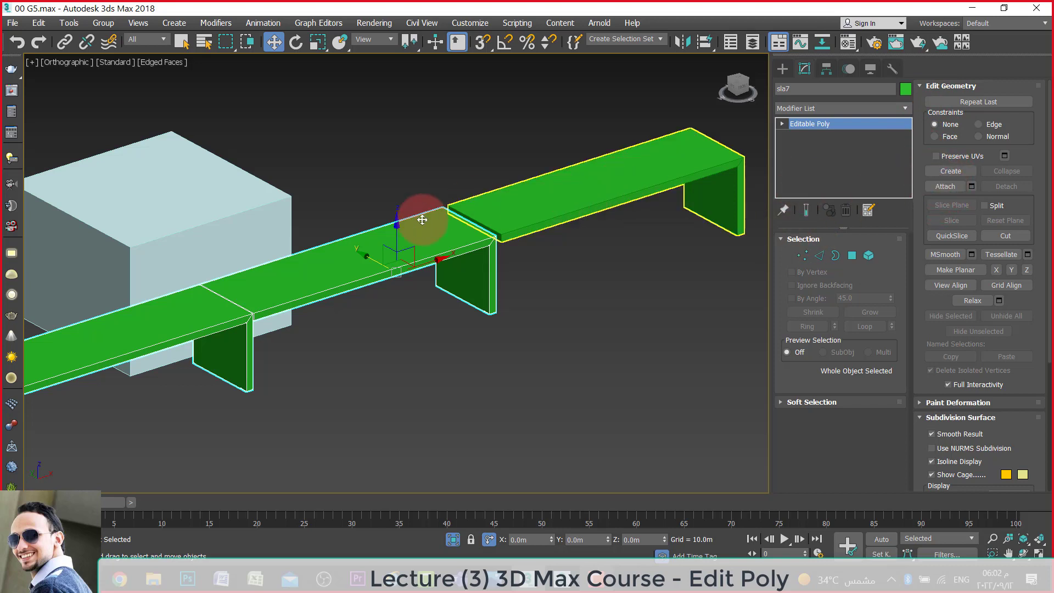
click(955, 189)
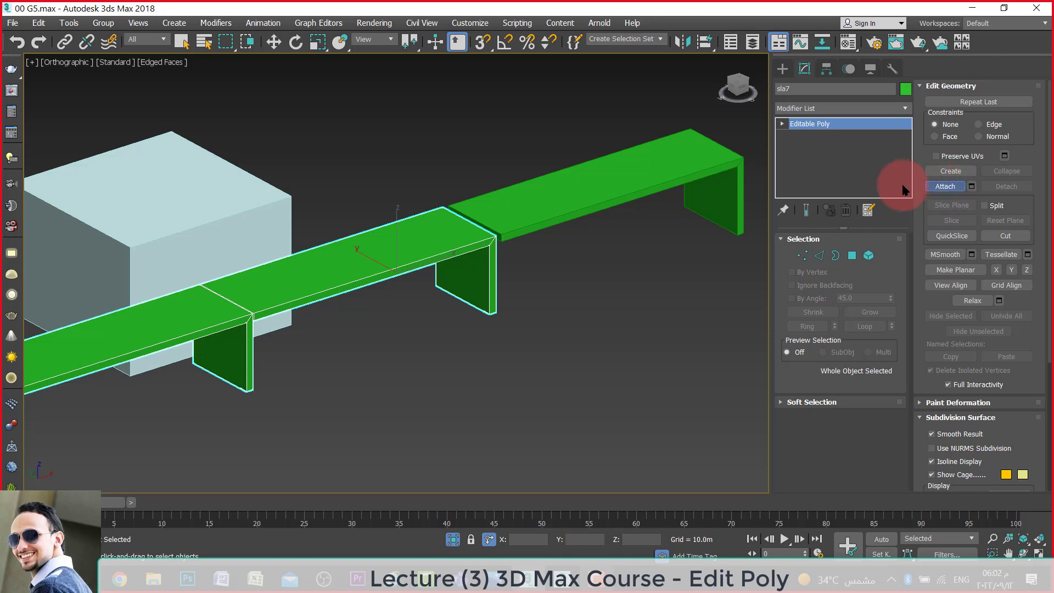
click(249, 231)
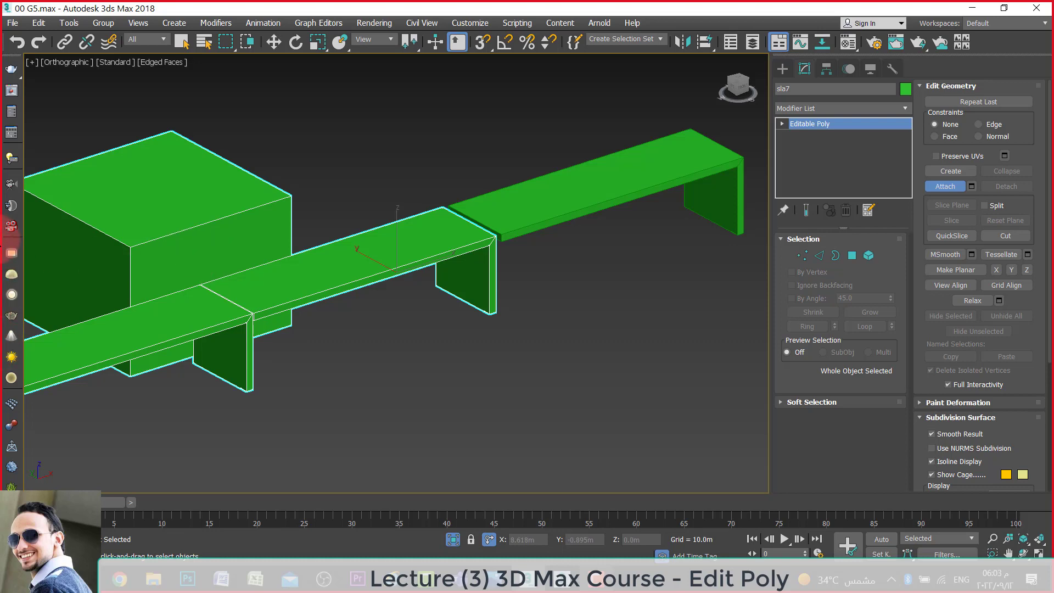
key(w)
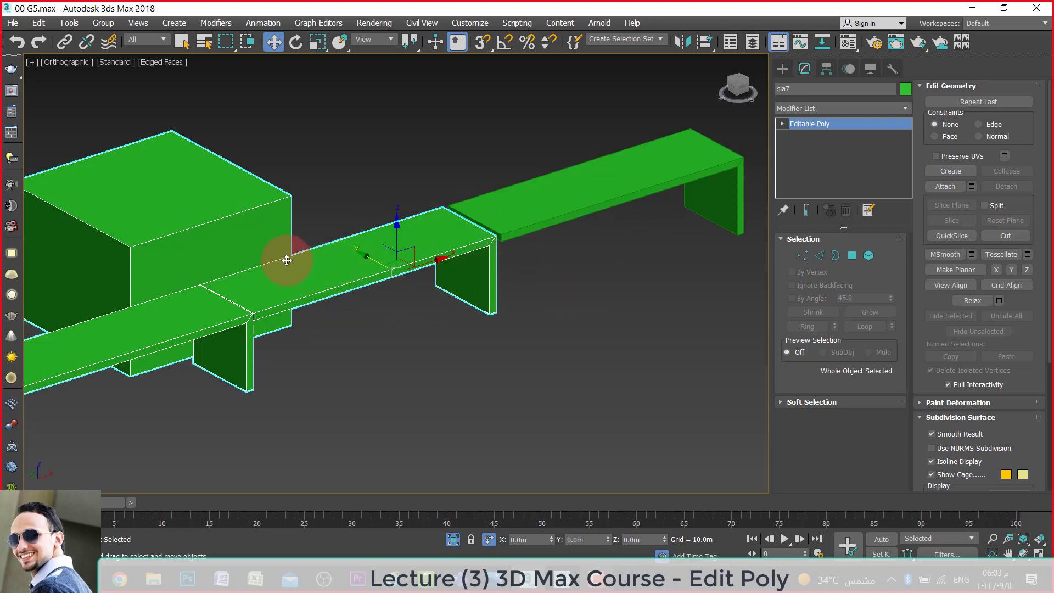
In Element mode, select the box element, delete it, then undo the deletion.
click(868, 256)
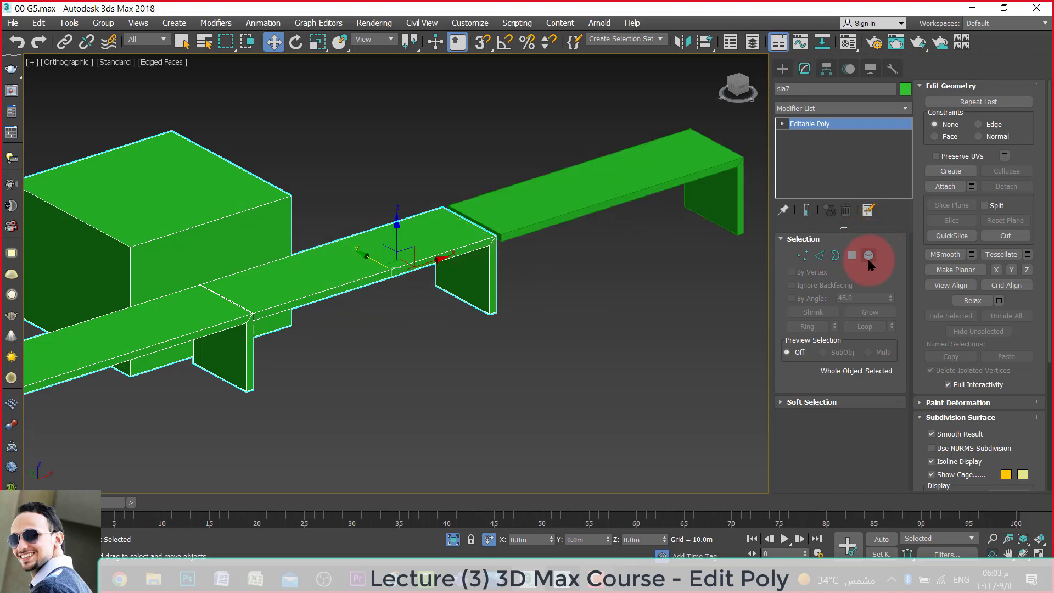
click(167, 230)
click(188, 213)
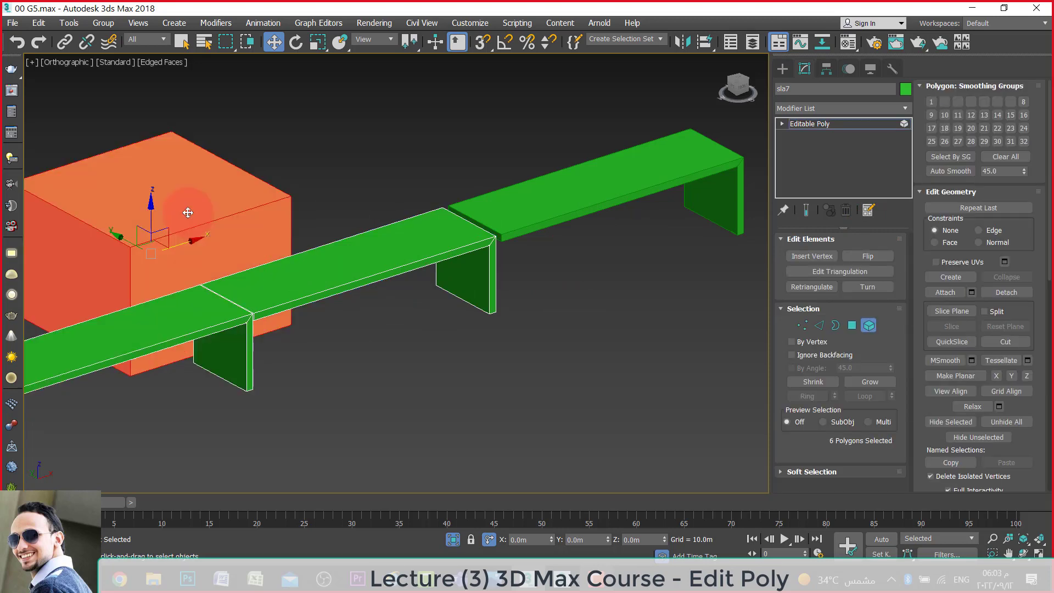
key(Delete)
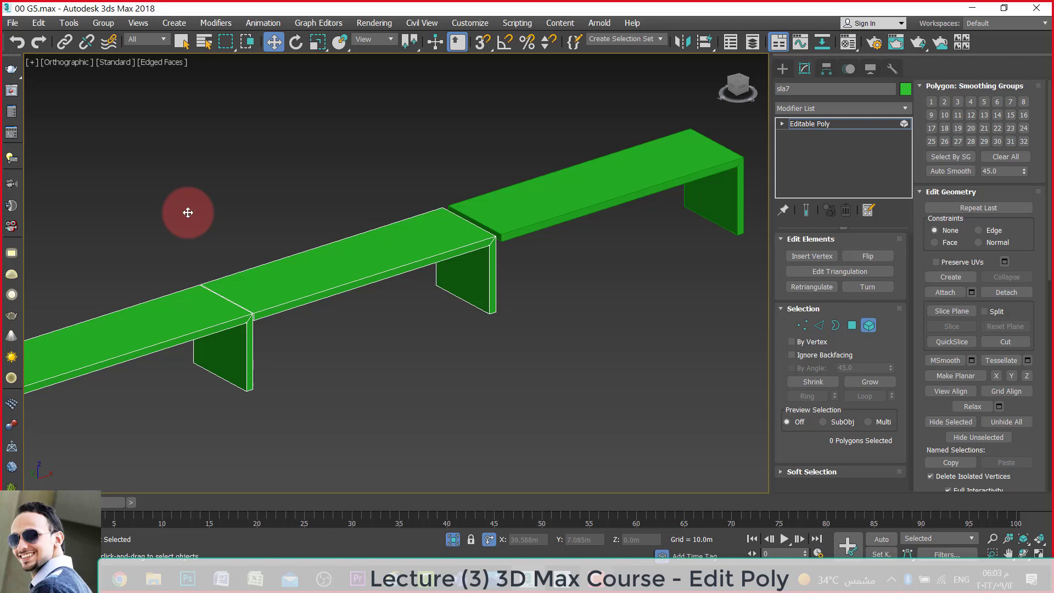
key(ctrl+z)
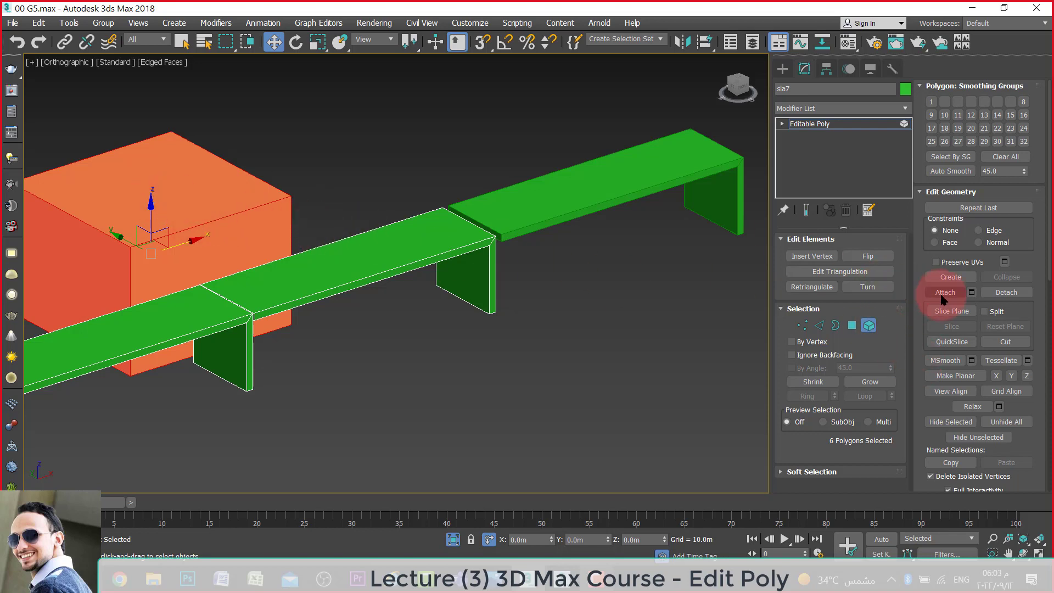
Detach the box element as Object001 and select both bench elements.
click(1007, 293)
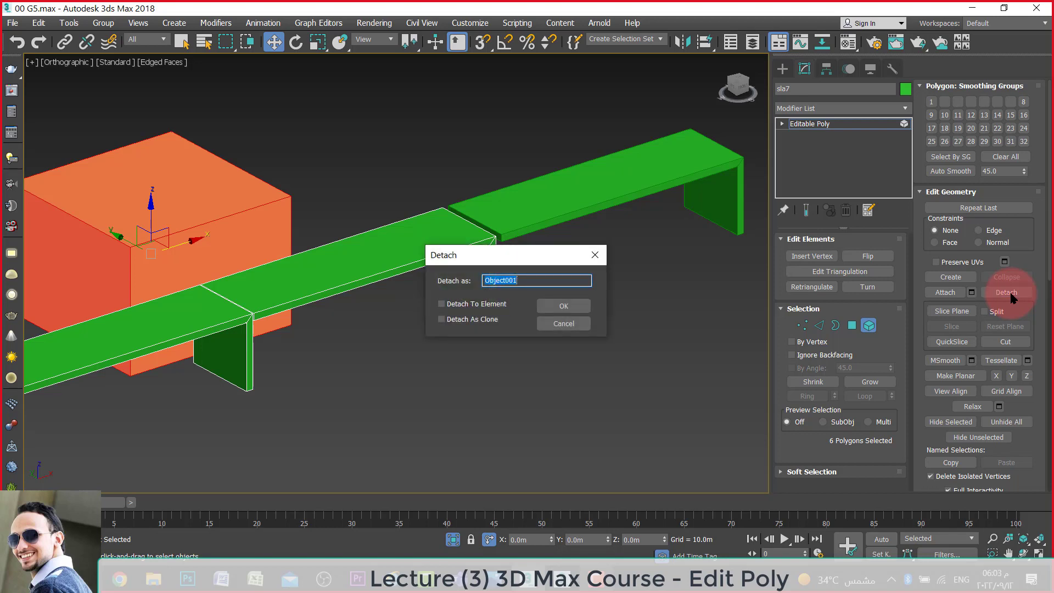
click(562, 306)
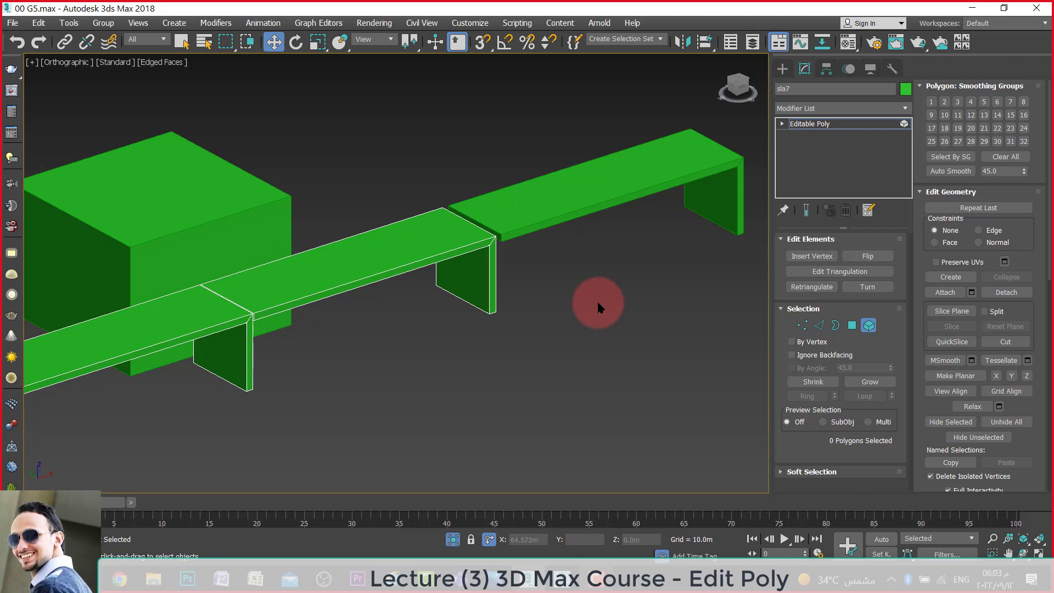
mouse_move(383, 360)
mouse_down()
mouse_move(308, 365)
mouse_move(148, 123)
mouse_up()
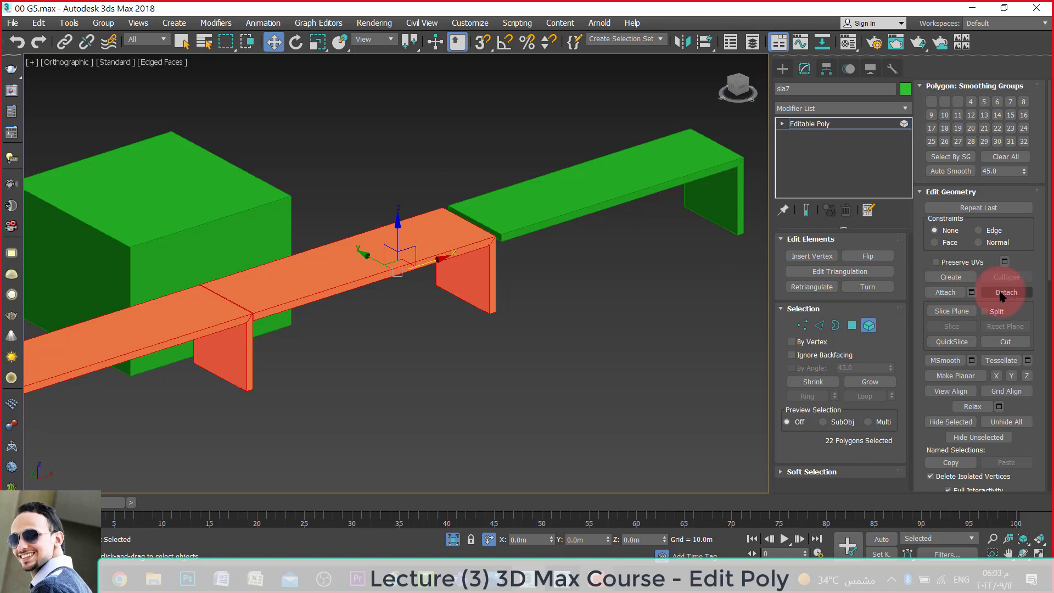
Clone the bench toward the front, undo the copy, and reselect the original sla7.
click(103, 24)
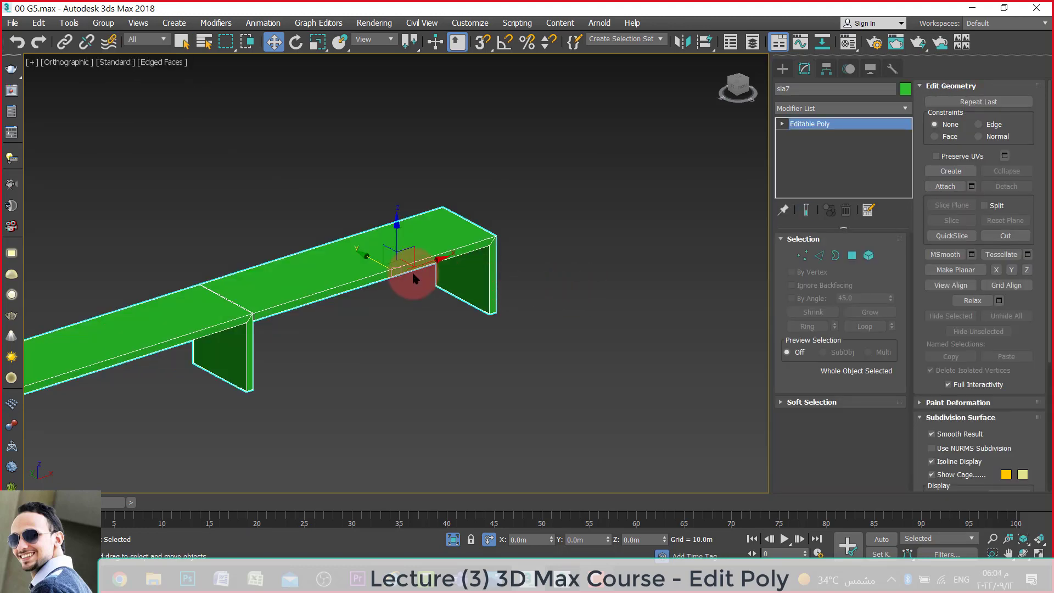
shift+drag(378, 269, 444, 350)
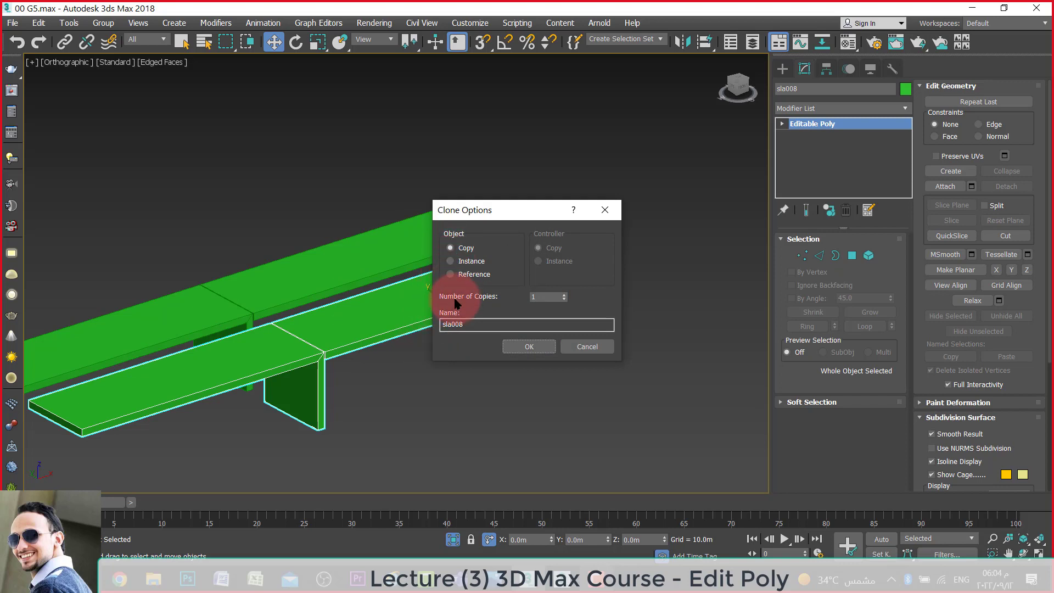
click(582, 351)
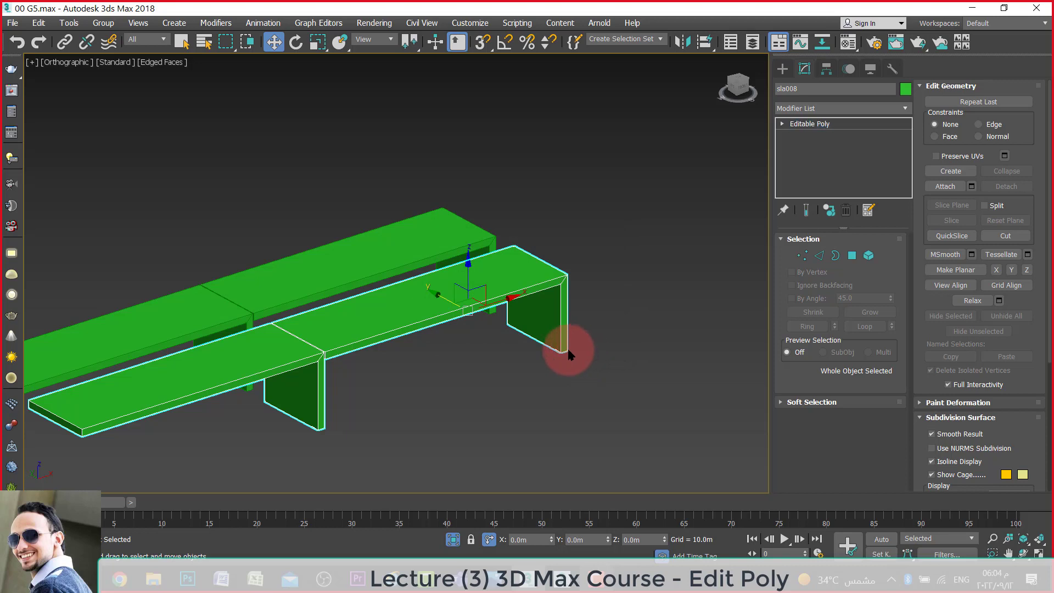
key(ctrl+z)
click(378, 251)
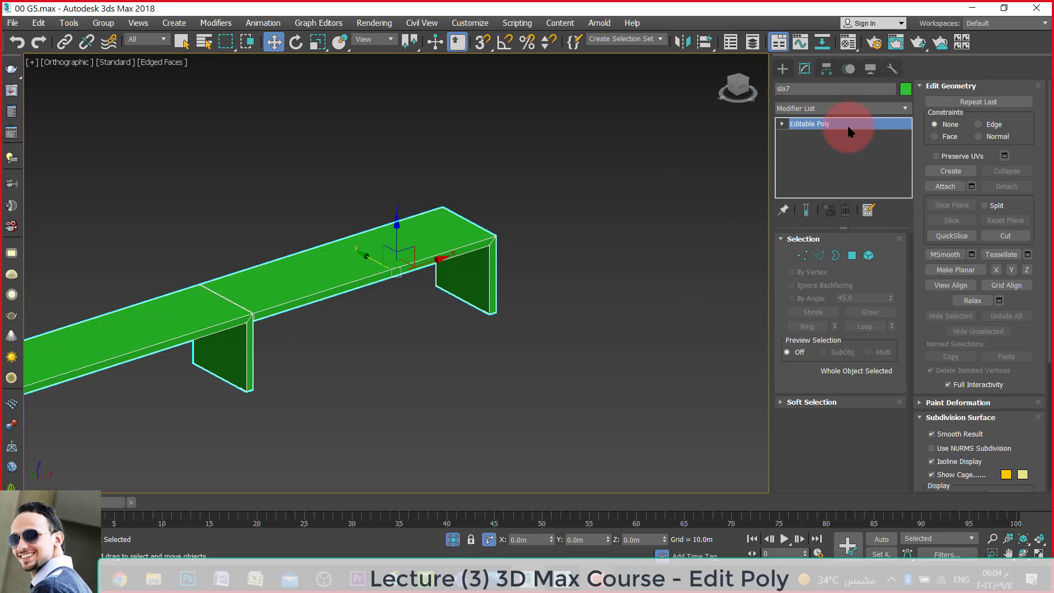
Clone the right bench element upward as a new element within sla7.
click(866, 257)
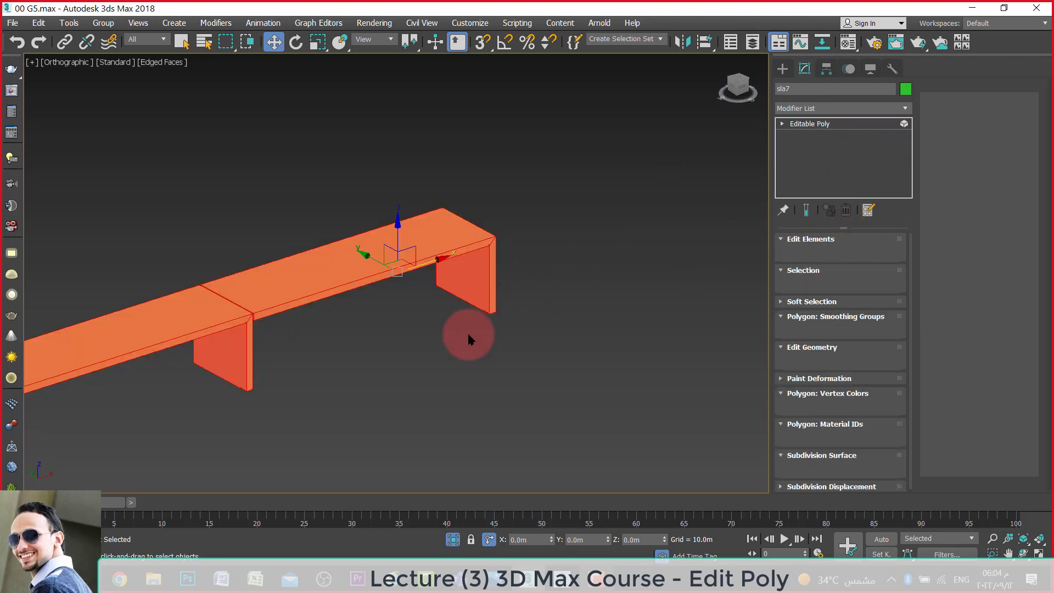
drag(416, 363, 407, 160)
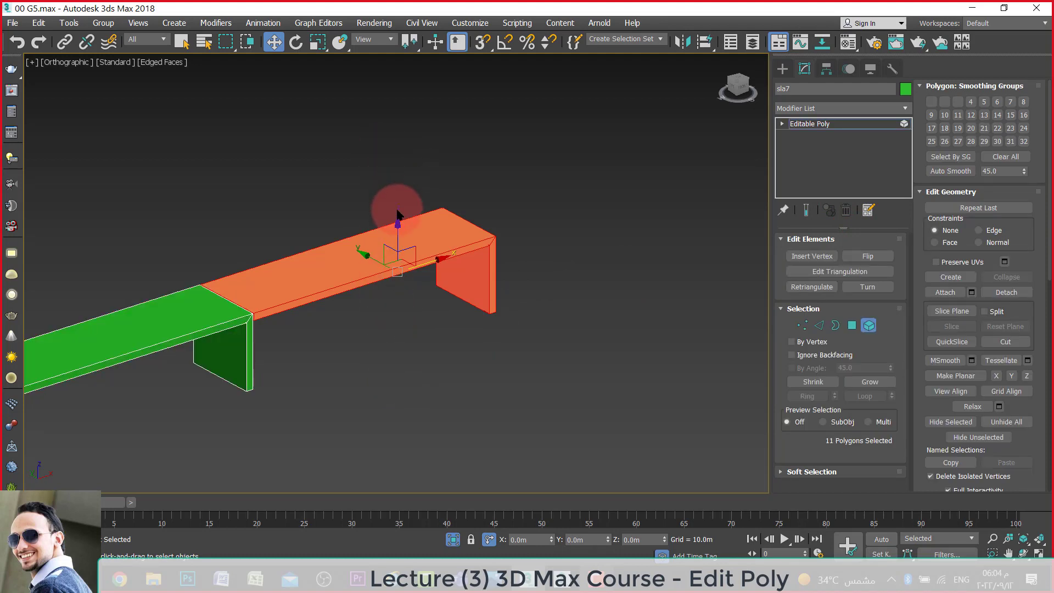
shift+drag(366, 259, 301, 196)
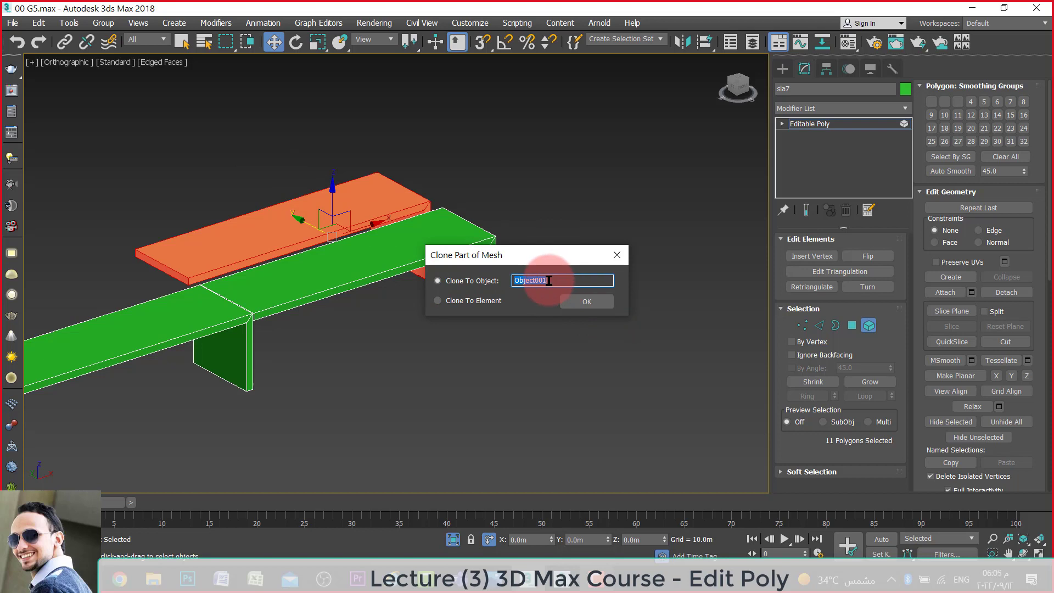
click(470, 300)
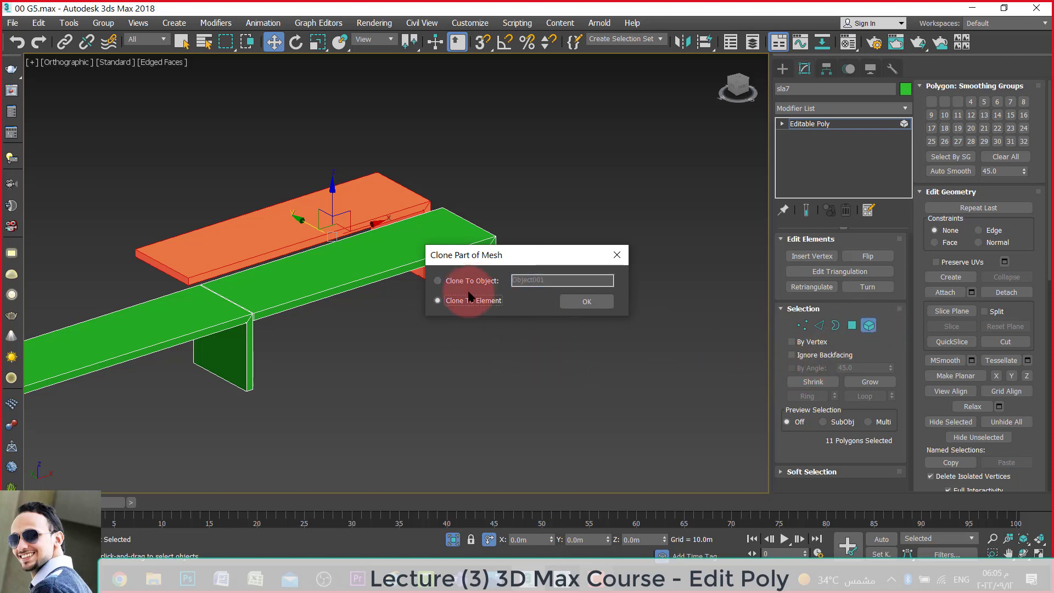
click(577, 303)
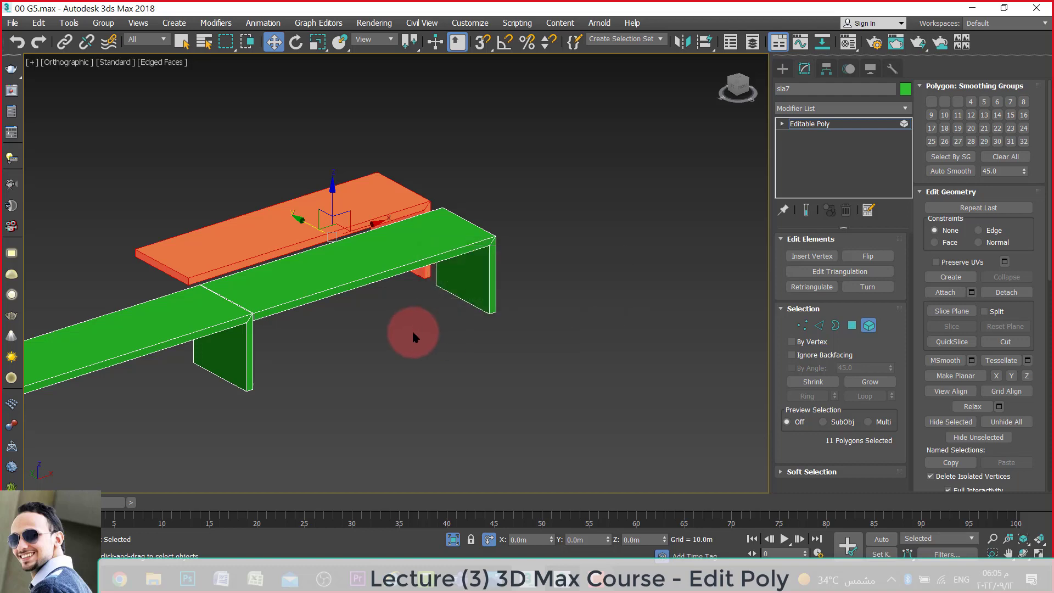
Select the extra bench planks and the lower-left plank's leg, then delete them.
click(217, 325)
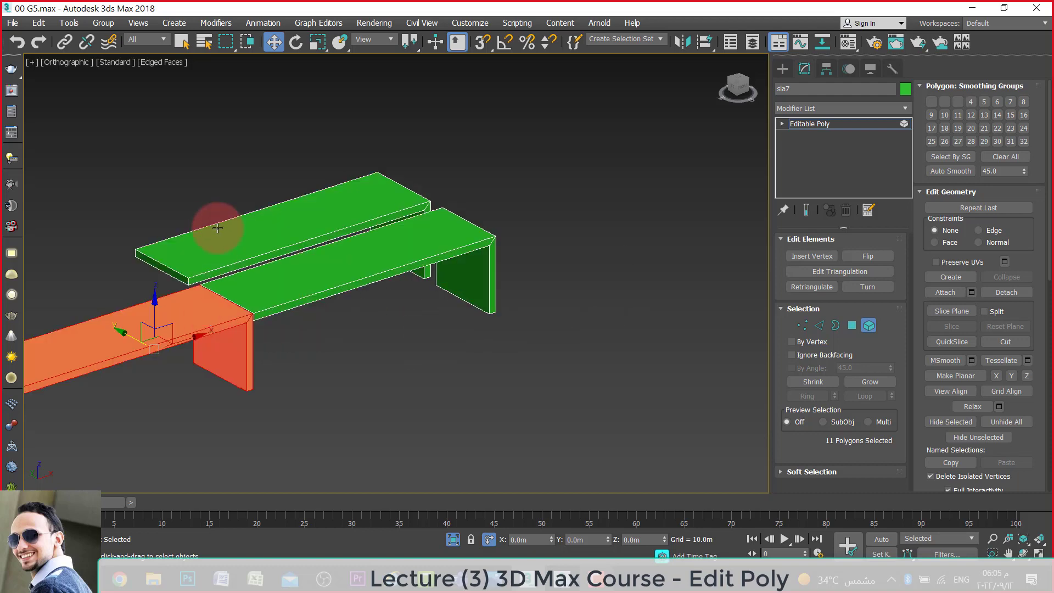
click(294, 230)
click(296, 267)
click(207, 321)
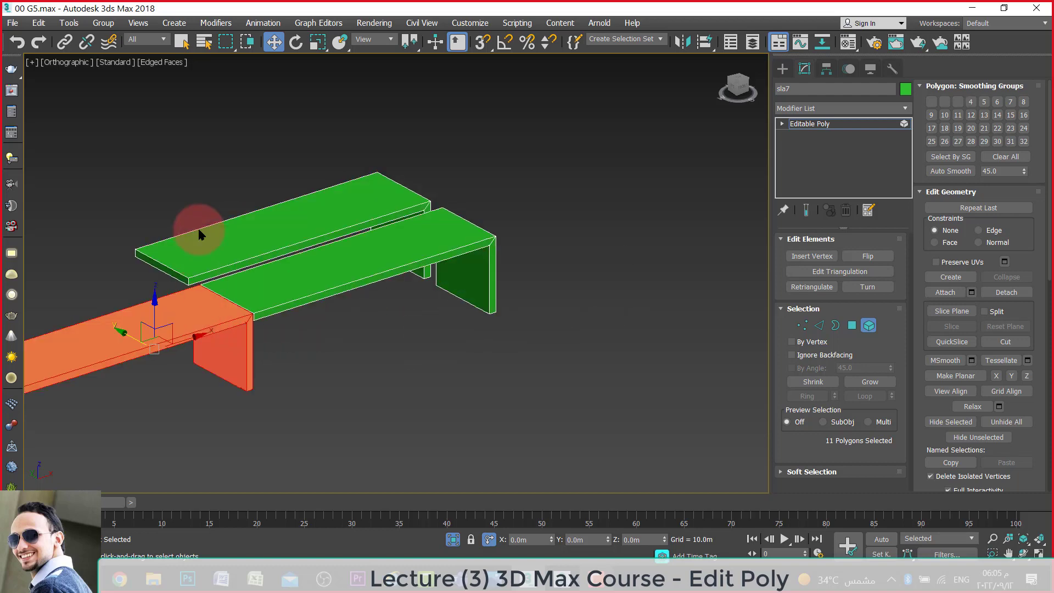
click(198, 223)
click(291, 266)
click(238, 258)
click(195, 325)
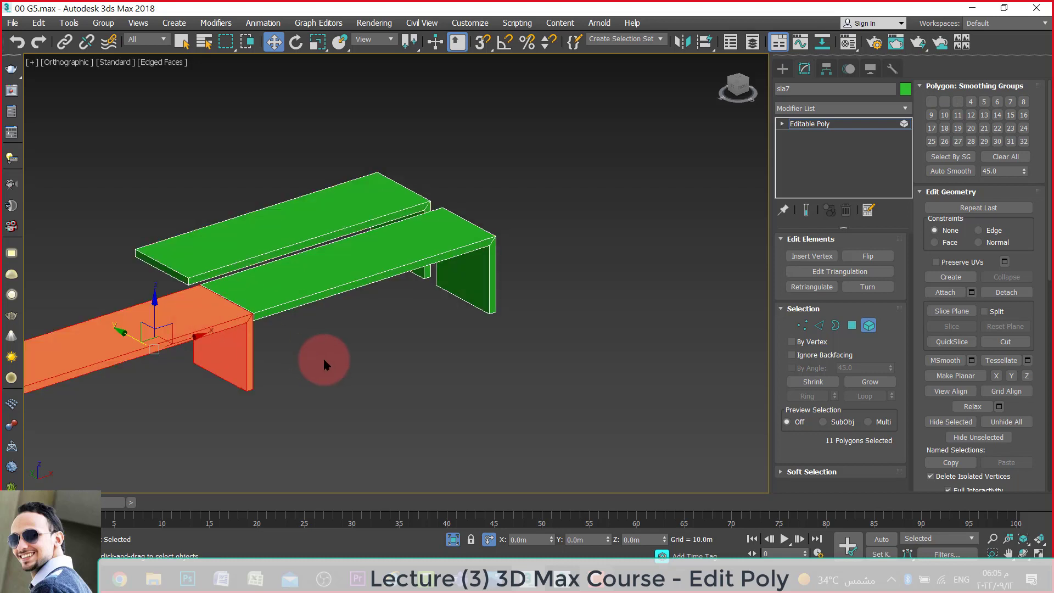
key(Delete)
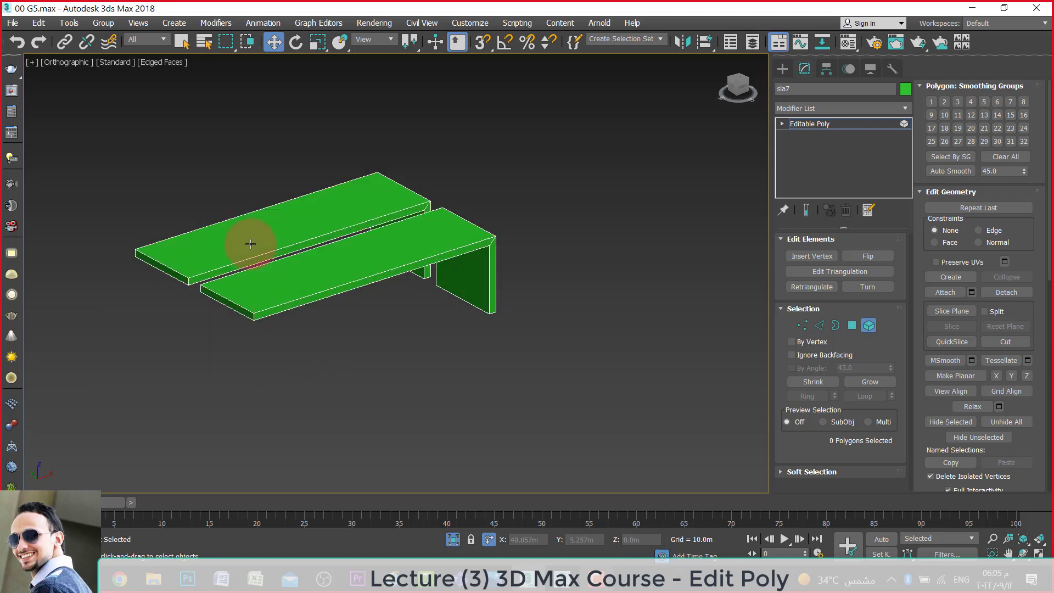
Delete the remaining top plank, leaving one seat slab with one leg.
click(251, 242)
key(Delete)
scroll(447, 228, up, 2)
scroll(513, 270, up, 2)
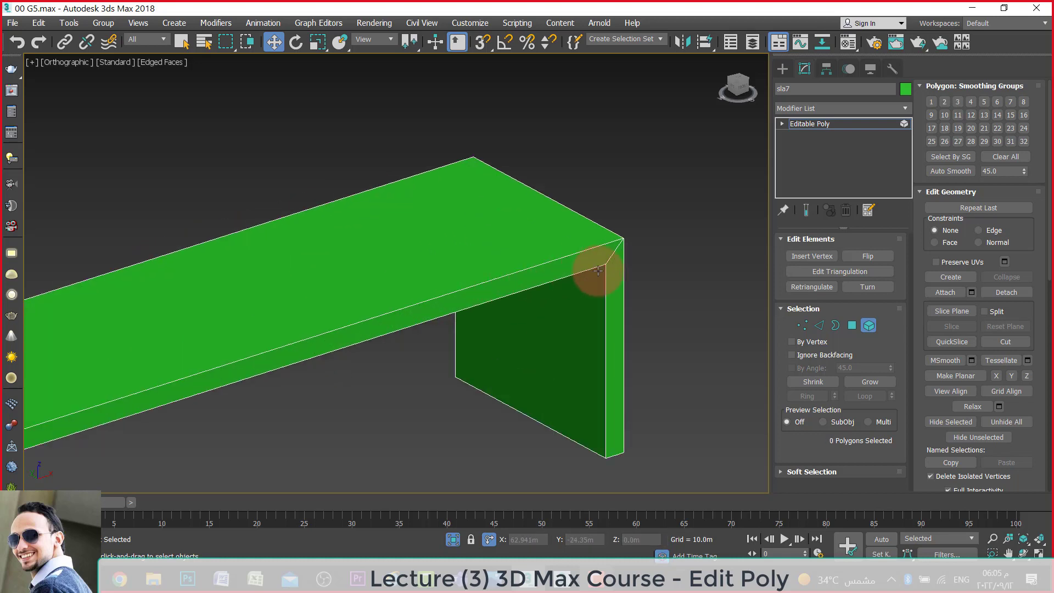
Put sla7 at Edge sub-object level and browse its edge editing rollouts.
click(831, 327)
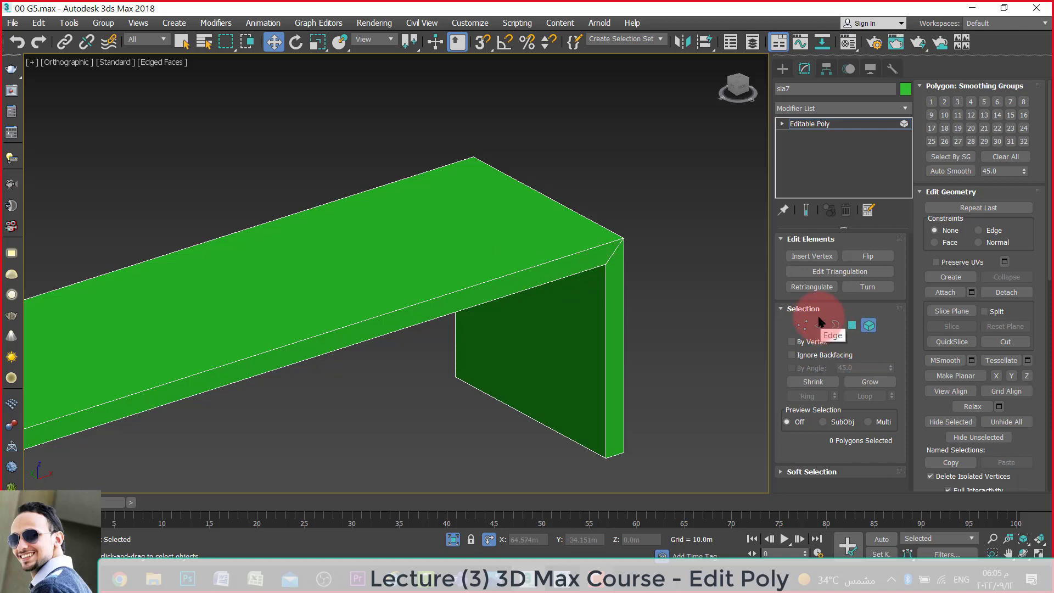
click(843, 159)
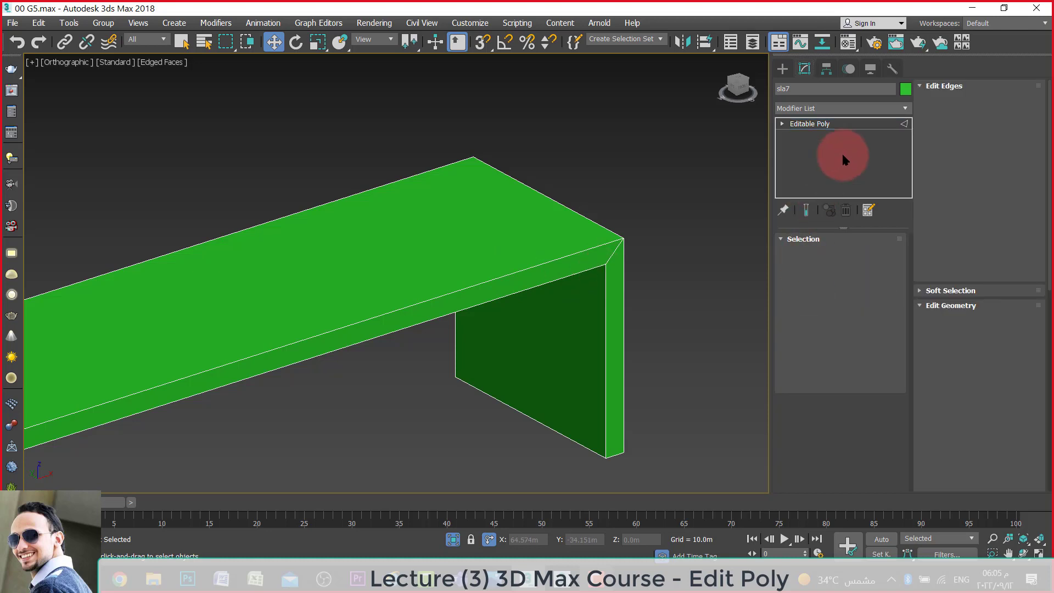
click(986, 317)
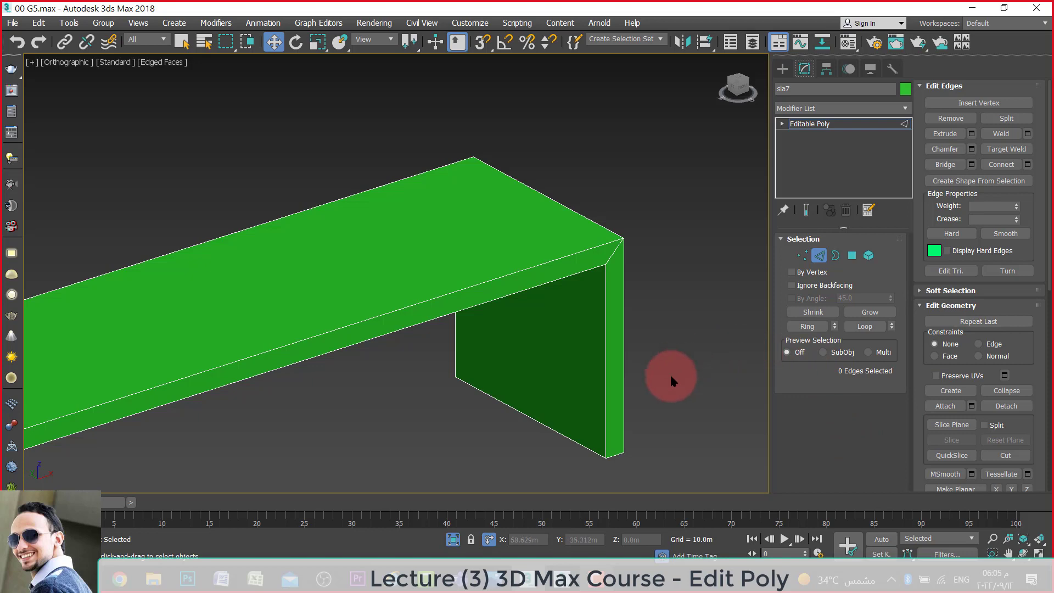
scroll(617, 190, down, 4)
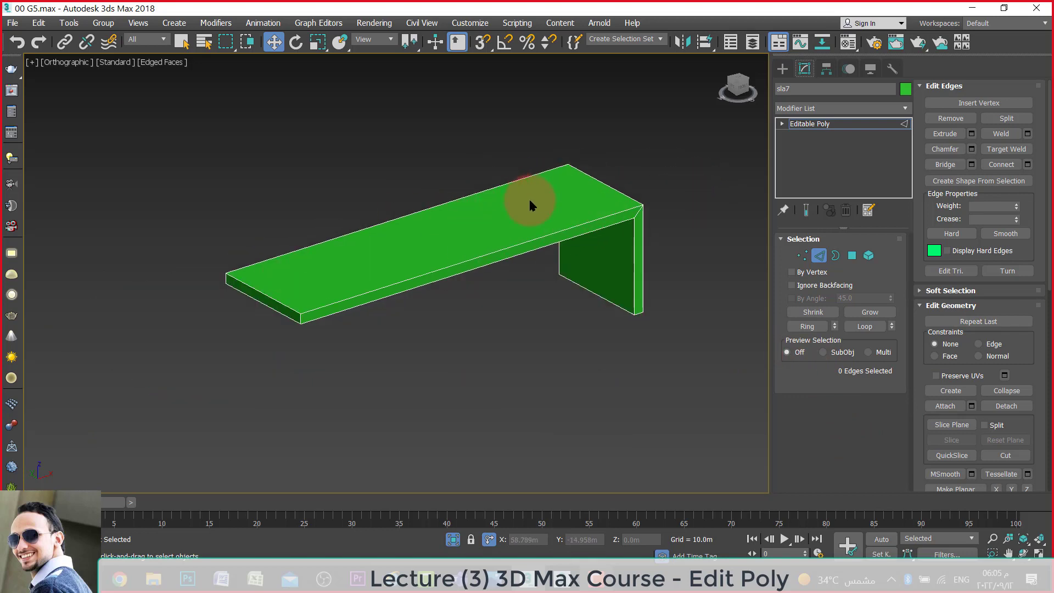
scroll(590, 162, up, 4)
scroll(594, 348, down, 1)
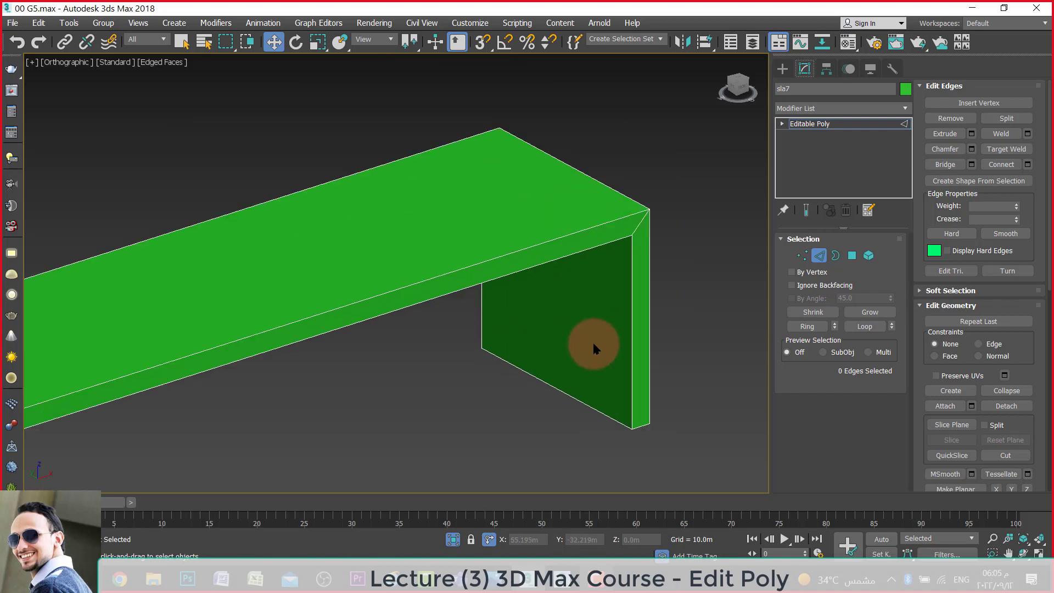
click(811, 254)
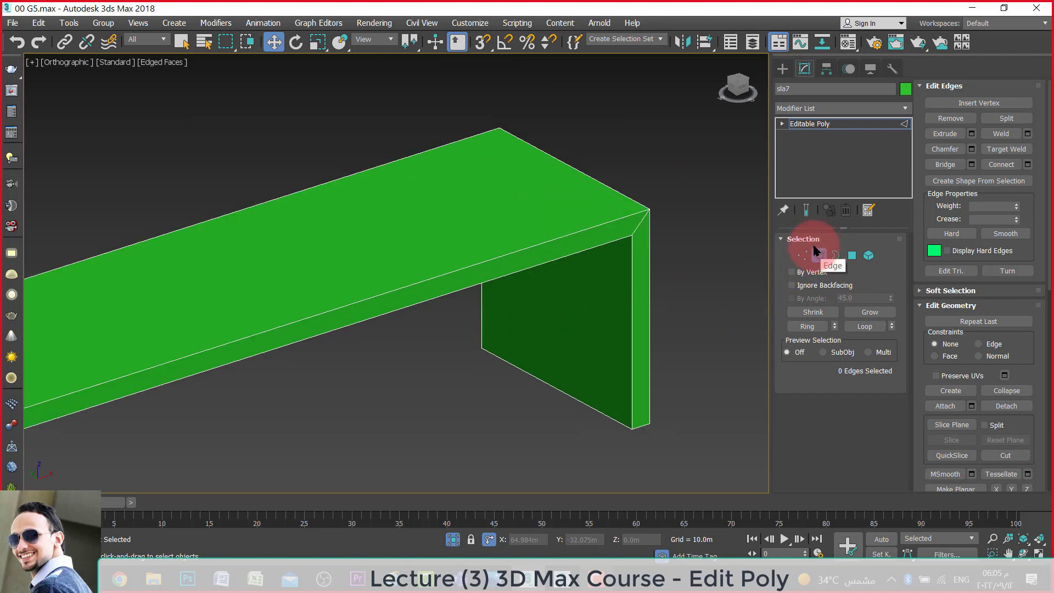
click(980, 104)
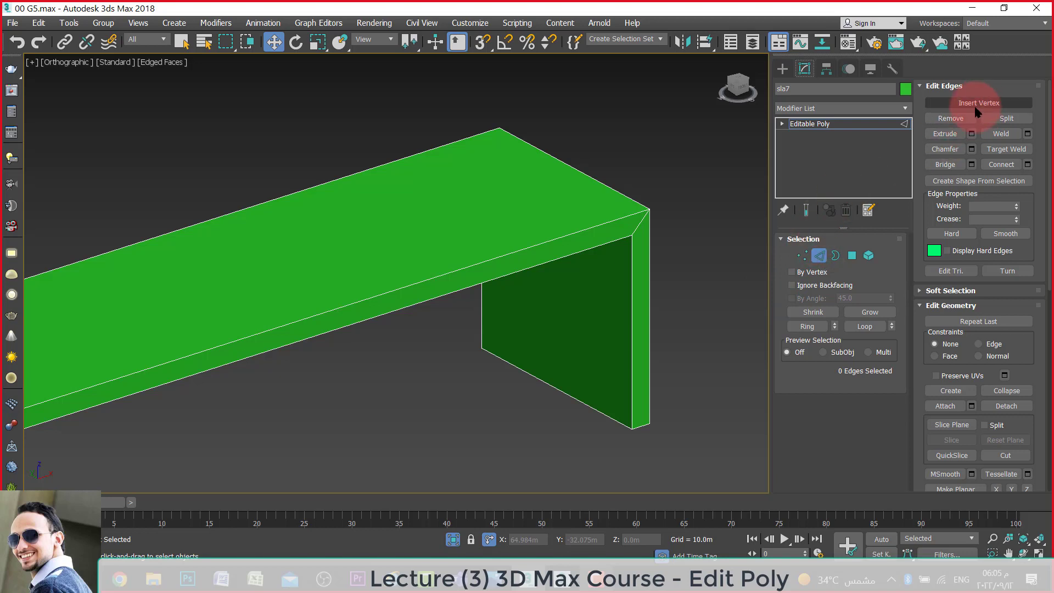
click(960, 120)
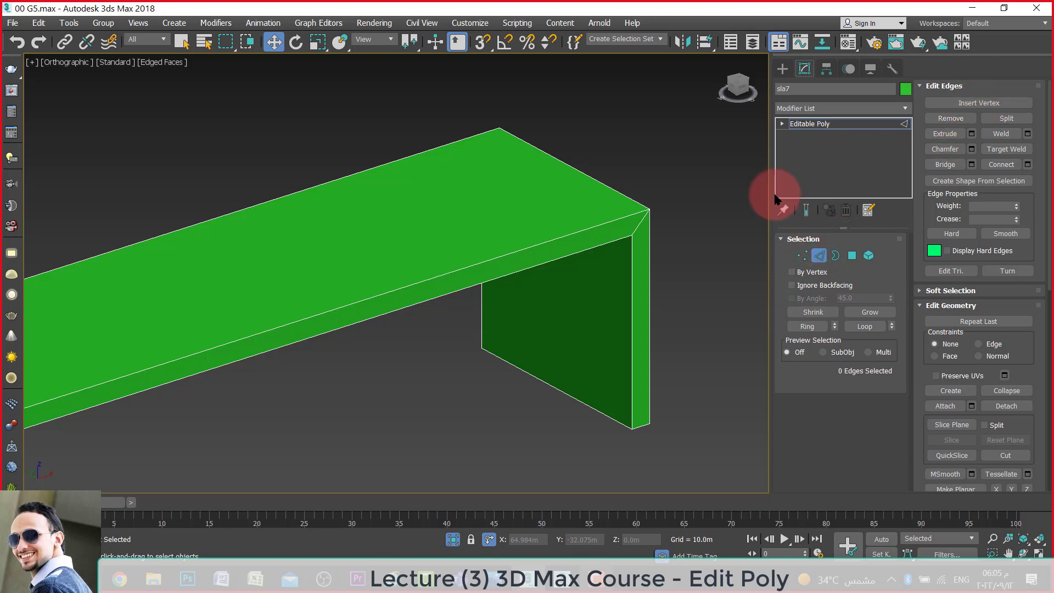
scroll(631, 225, up, 5)
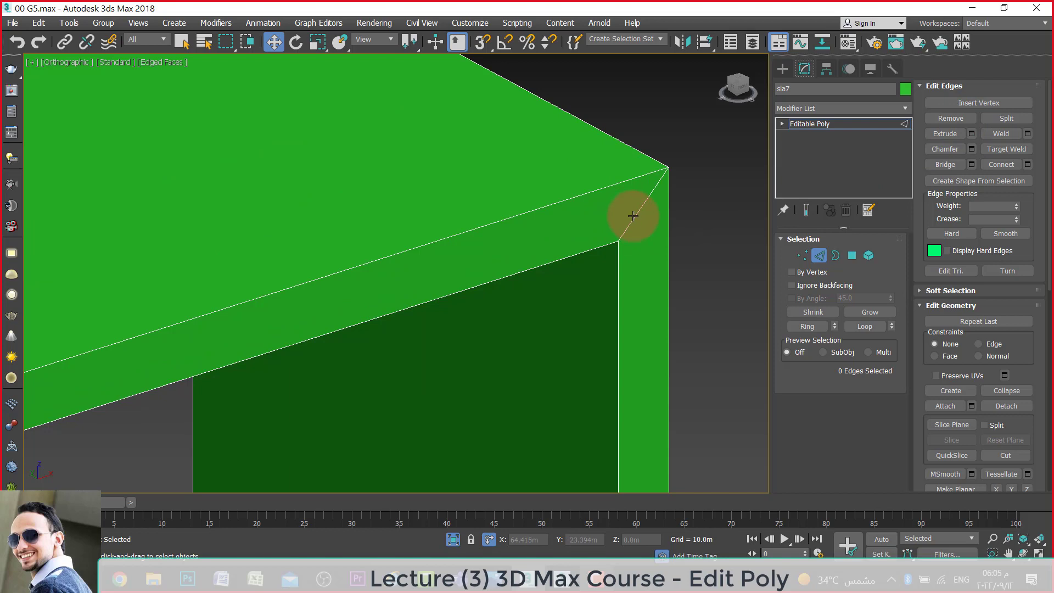
Remove the seat's front corner edge, undo the removal, and return to Polygon level.
click(633, 216)
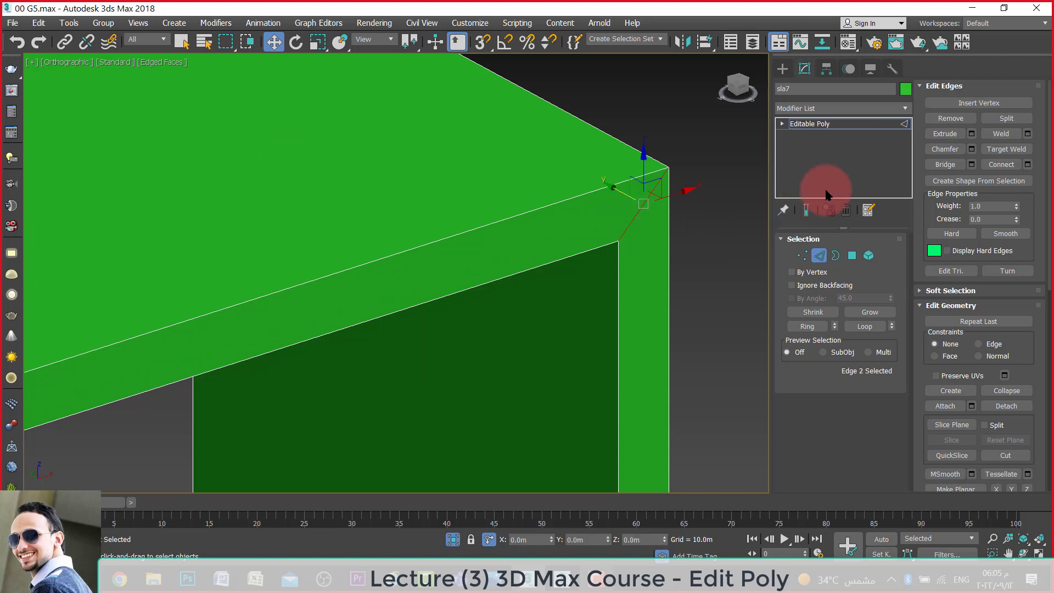
click(951, 121)
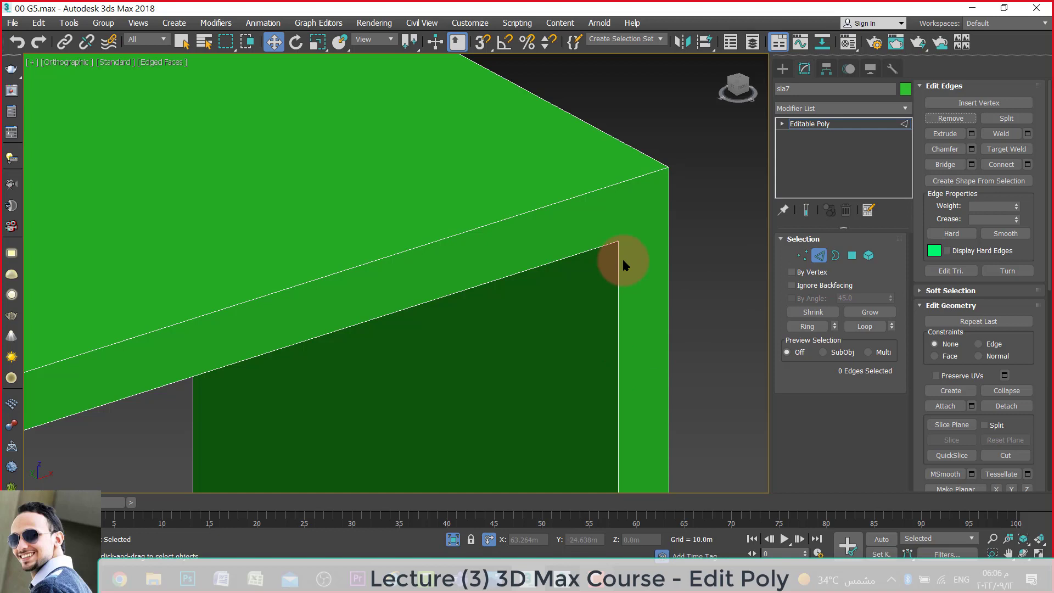
key(ctrl+z)
scroll(640, 188, down, 2)
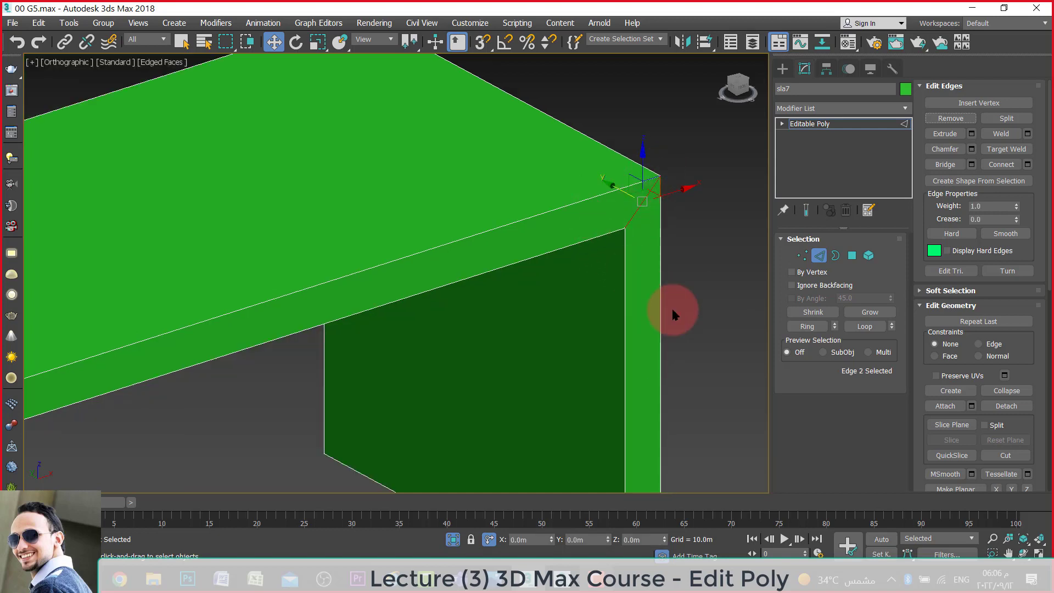
click(852, 255)
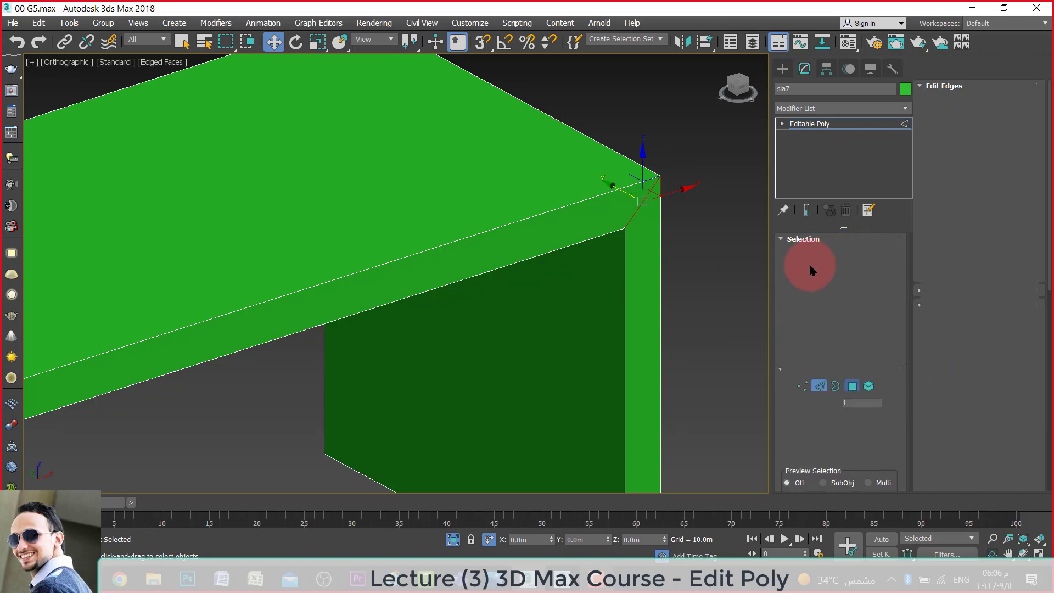
Select the leg's side face and the seat's front side face.
click(587, 216)
click(645, 272)
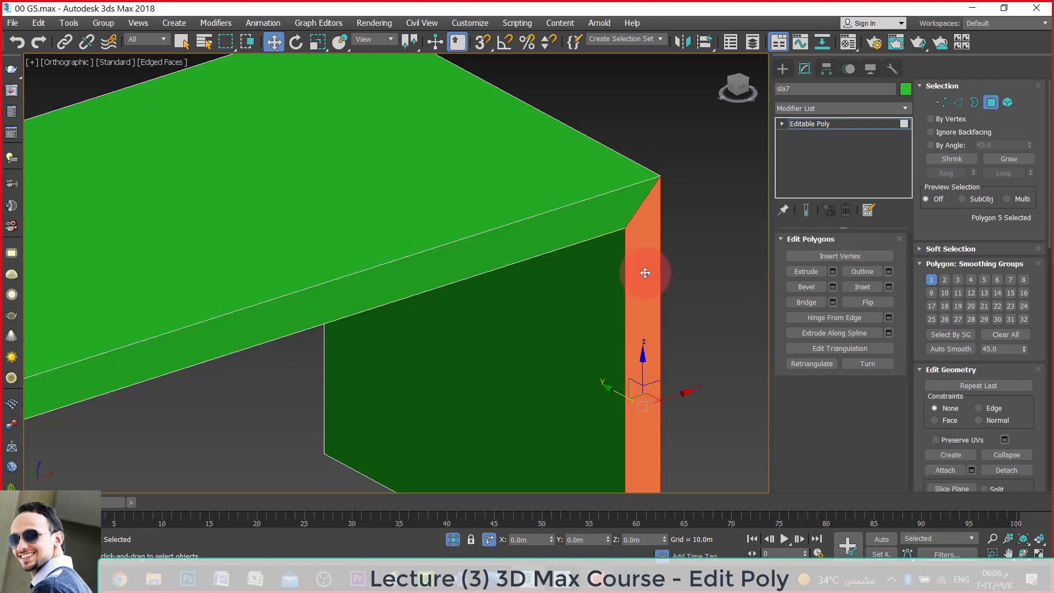
click(604, 225)
click(634, 277)
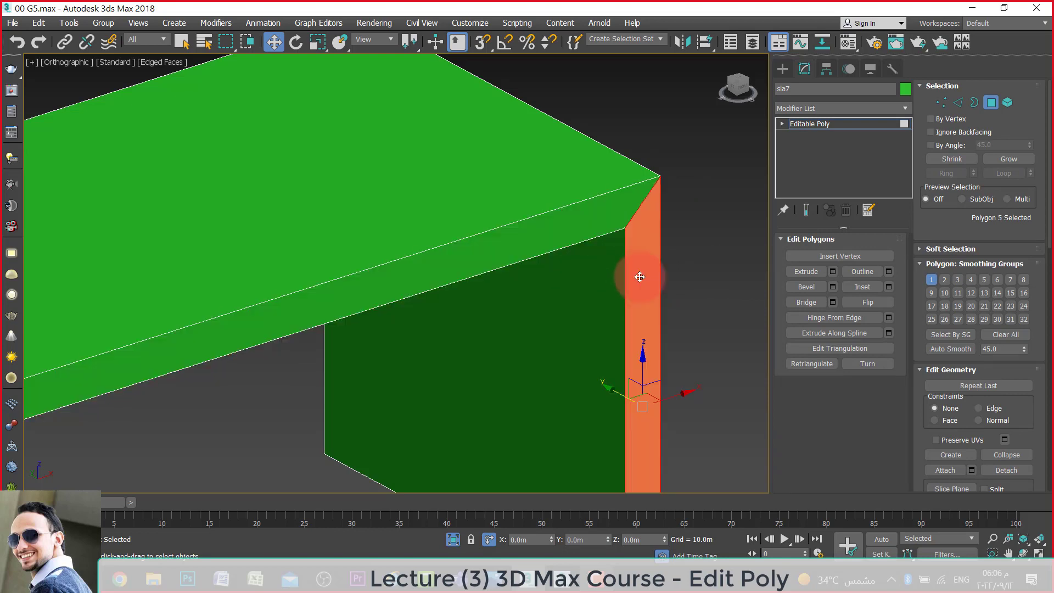
click(590, 227)
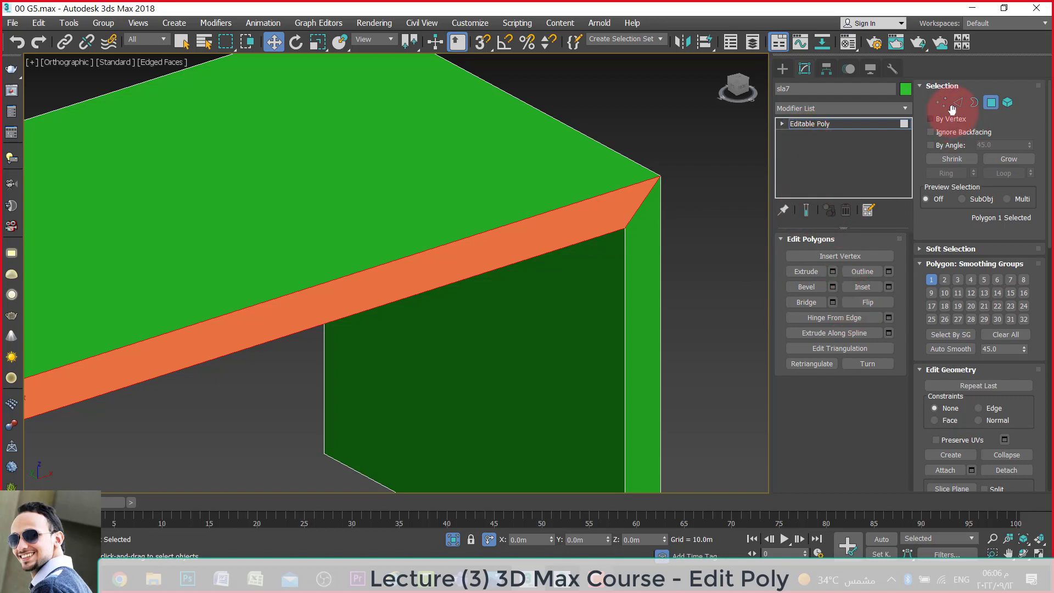
Remove the shared corner edge and select the resulting merged L-shaped face.
click(991, 102)
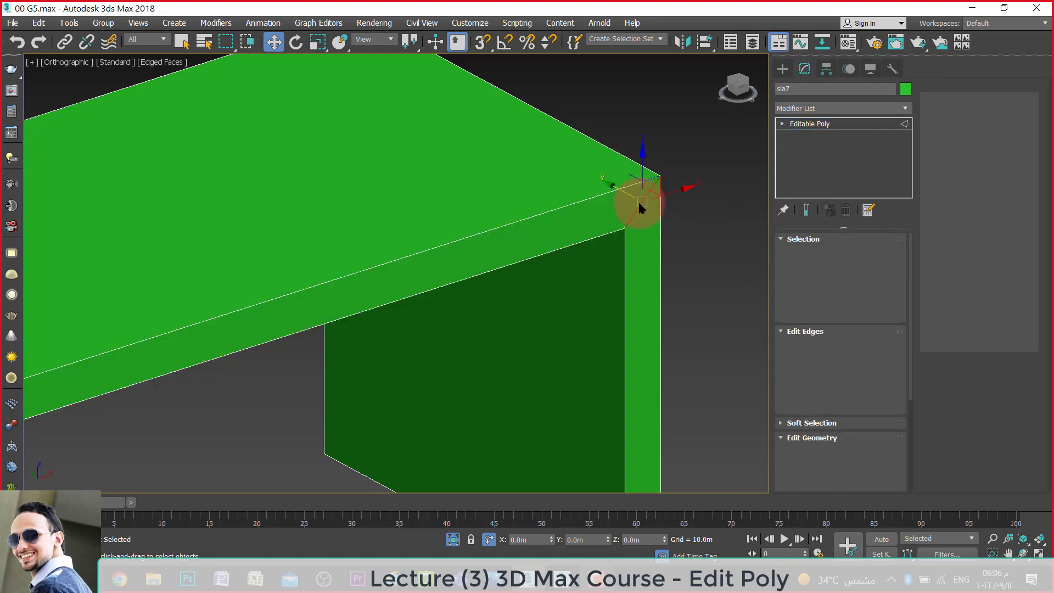
click(950, 118)
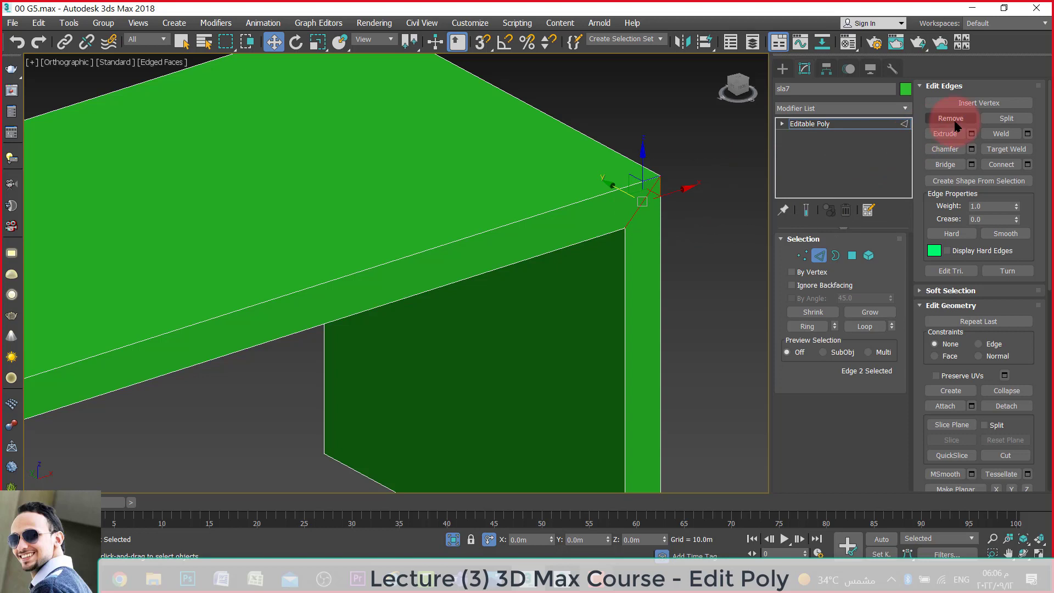
click(846, 262)
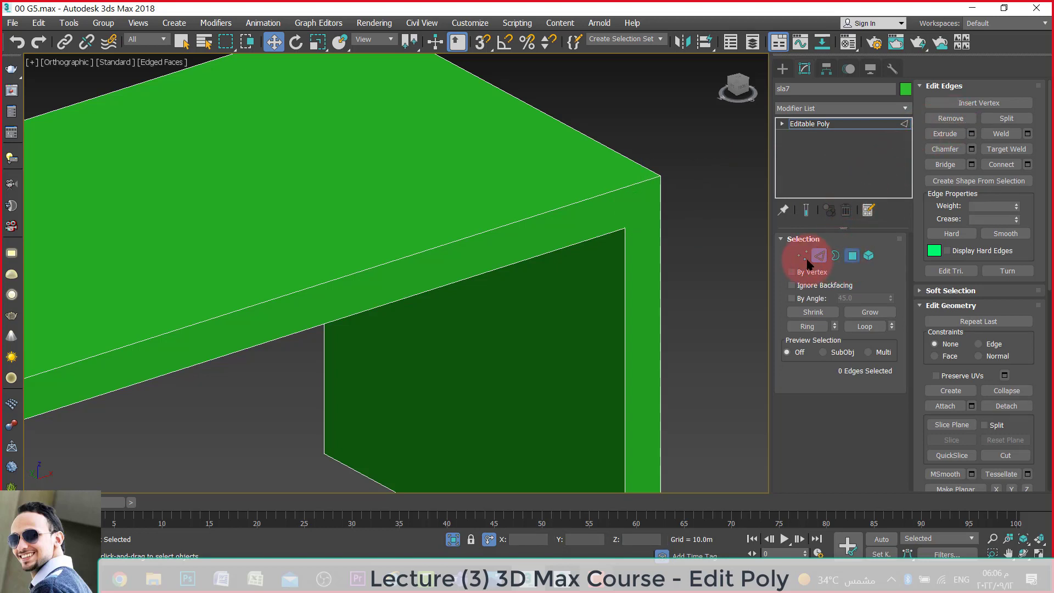
click(625, 265)
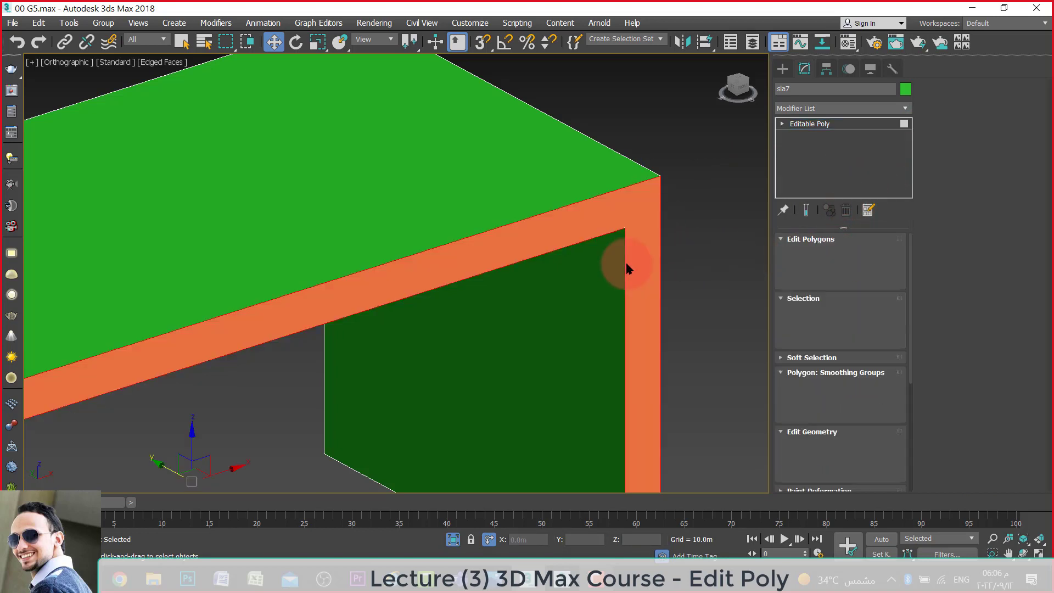
scroll(470, 188, down, 5)
scroll(477, 236, down, 2)
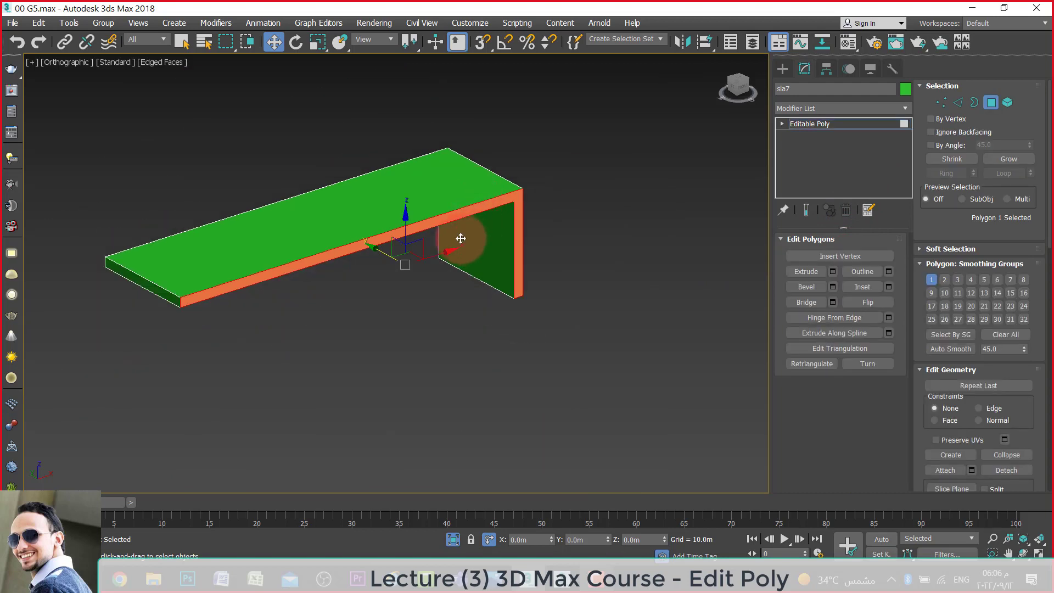
scroll(461, 236, up, 2)
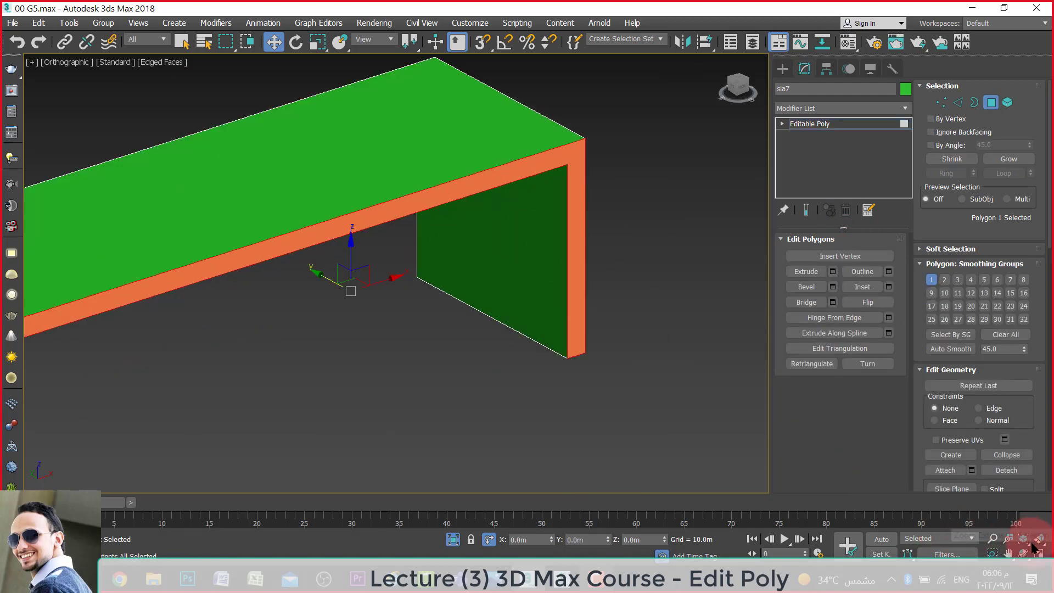
Orbit around the bench corner, then cycle through Vertex, Edge, Border, Polygon and Element levels.
click(1030, 547)
mouse_move(466, 353)
mouse_down()
mouse_move(432, 341)
mouse_move(513, 329)
mouse_move(498, 336)
mouse_move(615, 277)
mouse_move(378, 274)
mouse_up()
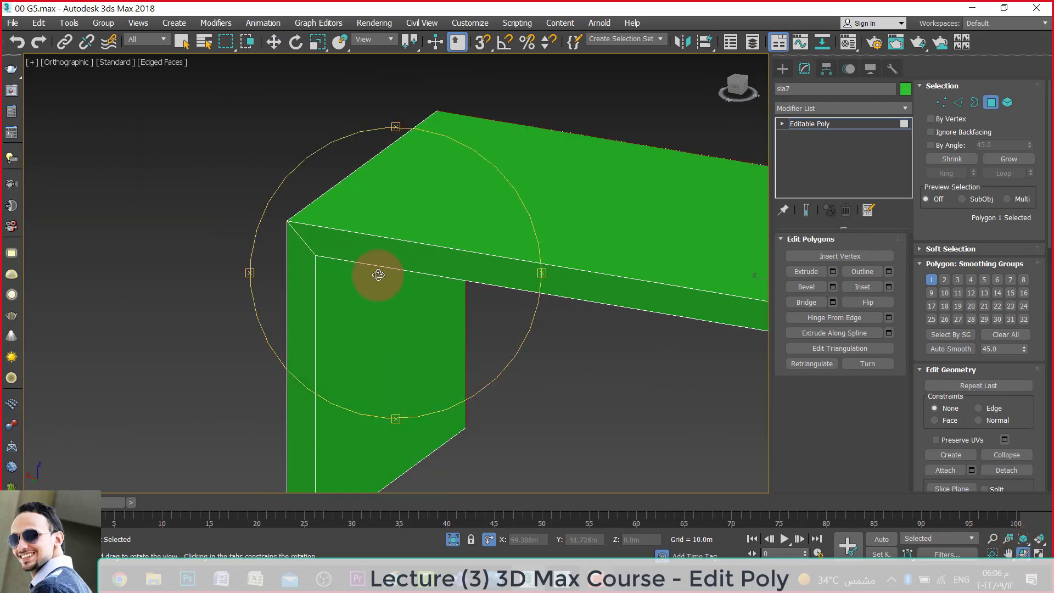
right_click(272, 226)
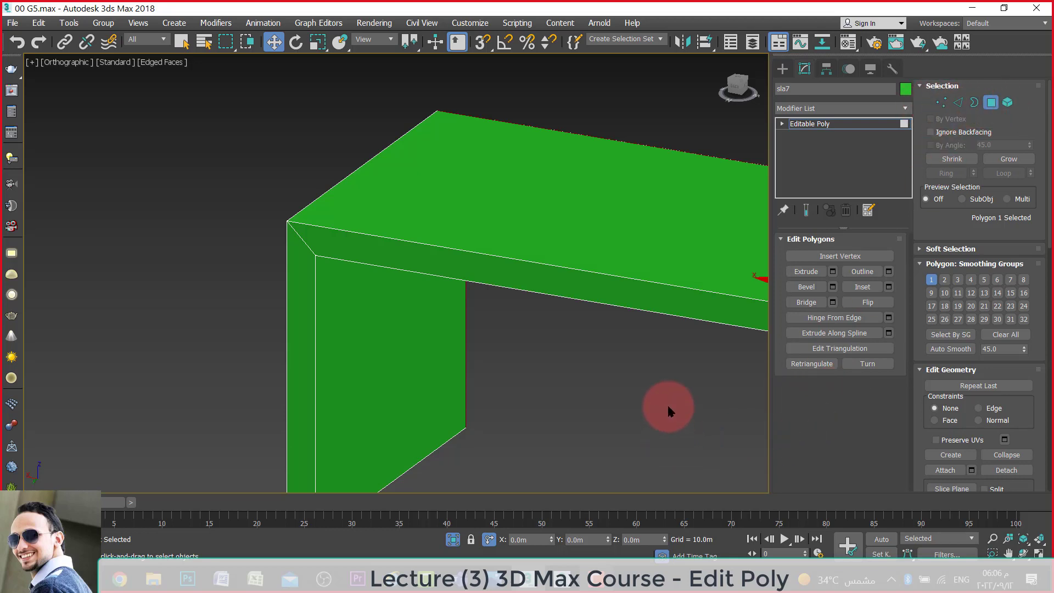
key(1)
key(2)
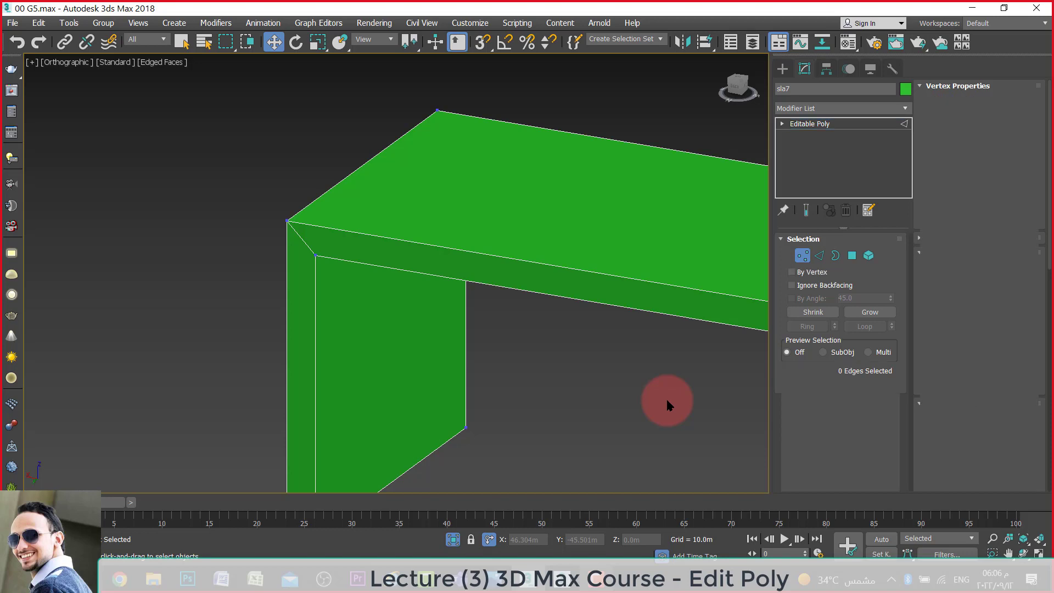
key(3)
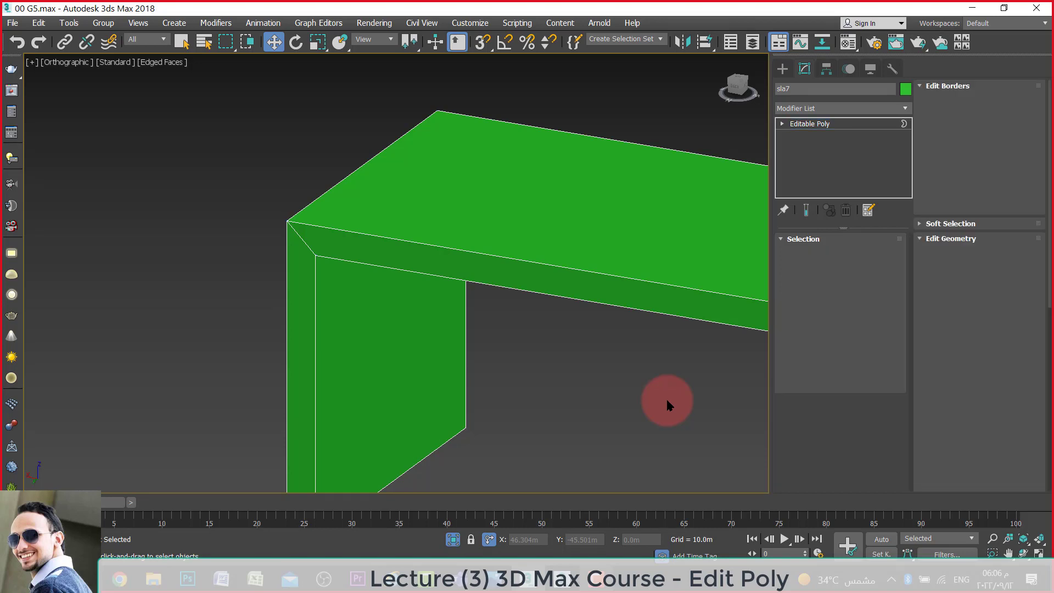
key(4)
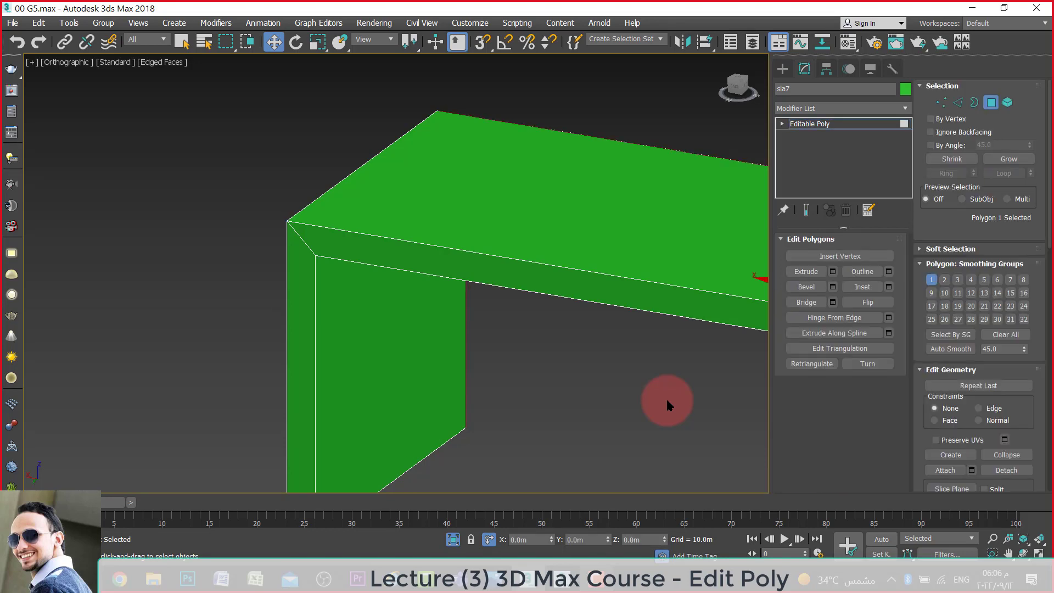
key(5)
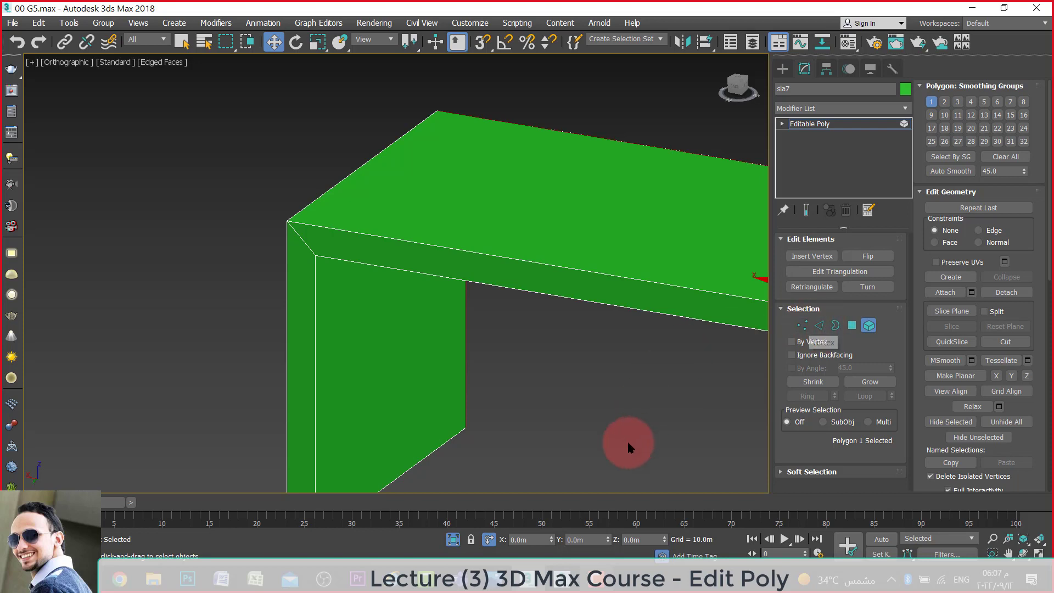
At Edge level, remove the seat-to-leg corner edge, undoing and redoing the removal.
key(2)
click(298, 237)
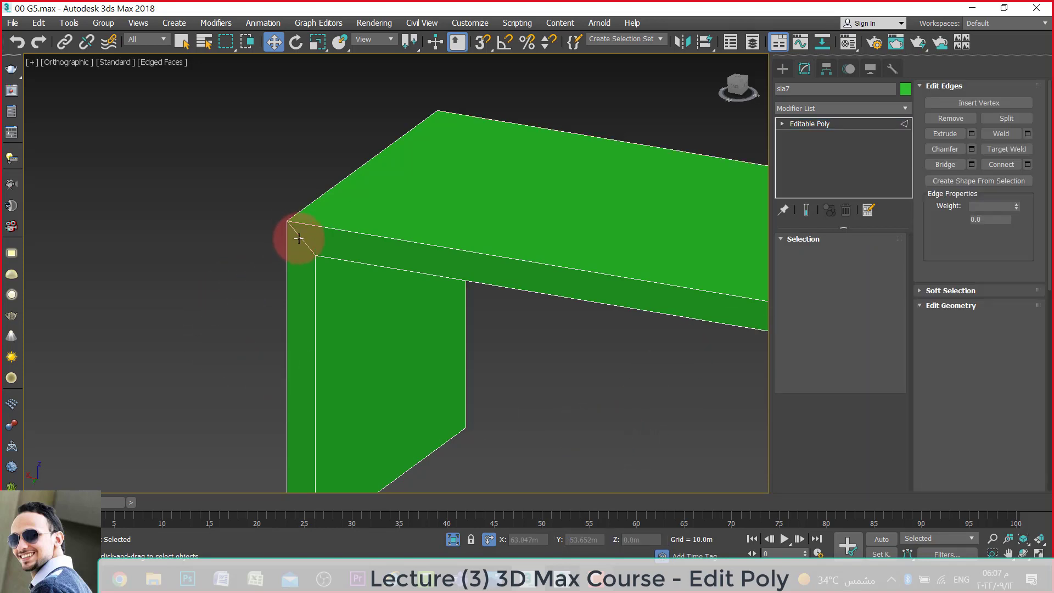
click(636, 332)
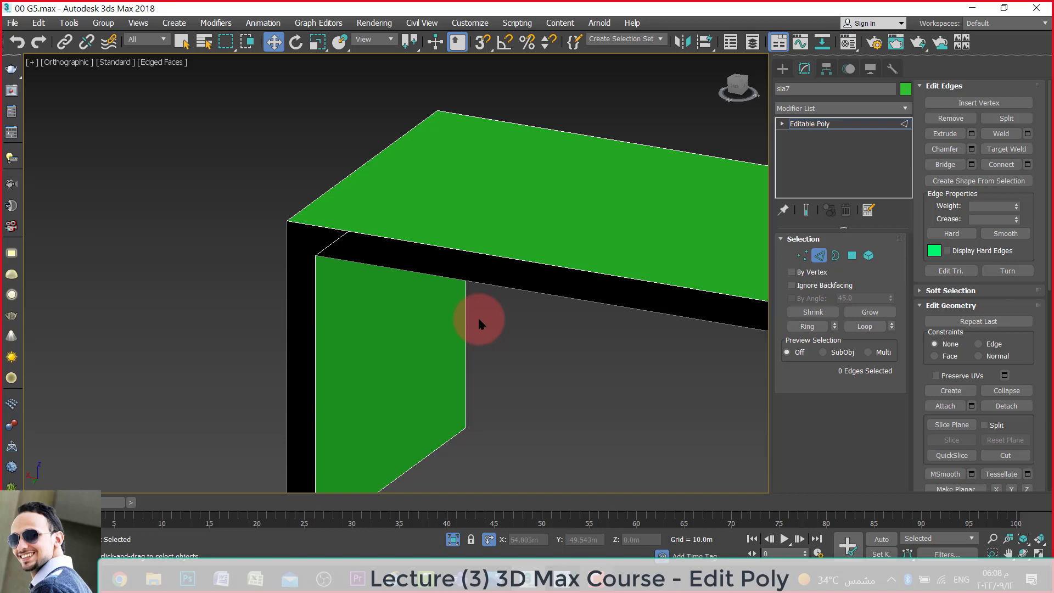
key(ctrl+z)
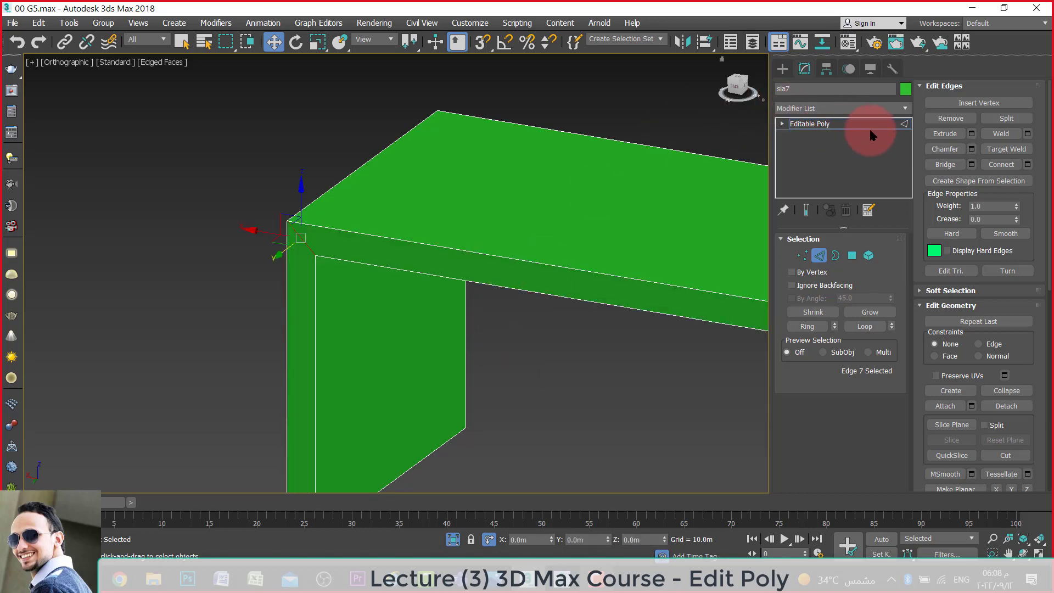
click(933, 121)
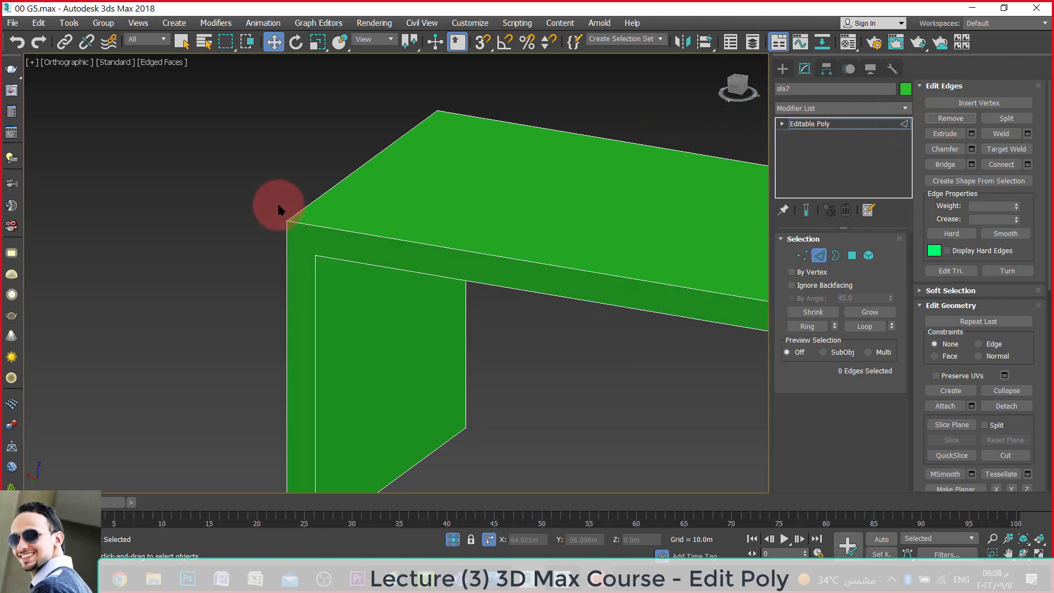
scroll(280, 210, down, 2)
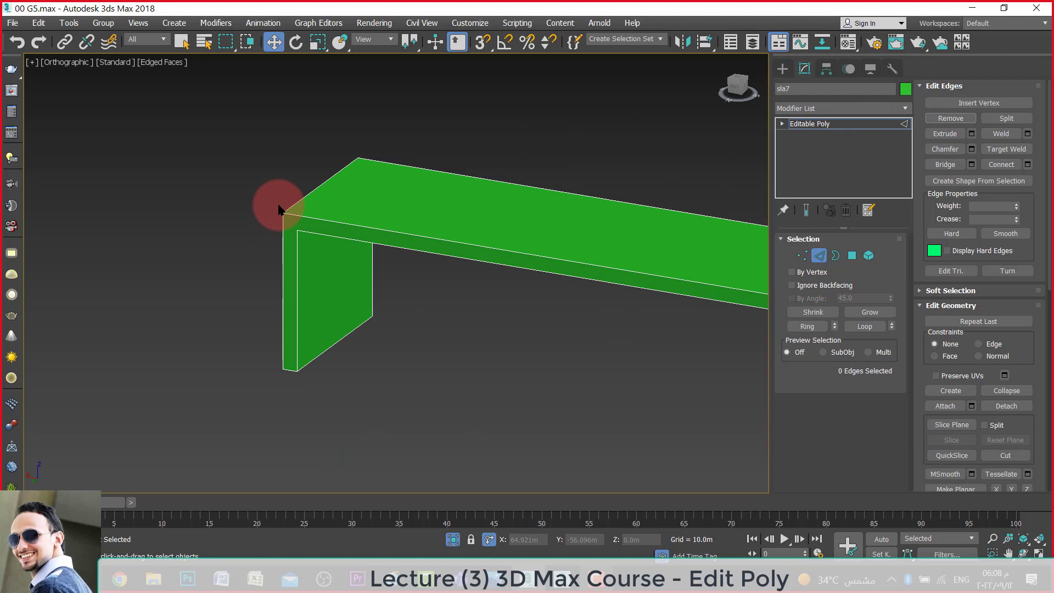
scroll(280, 212, down, 1)
scroll(432, 245, up, 1)
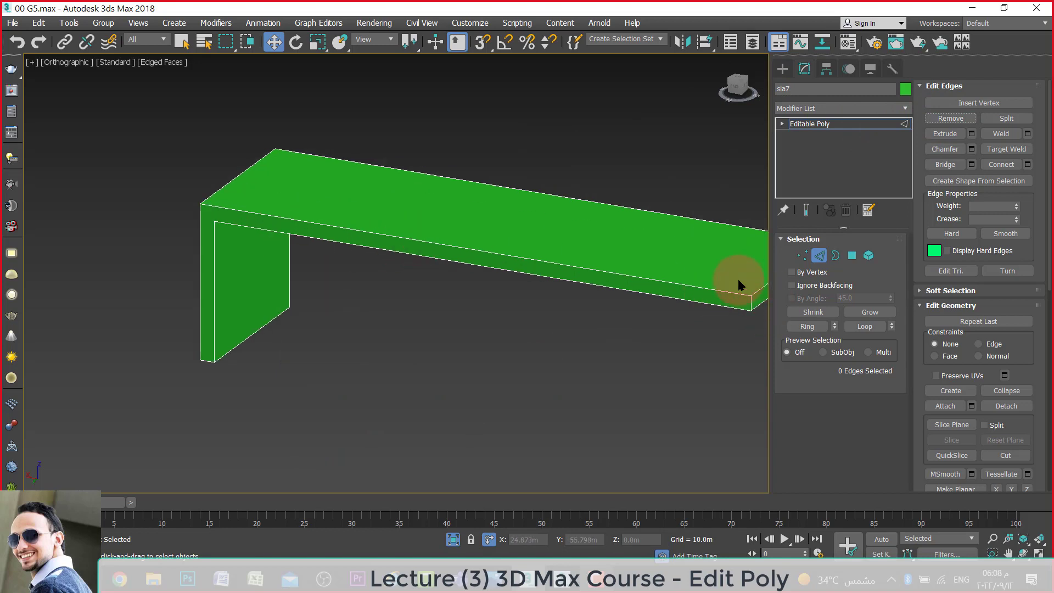
scroll(560, 274, down, 1)
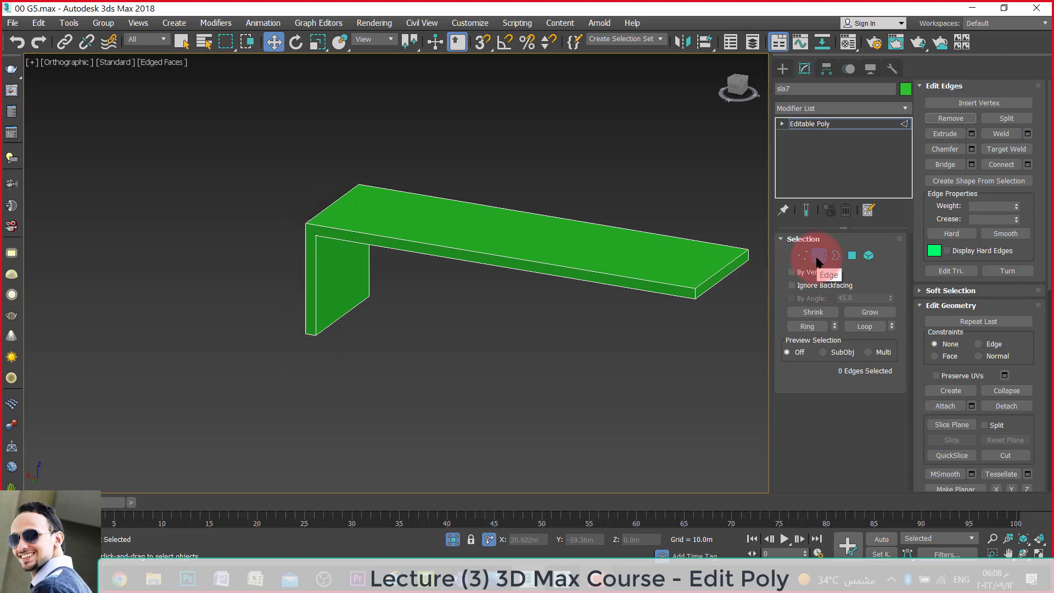
Select the short width edge at the seat's end and add the seat's top end edge.
click(717, 271)
key(ctrl+r)
drag(395, 310, 216, 294)
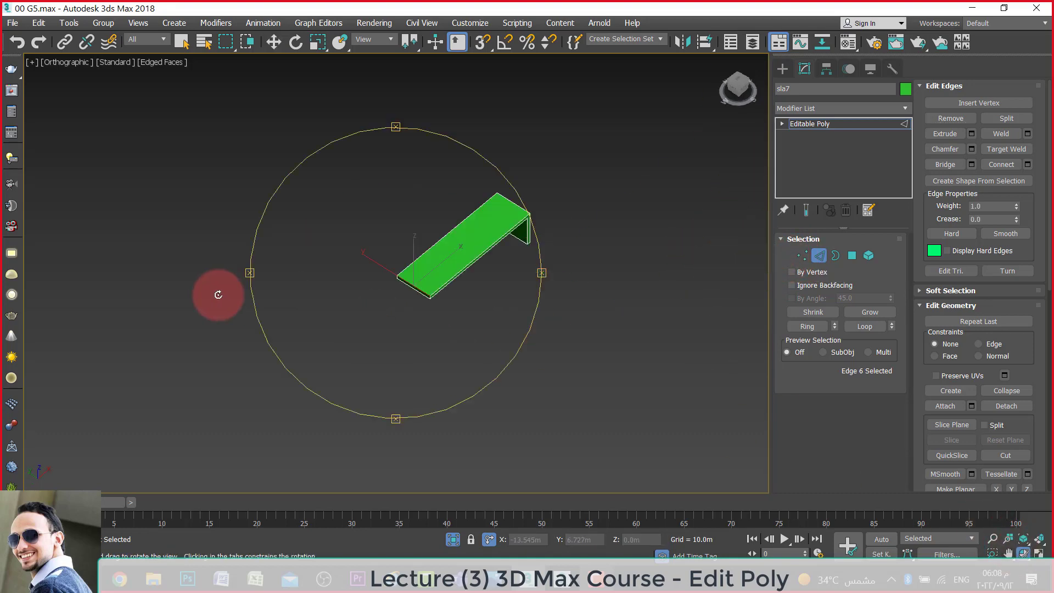
scroll(345, 287, up, 5)
drag(345, 288, 235, 282)
scroll(305, 300, down, 4)
drag(306, 300, 278, 301)
scroll(278, 300, up, 2)
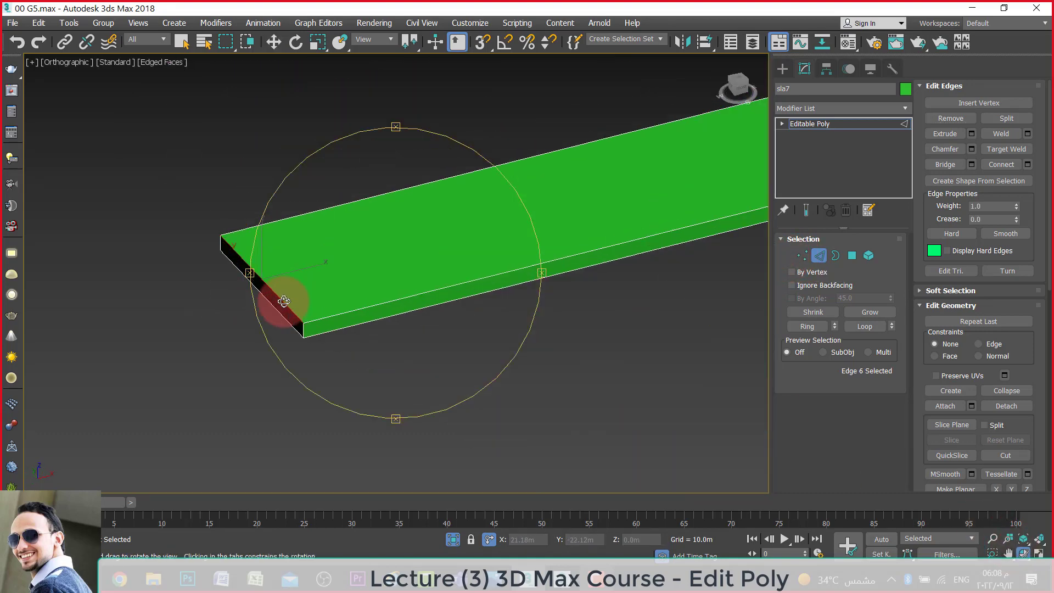
scroll(283, 304, up, 2)
scroll(284, 303, up, 2)
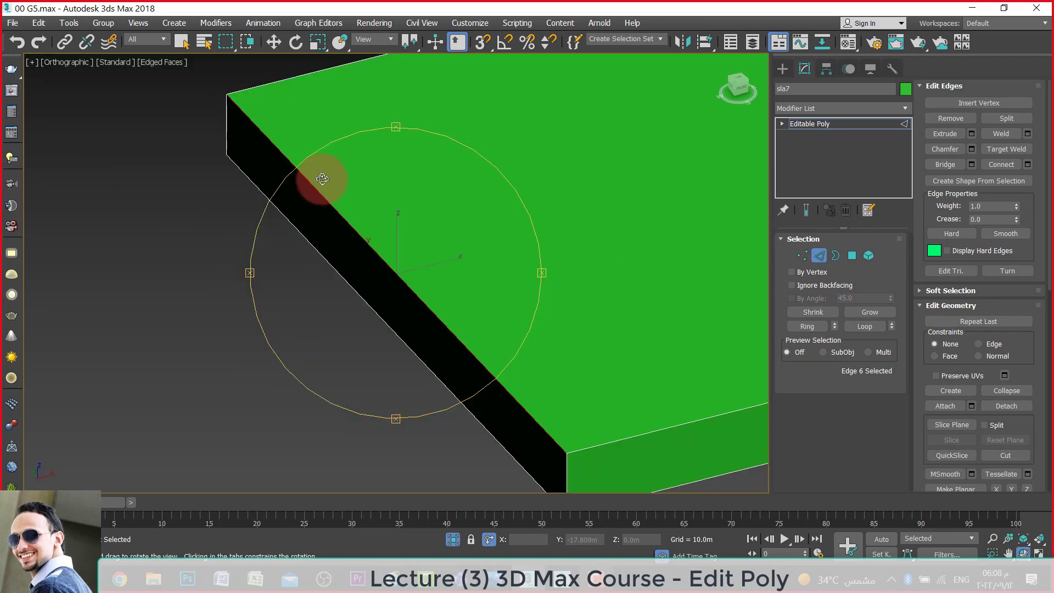
scroll(259, 329, down, 3)
scroll(259, 329, down, 2)
drag(368, 302, 458, 294)
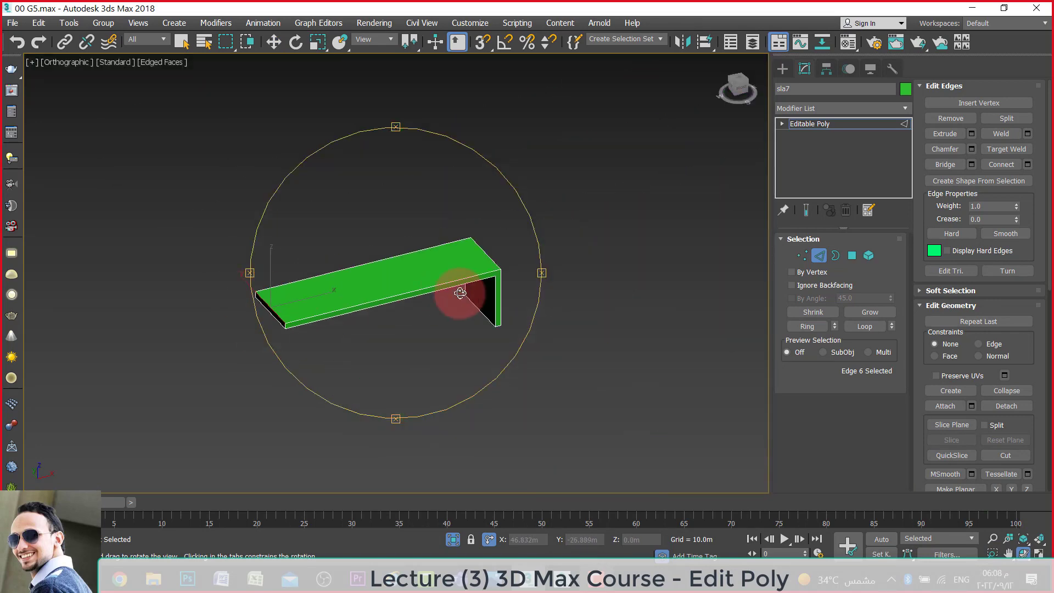
scroll(482, 278, up, 2)
scroll(494, 247, up, 2)
right_click(494, 247)
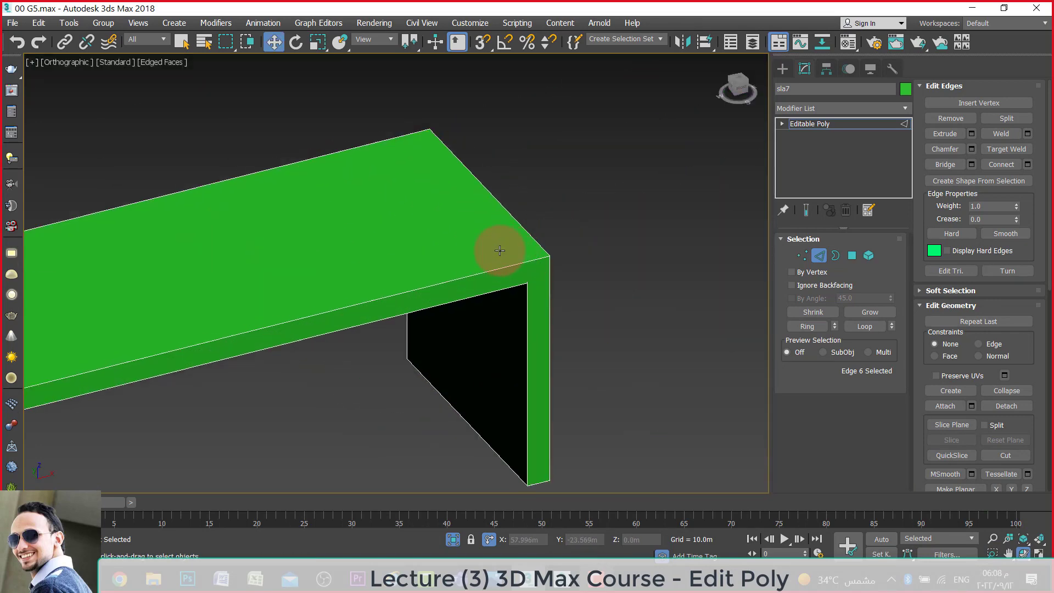
click(520, 224)
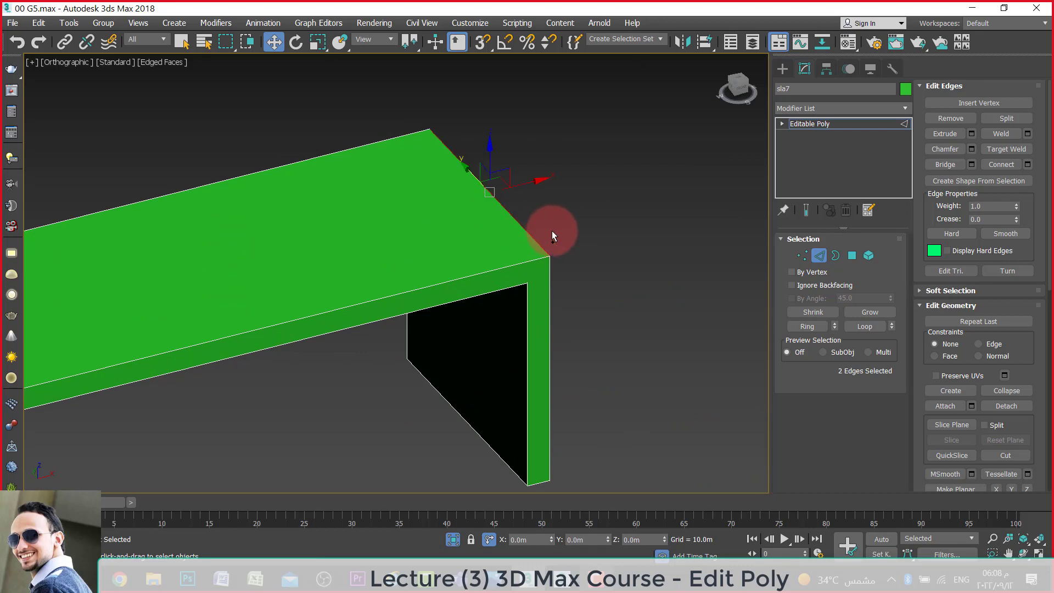
scroll(562, 220, down, 3)
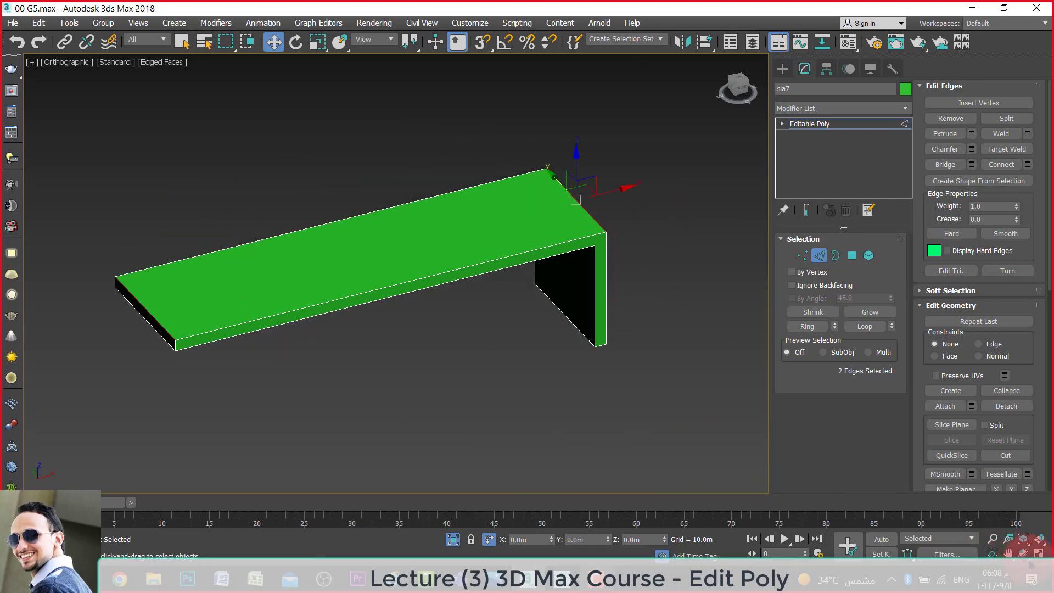
Add the leg's bottom edge and an edge under the leg to the selection.
click(1024, 553)
mouse_move(493, 372)
mouse_down()
mouse_move(413, 364)
mouse_move(482, 404)
mouse_up()
right_click(501, 378)
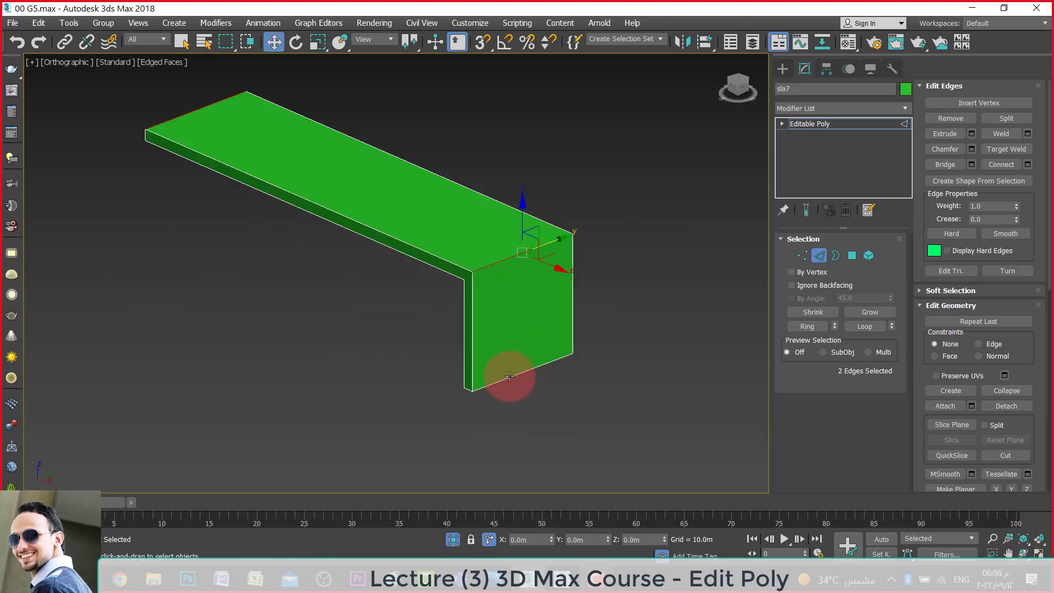
ctrl+click(510, 376)
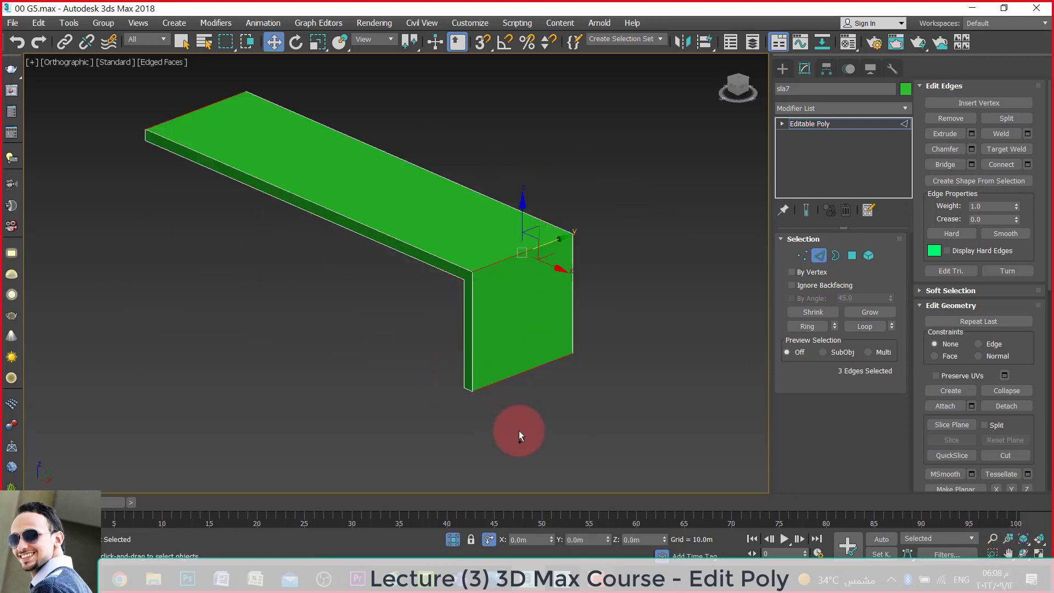
click(1023, 554)
mouse_move(427, 341)
mouse_down()
mouse_move(508, 324)
mouse_move(452, 315)
mouse_move(463, 273)
mouse_up()
right_click(469, 340)
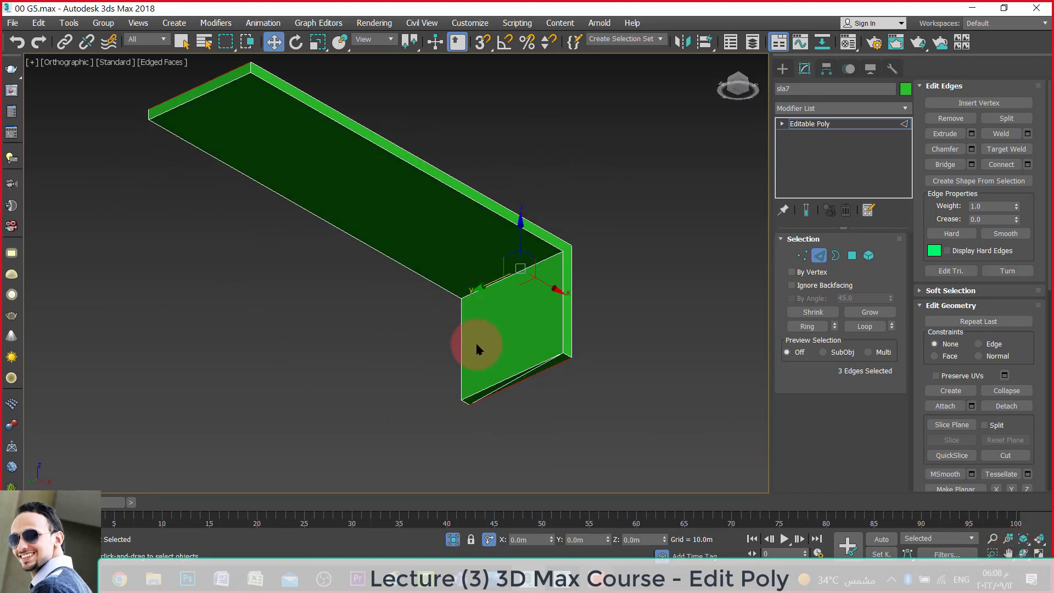
scroll(487, 386, up, 5)
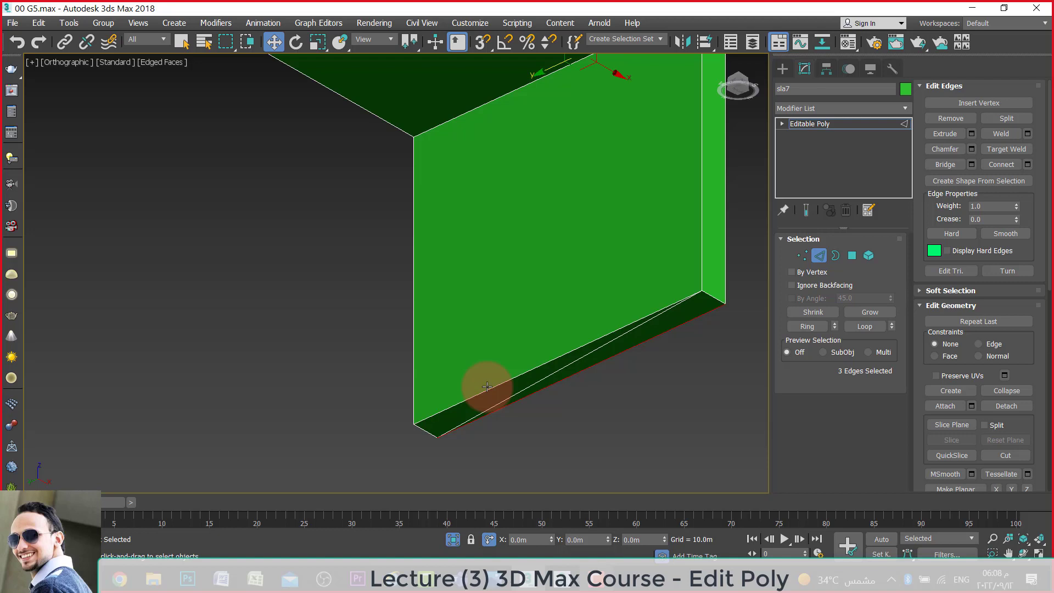
ctrl+click(482, 393)
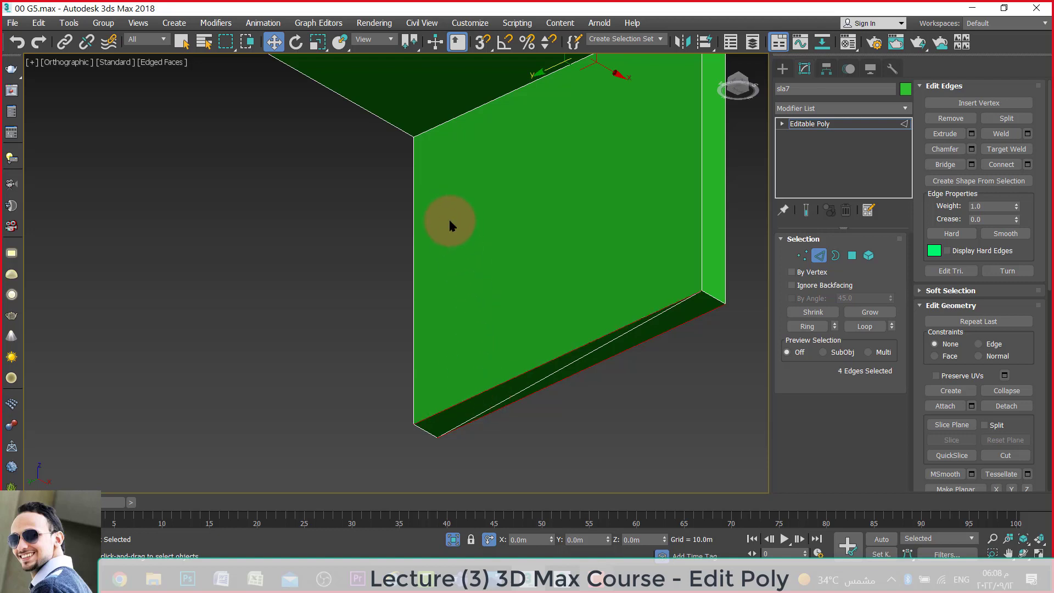
Switch to wireframe with F3 and add the hidden width edges at both seat ends.
key(F3)
scroll(467, 338, down, 2)
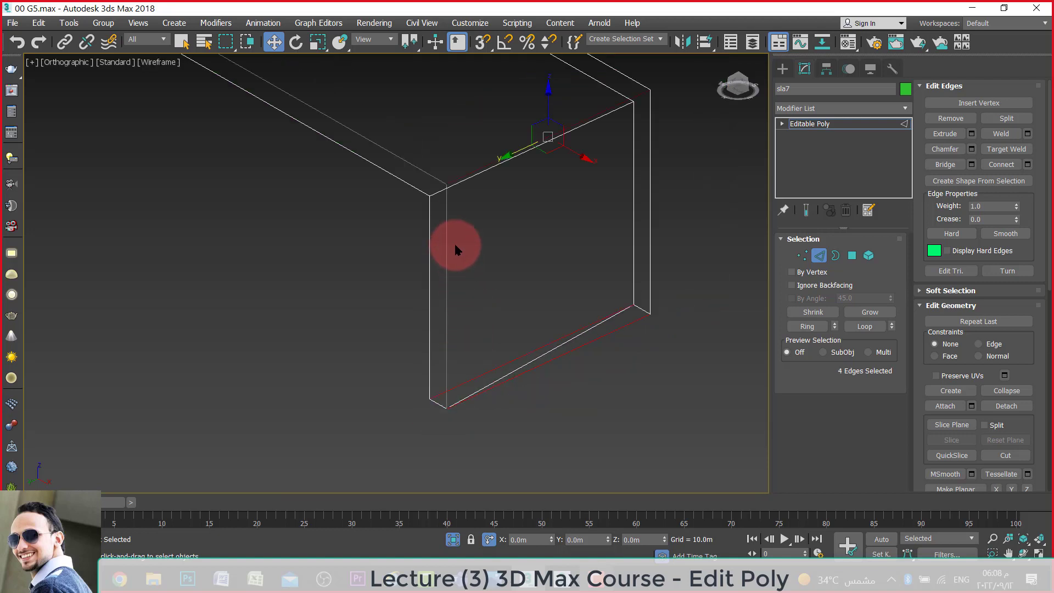
scroll(456, 190, up, 5)
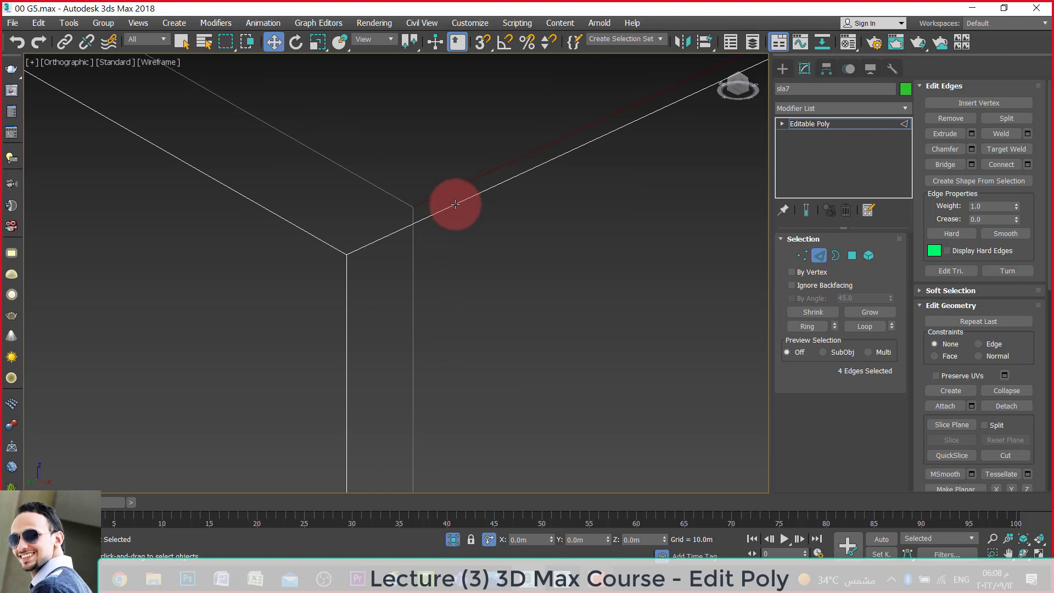
ctrl+click(455, 202)
scroll(512, 373, down, 5)
scroll(229, 153, up, 3)
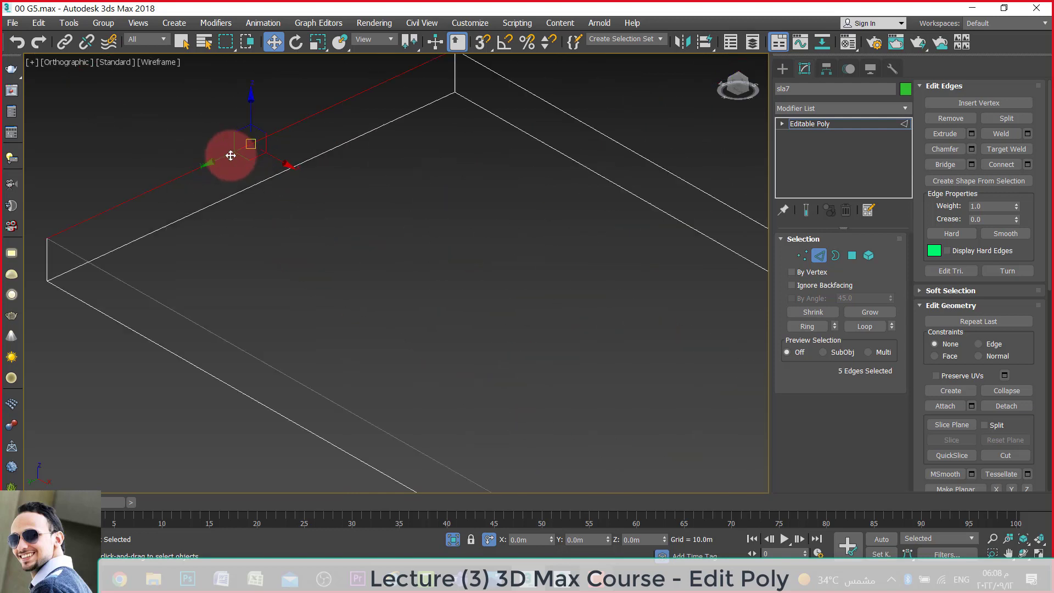
ctrl+click(235, 188)
scroll(235, 189, down, 2)
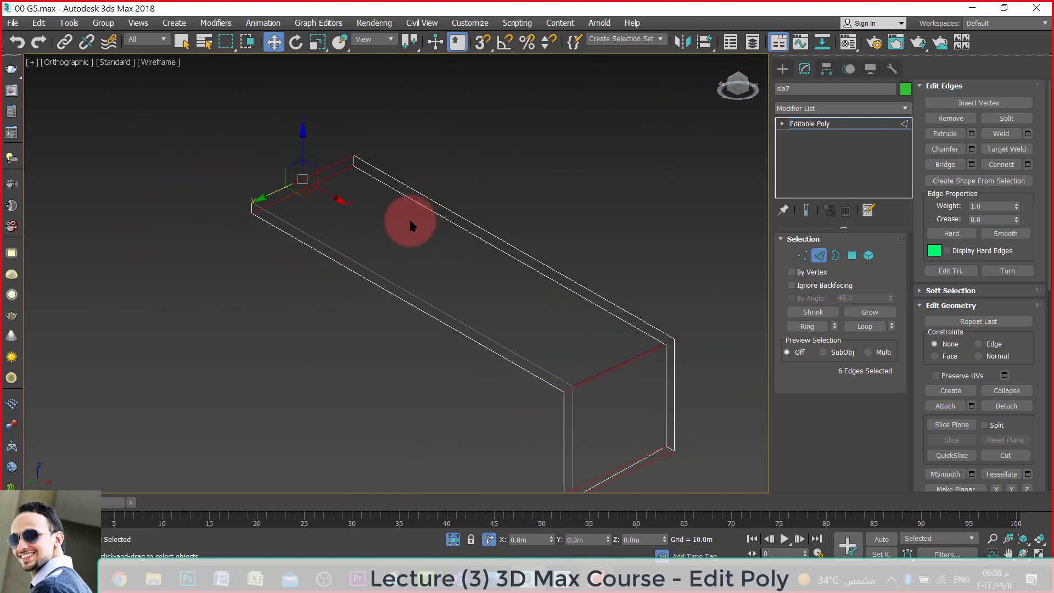
scroll(615, 325, down, 1)
scroll(546, 362, up, 2)
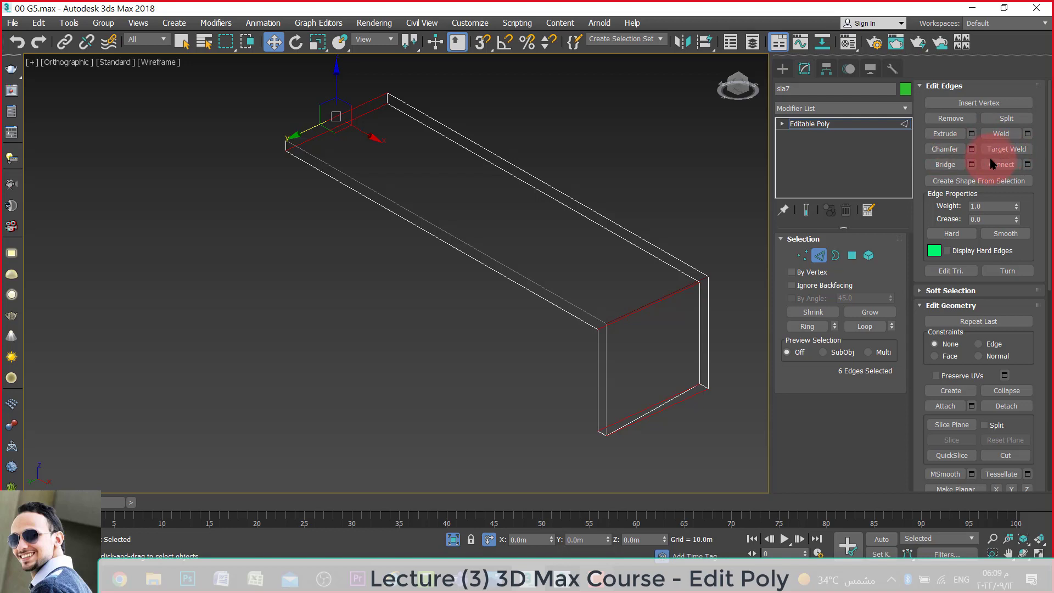
Connect the selected width edges with a lengthwise edge along the seat and down the leg.
click(1027, 164)
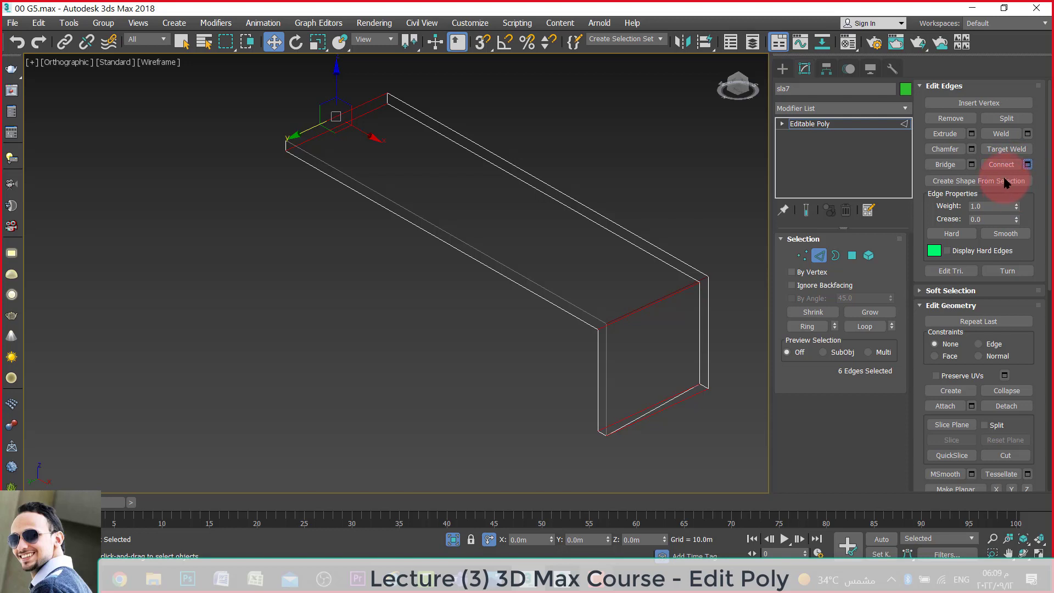
click(1004, 165)
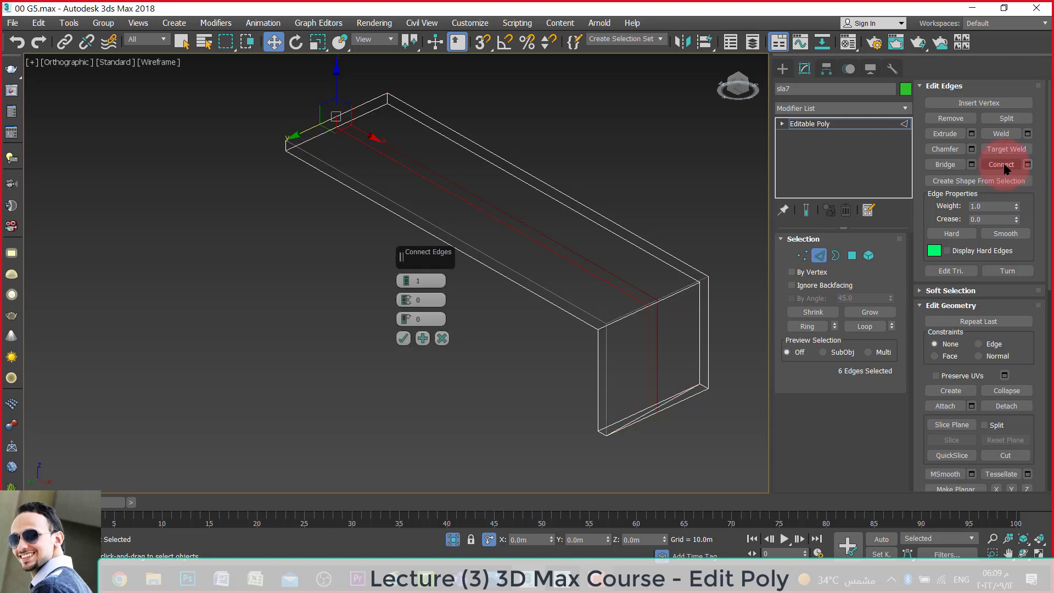
key(Escape)
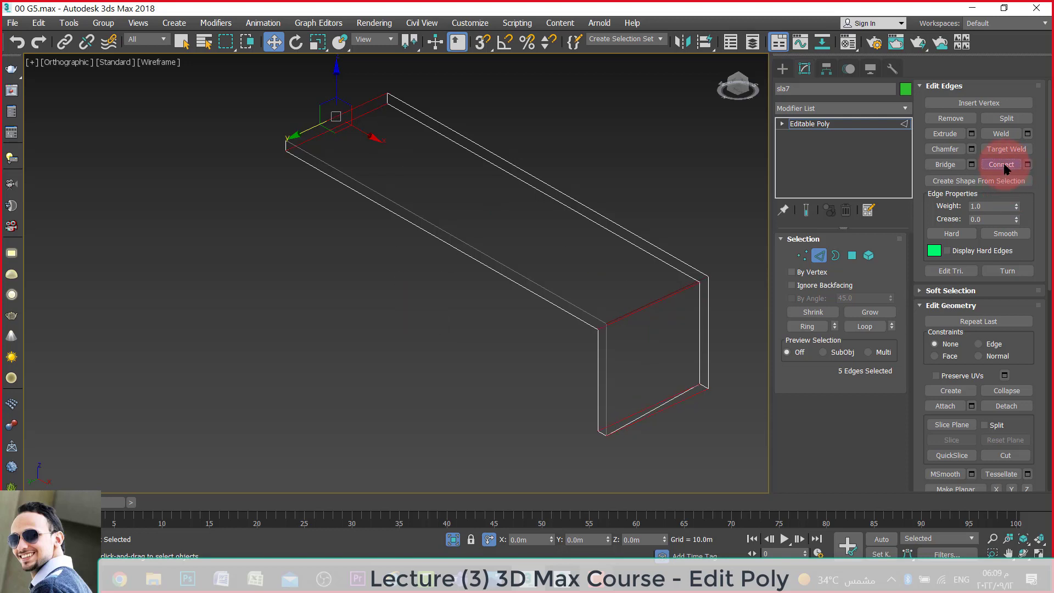
click(1003, 166)
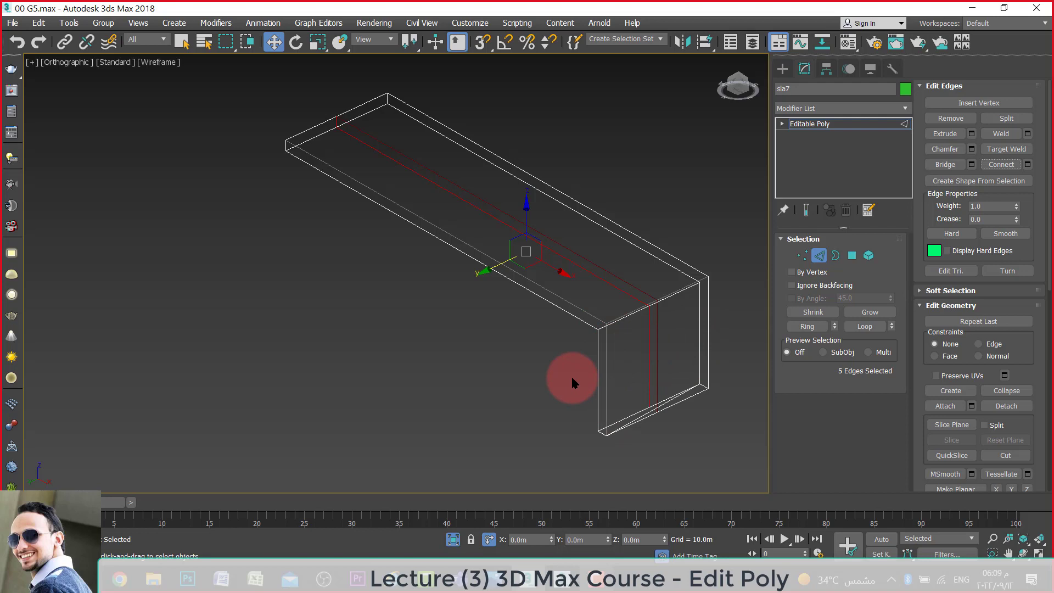
key(ctrl+z)
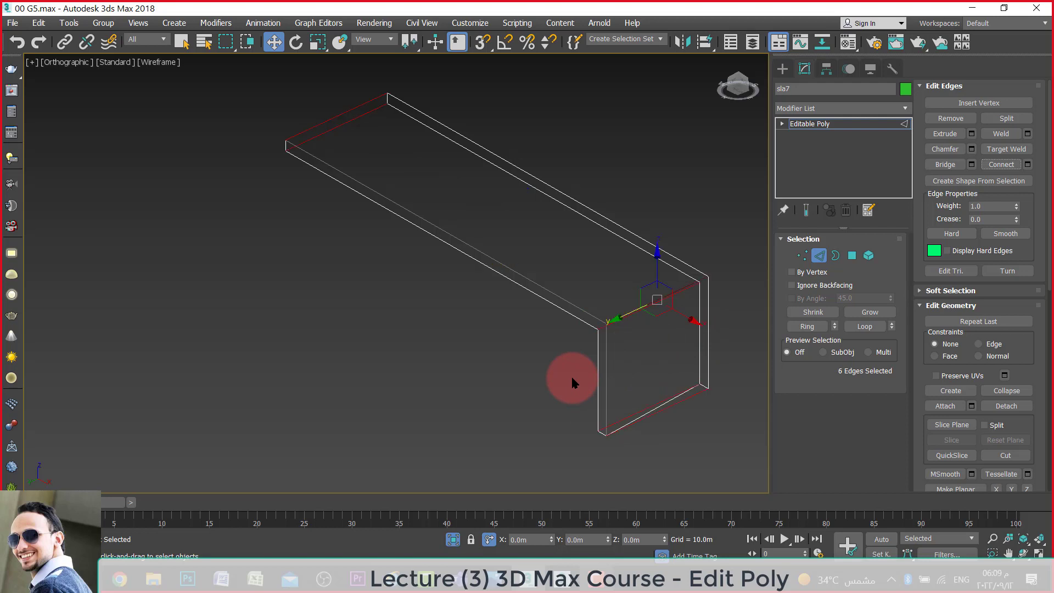
click(603, 229)
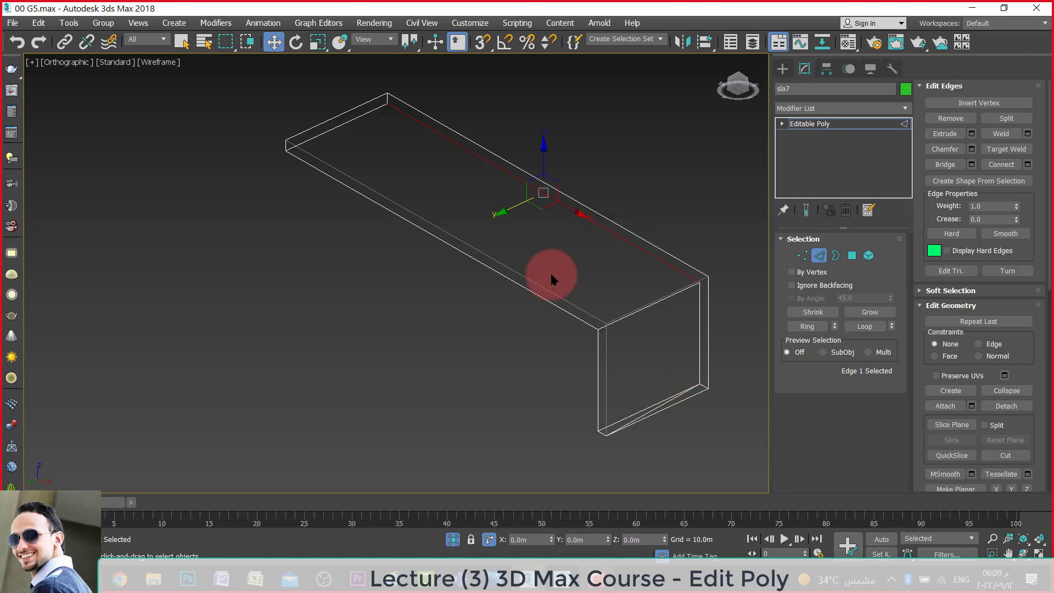
ctrl+click(519, 289)
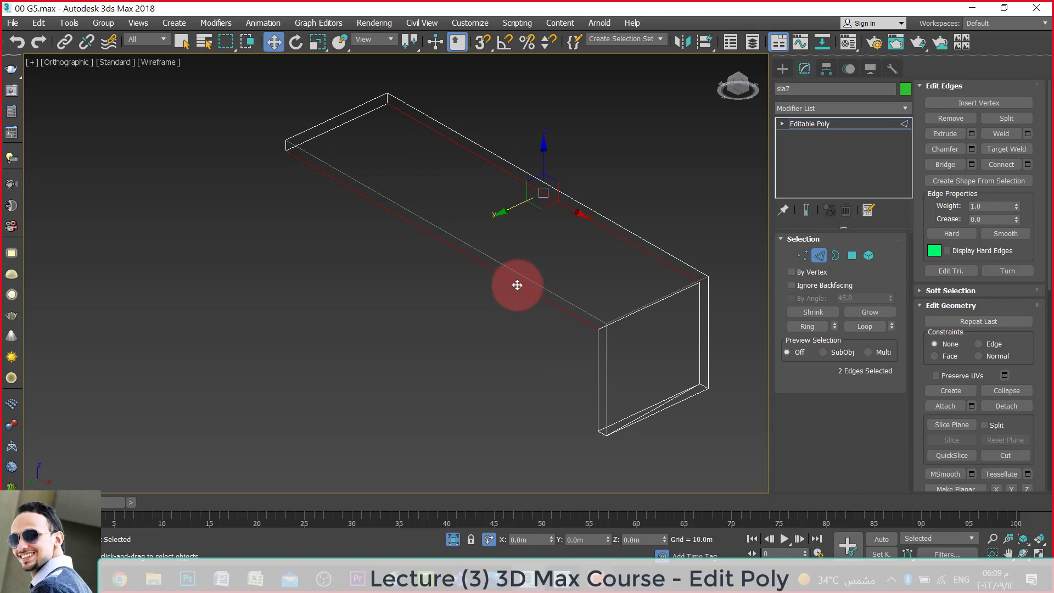
click(1001, 164)
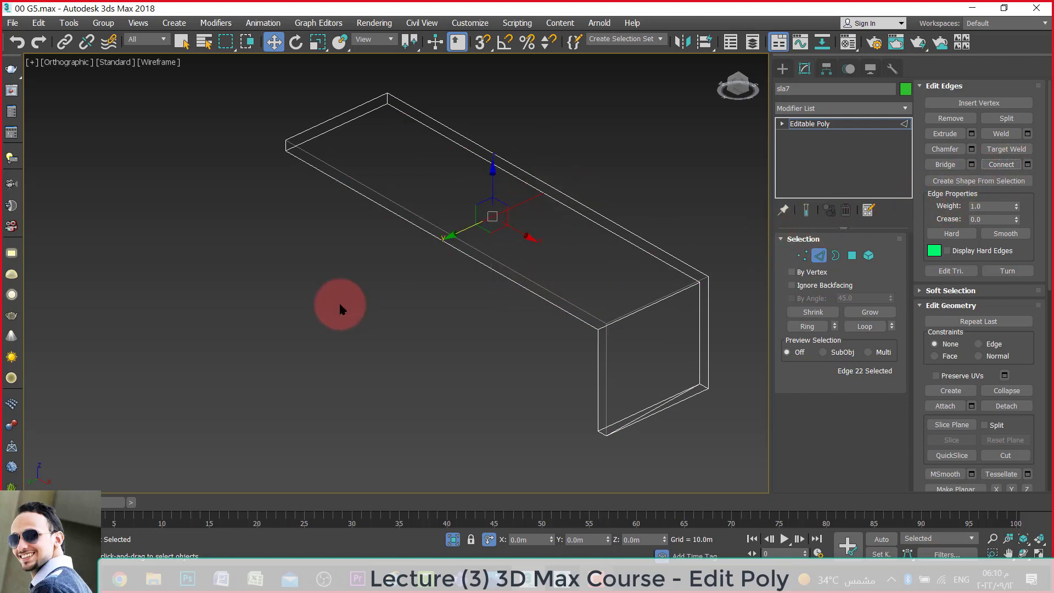
key(ctrl+z)
key(ctrl+z)
key(ctrl+z)
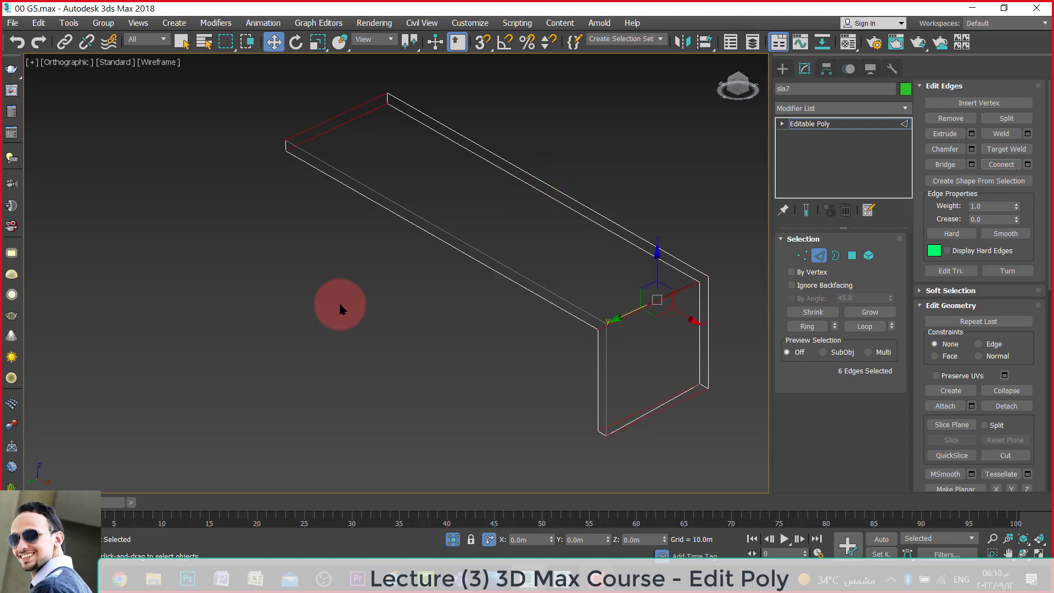
scroll(651, 427, up, 3)
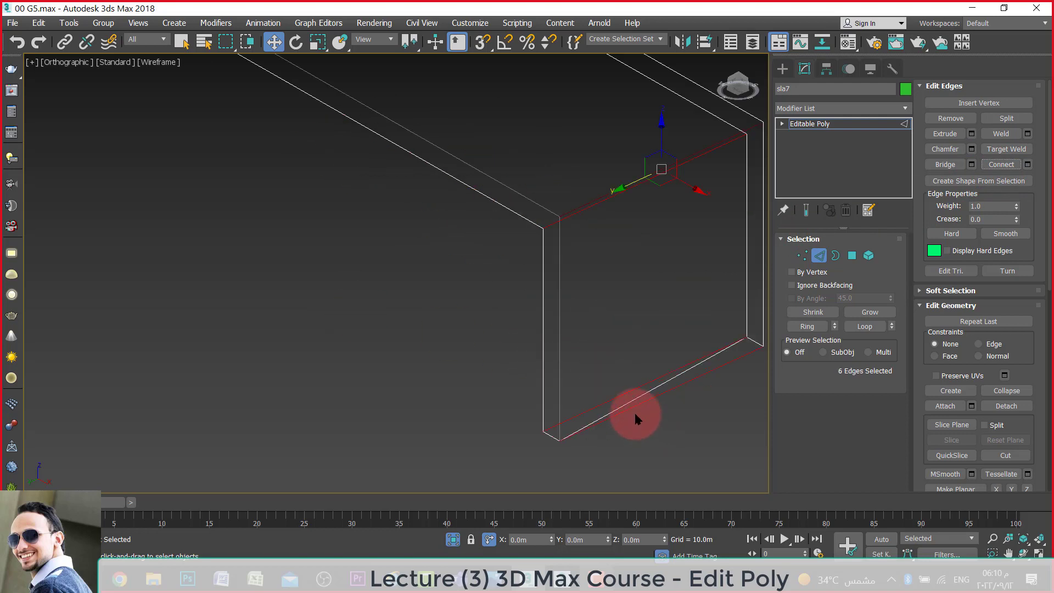
scroll(559, 395, down, 3)
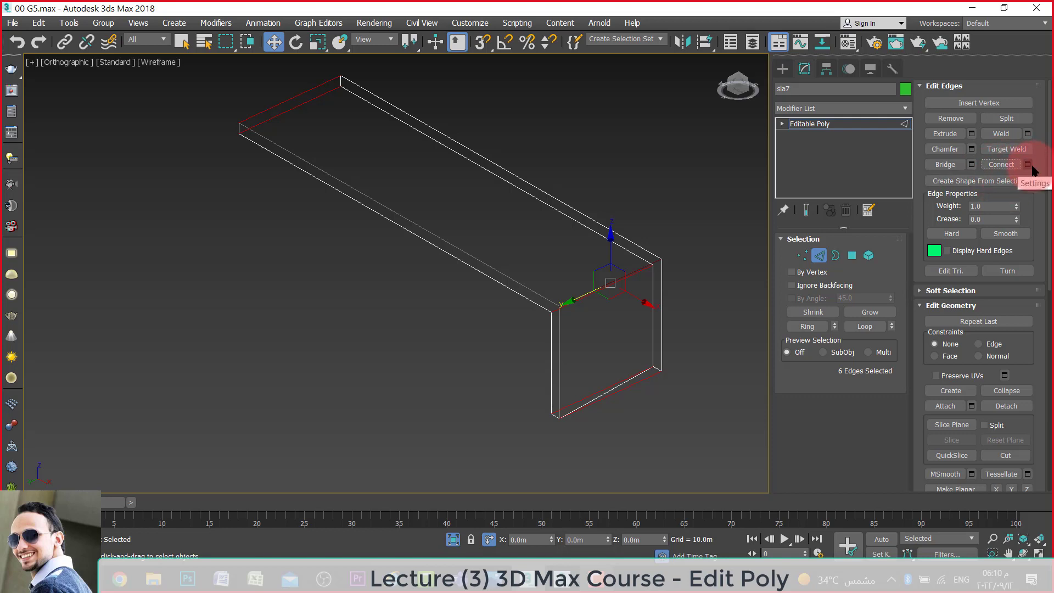
Set the Connect Edges options to 5 segments with a pinch of 10.
click(1027, 165)
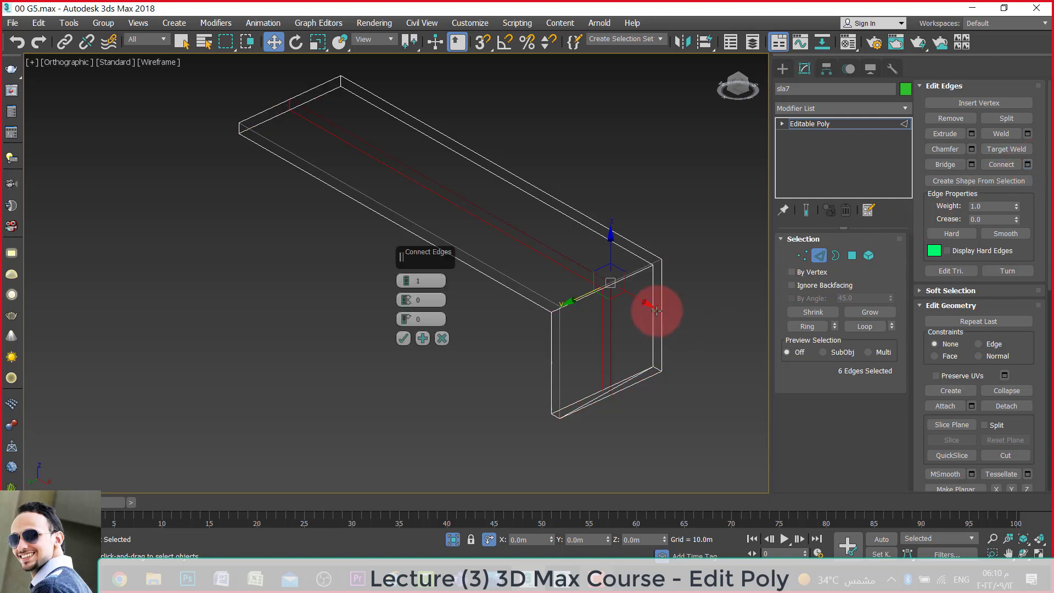
click(431, 283)
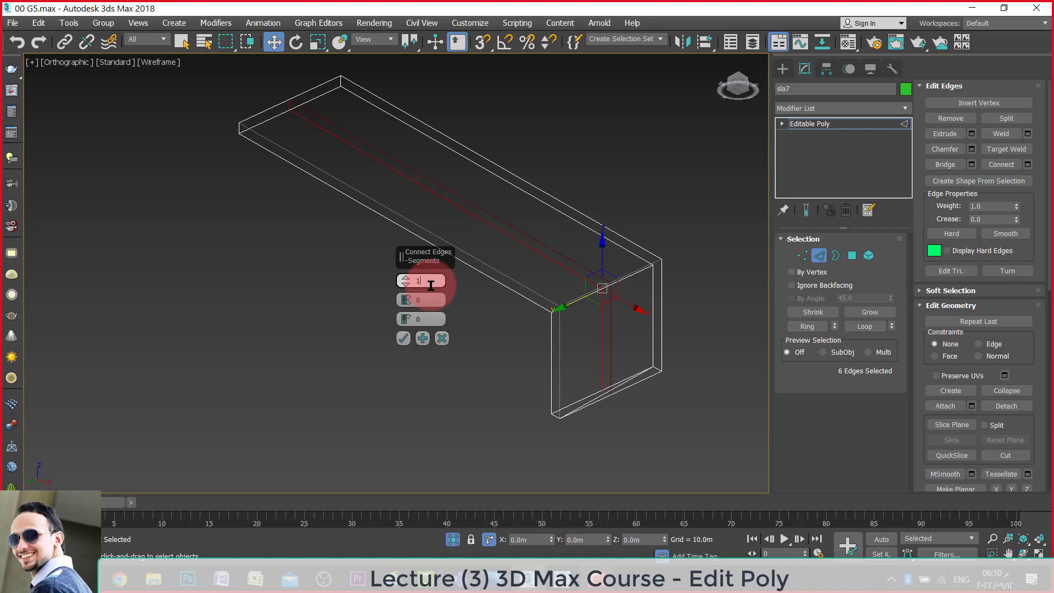
key(BackSpace)
text(5)
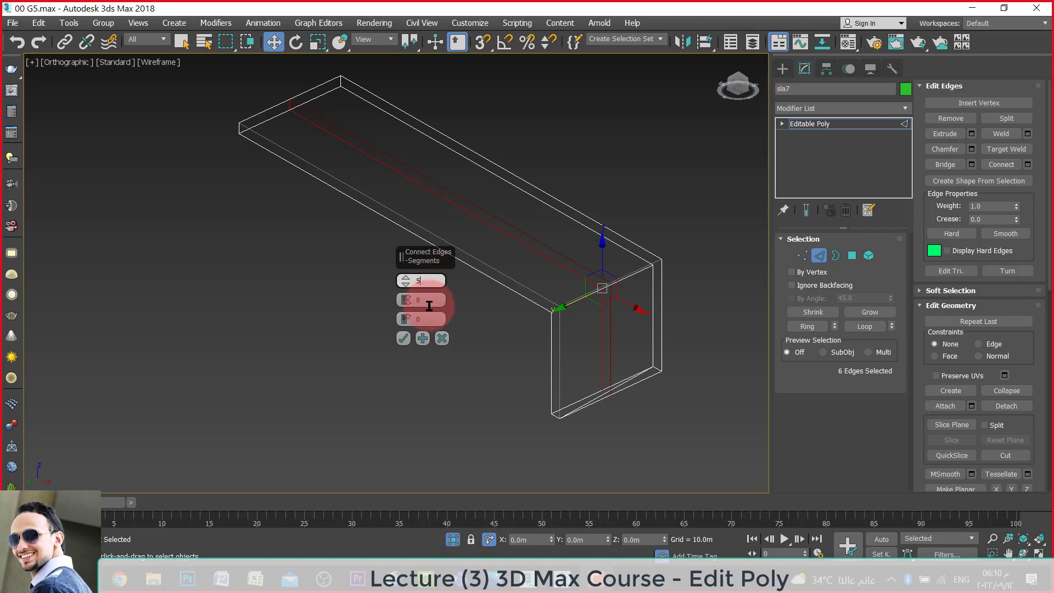
click(429, 301)
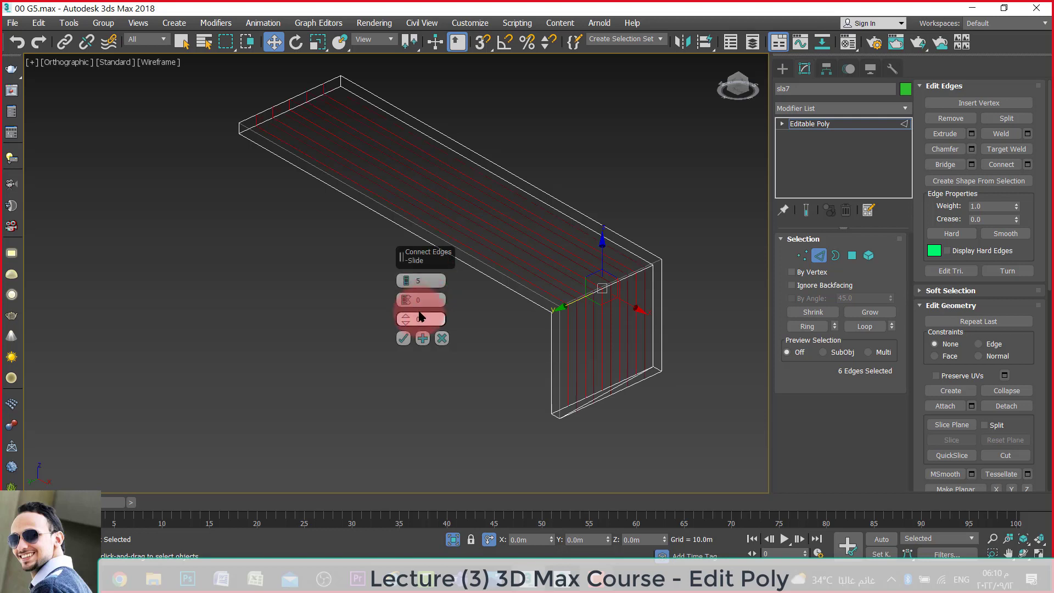
scroll(428, 303, up, 2)
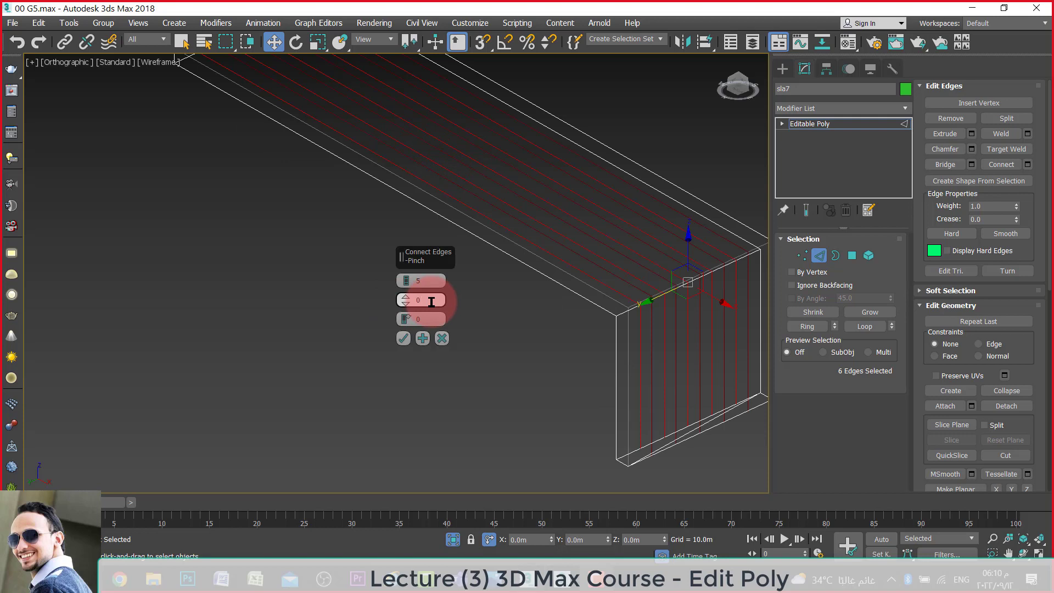
mouse_move(405, 299)
mouse_down()
mouse_move(418, 183)
mouse_move(420, 301)
mouse_up()
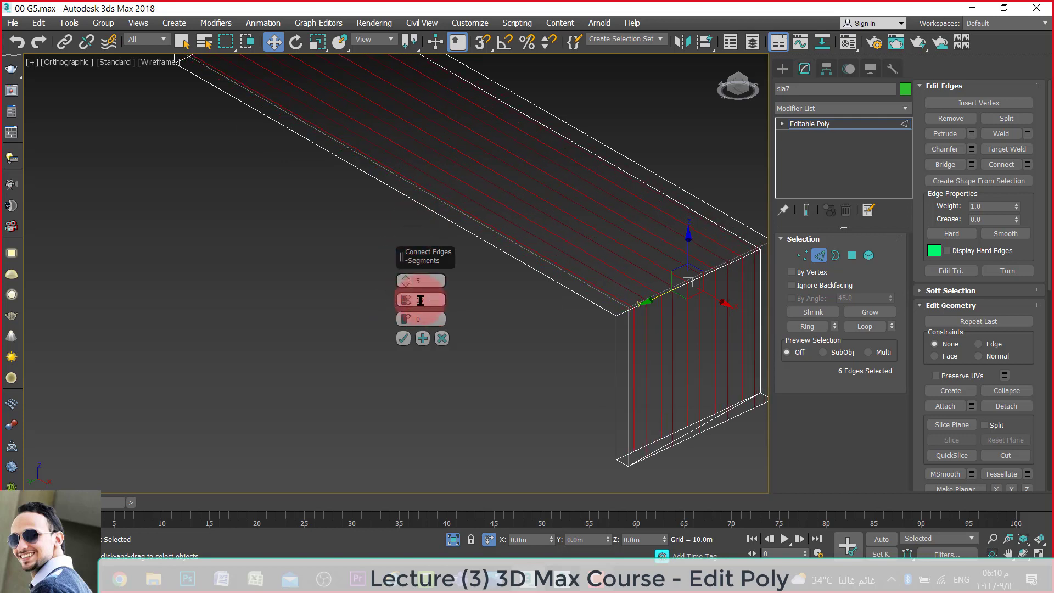
text(0)
key(Return)
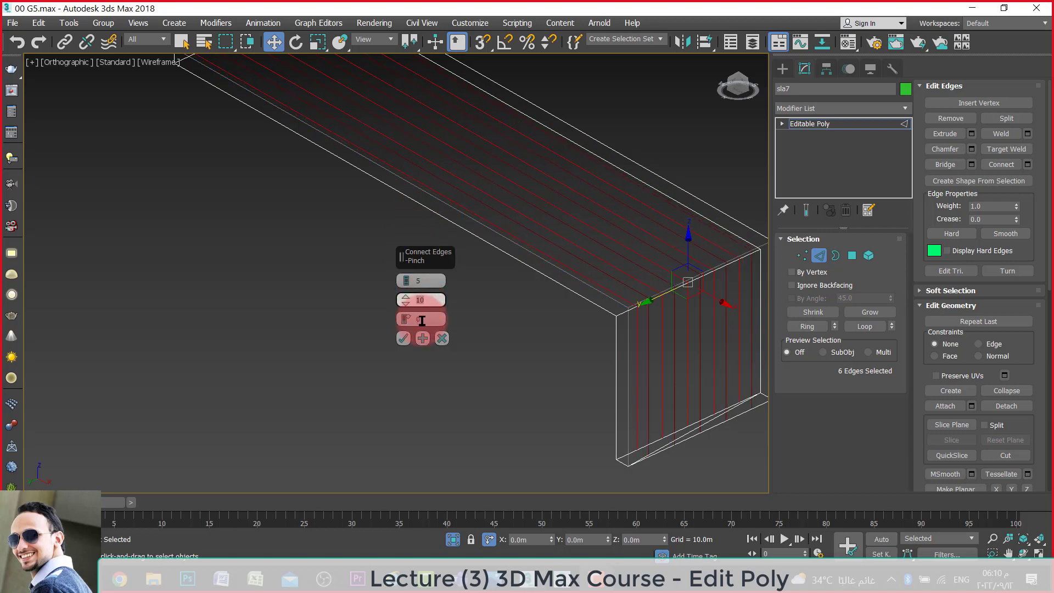
click(421, 340)
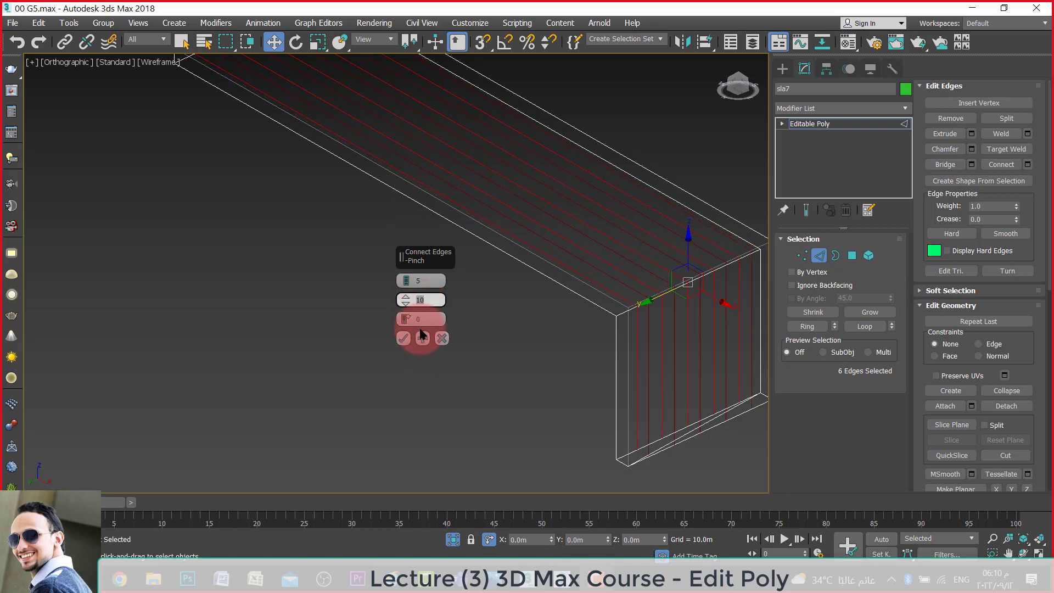
Adjust the Slide amount and apply the five-loop connection to the mesh.
click(408, 325)
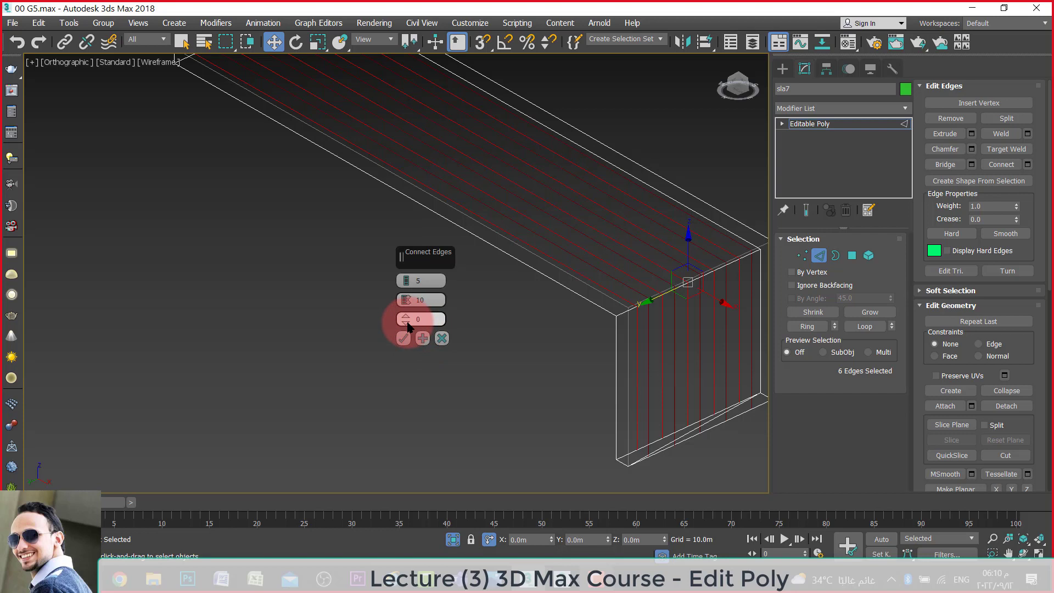
drag(407, 326, 421, 279)
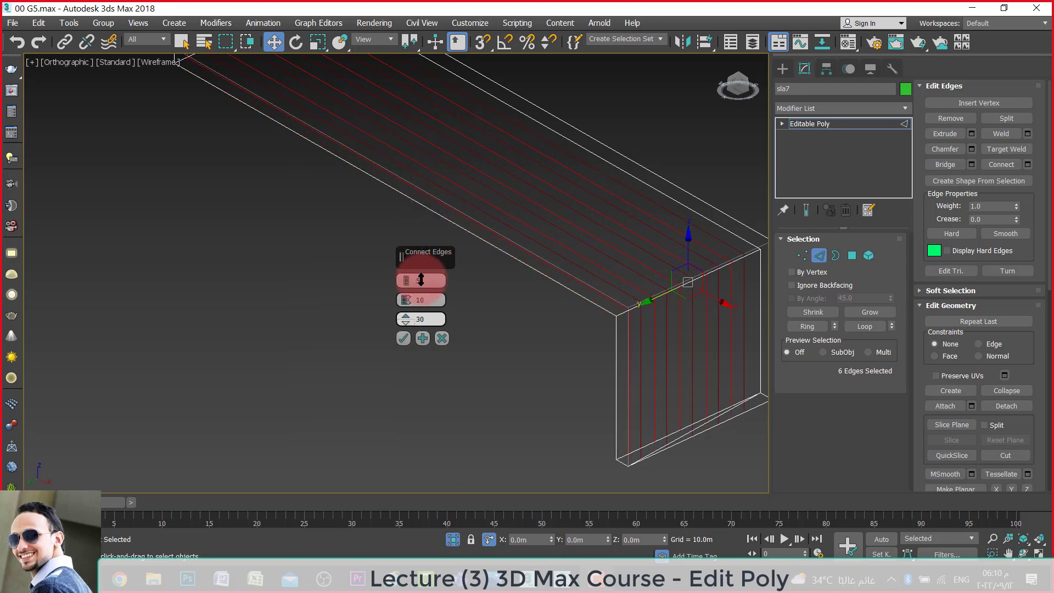
click(420, 319)
text(1)
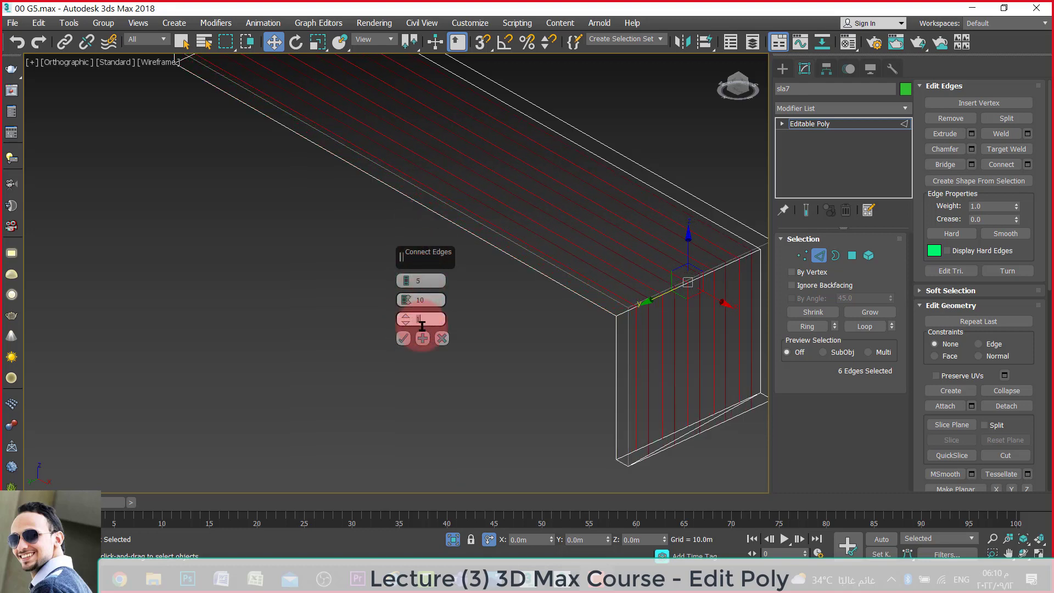
text(0)
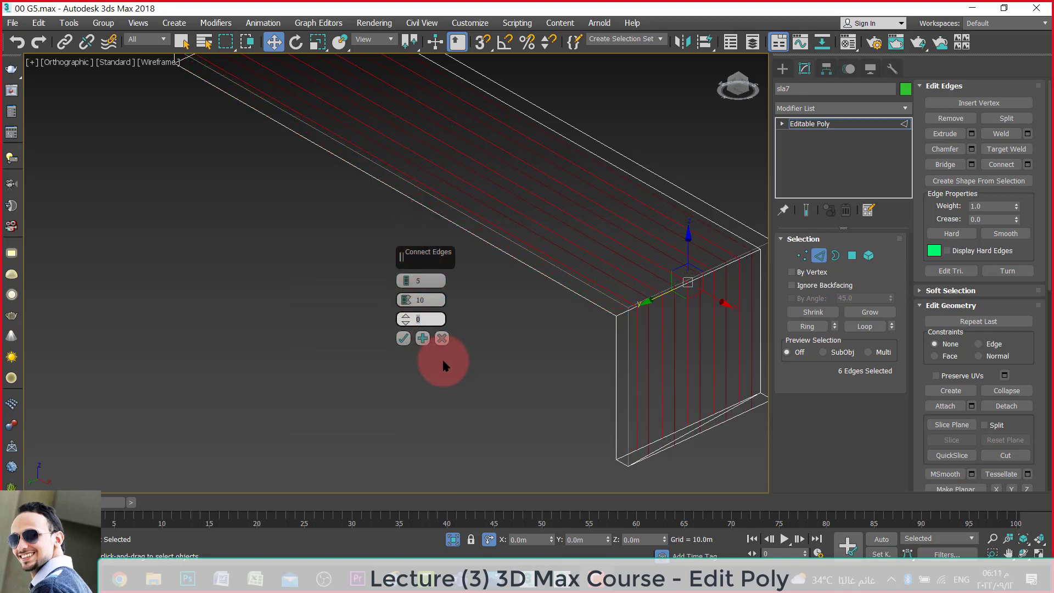
click(403, 338)
scroll(464, 350, down, 2)
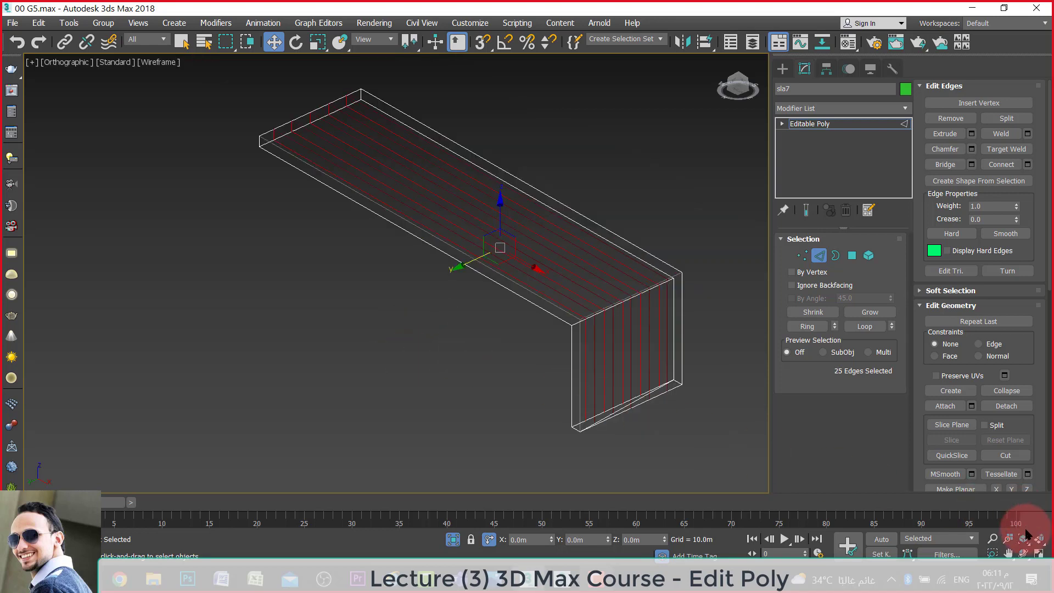
Orbit the viewport to inspect the divided bench from another side.
click(1023, 554)
mouse_move(376, 205)
mouse_down()
mouse_move(396, 274)
mouse_move(384, 329)
mouse_up()
right_click(412, 337)
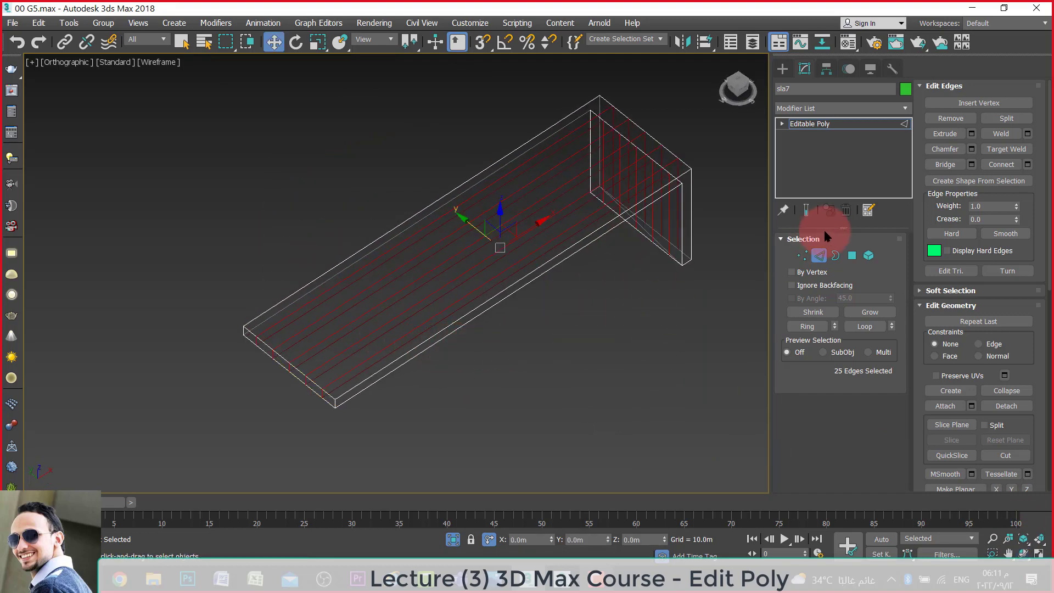
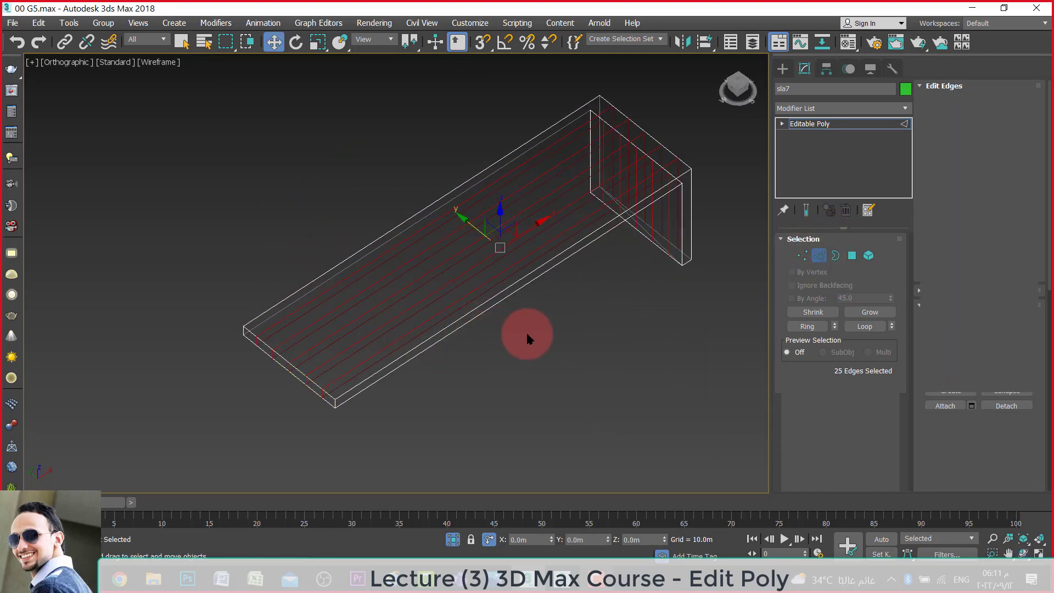
Clear the slab's edge selection and switch the viewport to shaded faces with edges.
key(2)
click(543, 342)
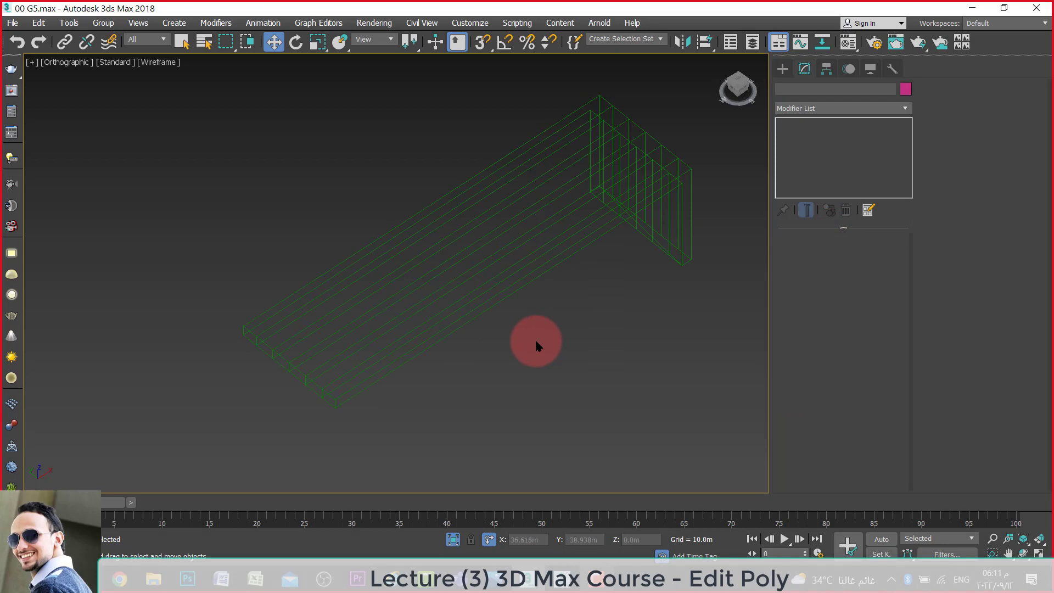
key(F3)
scroll(395, 333, up, 5)
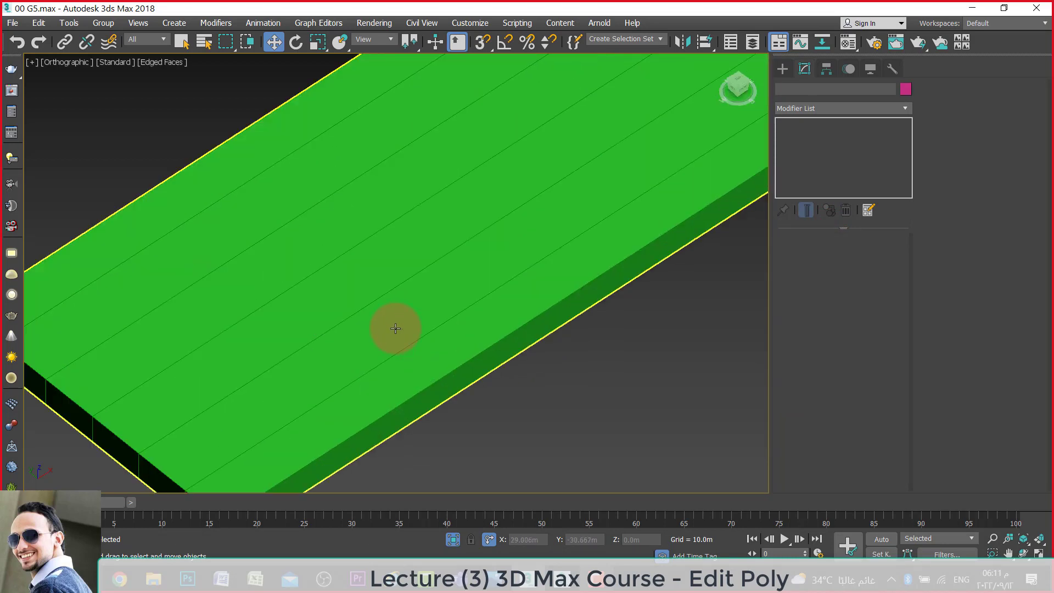
scroll(396, 328, down, 5)
Select the whole L-shaped green slab object.
click(475, 297)
click(842, 147)
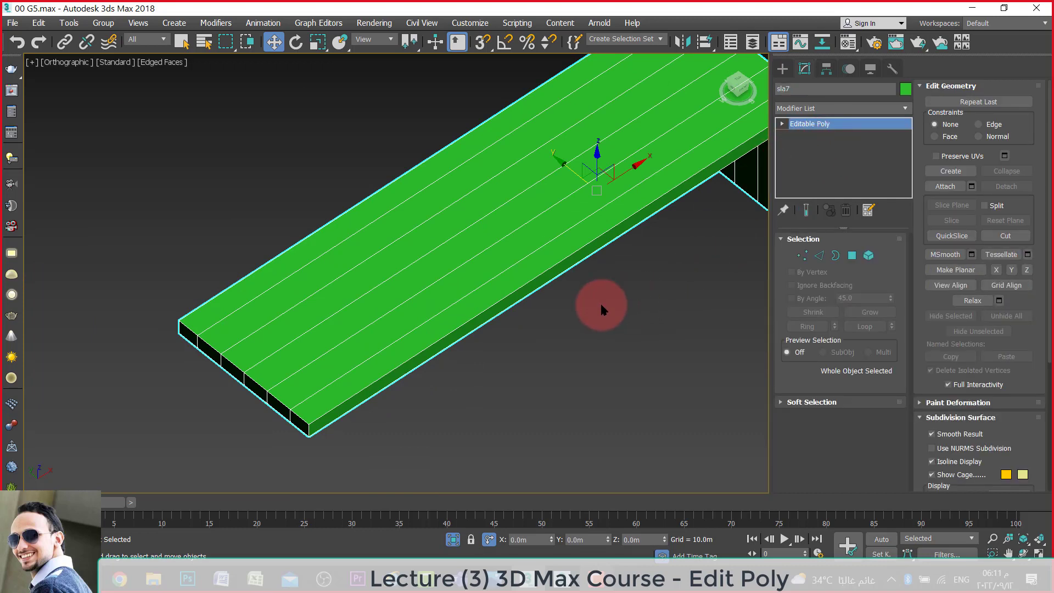
scroll(601, 309, down, 3)
scroll(694, 277, up, 2)
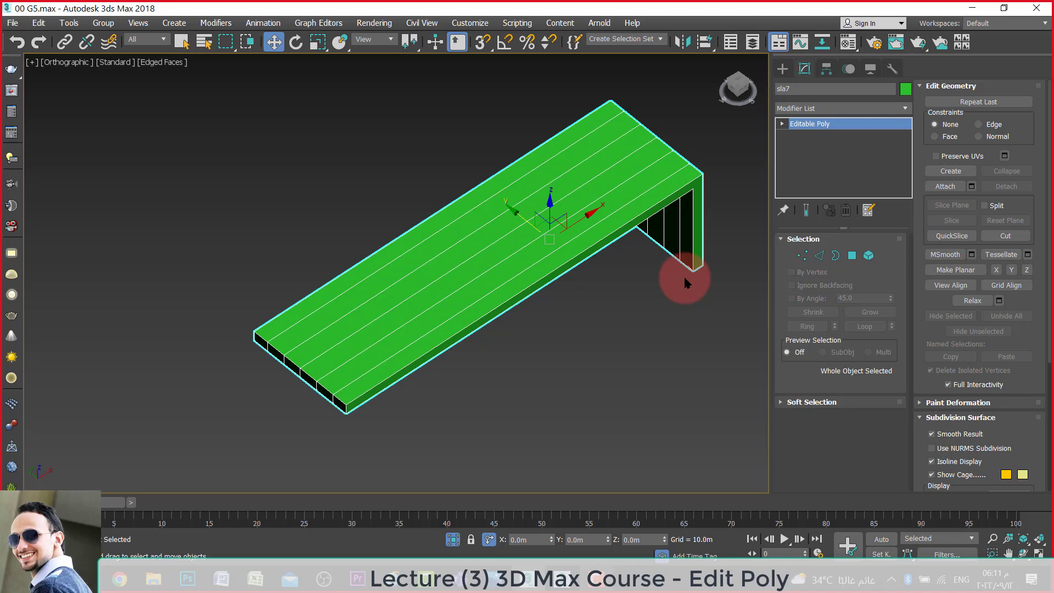
click(806, 108)
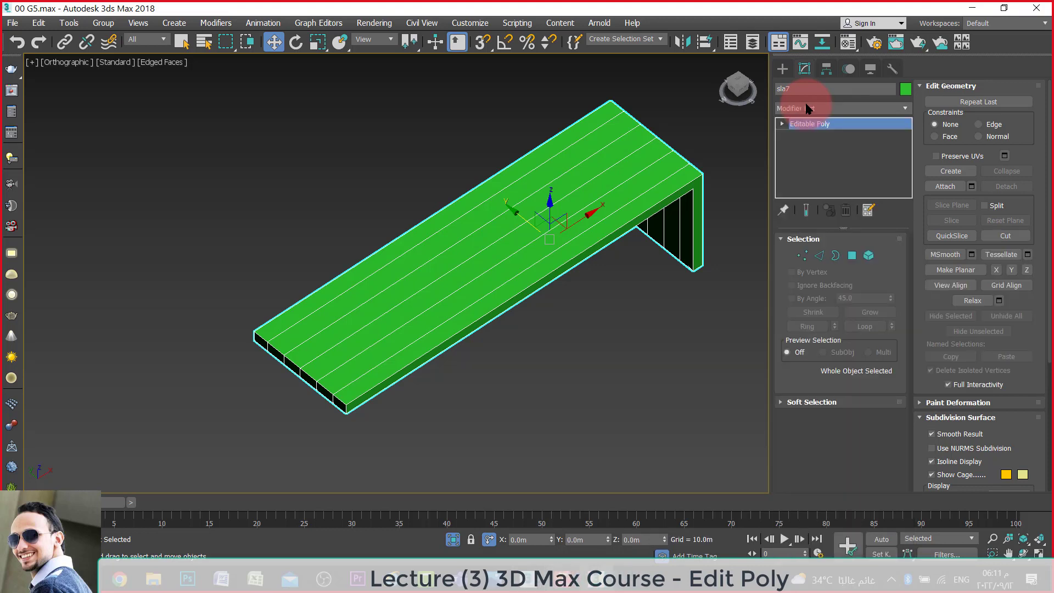
click(807, 108)
text(lattice)
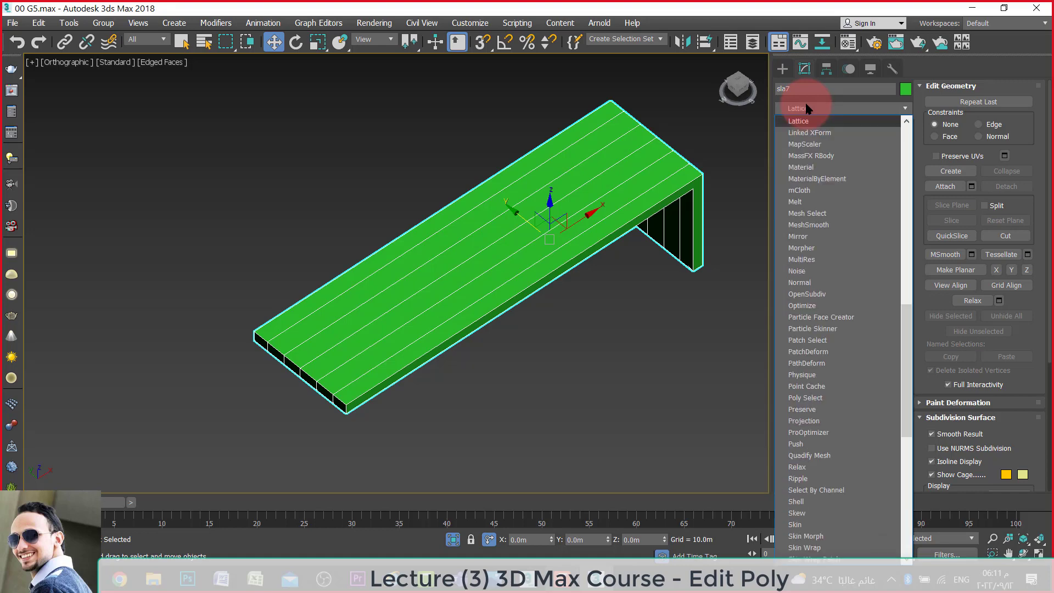
key(Return)
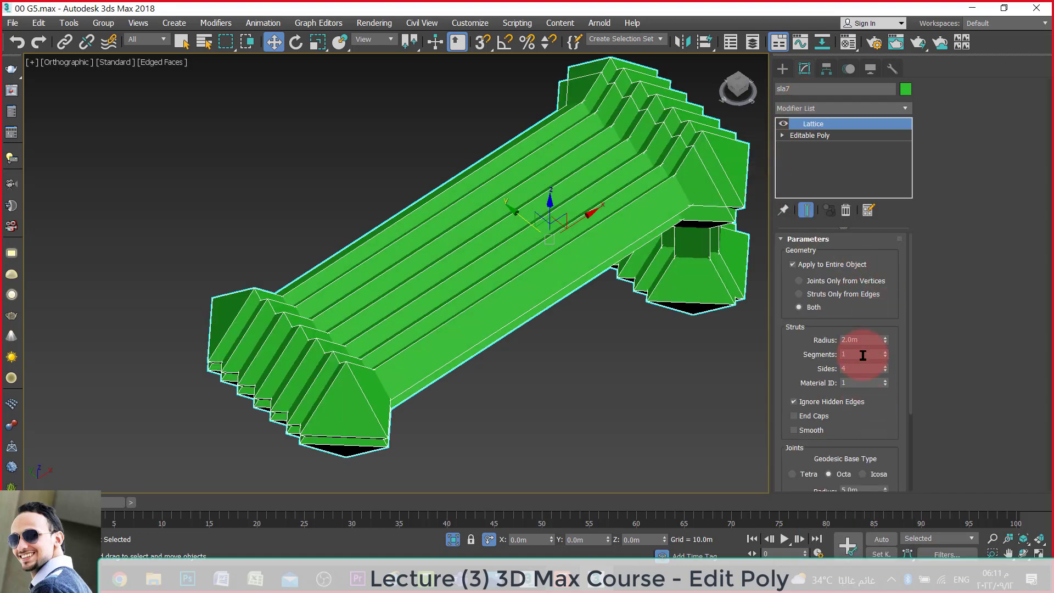
double_click(861, 341)
text(.1)
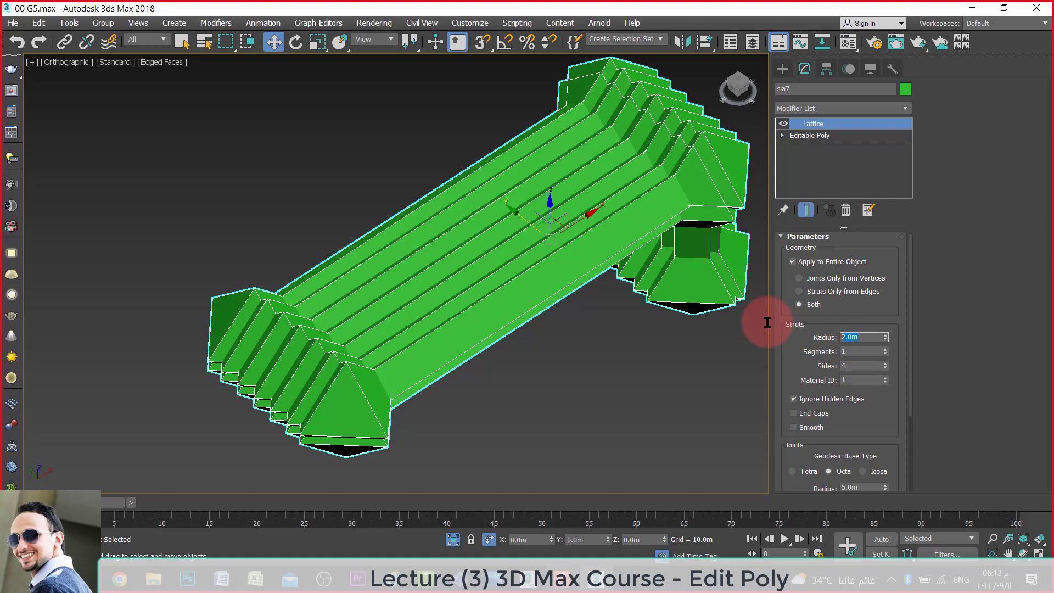
scroll(824, 423, down, 1)
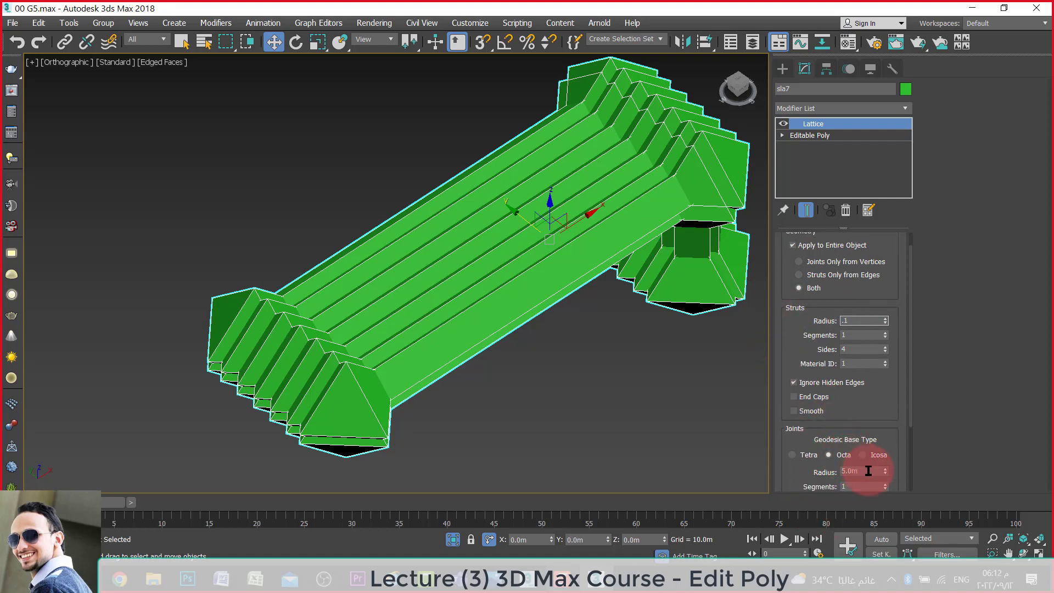
double_click(867, 470)
text(.1)
key(Return)
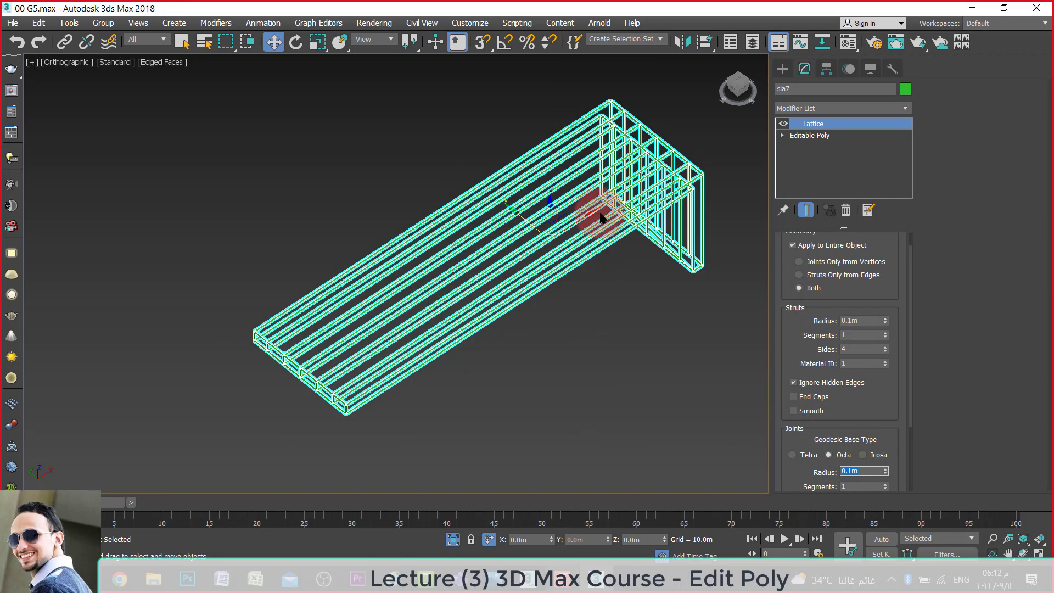
scroll(524, 222, up, 2)
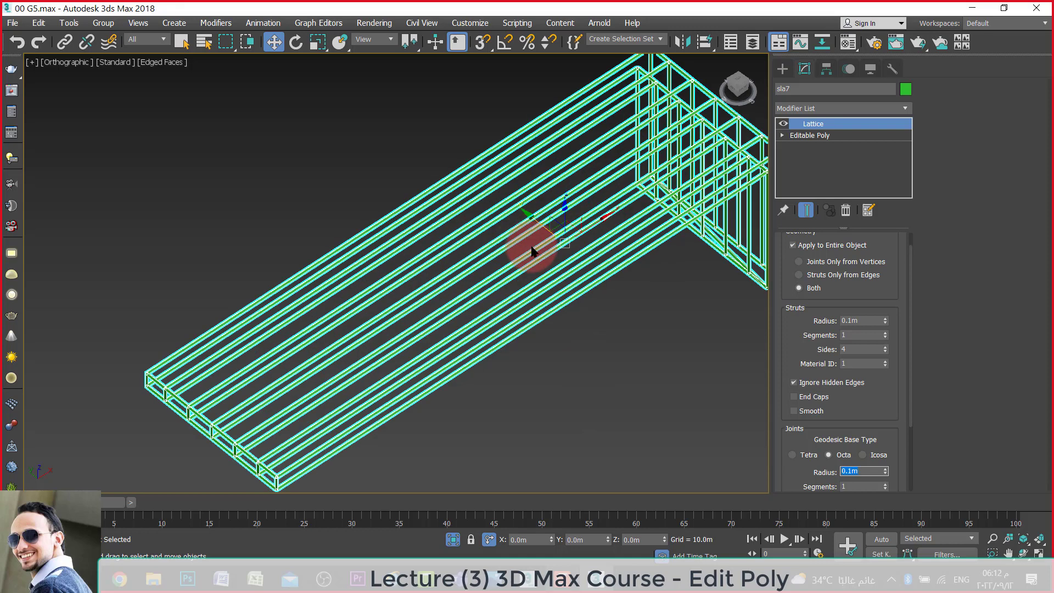
click(846, 210)
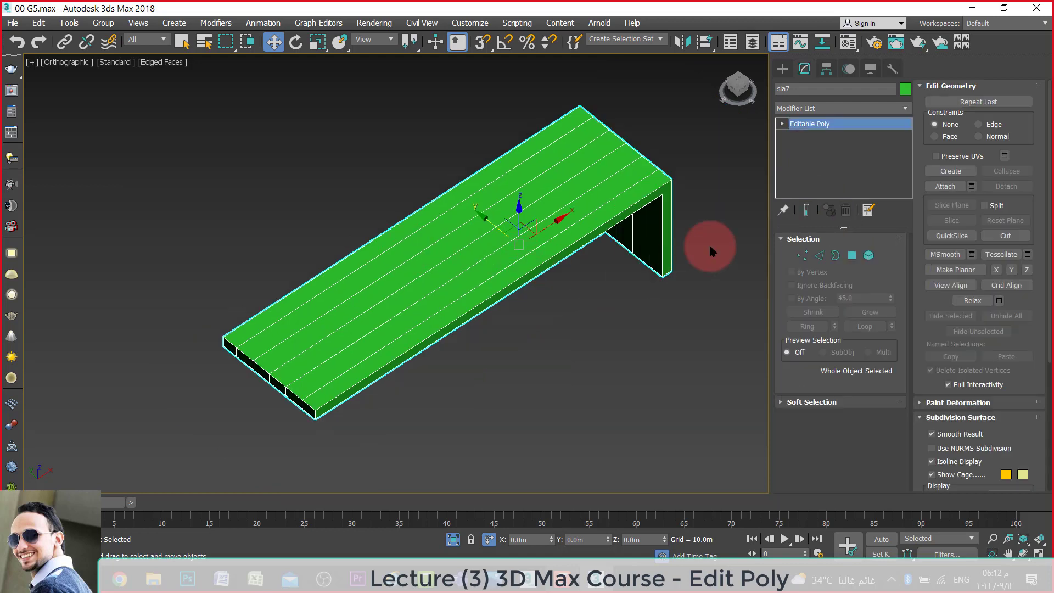
Connect the slab's long top edges with 5 crosswise segments, then deselect all edges.
click(819, 255)
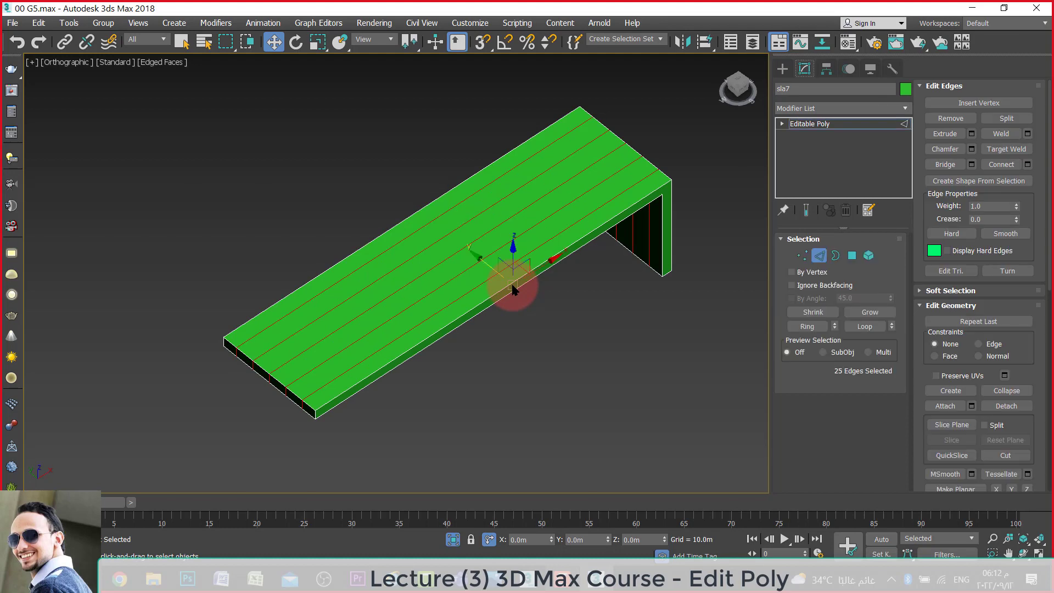
alt+drag(482, 382, 369, 188)
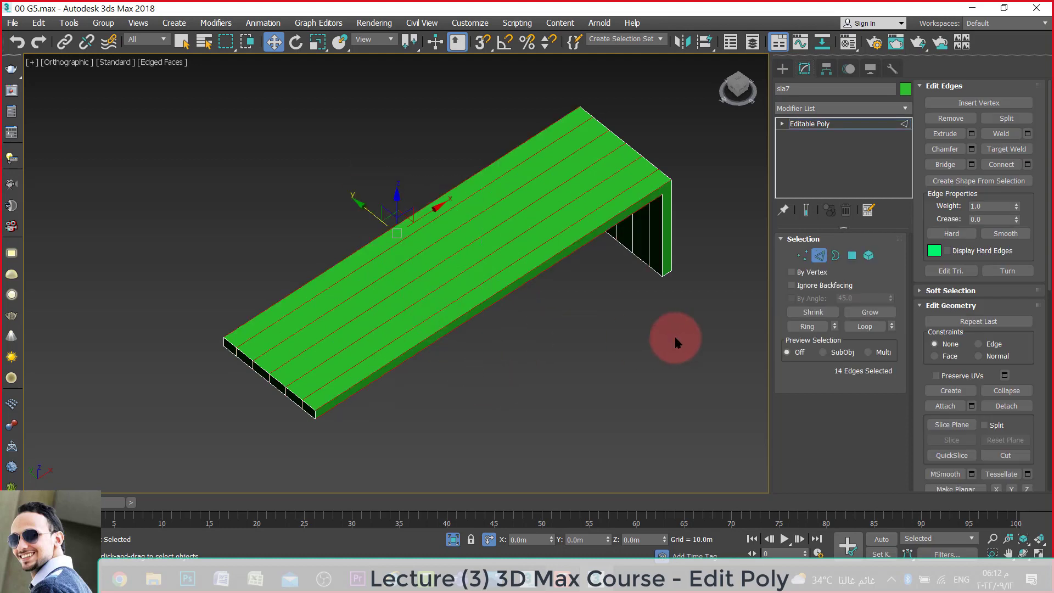
click(1027, 164)
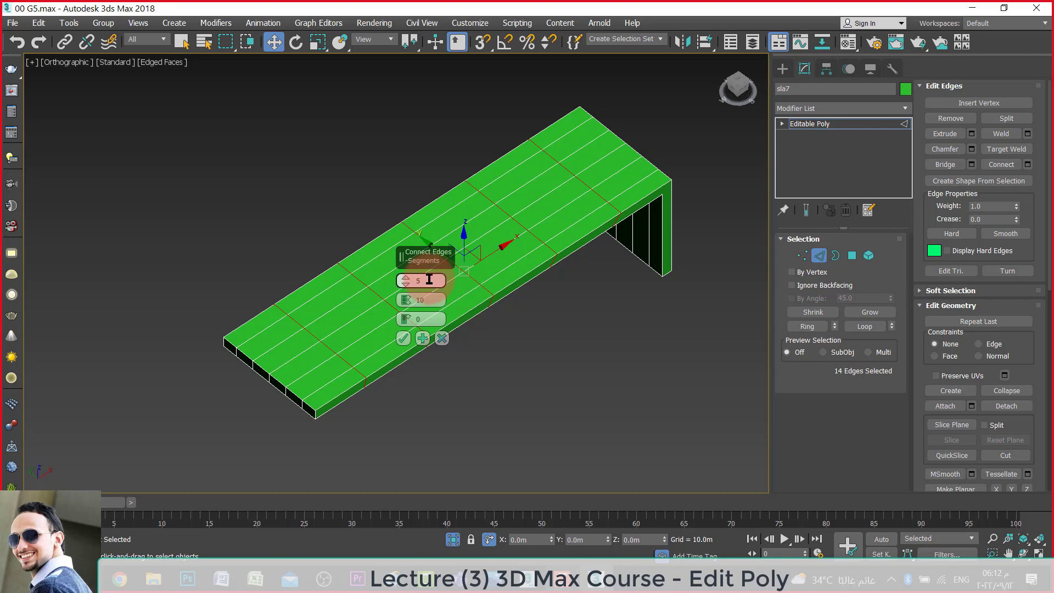
click(429, 279)
click(403, 338)
scroll(459, 340, up, 3)
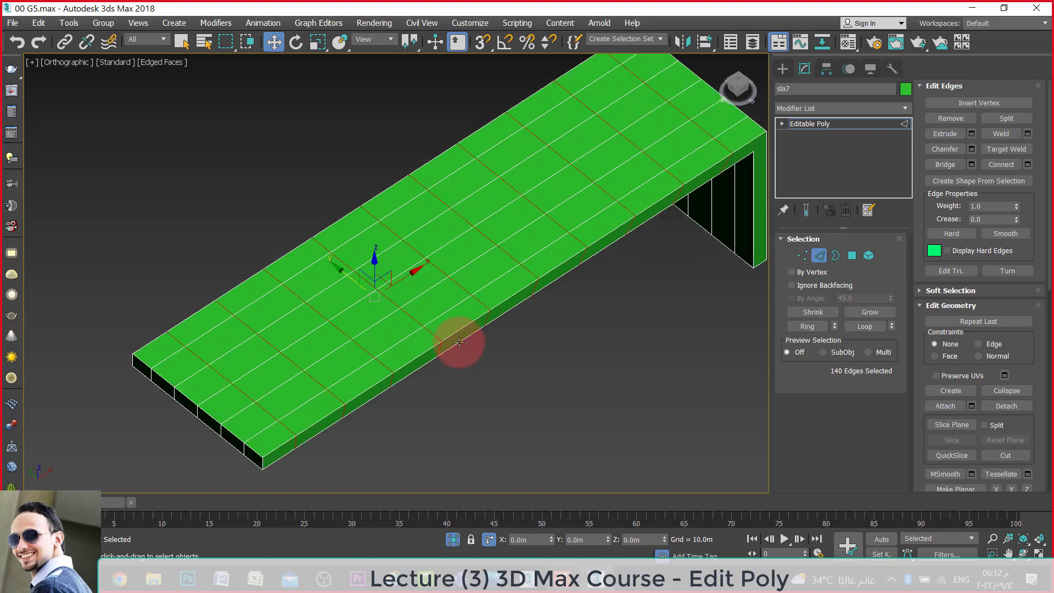
click(561, 367)
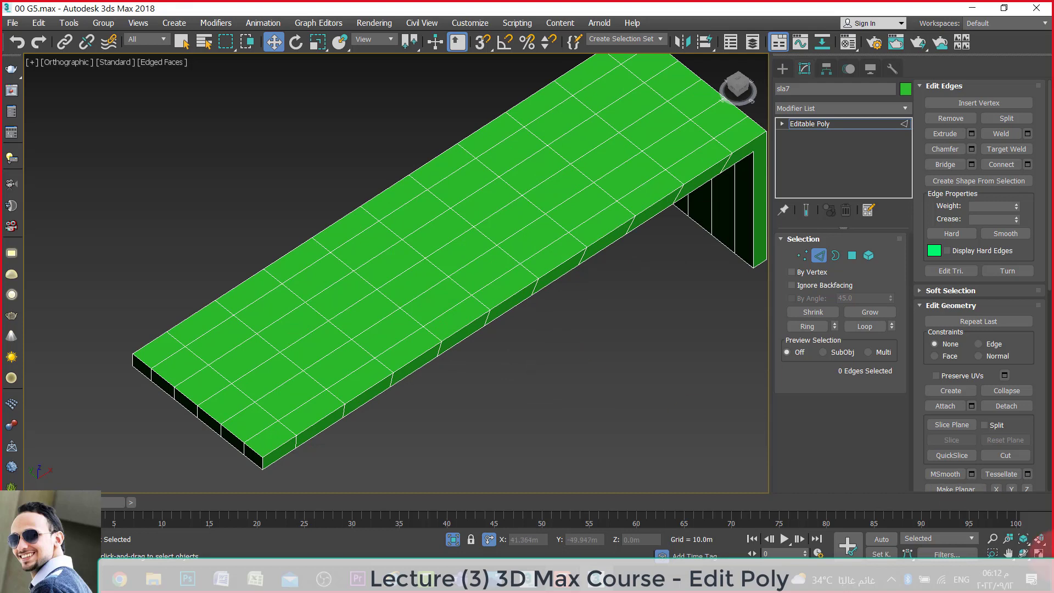
click(1023, 552)
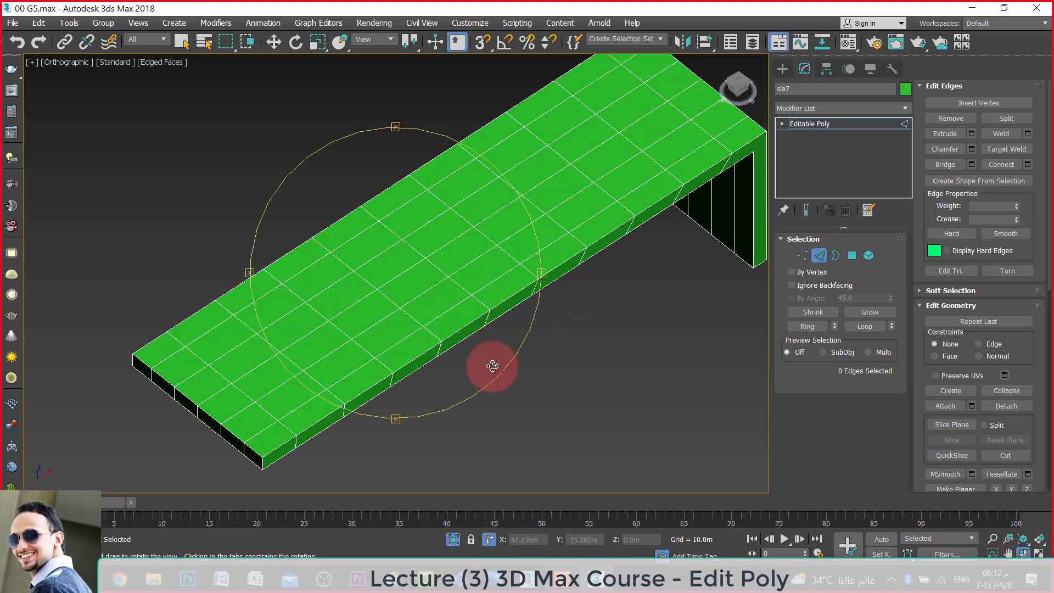
mouse_move(435, 353)
mouse_down()
mouse_move(439, 236)
mouse_move(430, 346)
mouse_up()
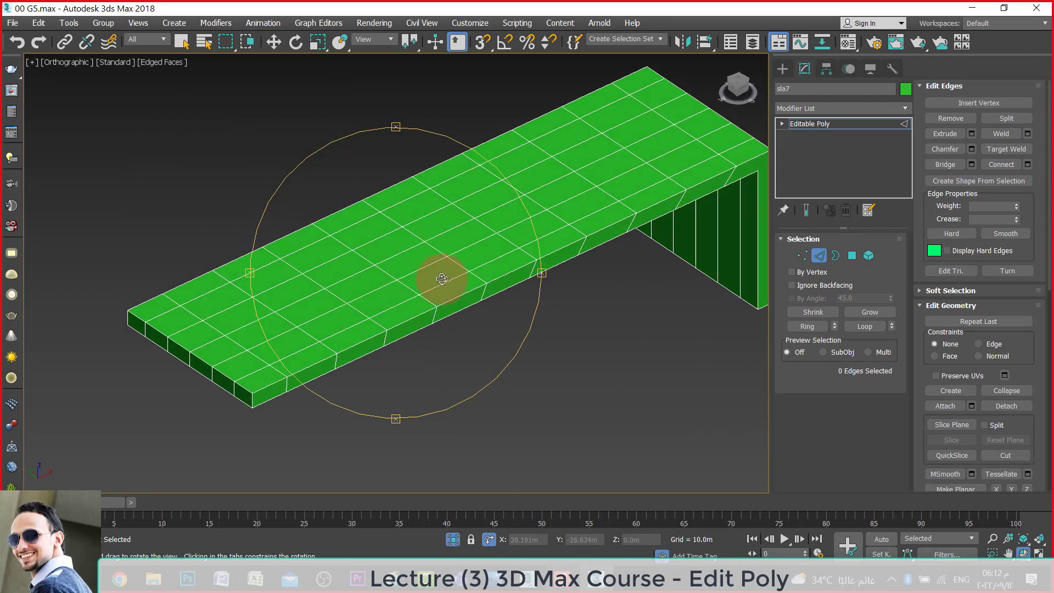
drag(442, 283, 441, 292)
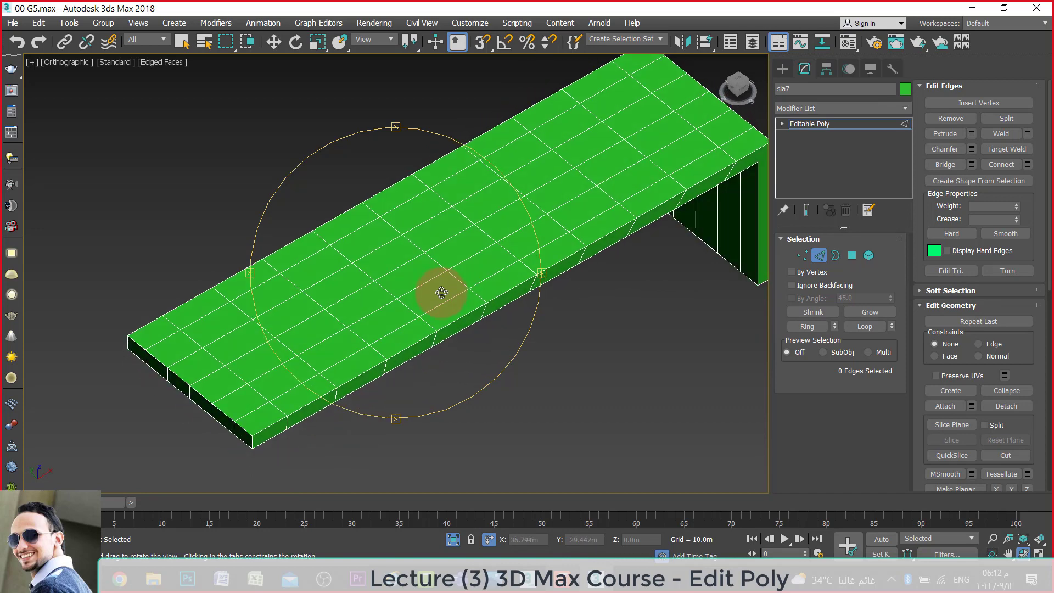
key(w)
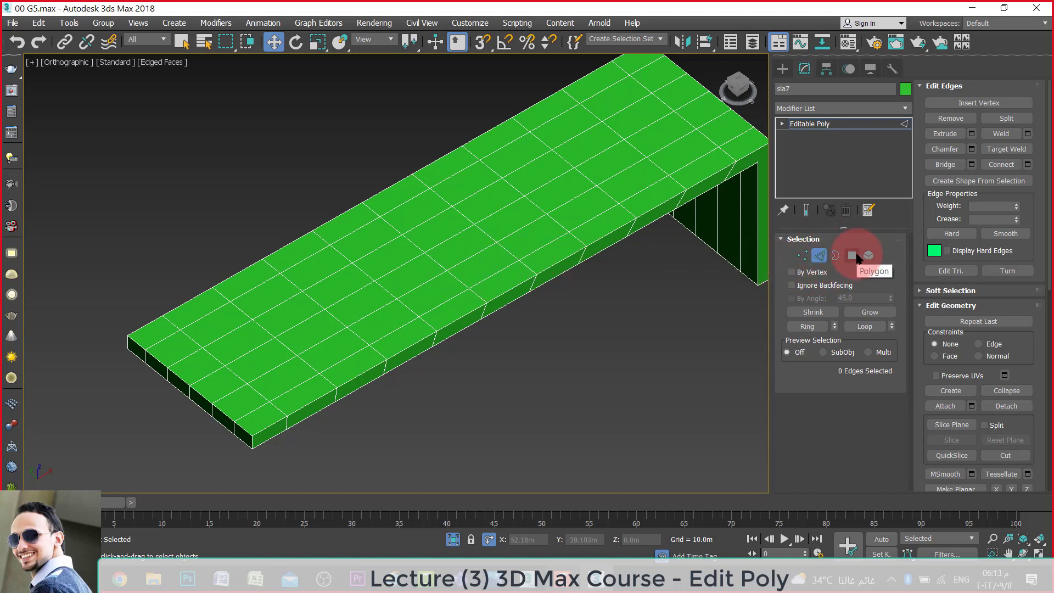
In Polygon mode, select two adjacent top faces mid-slab and orbit to check them.
click(852, 255)
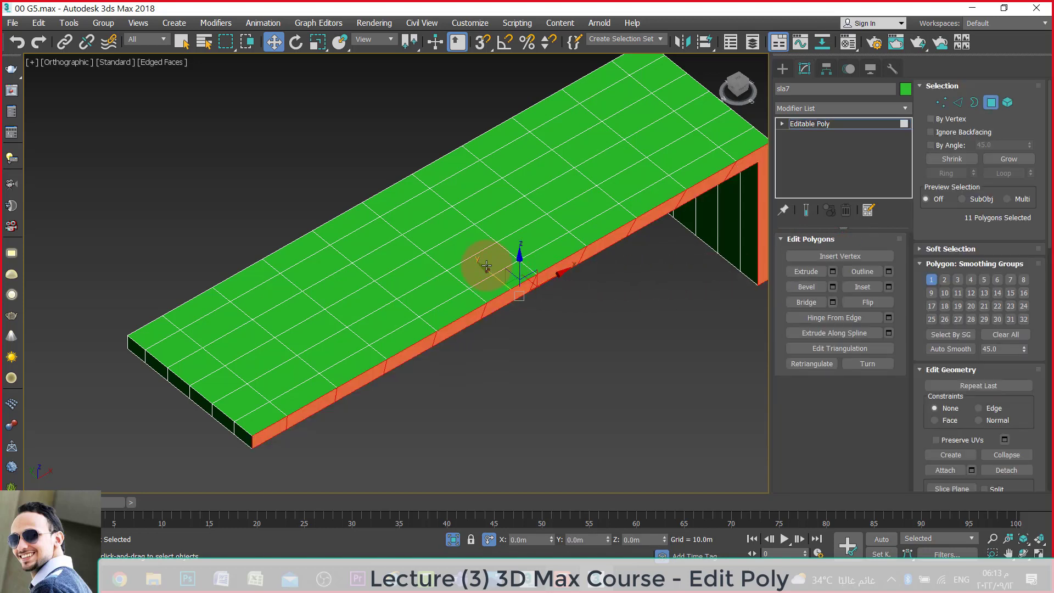
click(485, 264)
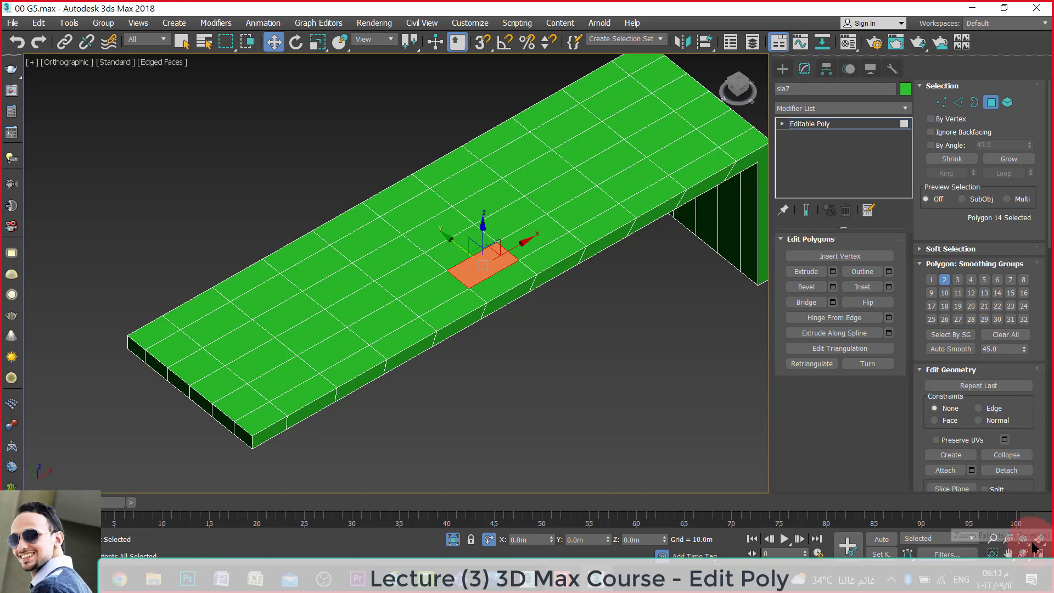
click(1022, 538)
drag(388, 324, 409, 259)
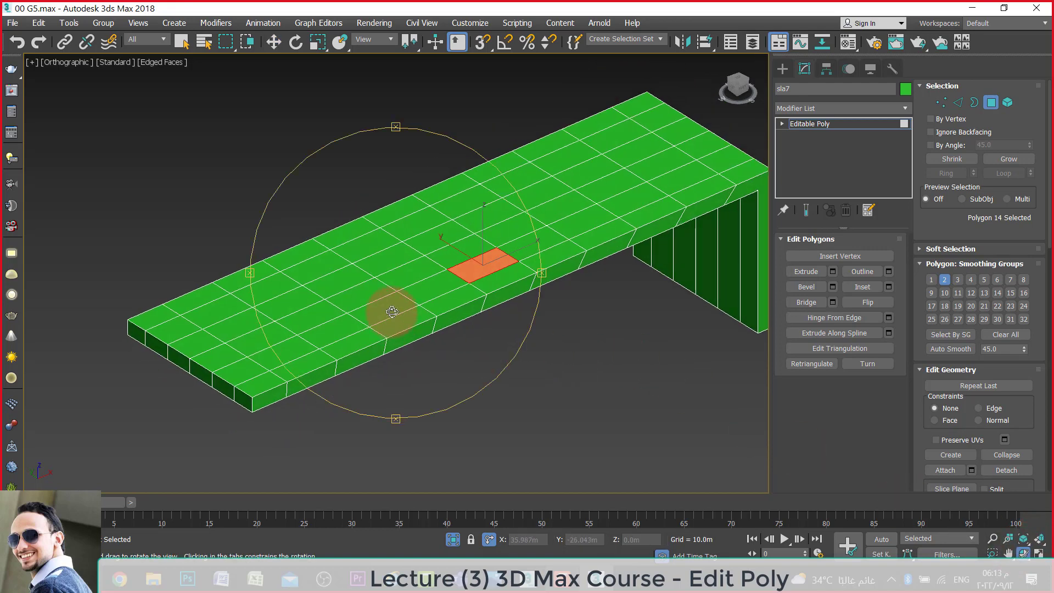
key(shift+z)
key(w)
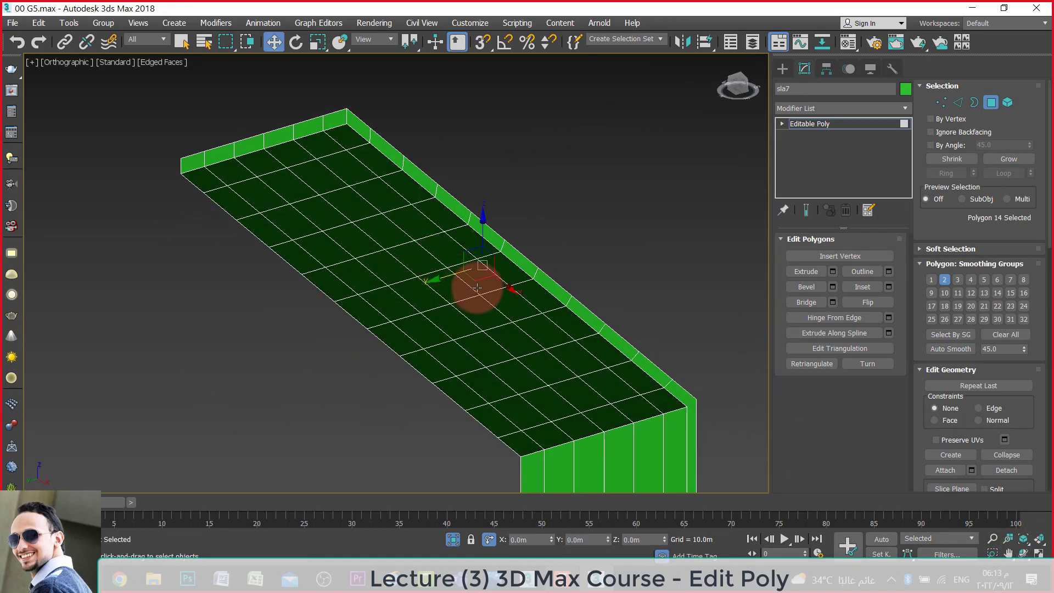
ctrl+click(482, 280)
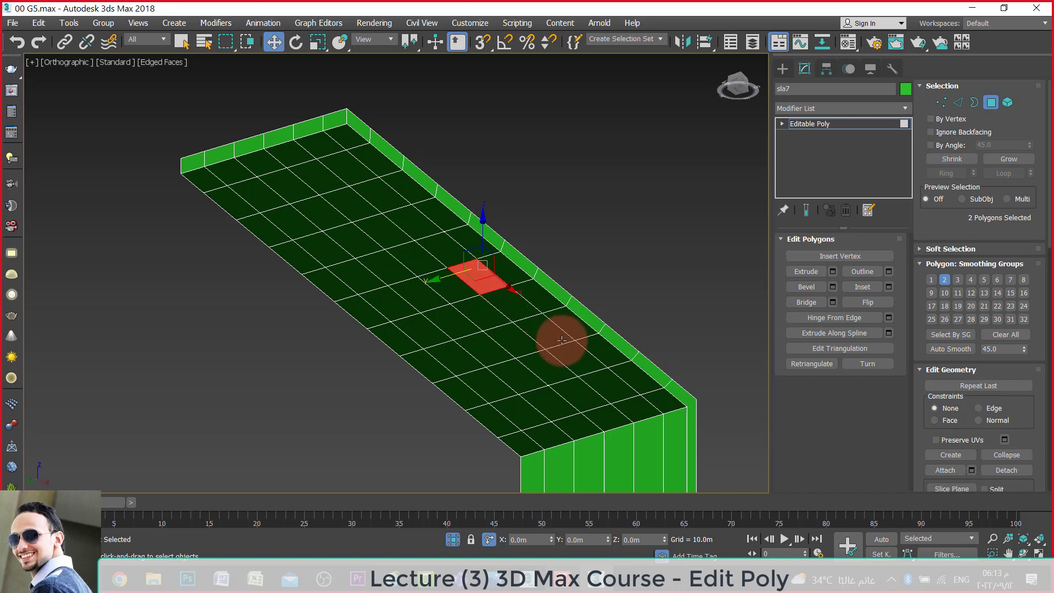
click(1023, 538)
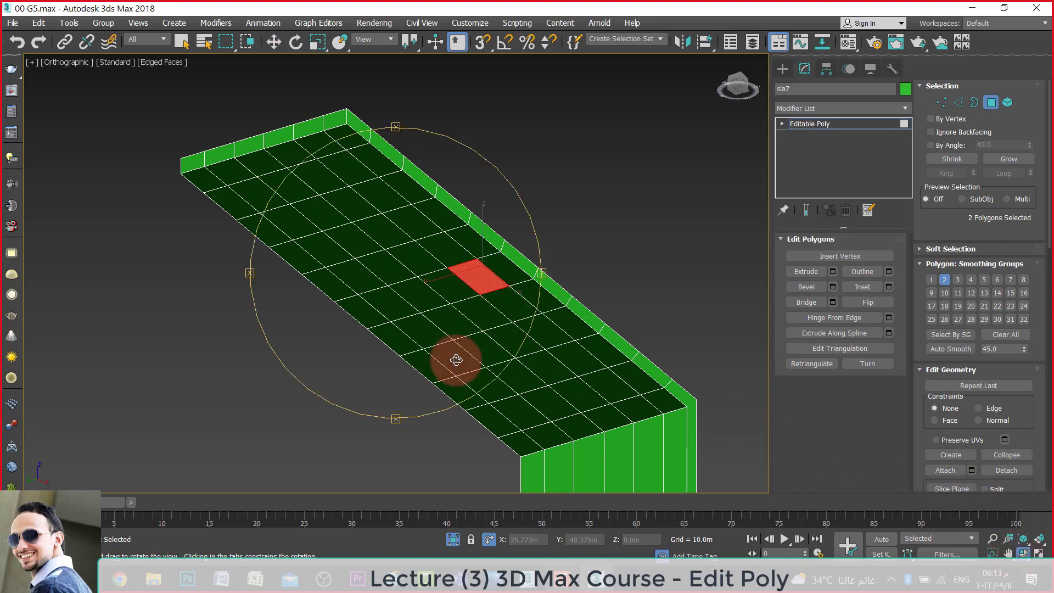
mouse_move(460, 313)
mouse_down()
mouse_move(412, 355)
mouse_move(377, 356)
mouse_up()
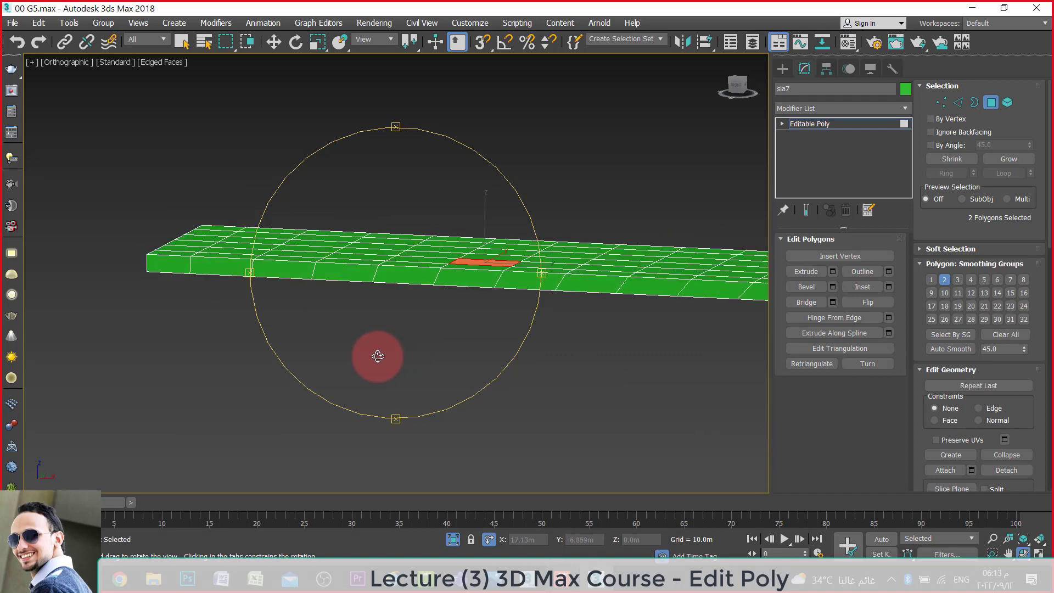
drag(378, 356, 426, 395)
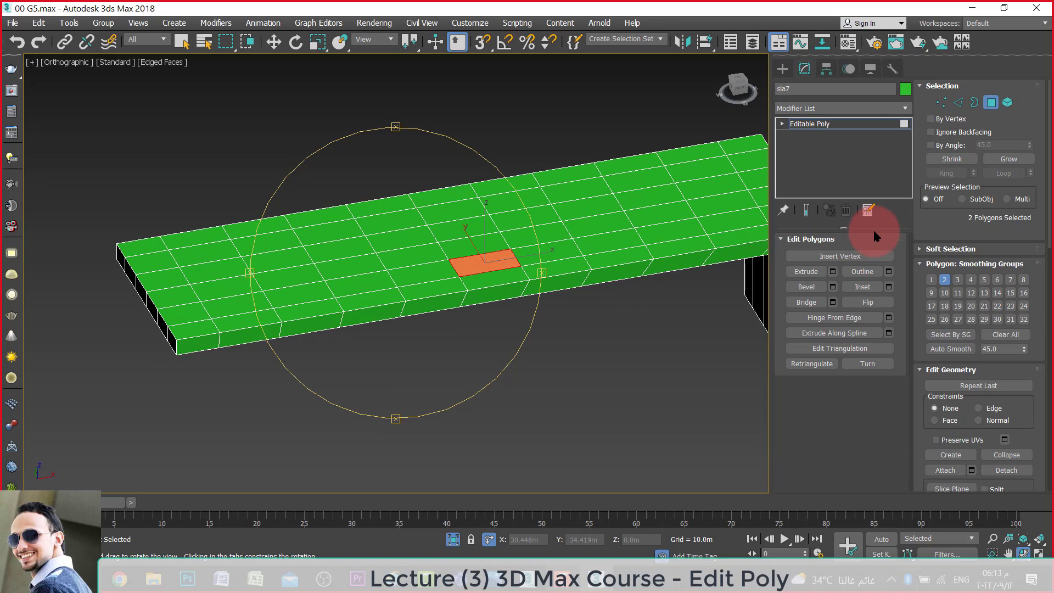
Bridge the two selected polygons into an opening through the slab.
key(w)
click(860, 353)
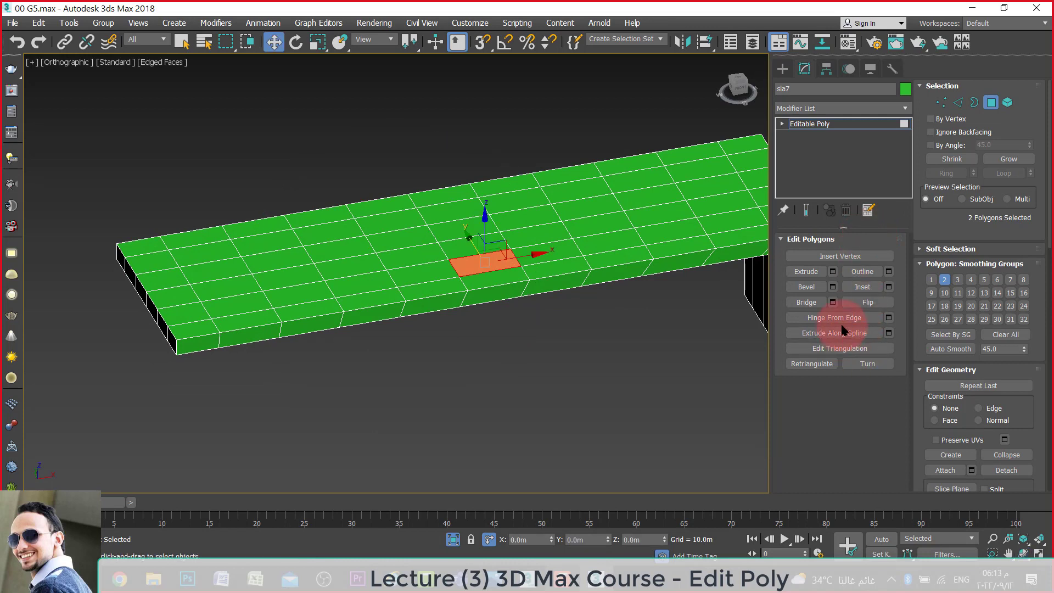
click(806, 303)
scroll(483, 265, up, 3)
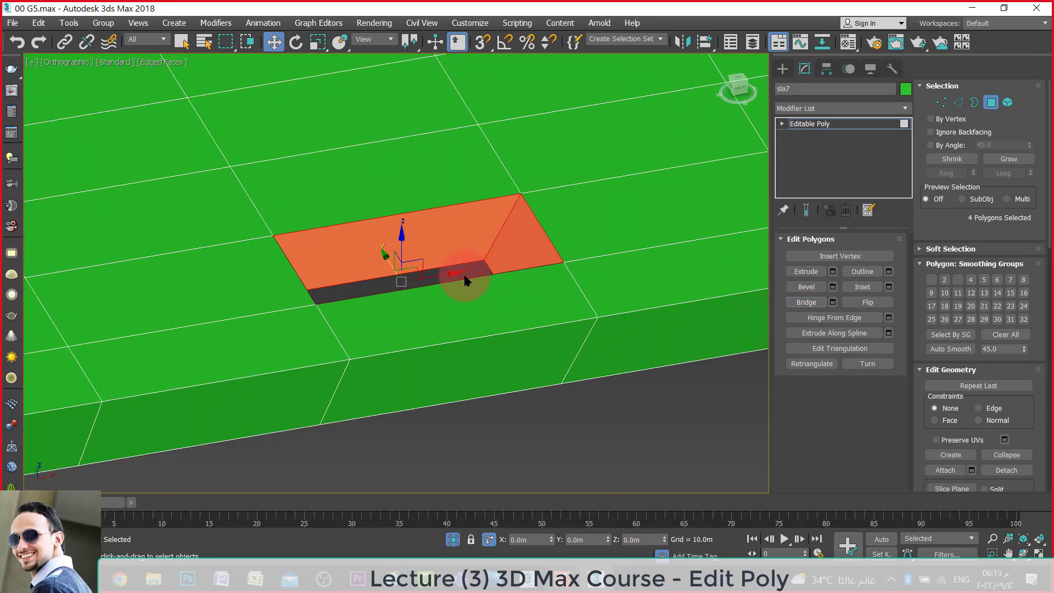
scroll(467, 278, up, 3)
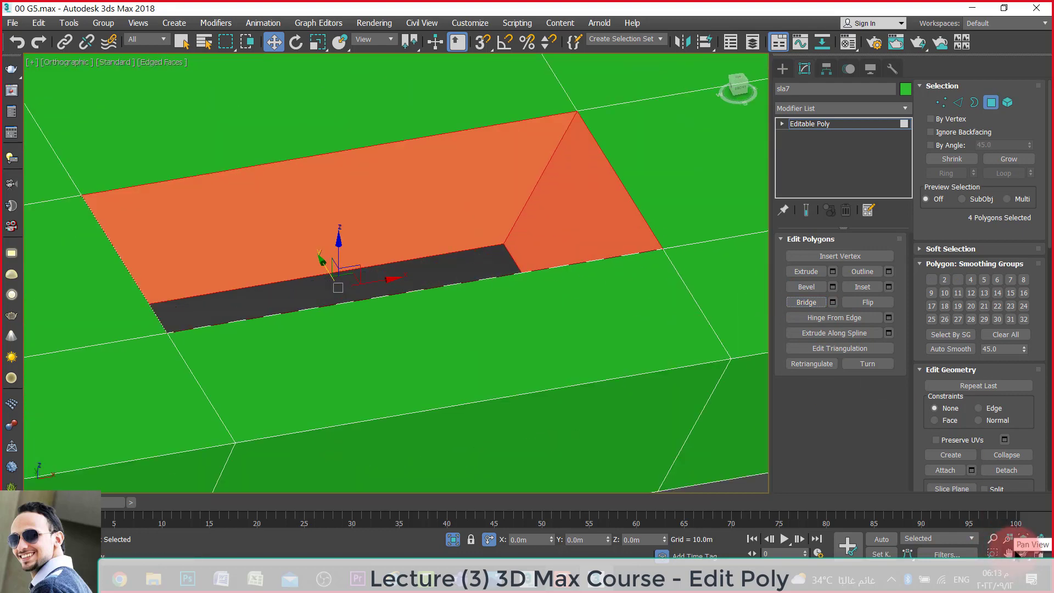
Orbit around the new opening, then switch to the building render photo.
click(1009, 553)
click(1023, 553)
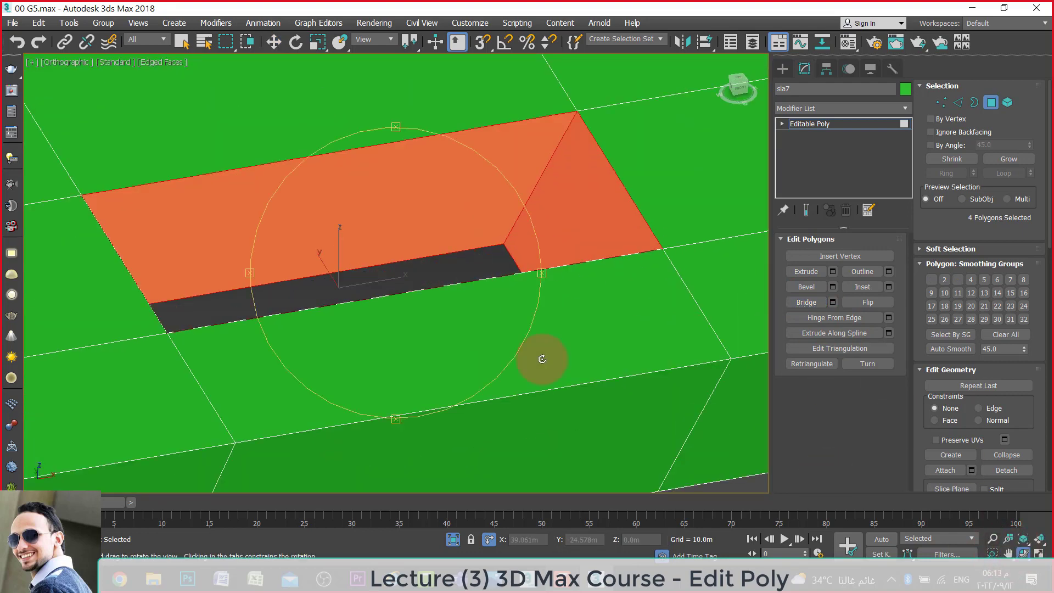
mouse_move(541, 358)
mouse_down()
mouse_move(489, 301)
mouse_move(456, 290)
mouse_move(494, 337)
mouse_move(471, 263)
mouse_move(312, 289)
mouse_move(306, 250)
mouse_up()
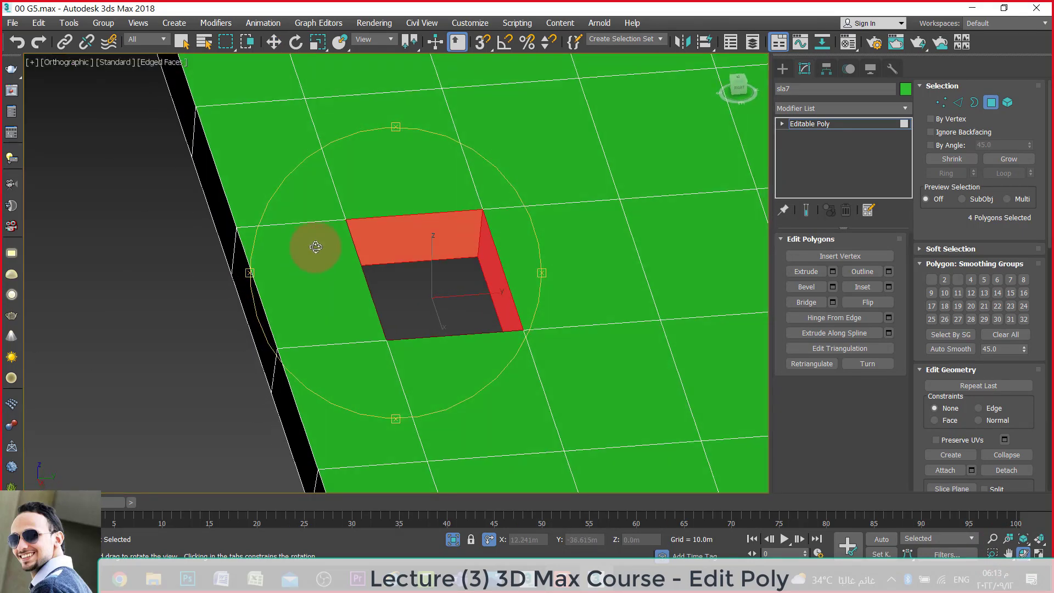
scroll(334, 195, down, 5)
mouse_move(330, 199)
mouse_down()
mouse_move(364, 287)
mouse_move(369, 376)
mouse_up()
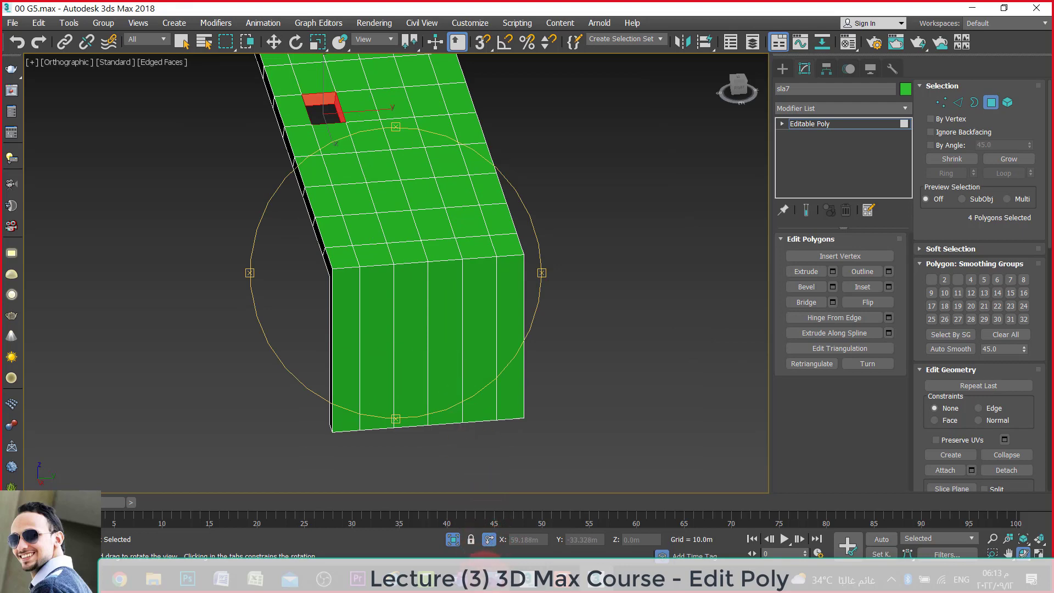
key(alt+Tab)
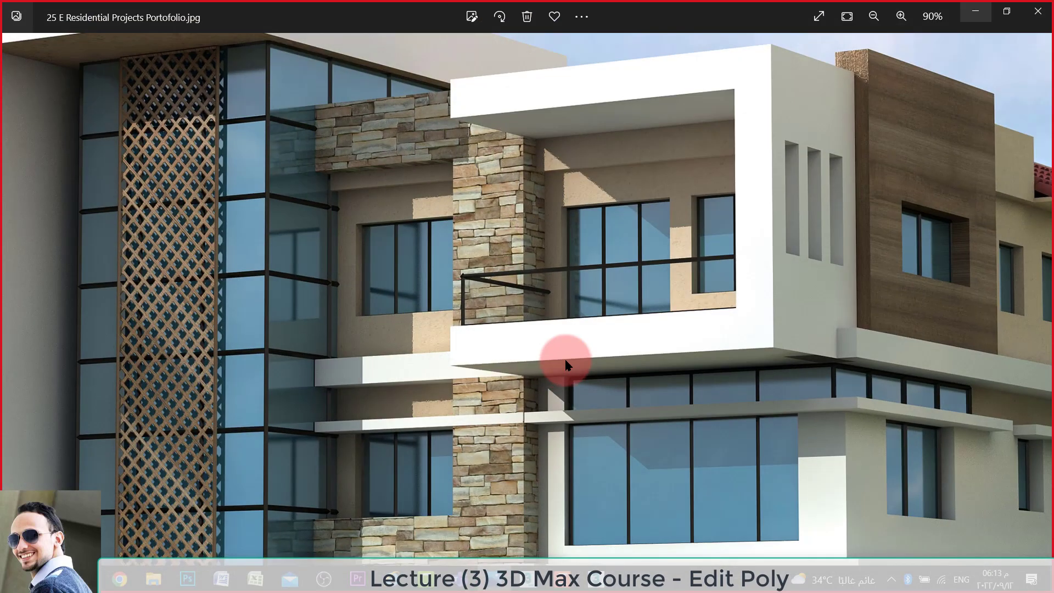
scroll(823, 197, up, 3)
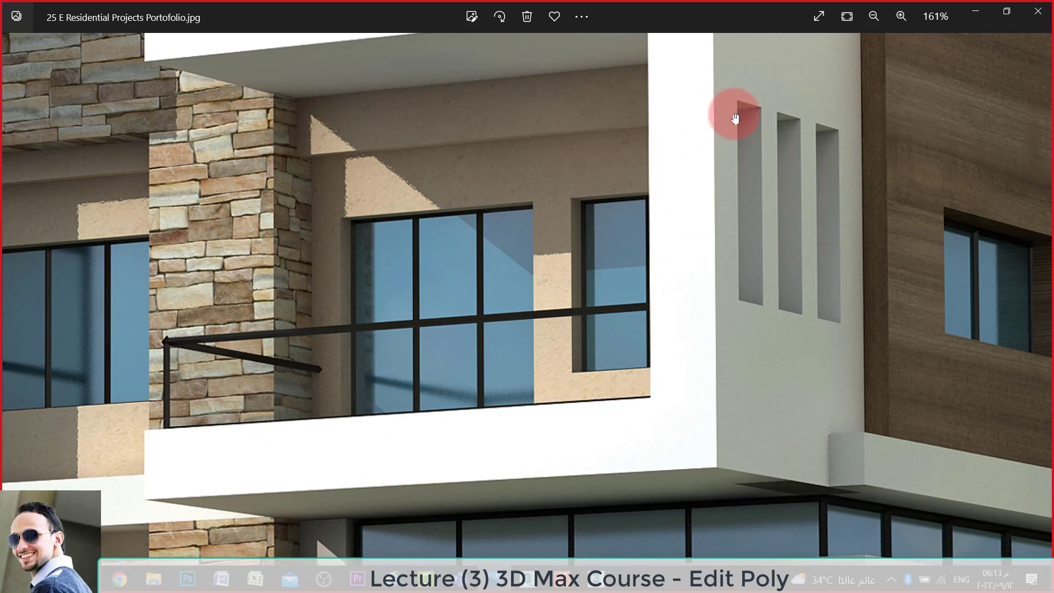
drag(642, 170, 455, 236)
scroll(456, 236, down, 2)
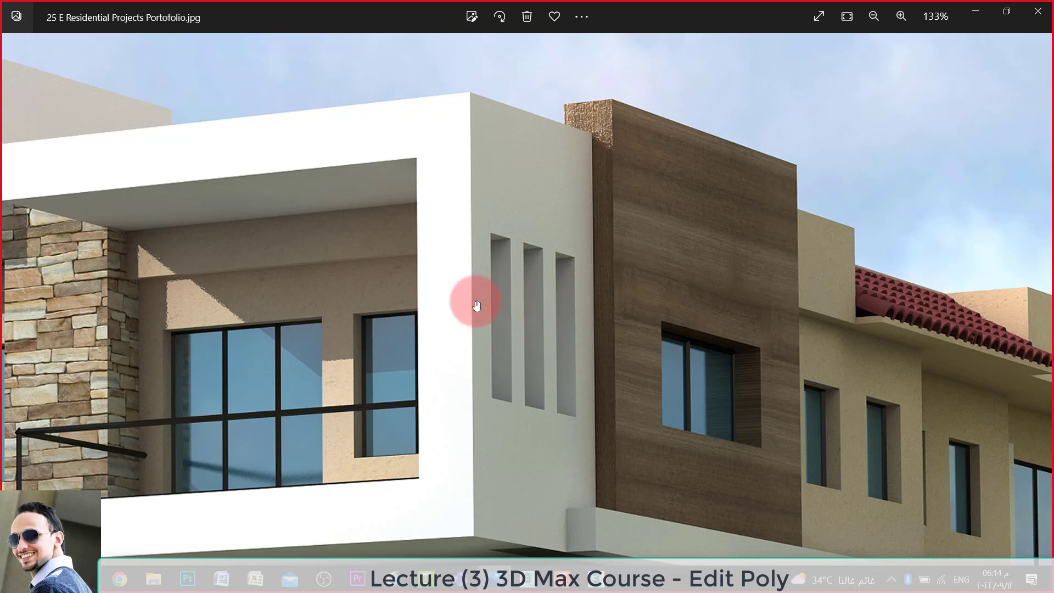
scroll(492, 253, down, 3)
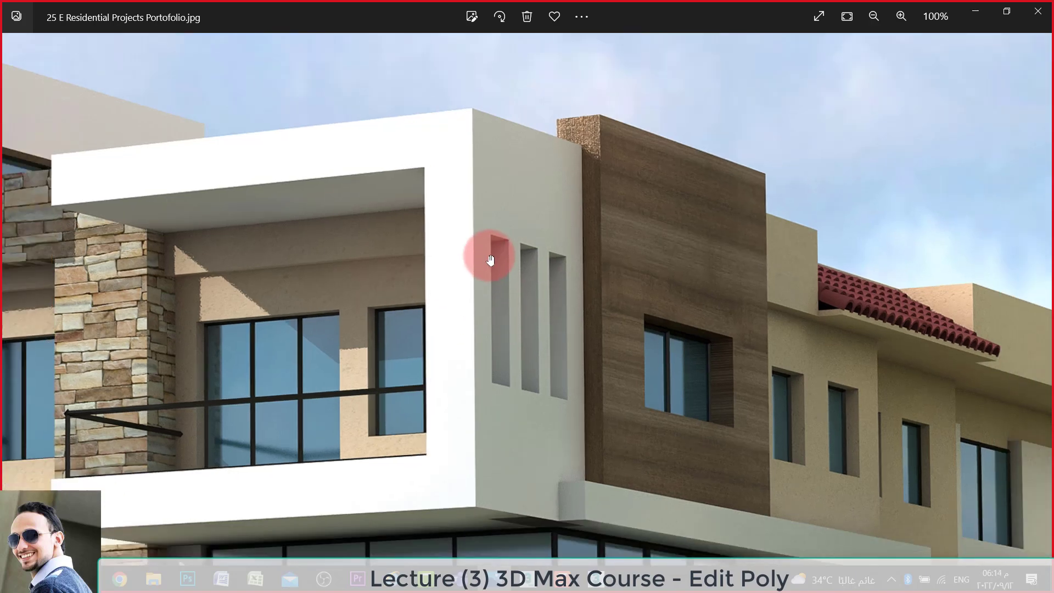
scroll(360, 275, down, 2)
scroll(514, 268, up, 2)
mouse_move(514, 269)
mouse_down()
mouse_move(388, 243)
mouse_move(313, 273)
mouse_move(225, 274)
mouse_up()
drag(787, 290, 704, 282)
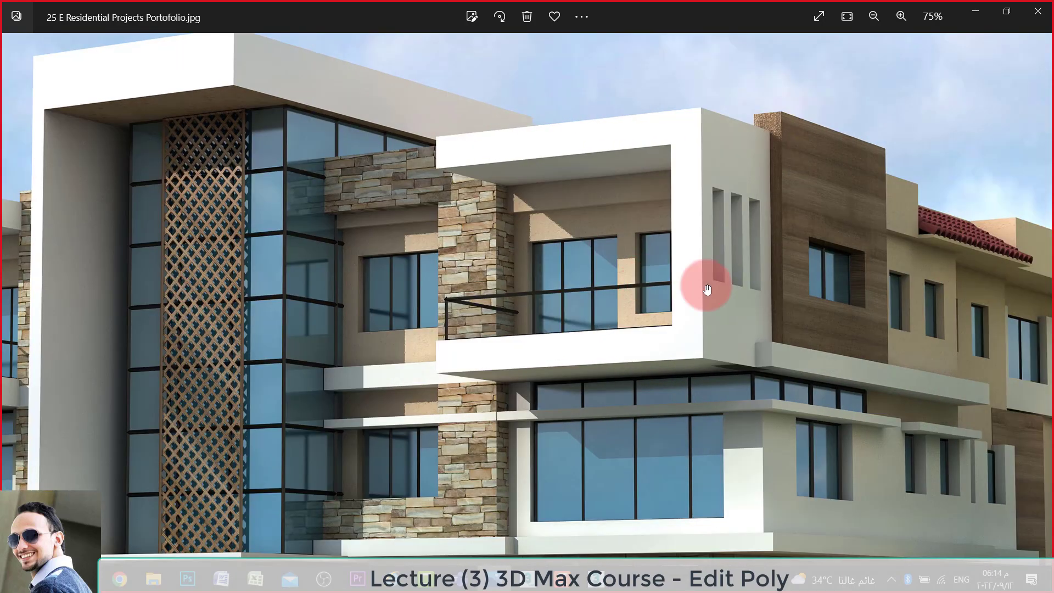
scroll(700, 294, up, 1)
scroll(618, 232, up, 2)
scroll(627, 195, up, 1)
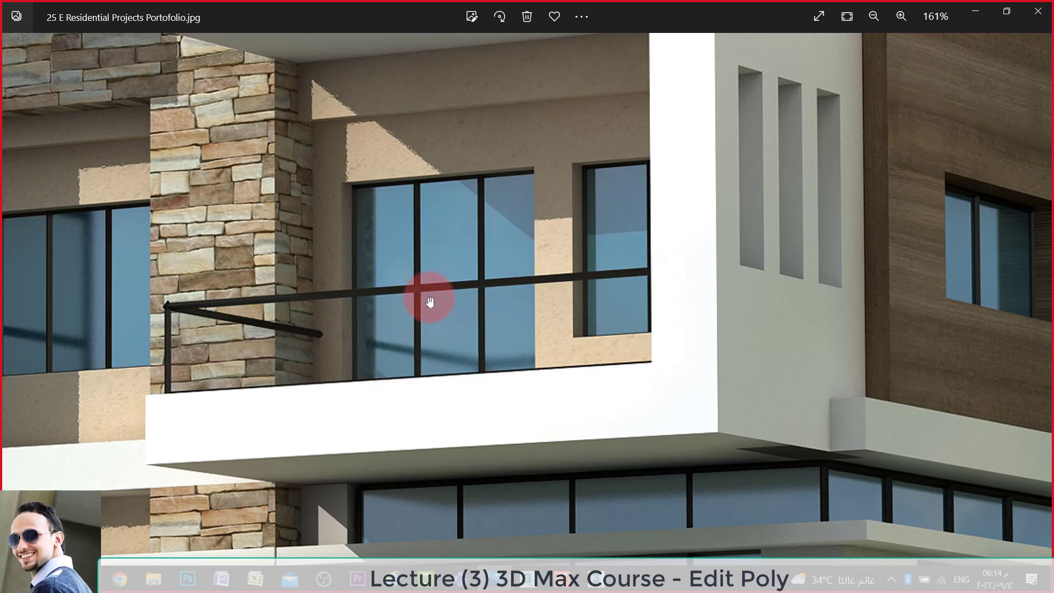
scroll(181, 251, down, 2)
scroll(640, 278, down, 2)
scroll(736, 226, up, 1)
scroll(489, 437, up, 1)
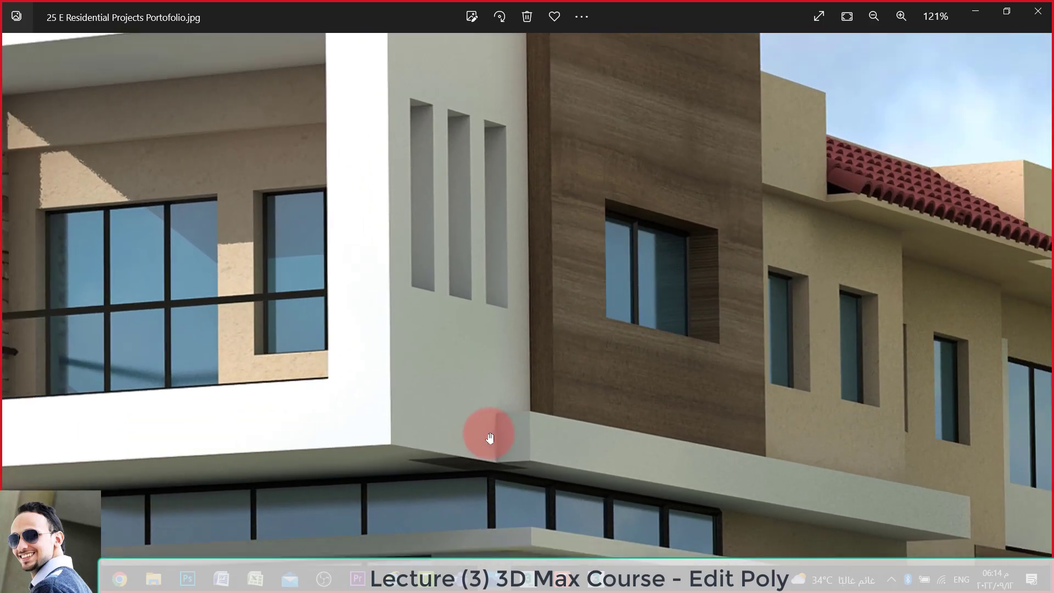
scroll(490, 437, down, 1)
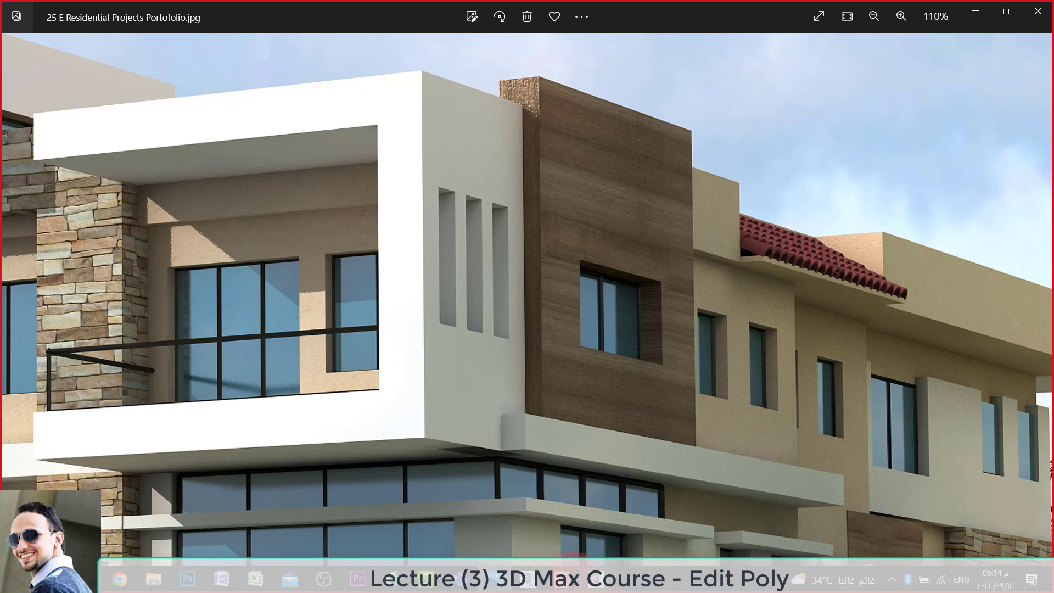
key(alt+Tab)
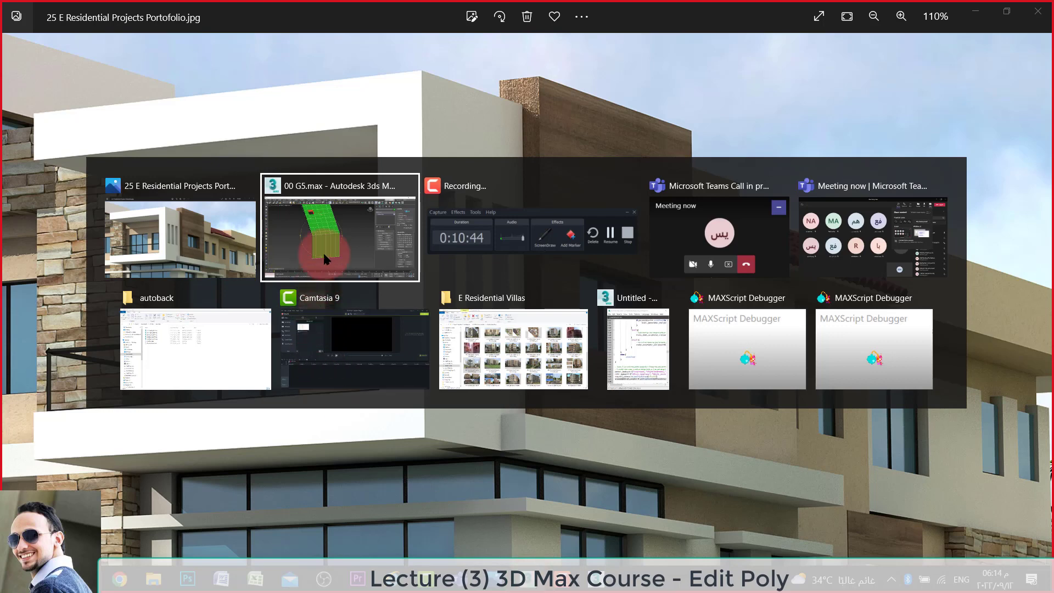
mouse_move(339, 229)
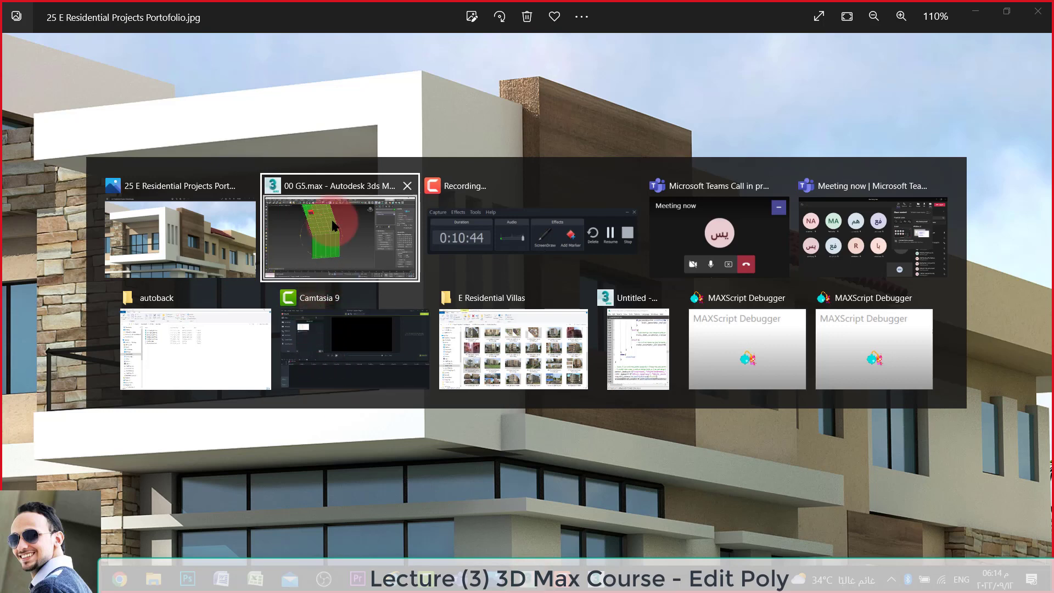
click(334, 225)
Frame the slab in Top view, clear the polygon selection, and enter Vertex mode in wireframe.
mouse_move(384, 335)
alt+middle_down()
mouse_move(411, 353)
mouse_move(461, 355)
mouse_move(376, 206)
mouse_move(454, 197)
mouse_move(380, 448)
alt+middle_up()
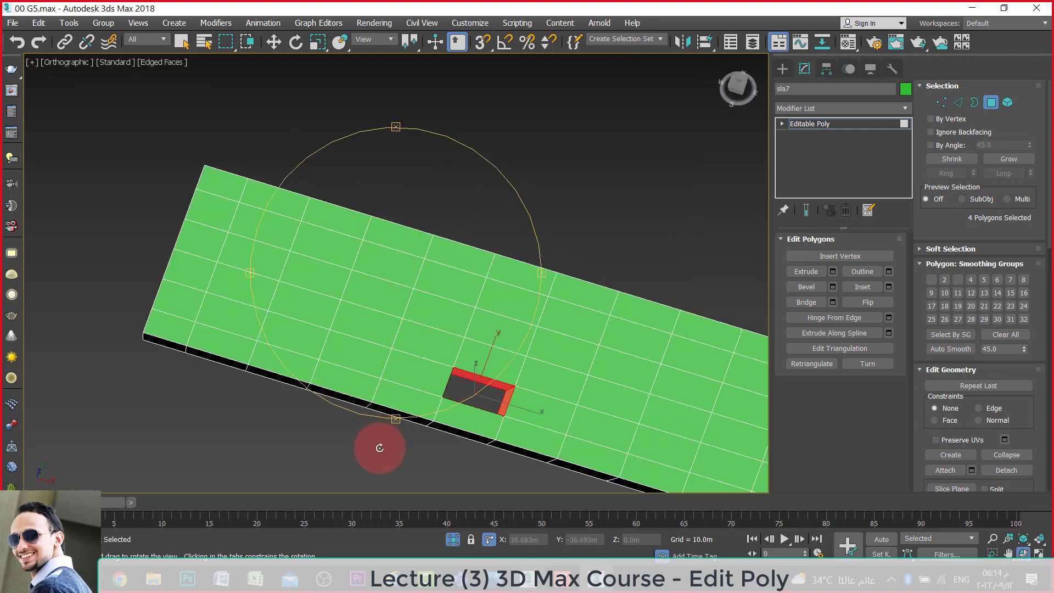
key(t)
key(z)
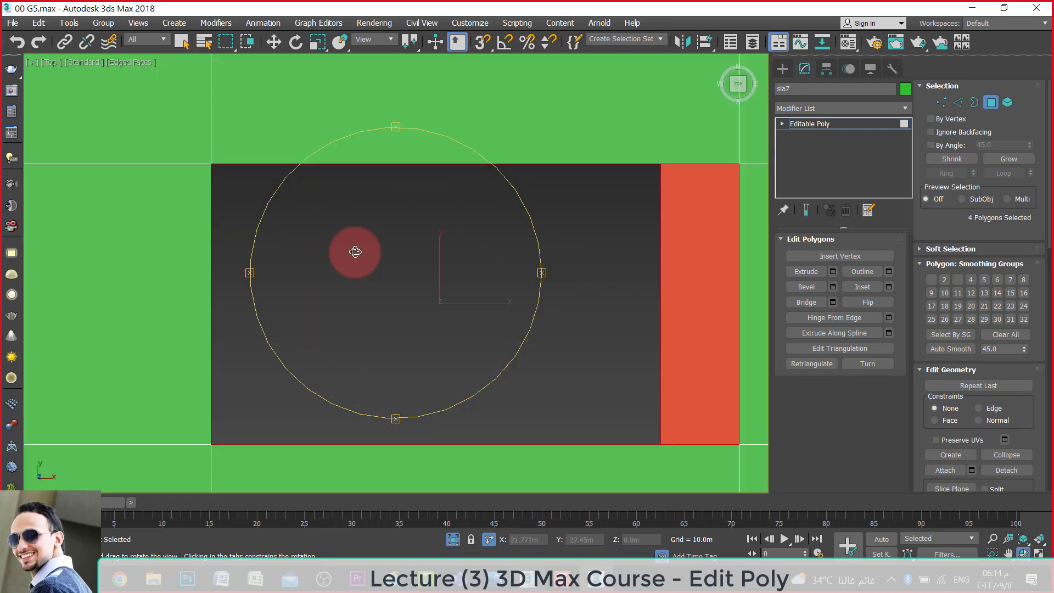
scroll(395, 274, down, 5)
key(w)
scroll(471, 294, down, 3)
scroll(548, 263, down, 2)
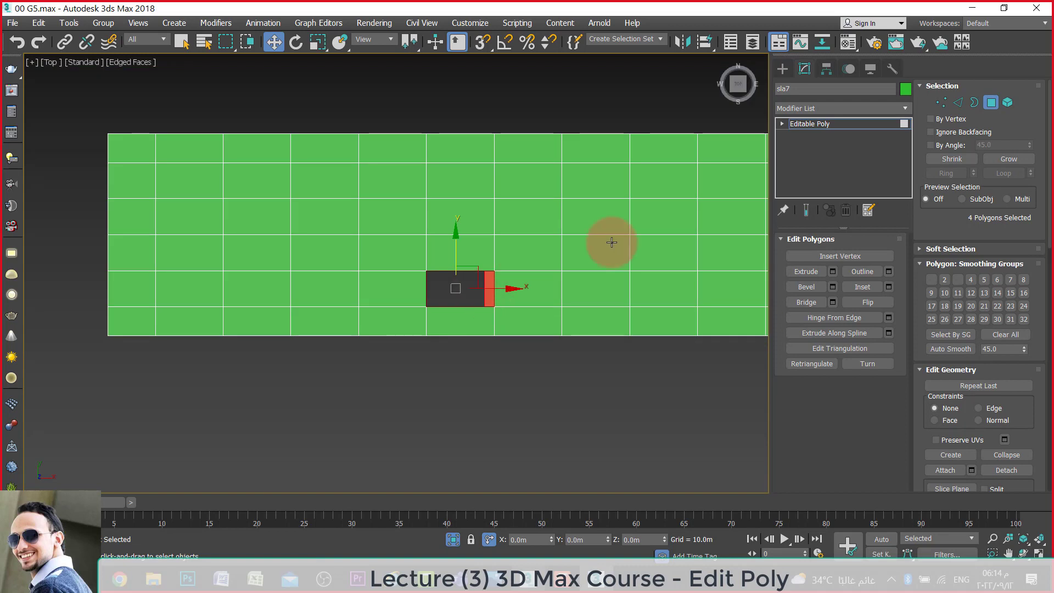
click(958, 102)
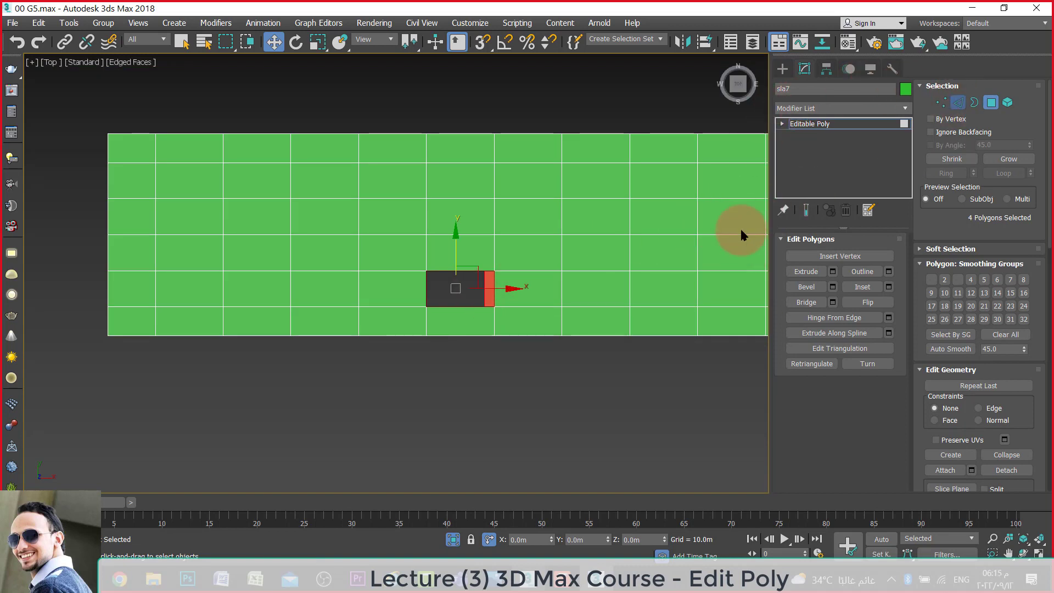
click(957, 102)
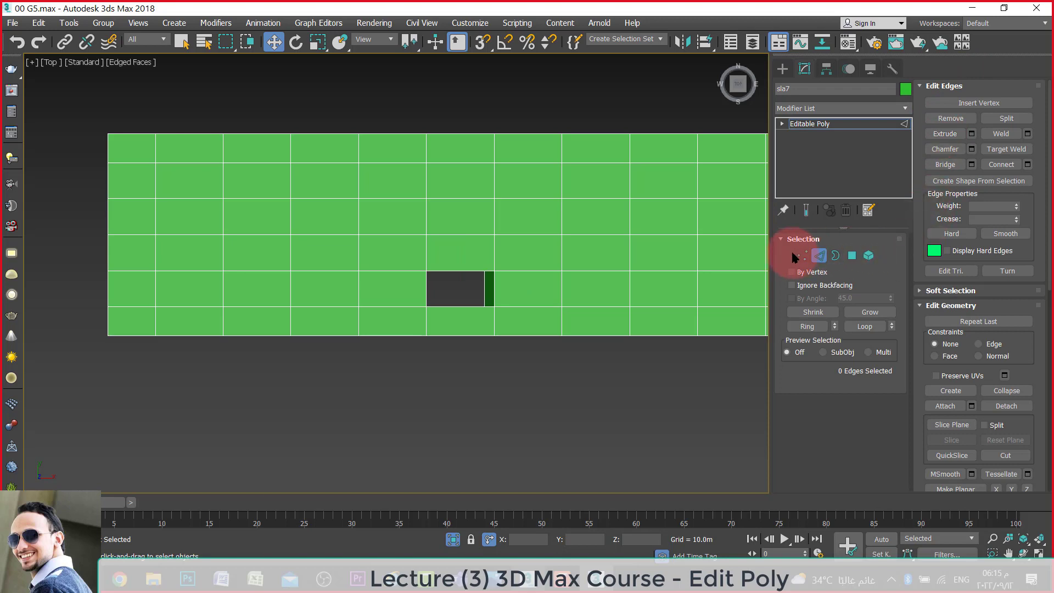
click(801, 255)
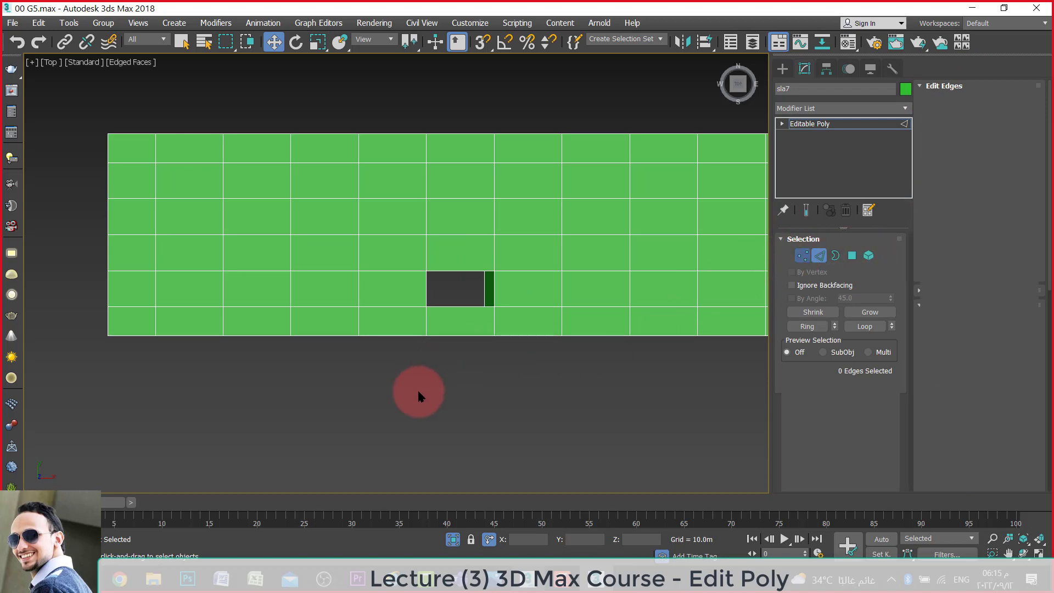
key(F3)
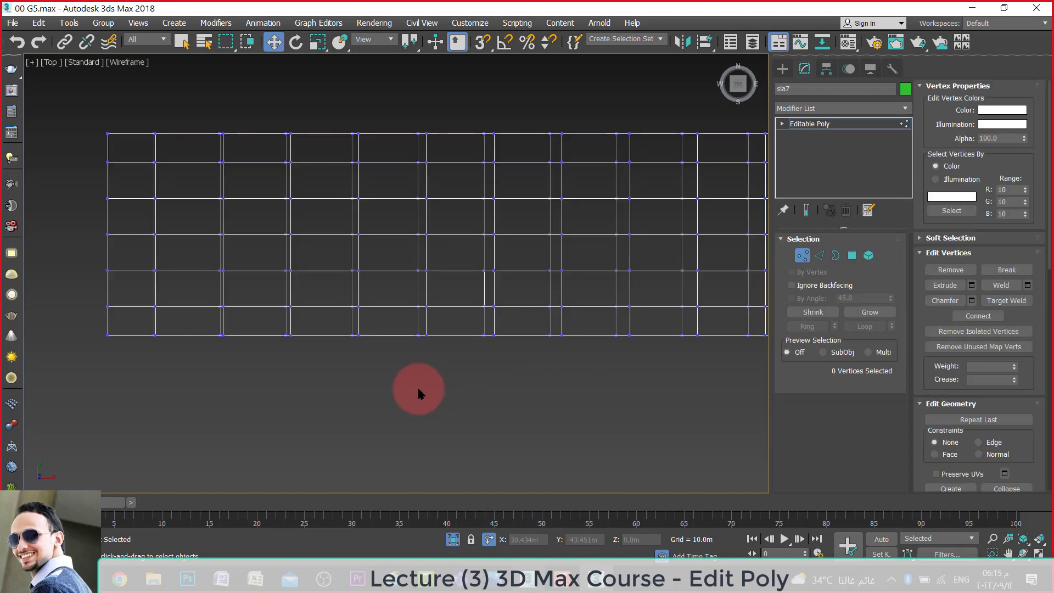
Slide vertex columns left along X and two columns beside the opening slightly right.
mouse_move(326, 361)
mouse_down()
mouse_move(355, 108)
mouse_move(431, 117)
mouse_up()
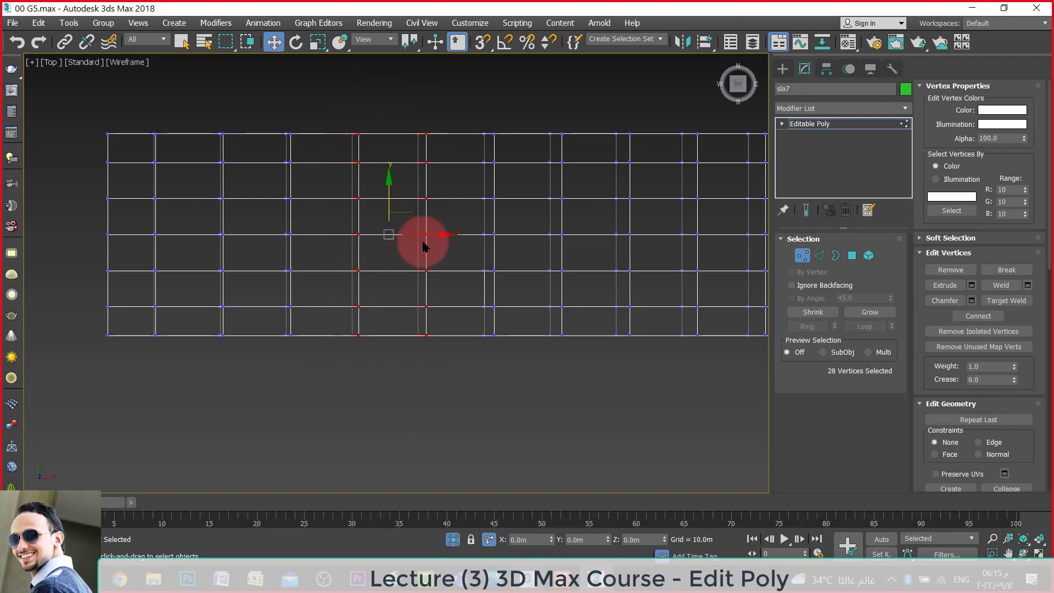
drag(428, 232, 397, 233)
drag(360, 372, 418, 124)
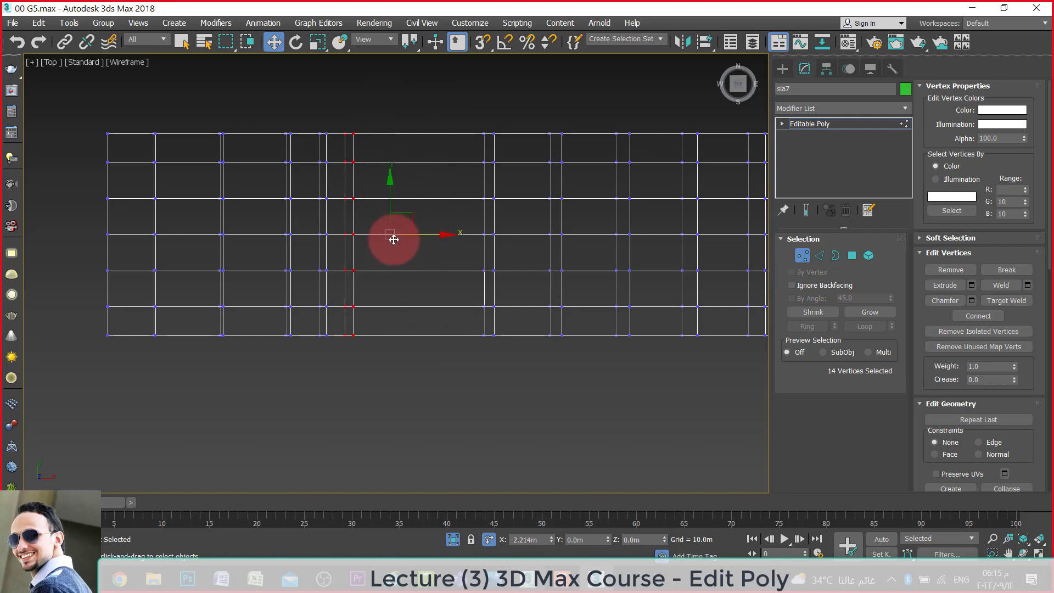
drag(434, 234, 378, 236)
scroll(368, 343, down, 3)
scroll(369, 339, up, 3)
drag(498, 125, 442, 335)
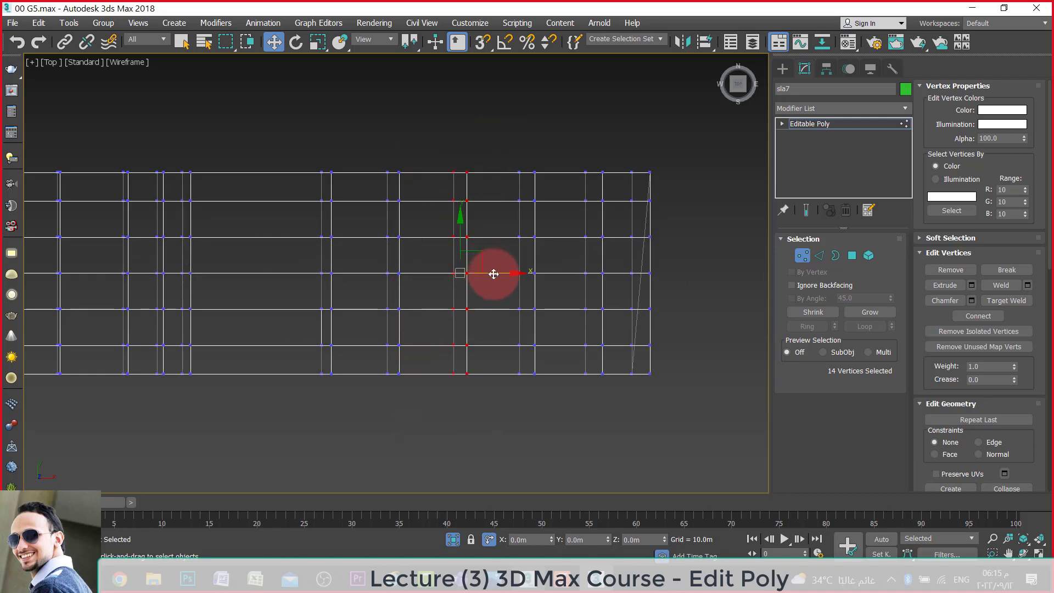
drag(493, 274, 508, 276)
key(f)
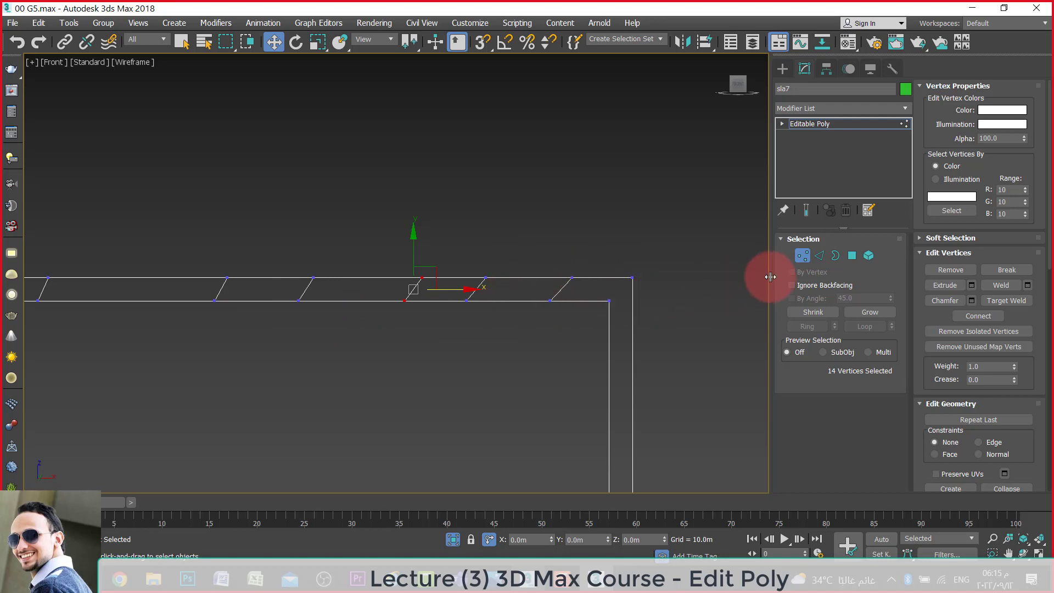
In Front view, move a top vertex along X so its slanted edge stands vertical.
scroll(719, 274, down, 3)
scroll(667, 272, up, 3)
scroll(755, 272, down, 3)
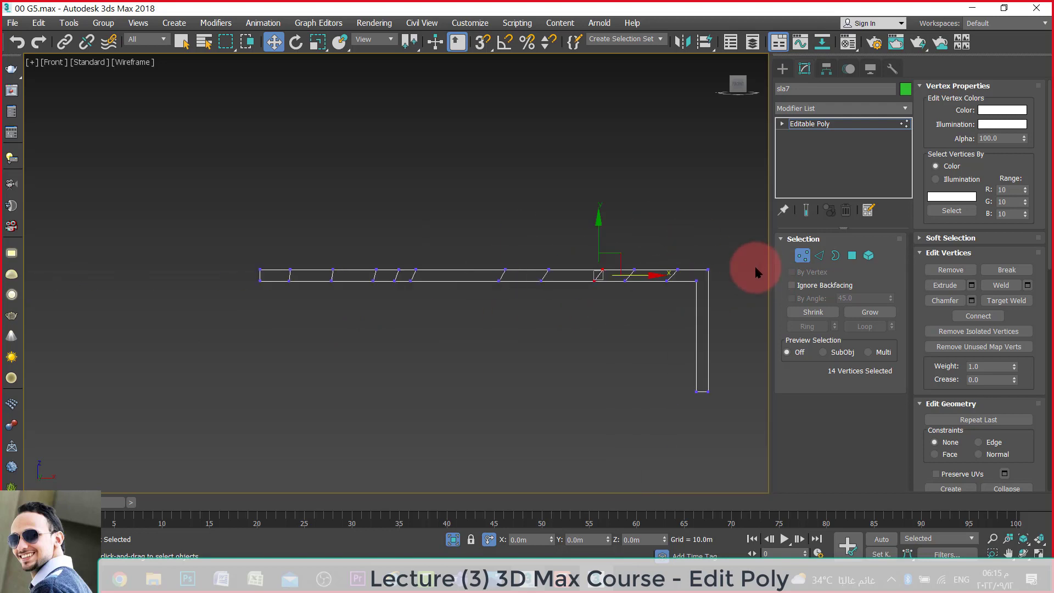
drag(491, 245, 281, 282)
scroll(285, 274, up, 3)
scroll(327, 278, up, 3)
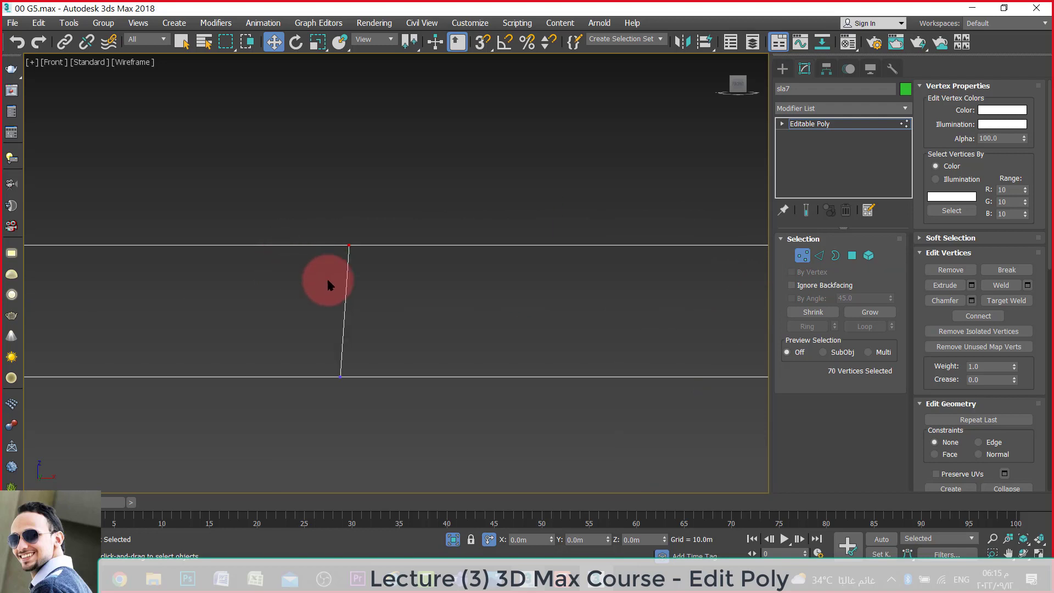
scroll(327, 278, up, 3)
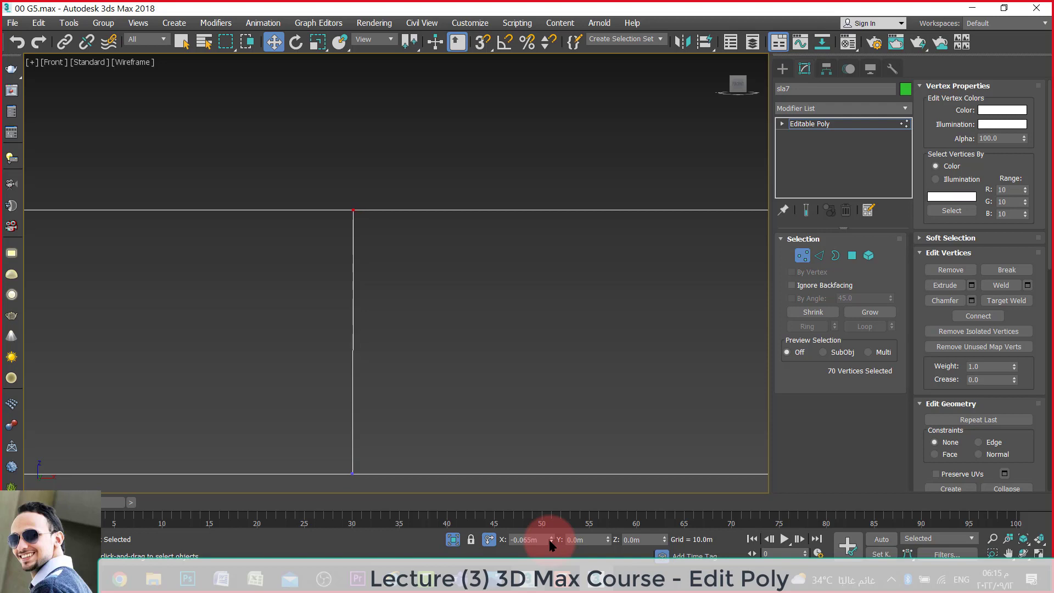
scroll(228, 374, down, 5)
scroll(301, 367, up, 1)
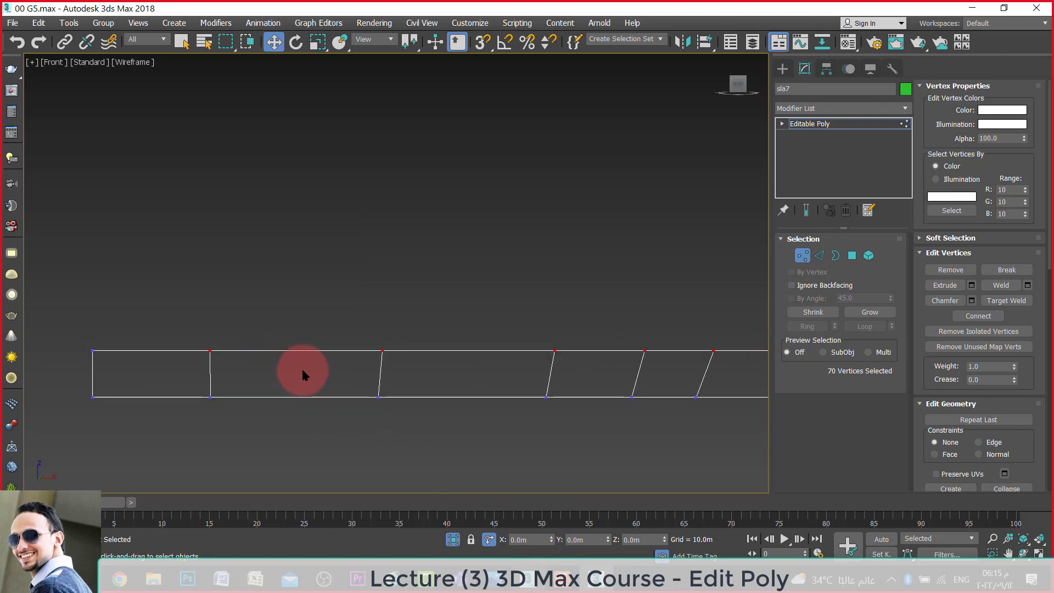
drag(354, 372, 420, 311)
scroll(387, 374, up, 4)
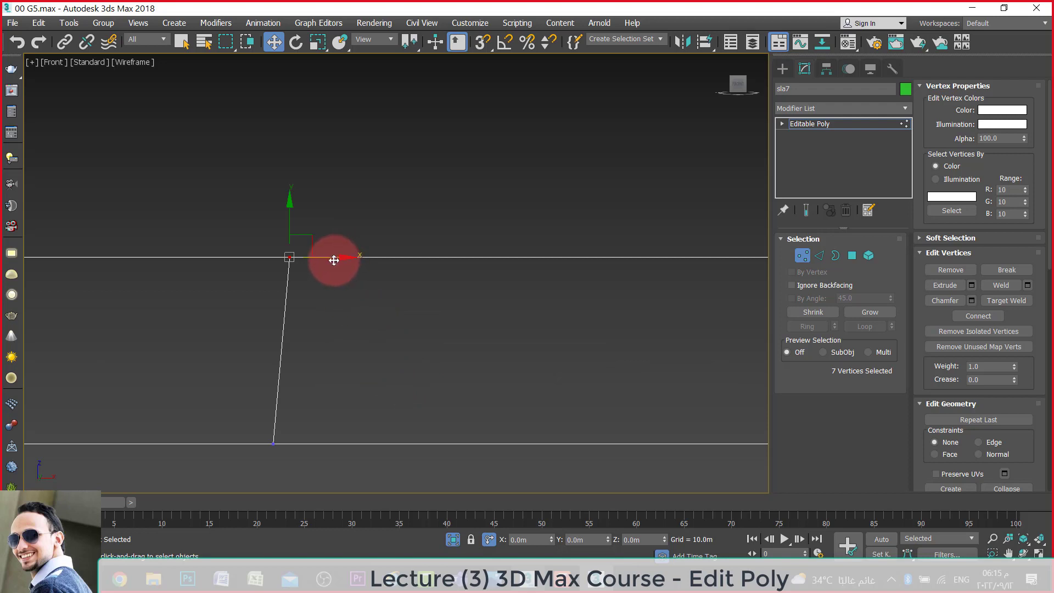
drag(334, 260, 320, 264)
Slide more top vertices left along X to straighten further slanted edges.
scroll(160, 301, down, 4)
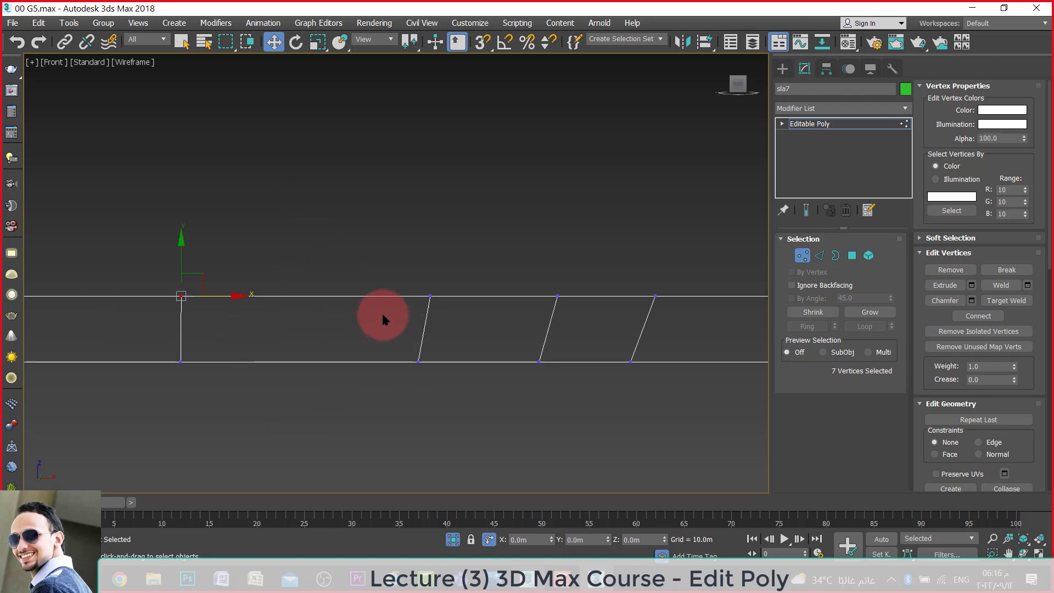
scroll(447, 297, up, 3)
scroll(448, 299, up, 1)
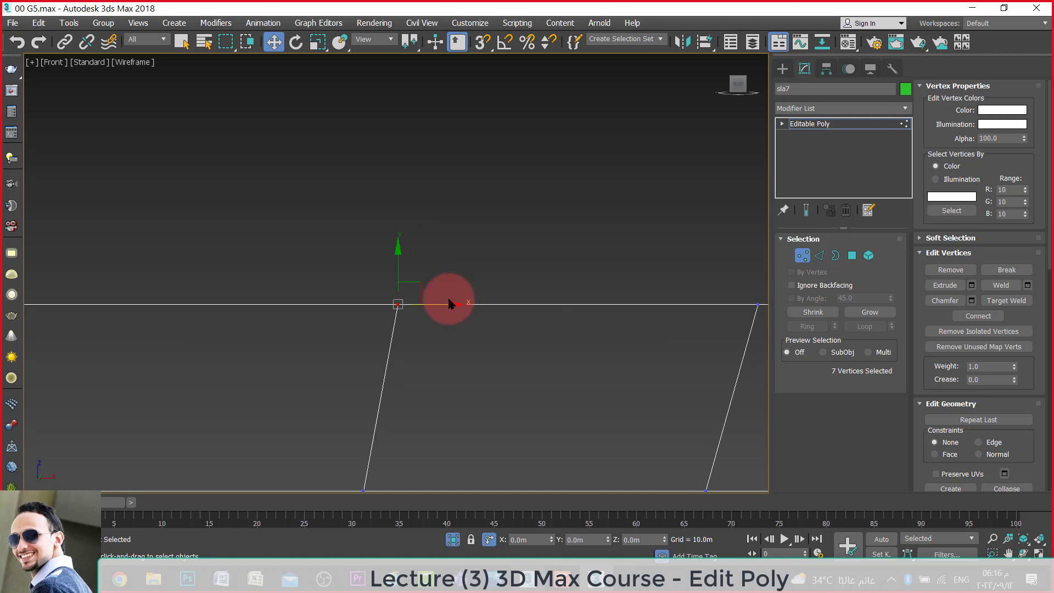
mouse_move(448, 302)
mouse_down()
mouse_move(396, 307)
mouse_move(415, 313)
mouse_move(369, 287)
mouse_up()
scroll(285, 451, down, 2)
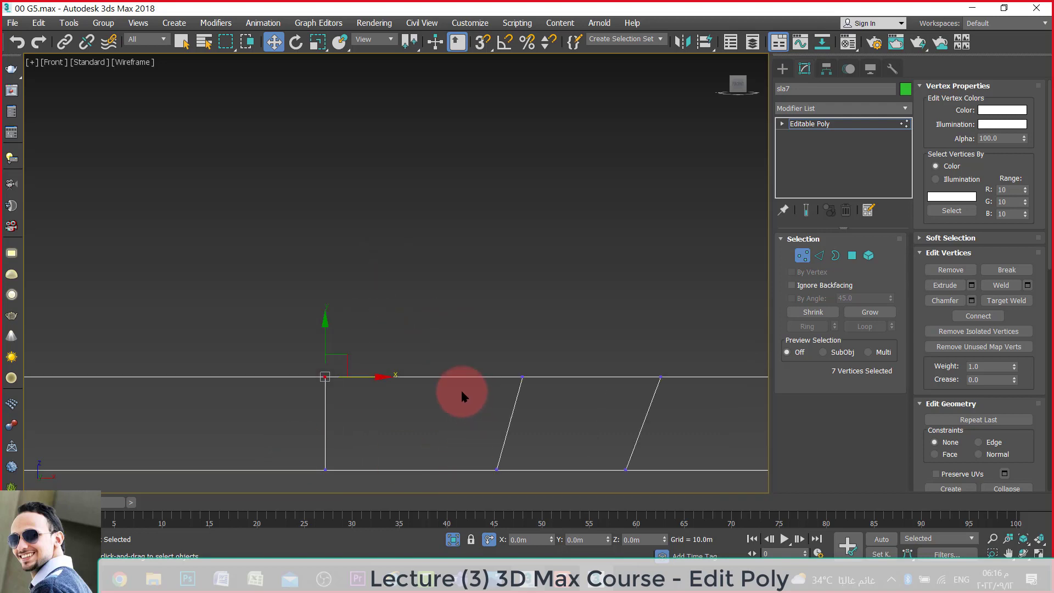
scroll(494, 397, up, 2)
drag(526, 401, 765, 346)
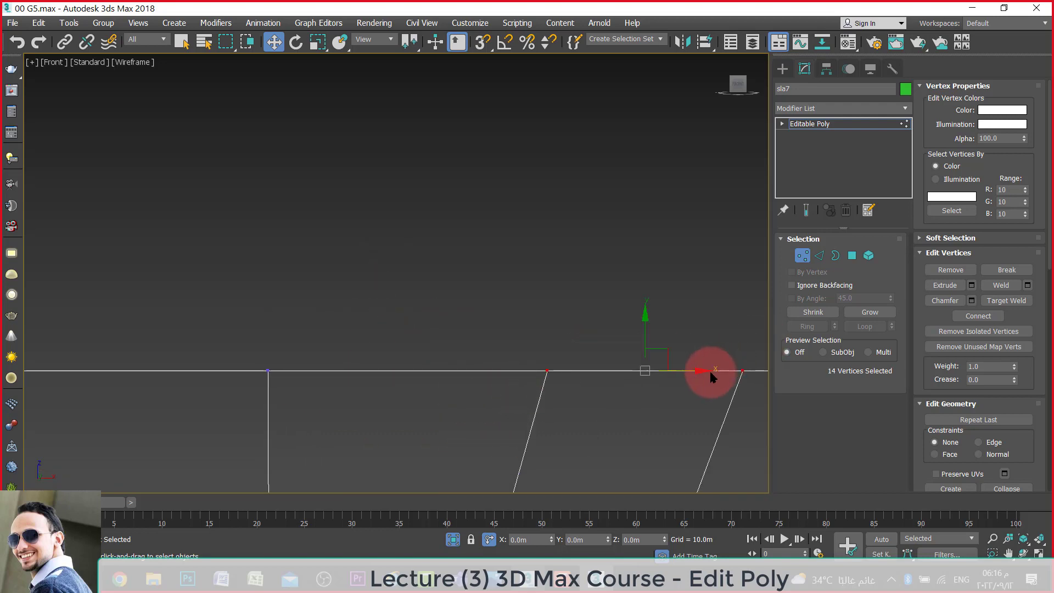
drag(698, 369, 665, 371)
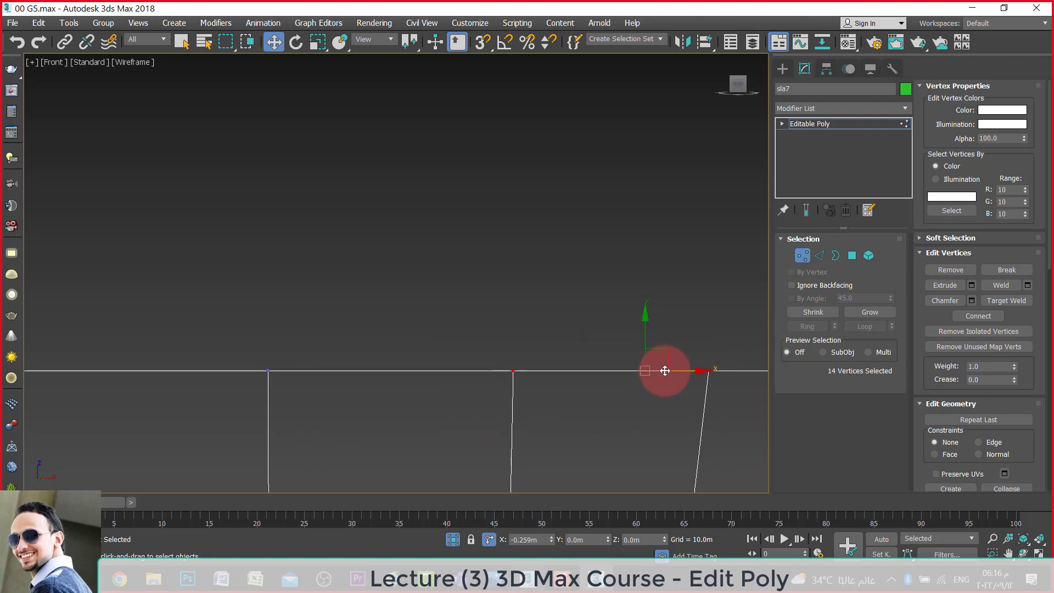
click(694, 382)
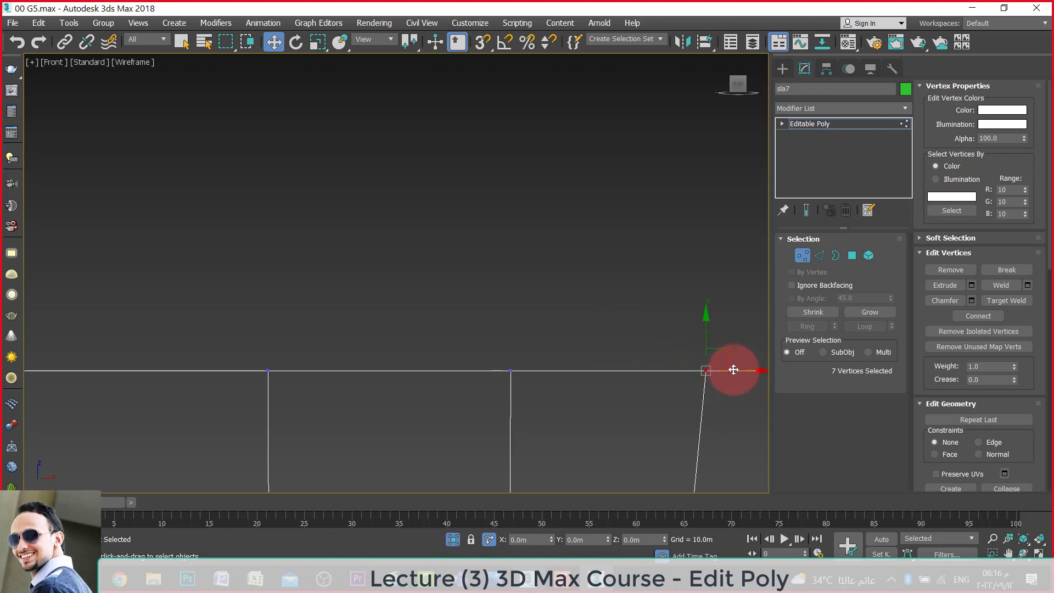
key(z)
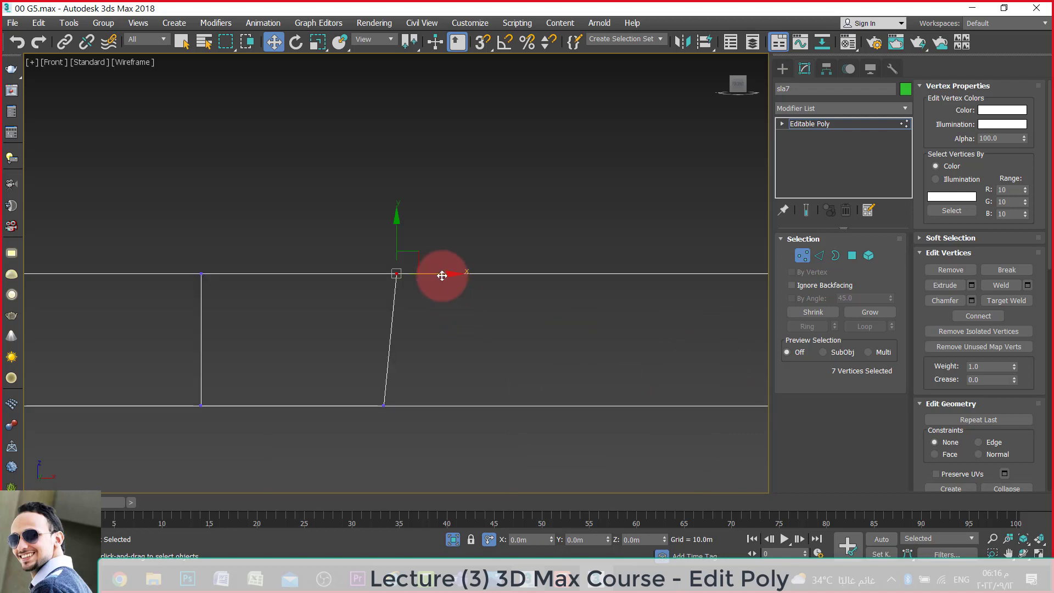
drag(436, 276, 432, 278)
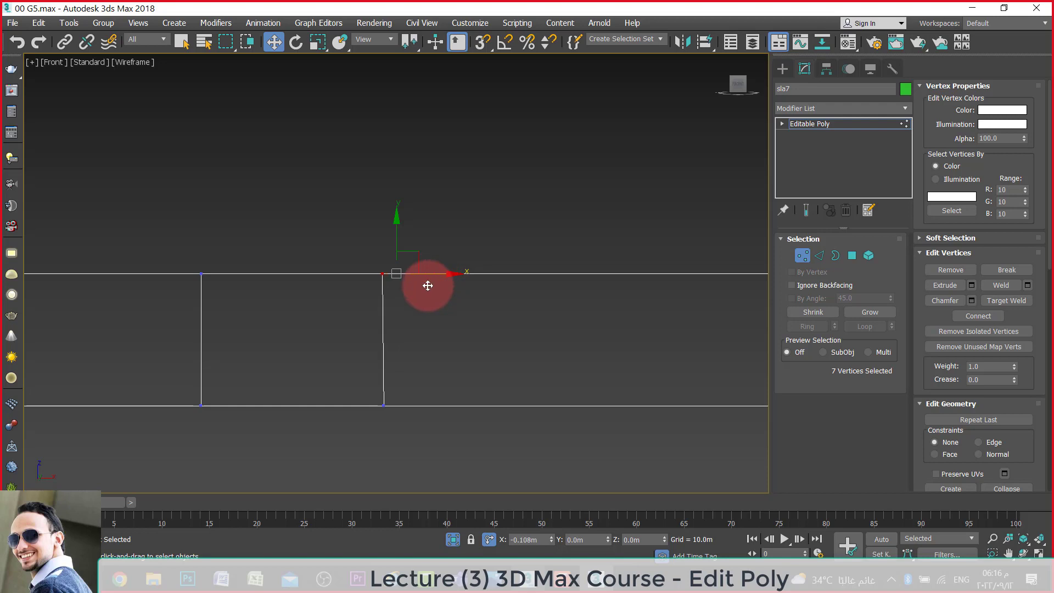
Box-select the row of top vertices and switch to Top view.
scroll(417, 324, down, 5)
scroll(527, 326, down, 3)
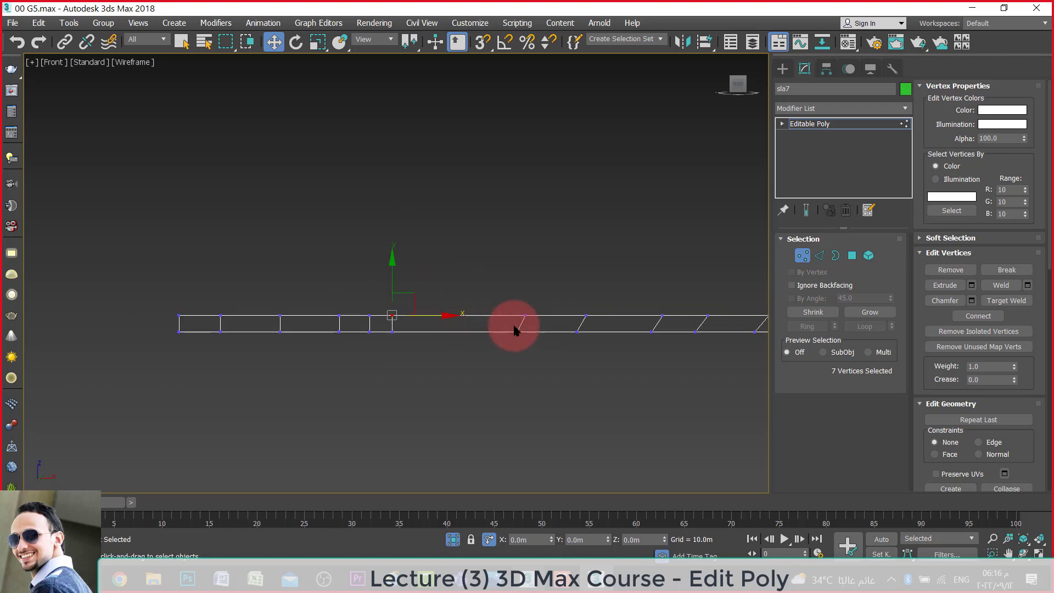
scroll(554, 316, up, 2)
drag(879, 268, 856, 277)
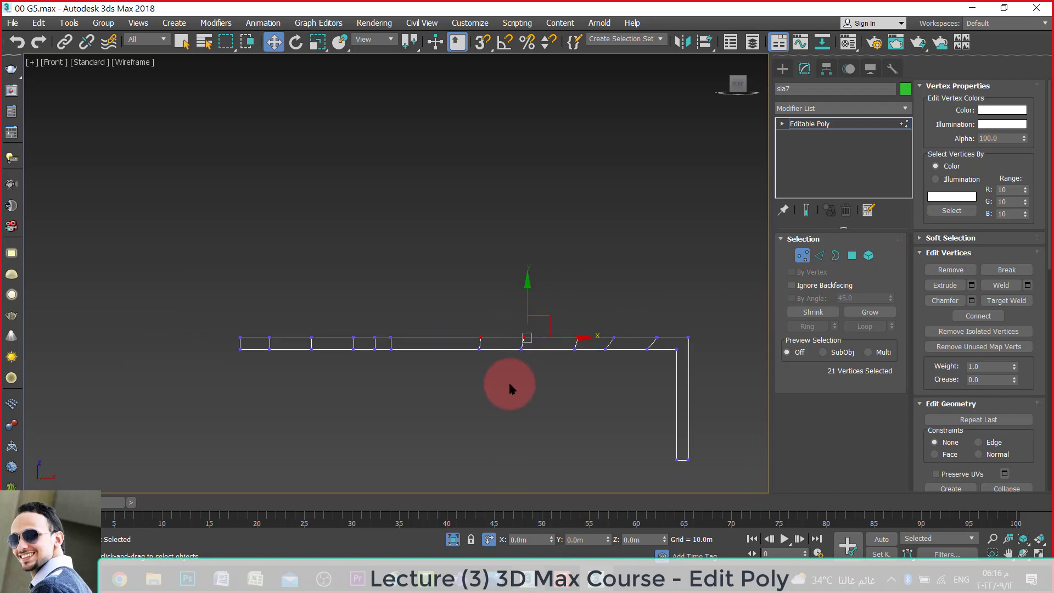
key(t)
scroll(488, 379, up, 4)
Orbit to a shaded 3D view of the slab and switch to Polygon mode.
scroll(548, 367, down, 7)
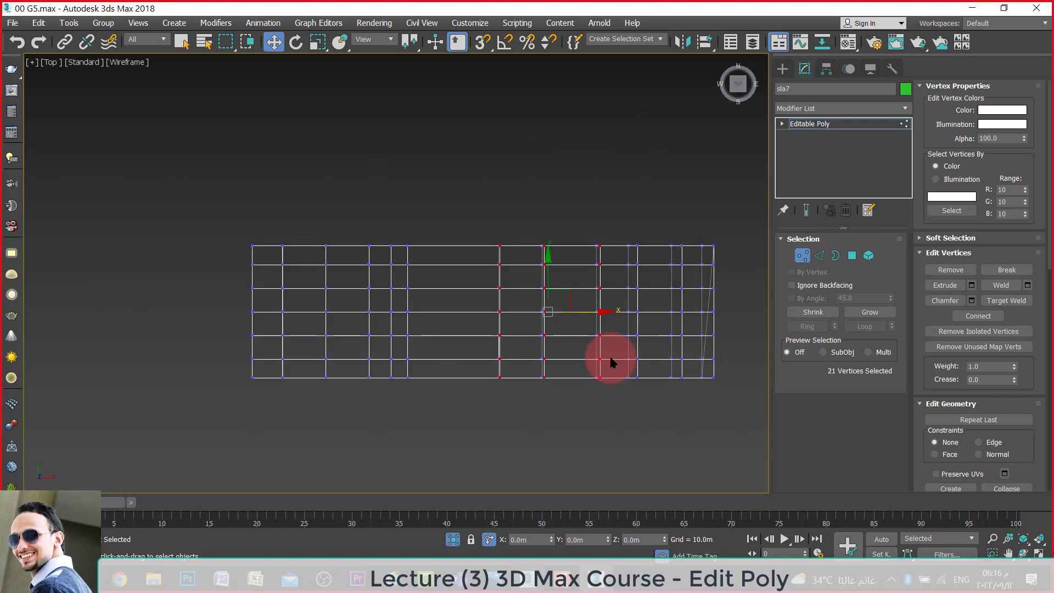
click(1023, 552)
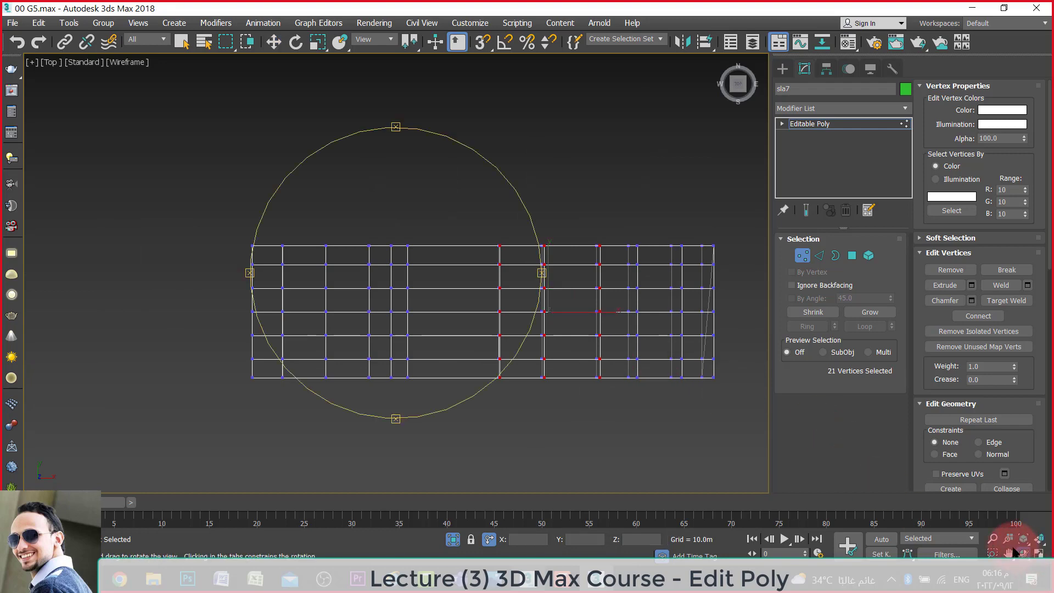
drag(467, 406, 447, 332)
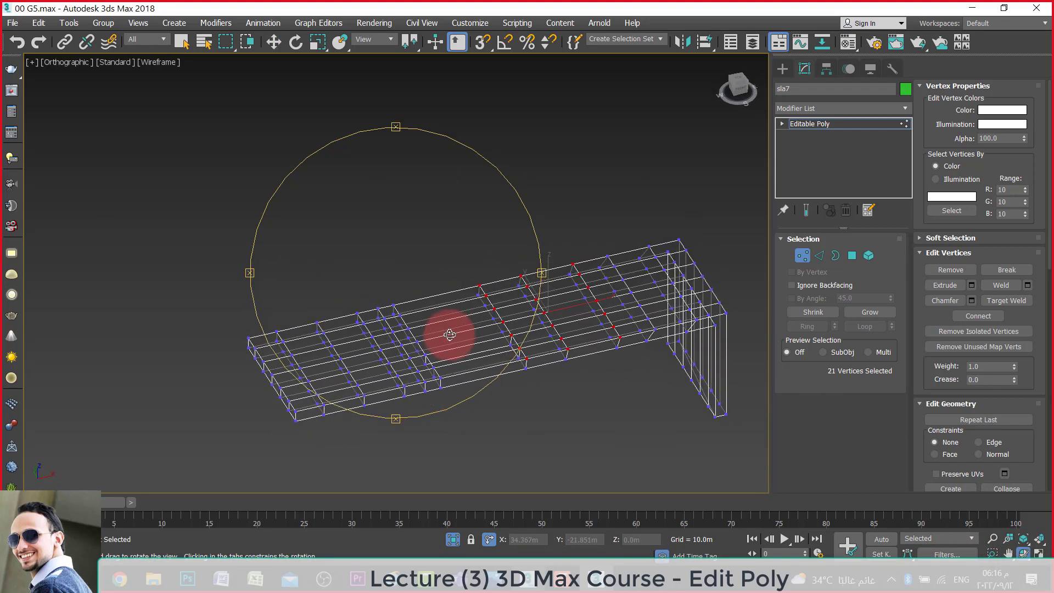
key(F3)
scroll(449, 362, up, 5)
key(w)
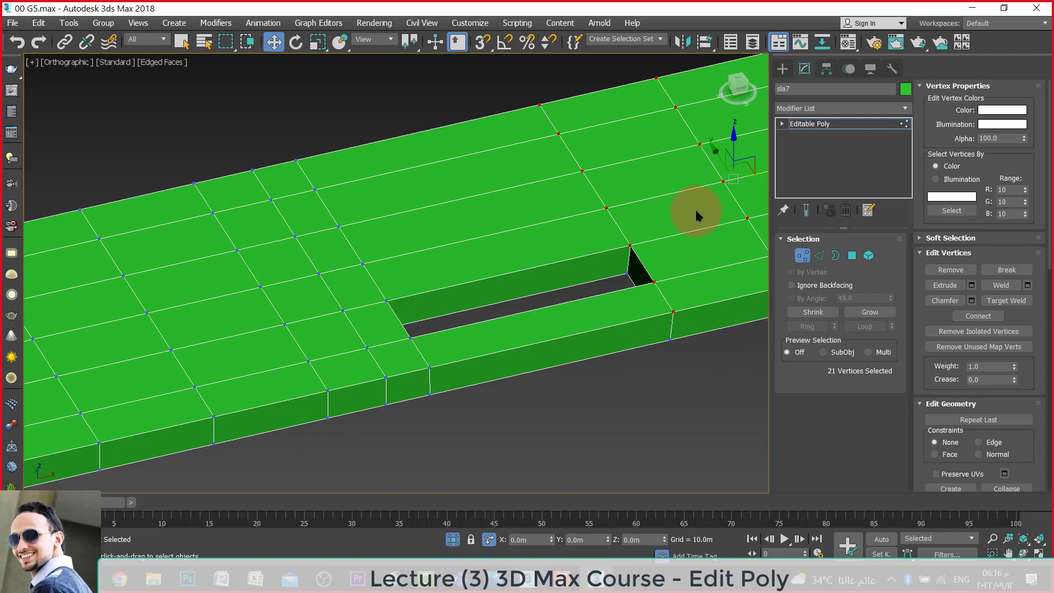
click(805, 274)
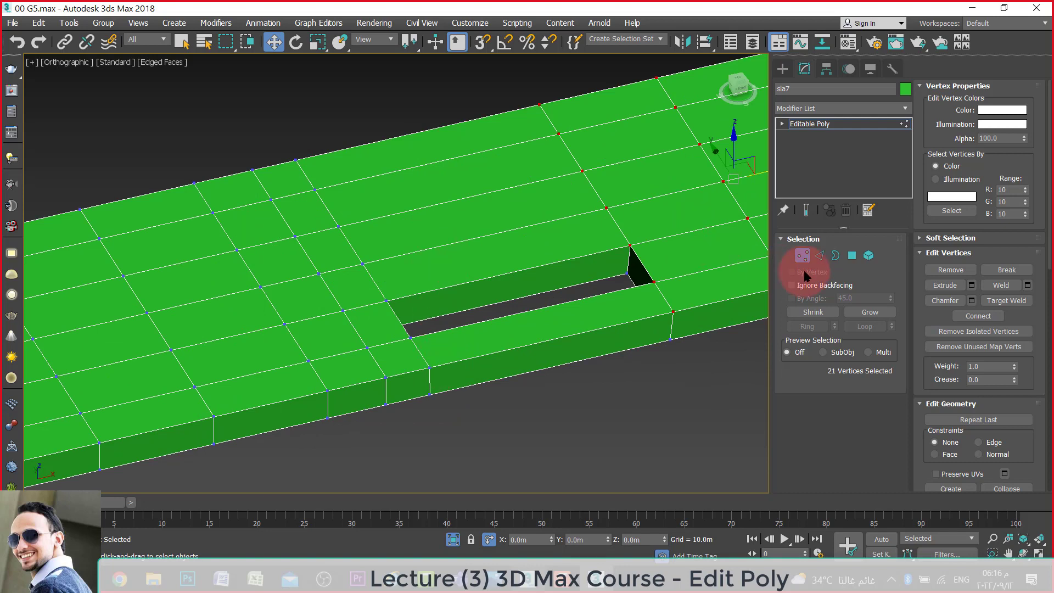
key(4)
Select seven faces across the slab's top.
click(421, 226)
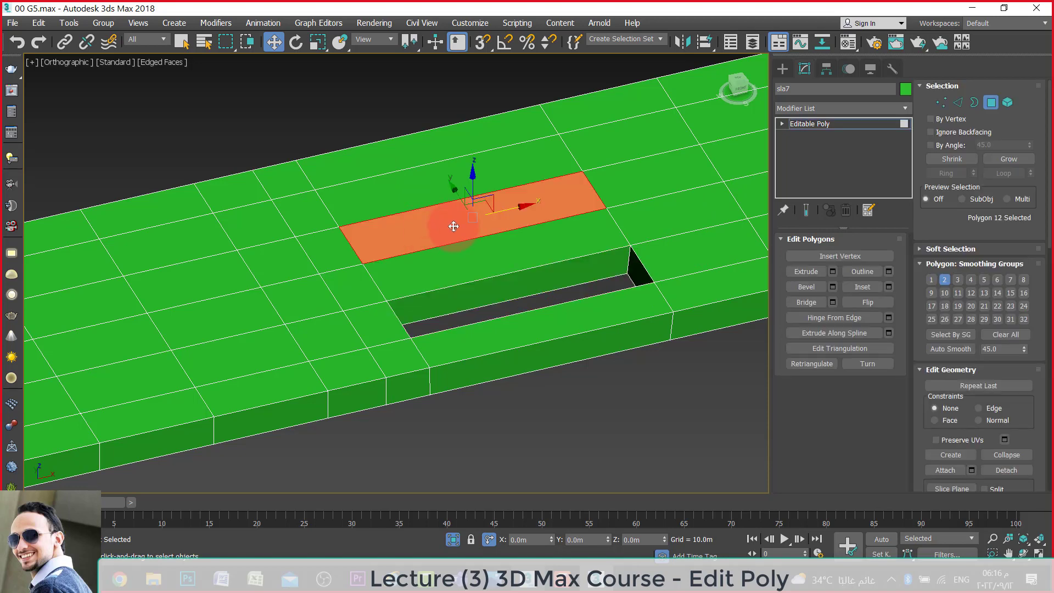
scroll(422, 229, down, 2)
ctrl+click(286, 315)
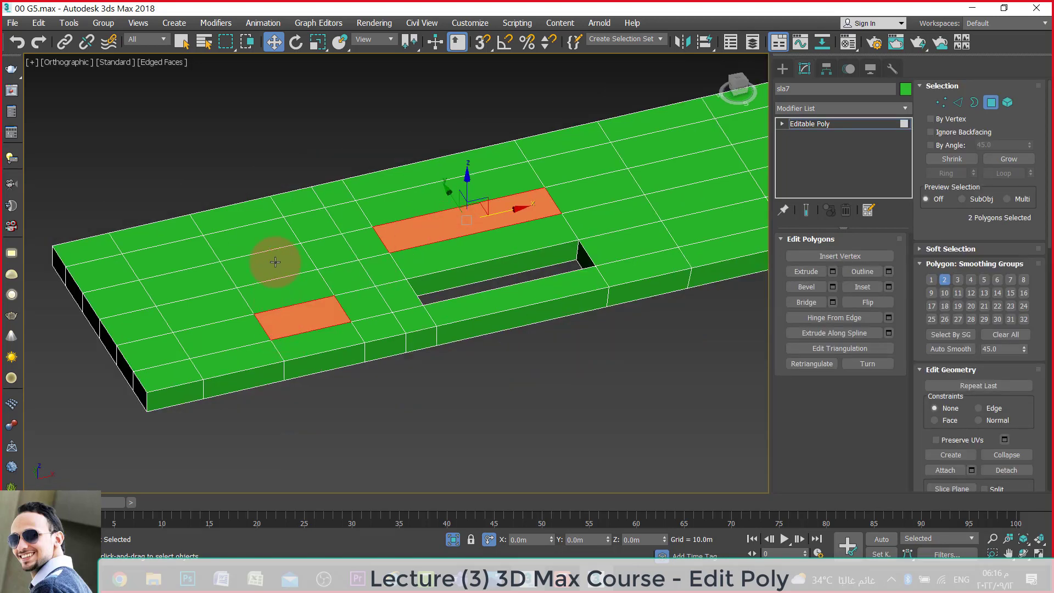
ctrl+click(275, 263)
mouse_move(212, 265)
alt+middle_down()
mouse_move(261, 272)
mouse_move(406, 244)
alt+middle_up()
scroll(407, 243, up, 3)
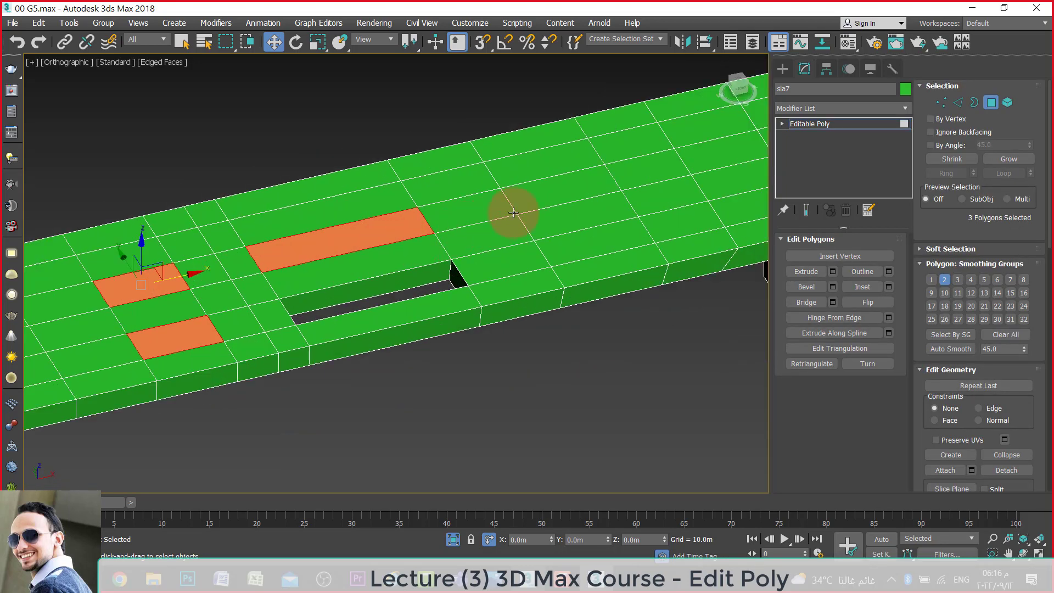
ctrl+click(555, 163)
ctrl+click(576, 217)
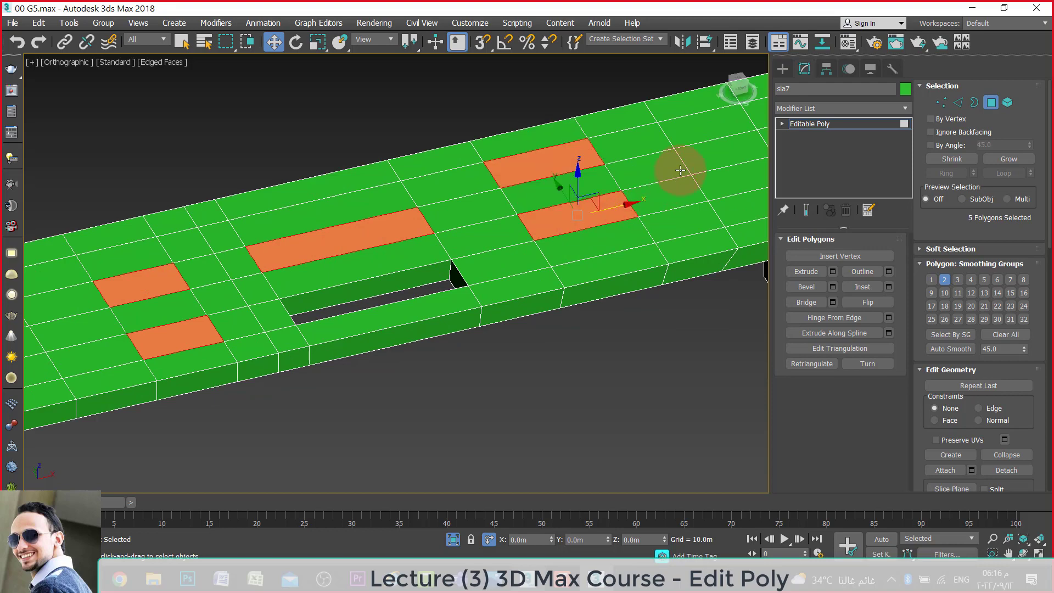
ctrl+click(710, 154)
ctrl+click(739, 207)
scroll(333, 323, down, 3)
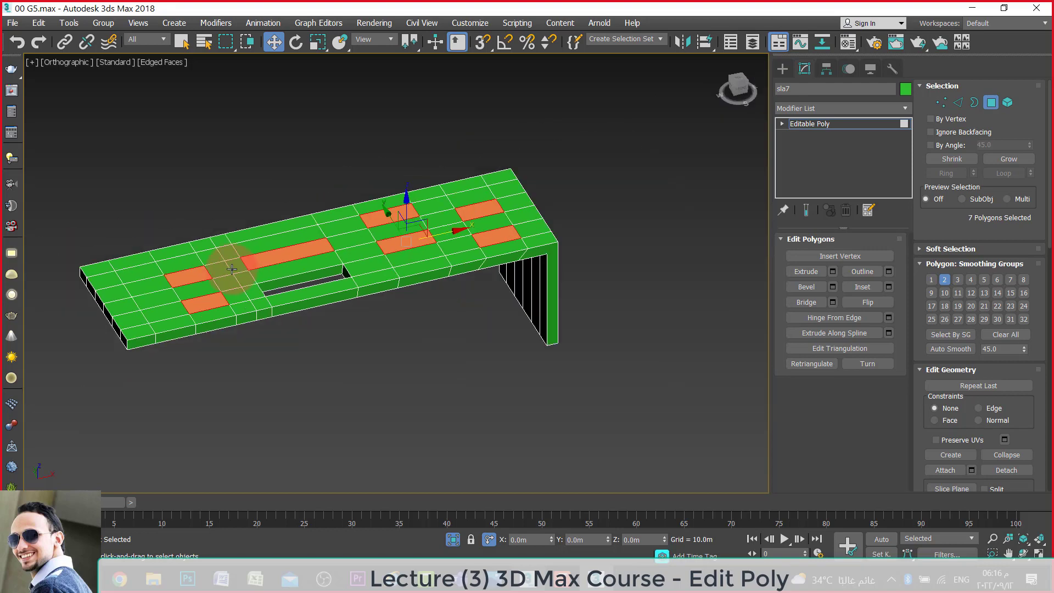
click(1009, 553)
scroll(459, 278, up, 5)
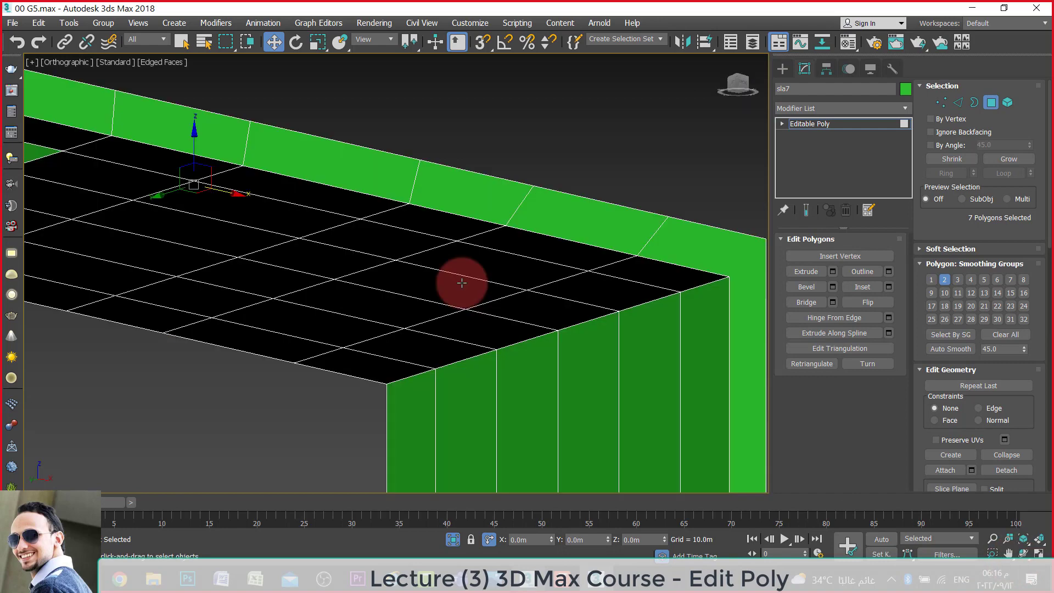
In wireframe, add the matching opposite faces to the selection.
key(F3)
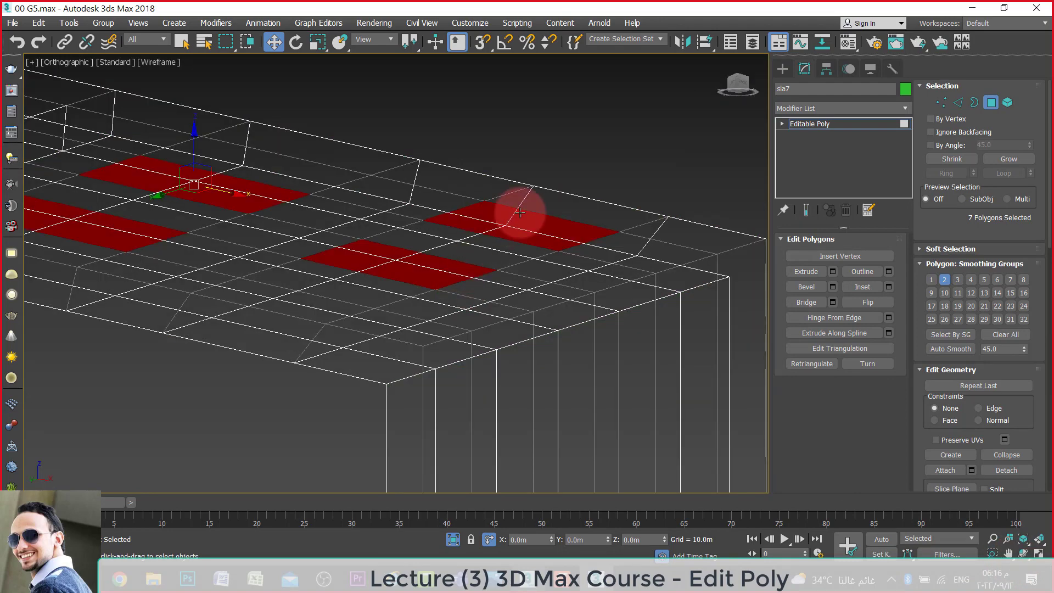
click(537, 212)
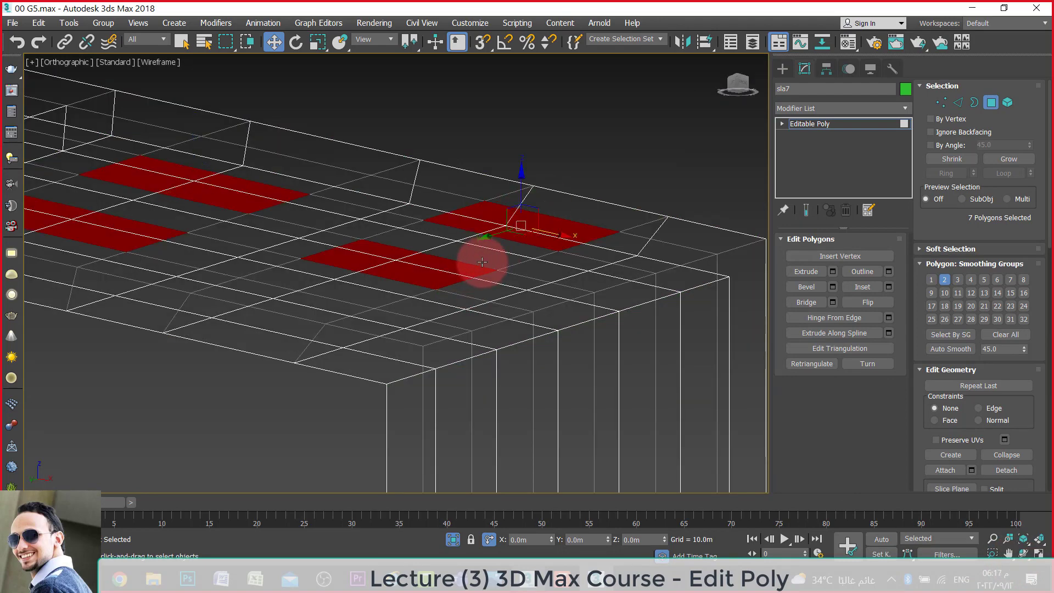
ctrl+click(482, 262)
ctrl+click(381, 305)
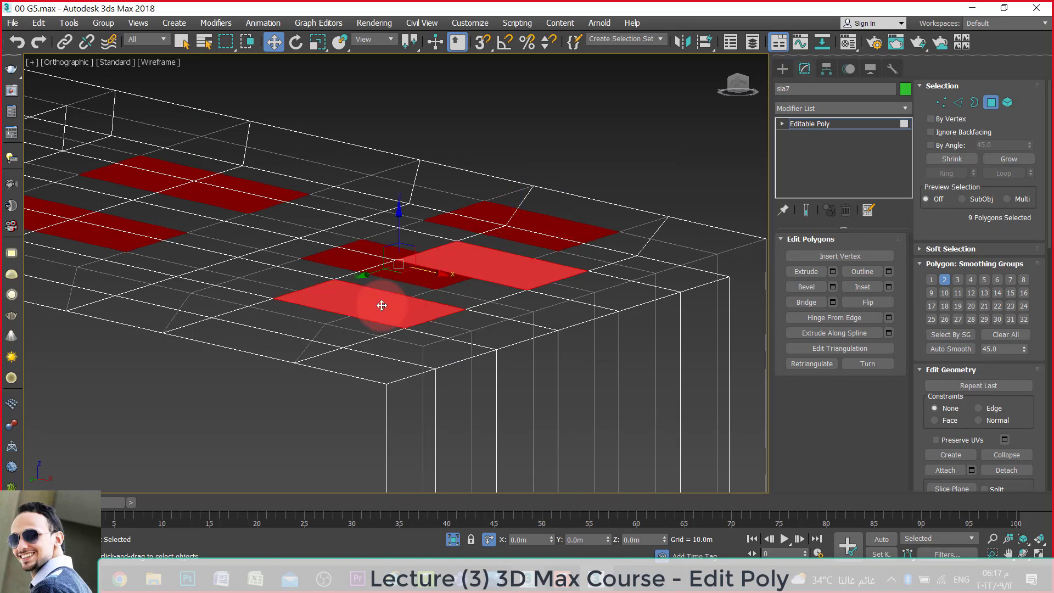
key(t)
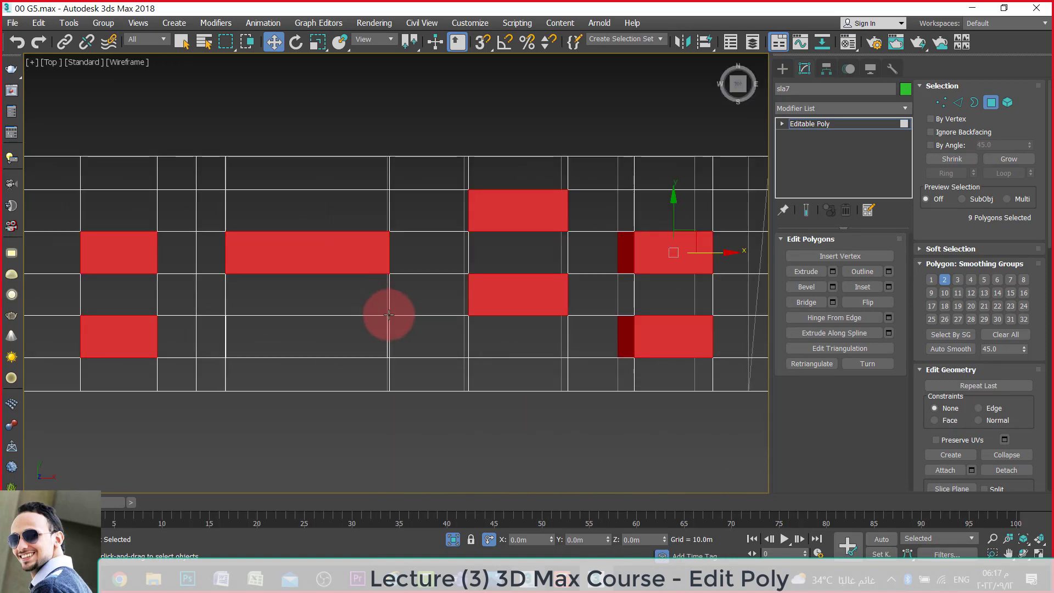
scroll(384, 310, down, 2)
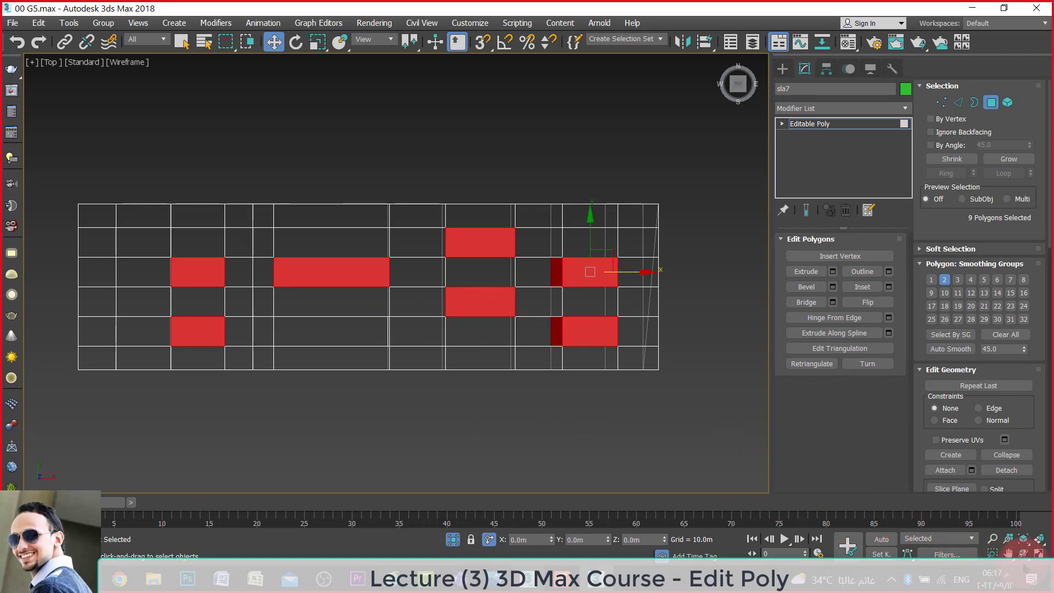
click(1023, 553)
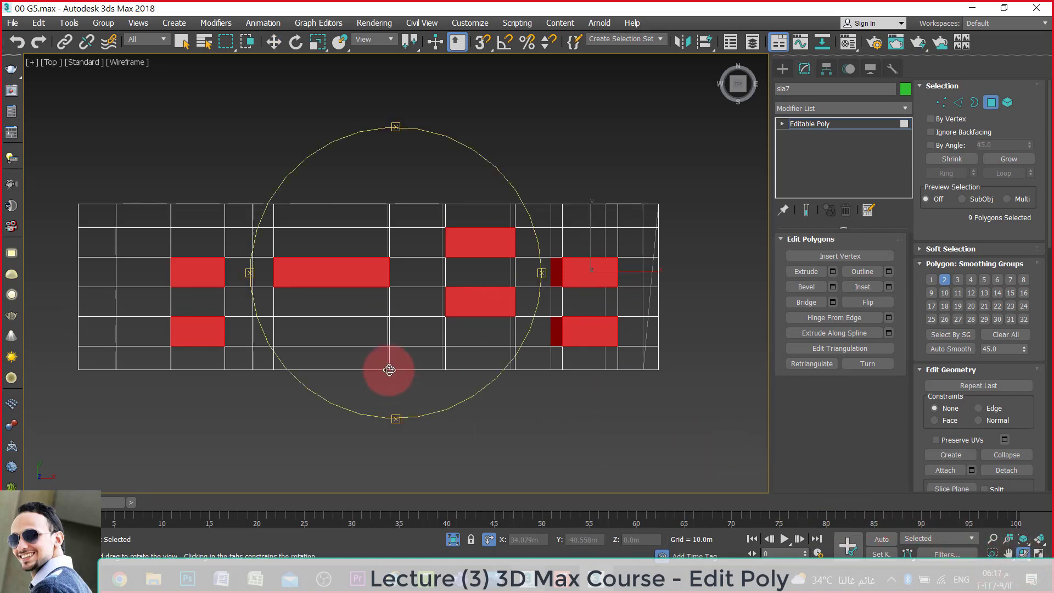
drag(389, 369, 514, 305)
drag(514, 238, 522, 176)
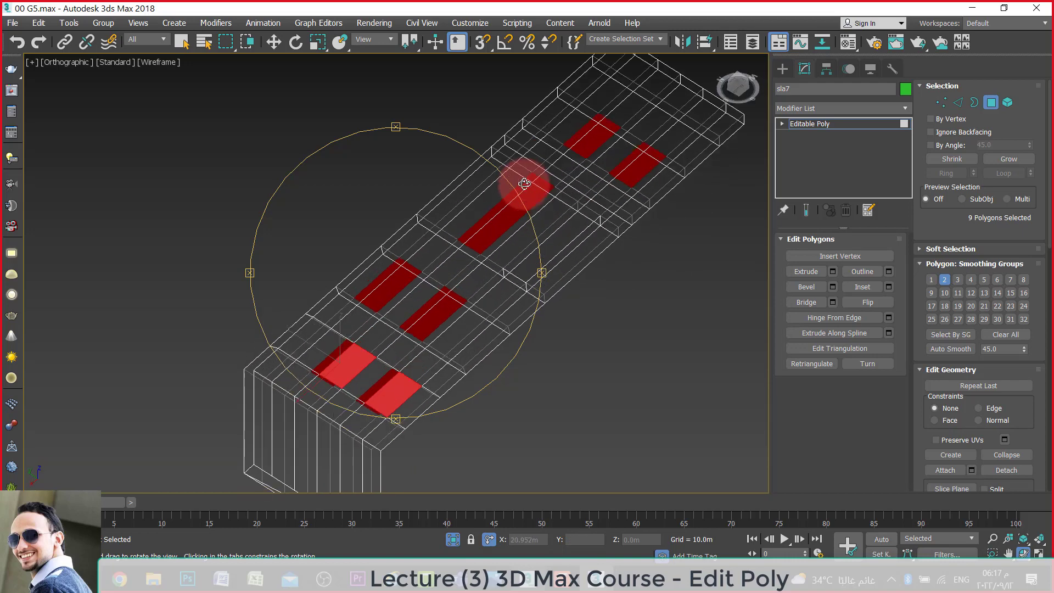
scroll(386, 291, up, 3)
right_click(386, 290)
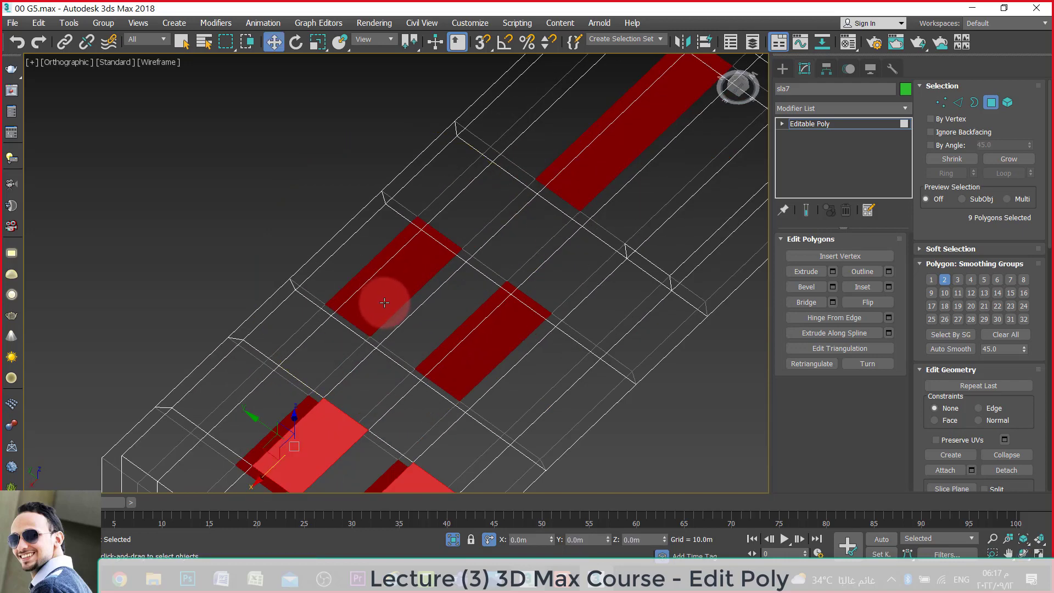
ctrl+click(385, 296)
ctrl+click(480, 360)
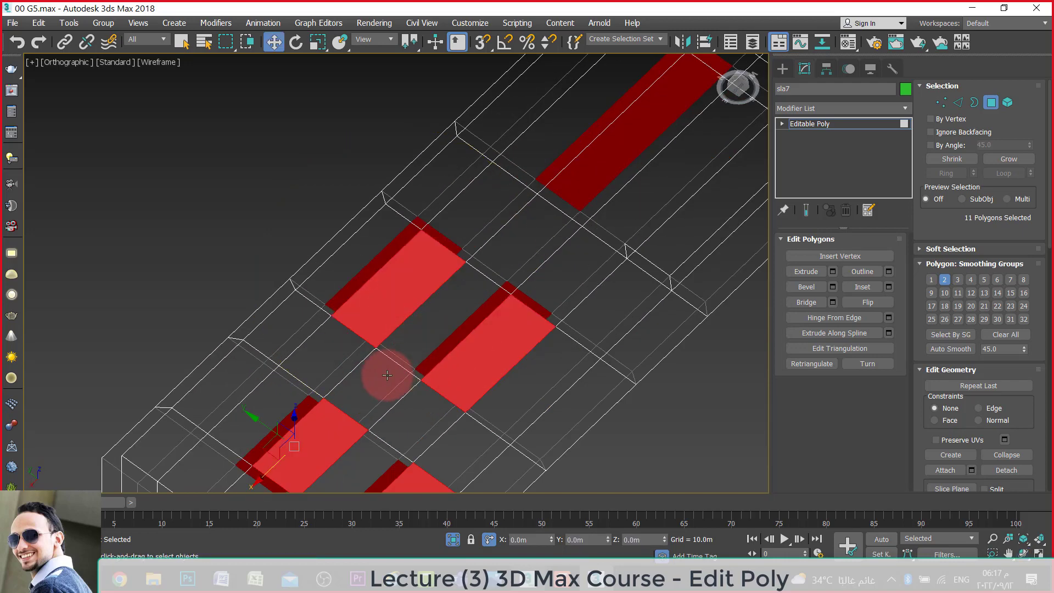
Add the remaining faces on the long strip and bridge every facing pair into openings.
middle_drag(383, 369, 584, 181)
ctrl+click(584, 189)
scroll(431, 275, down, 3)
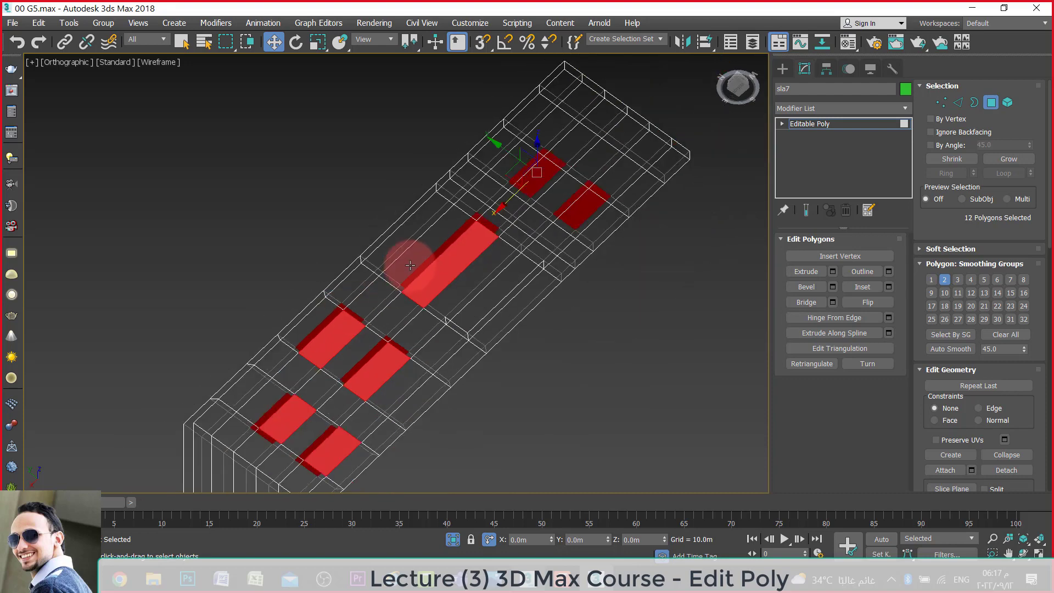
scroll(518, 193, up, 3)
ctrl+click(578, 170)
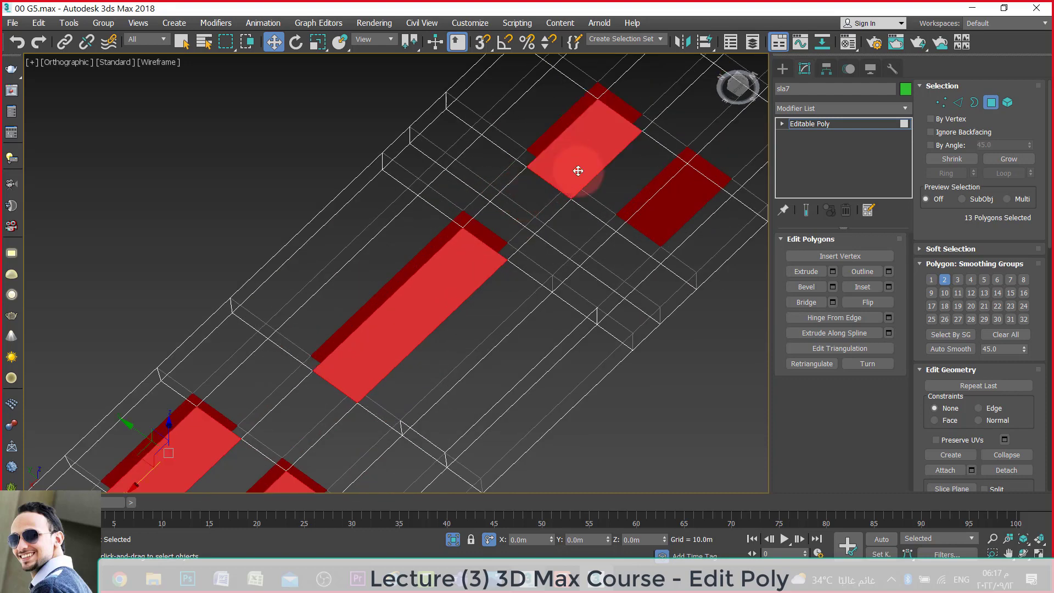
ctrl+click(672, 208)
scroll(581, 146, down, 2)
scroll(581, 146, down, 2)
scroll(550, 190, up, 2)
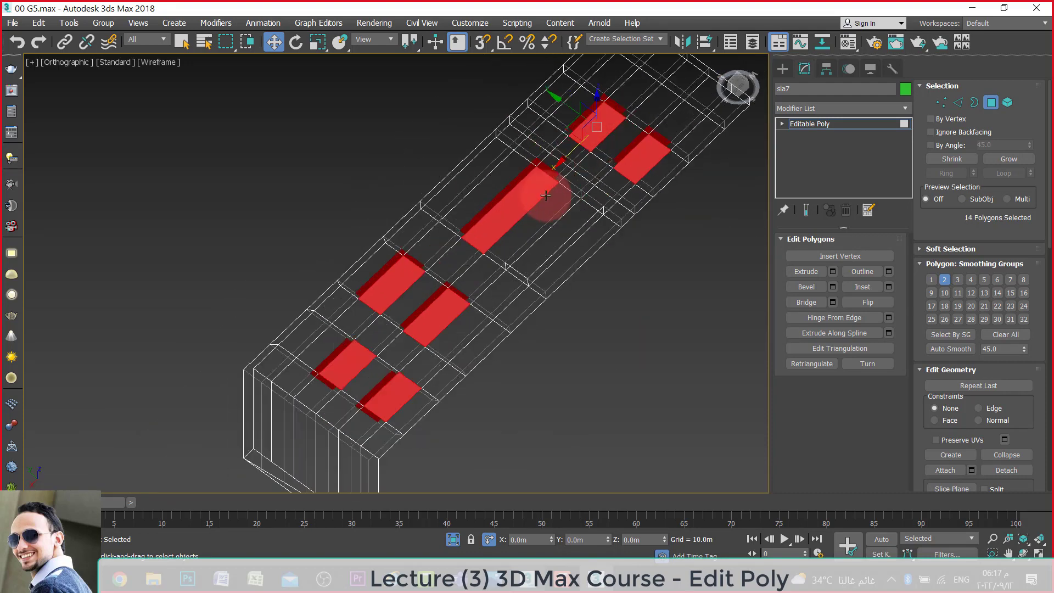
click(805, 303)
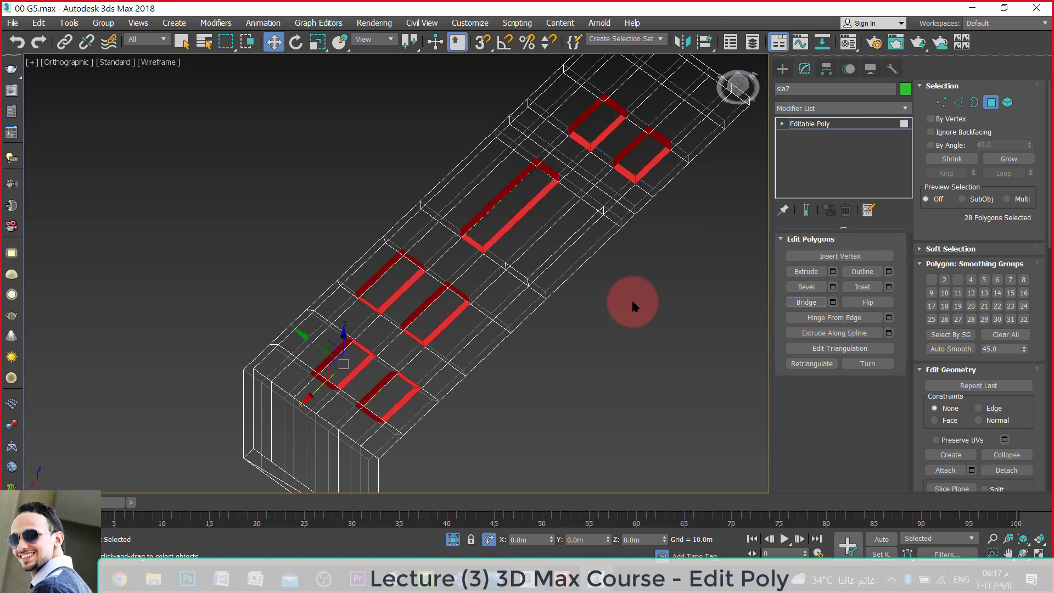
Switch the slab's viewport display to shaded faces with visible edges (F3).
key(super)
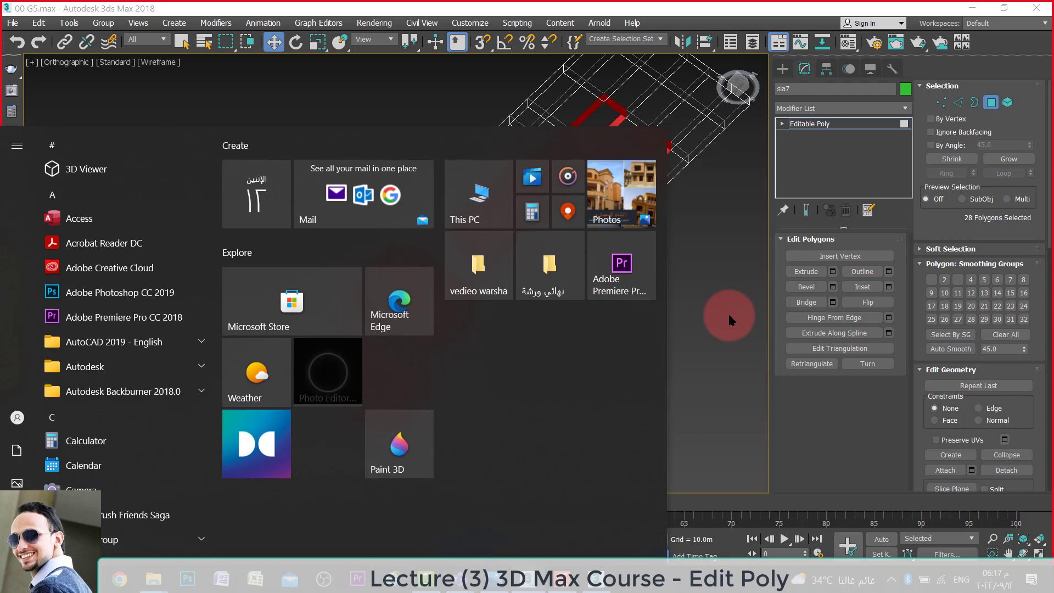
click(727, 312)
key(F3)
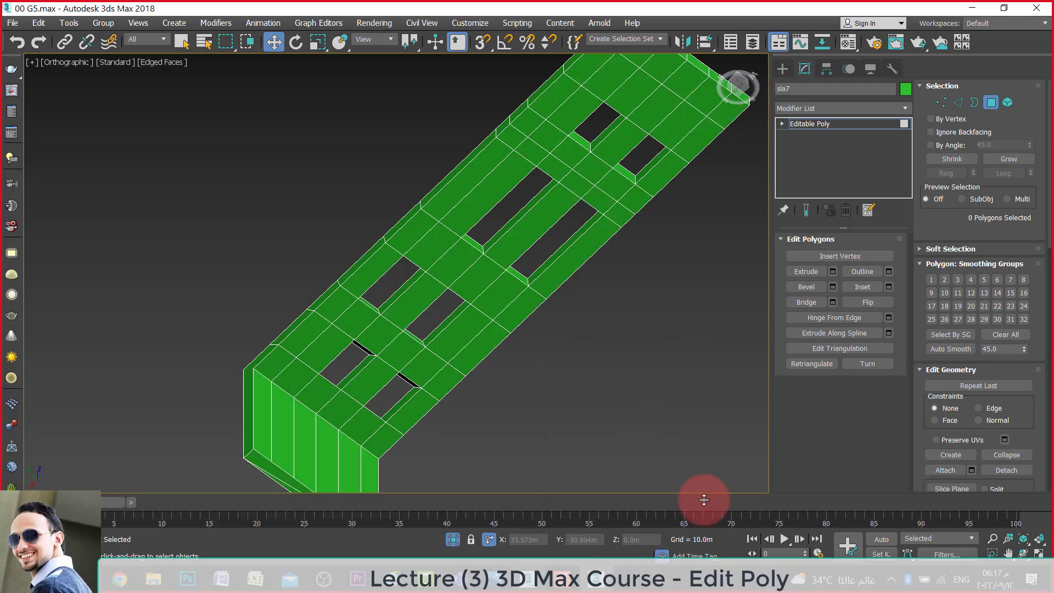
Orbit to a three-quarter view of the slab and select its corner polygon.
click(1024, 552)
mouse_move(446, 369)
mouse_down()
mouse_move(287, 395)
mouse_move(229, 327)
mouse_move(421, 317)
mouse_move(275, 301)
mouse_up()
right_click(276, 301)
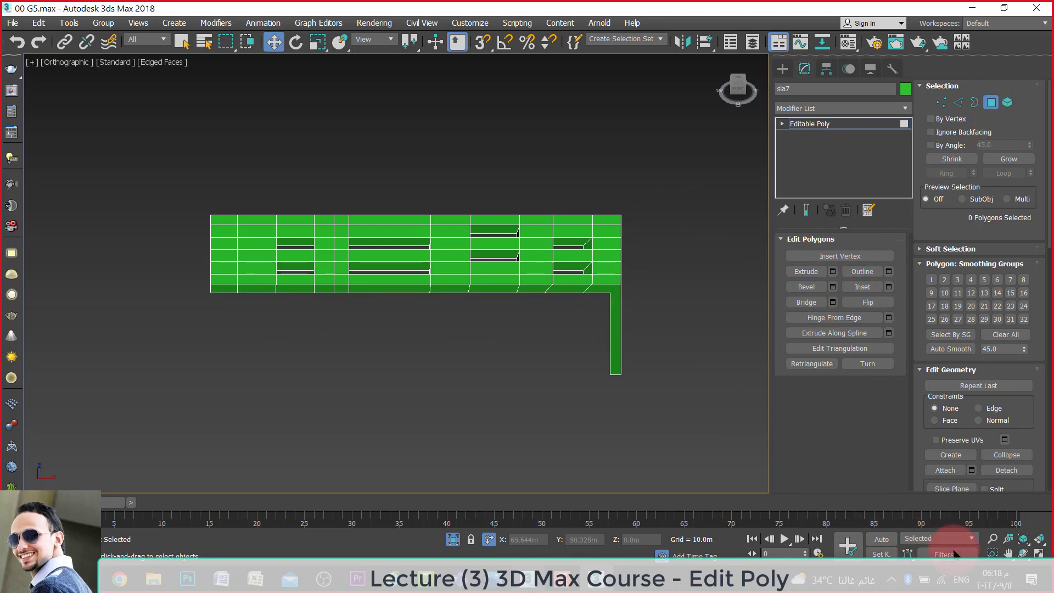
click(1023, 553)
drag(299, 302, 353, 302)
scroll(282, 348, up, 5)
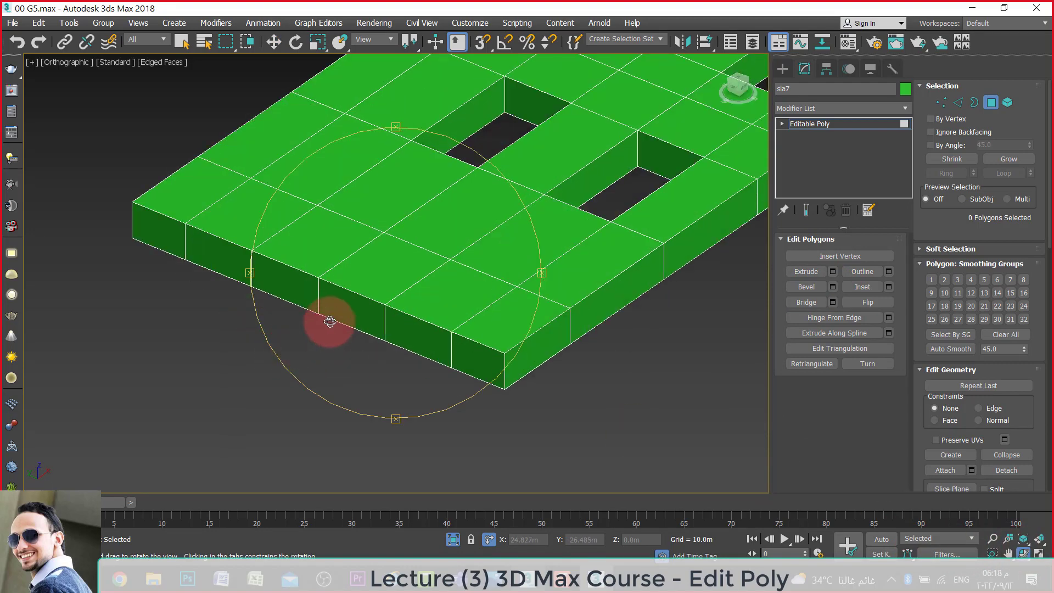
key(w)
click(486, 327)
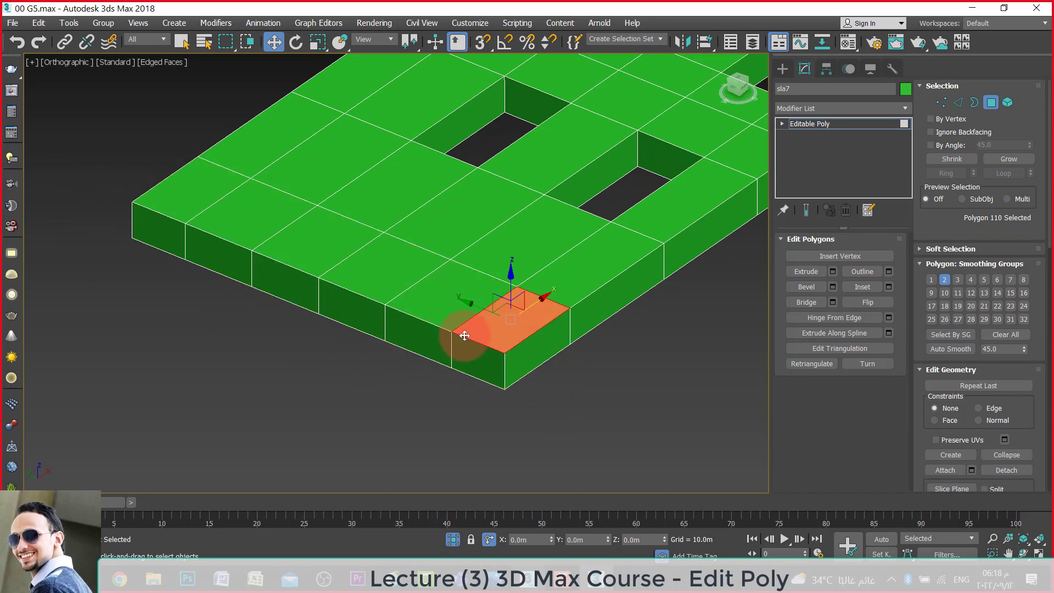
shift+click(557, 282)
scroll(494, 305, down, 2)
scroll(365, 359, down, 2)
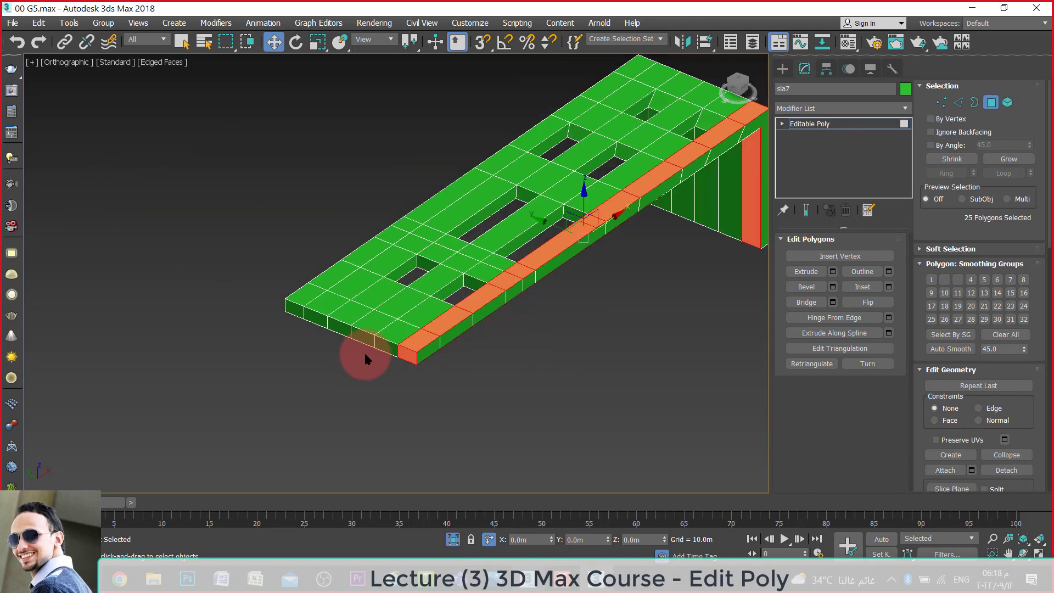
scroll(365, 360, down, 2)
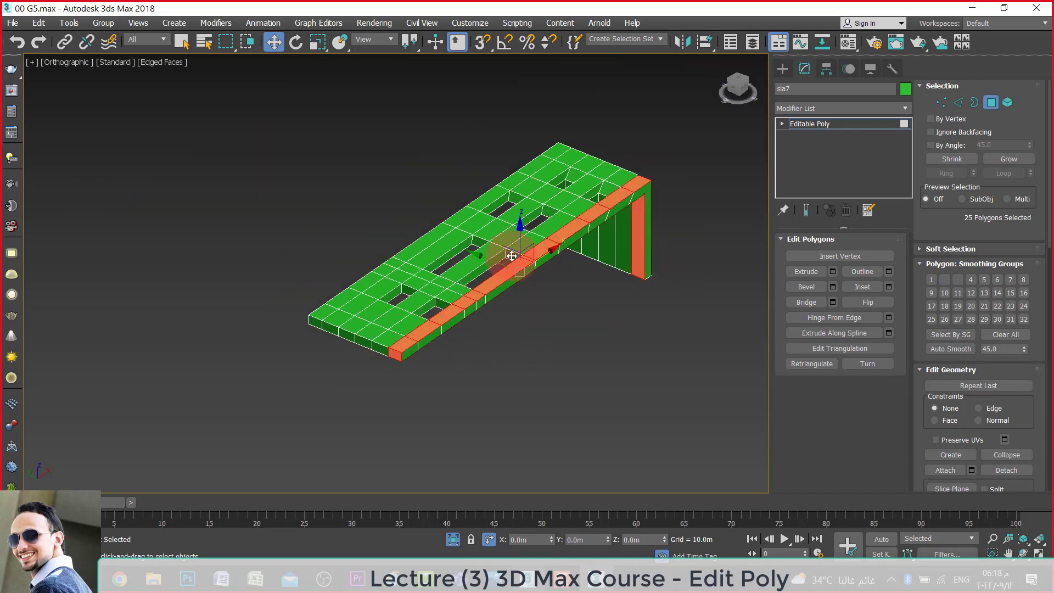
drag(517, 230, 522, 176)
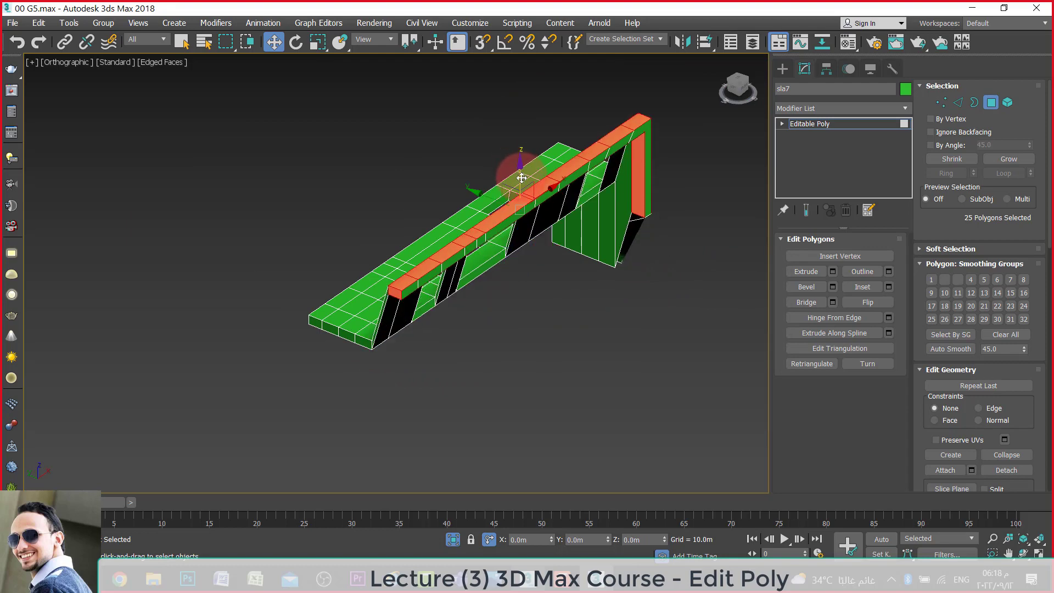
right_click(520, 302)
scroll(498, 283, up, 2)
scroll(498, 283, up, 2)
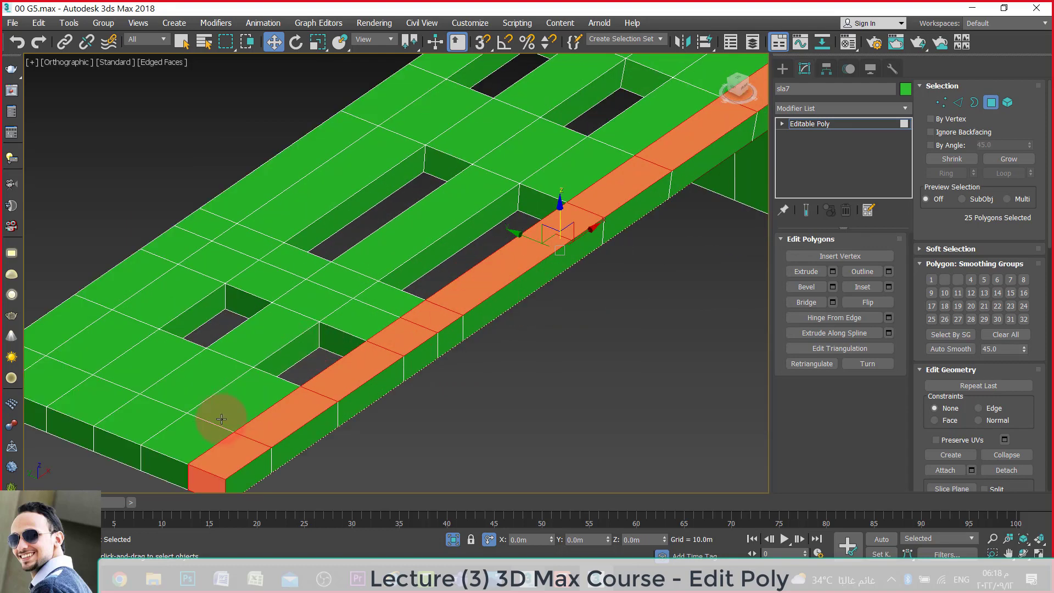
shift+click(202, 427)
scroll(316, 342, down, 3)
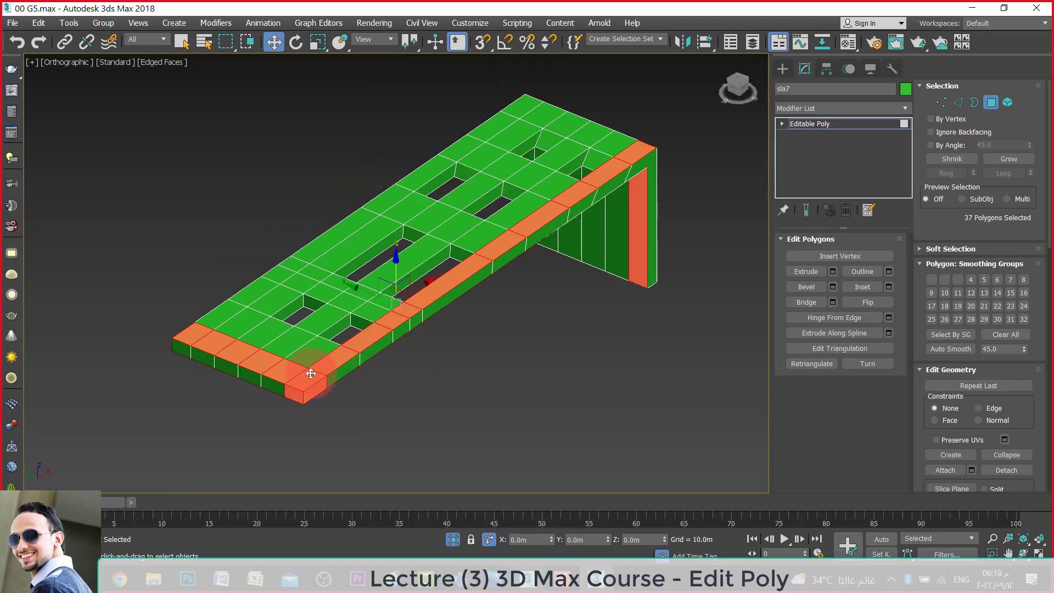
scroll(236, 384, up, 3)
shift+click(211, 235)
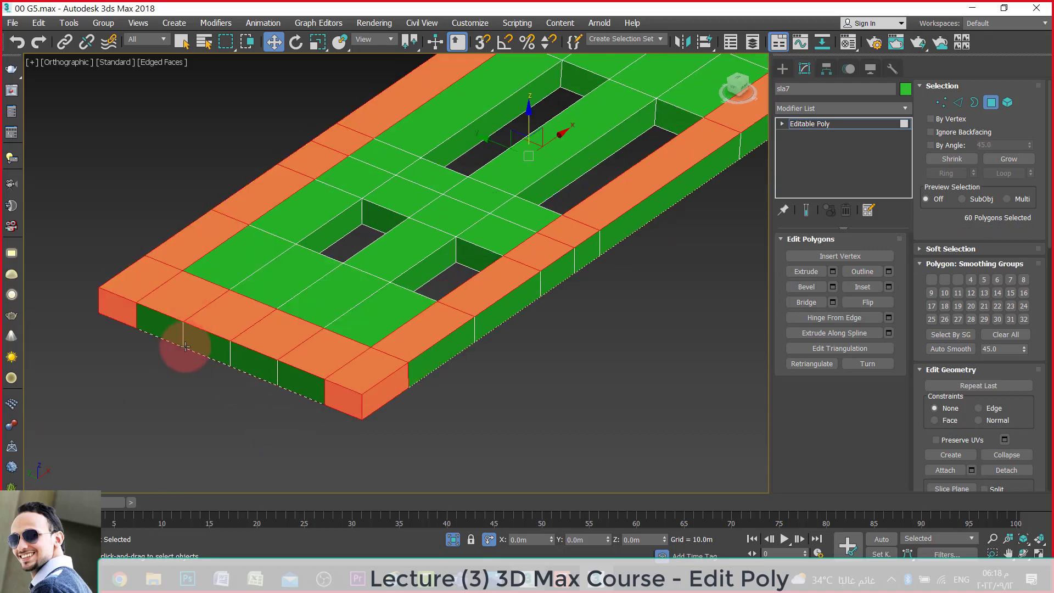
scroll(176, 348, down, 3)
scroll(329, 285, down, 3)
scroll(415, 193, up, 3)
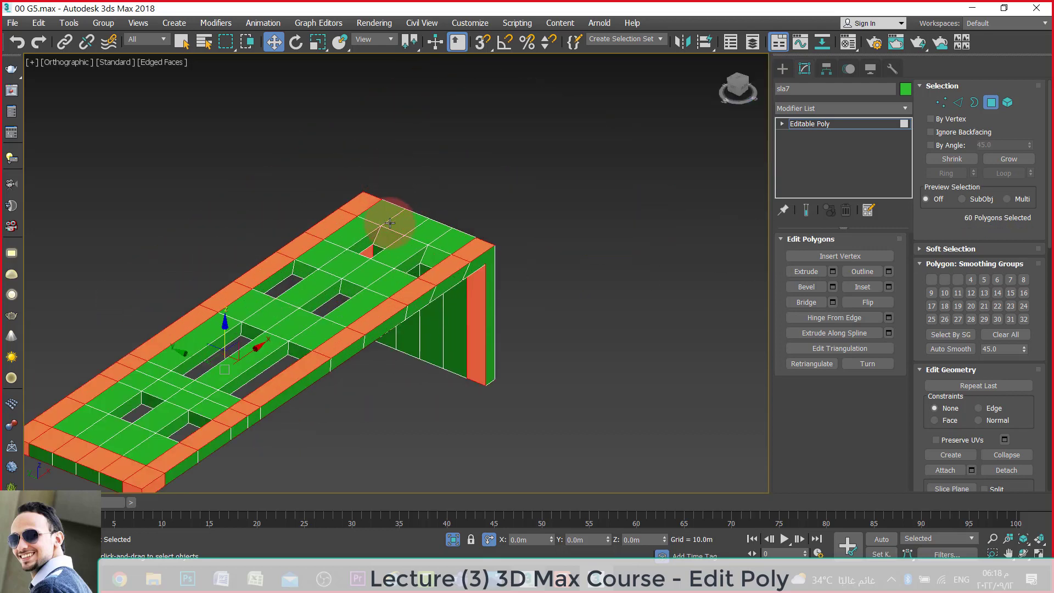
scroll(384, 209, up, 2)
shift+click(470, 229)
scroll(548, 274, down, 3)
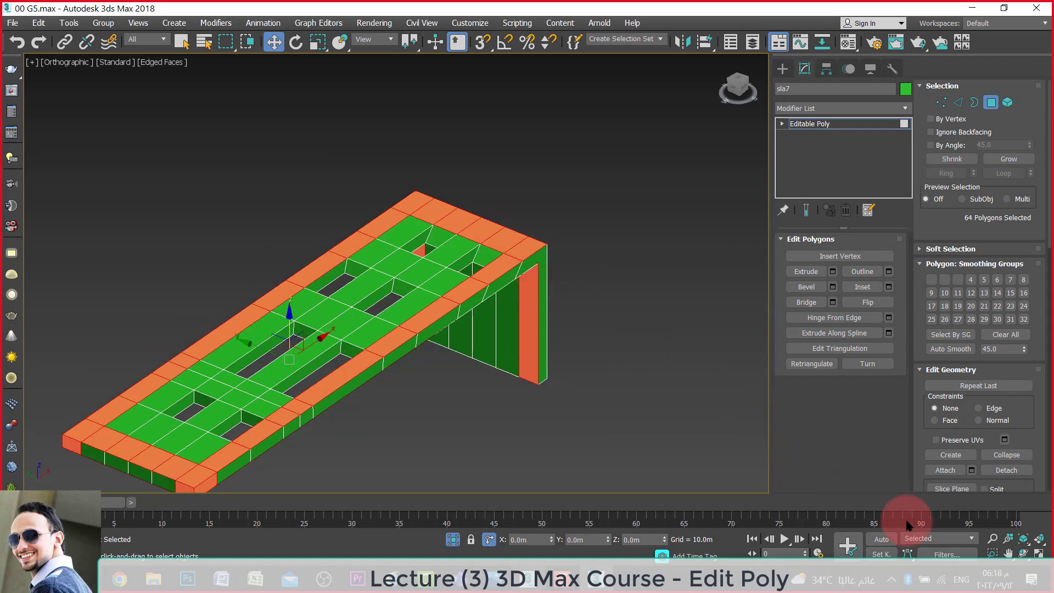
click(1023, 553)
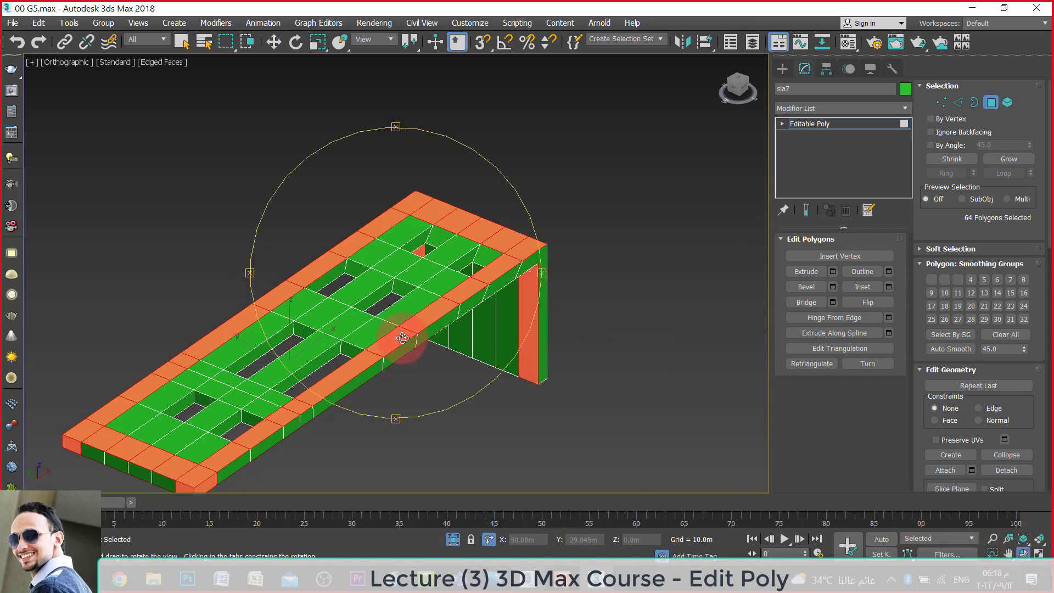
drag(402, 337, 405, 273)
scroll(408, 330, up, 5)
right_click(413, 374)
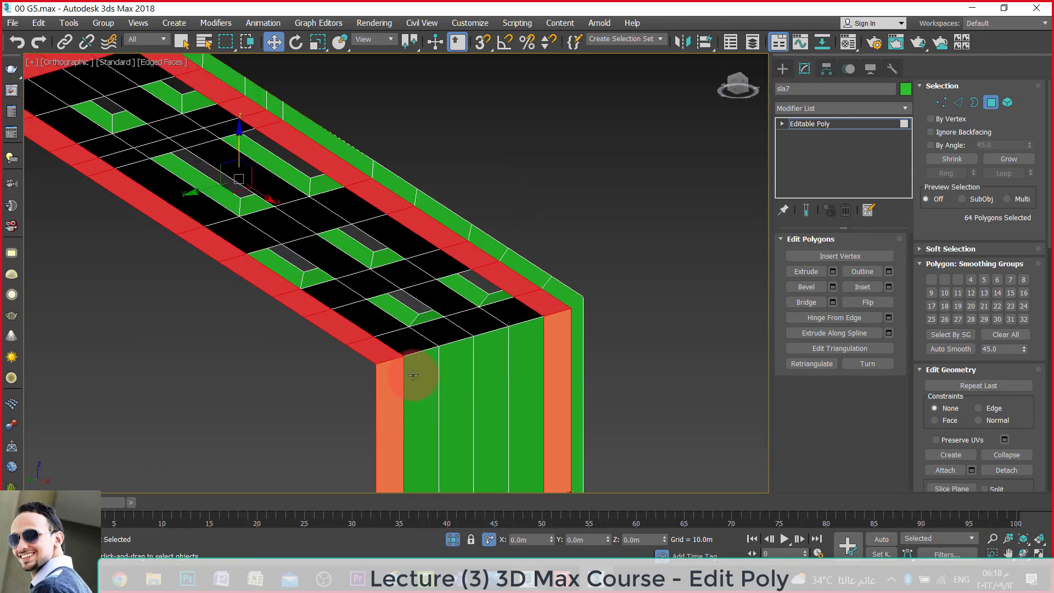
ctrl+click(518, 252)
scroll(491, 373, down, 5)
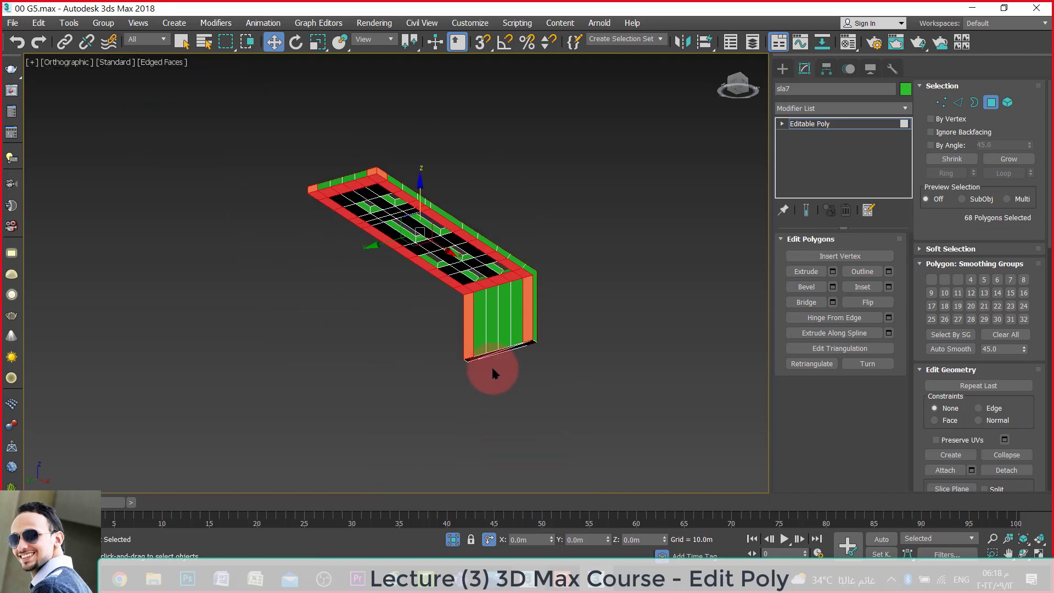
scroll(491, 374, up, 2)
scroll(483, 346, down, 4)
scroll(318, 175, up, 6)
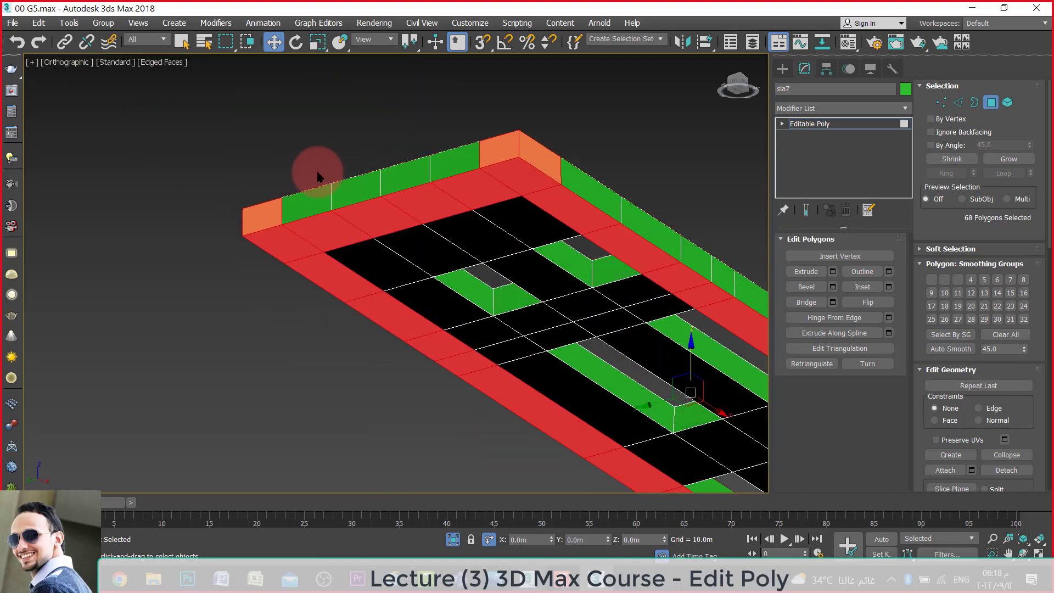
click(318, 175)
click(327, 212)
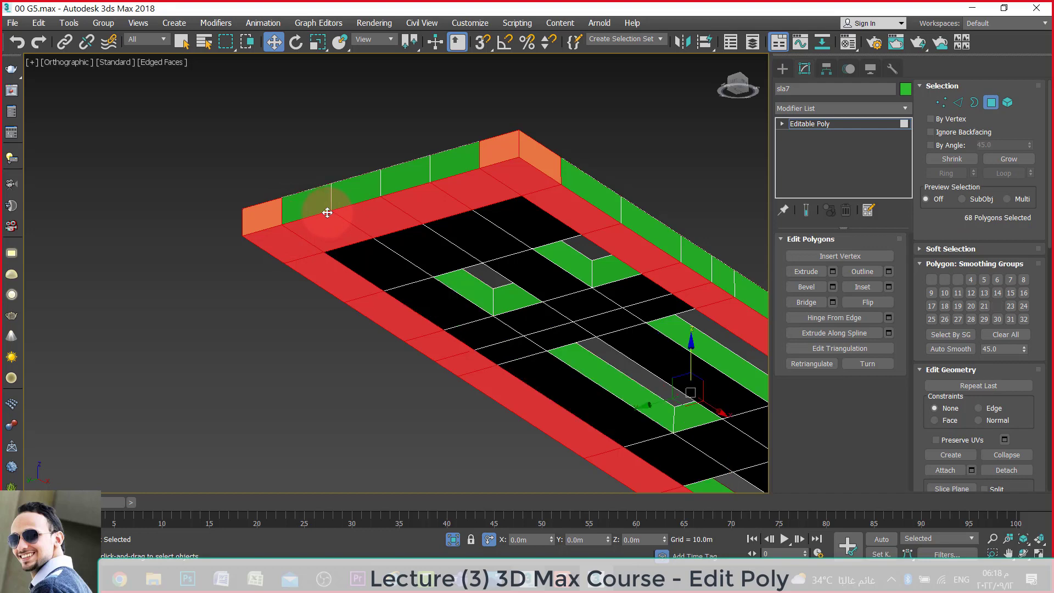
scroll(327, 213, down, 3)
scroll(353, 183, down, 2)
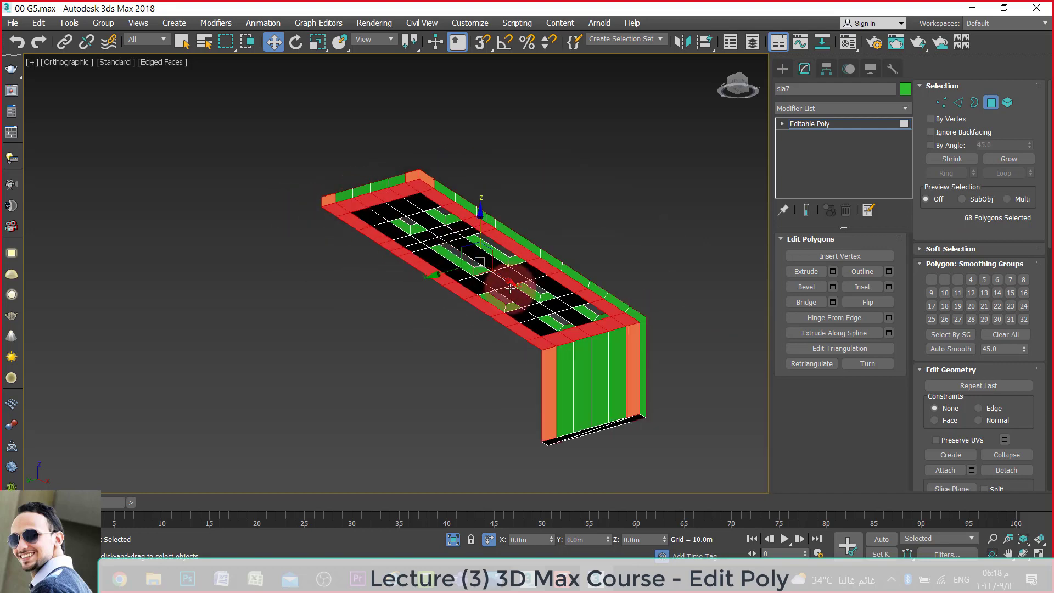
scroll(406, 186, up, 4)
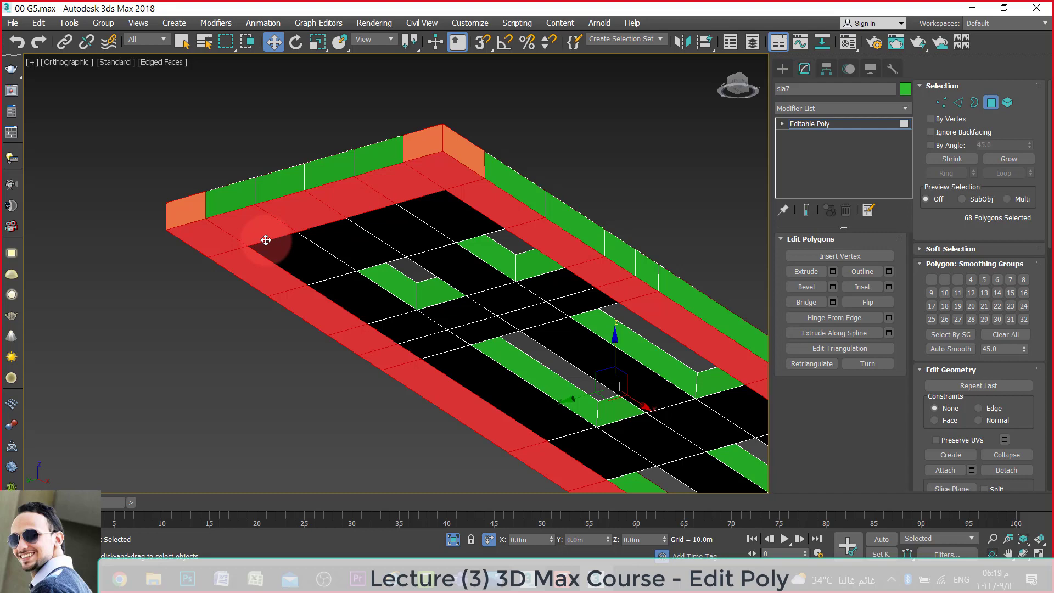
Clear the selection and try picking wall polygons at the slab end.
click(570, 153)
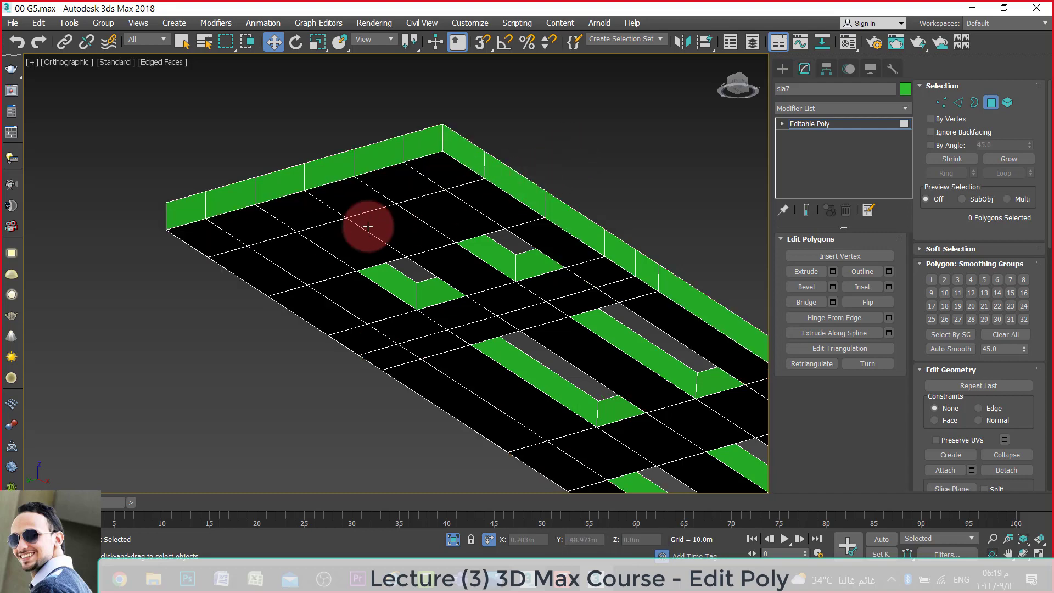
scroll(176, 231, up, 4)
click(169, 257)
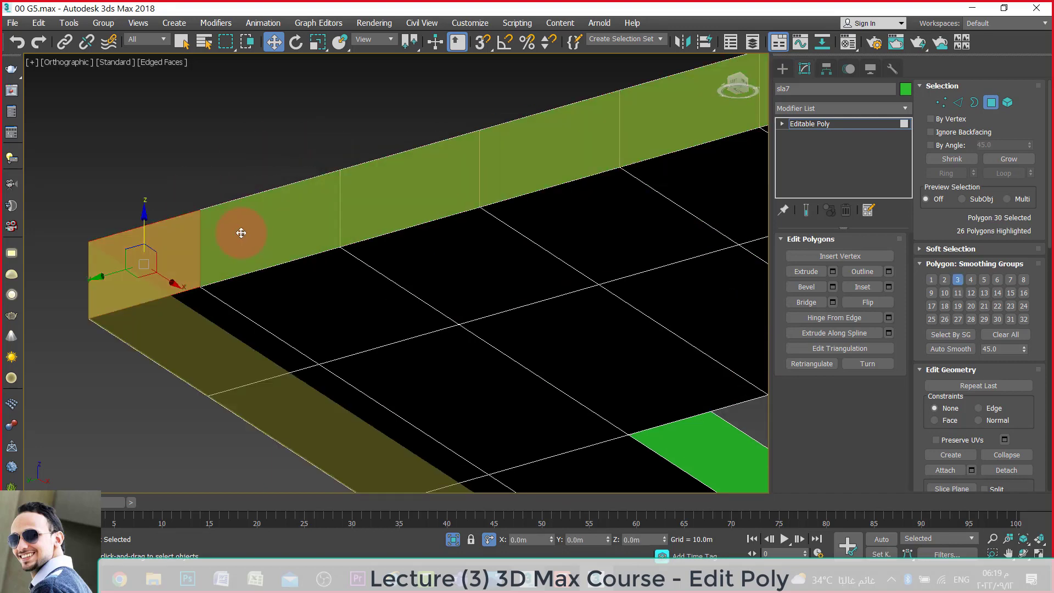
click(238, 236)
ctrl+click(165, 258)
scroll(187, 253, down, 4)
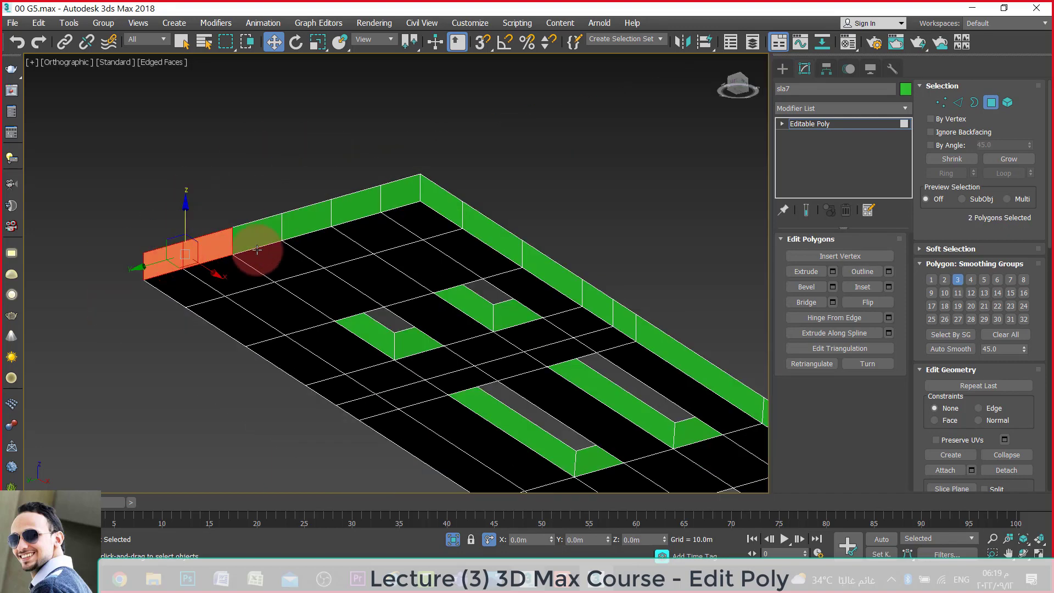
Select the six floor polygons running along the long rim wall.
click(382, 236)
ctrl+click(348, 235)
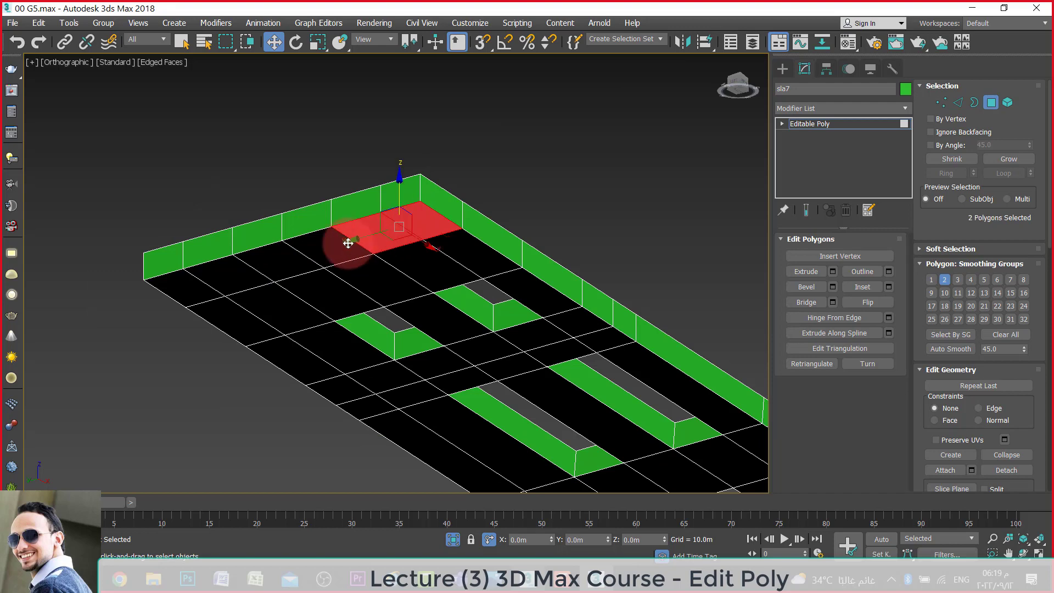
ctrl+click(301, 249)
ctrl+click(245, 269)
ctrl+click(211, 275)
ctrl+click(176, 292)
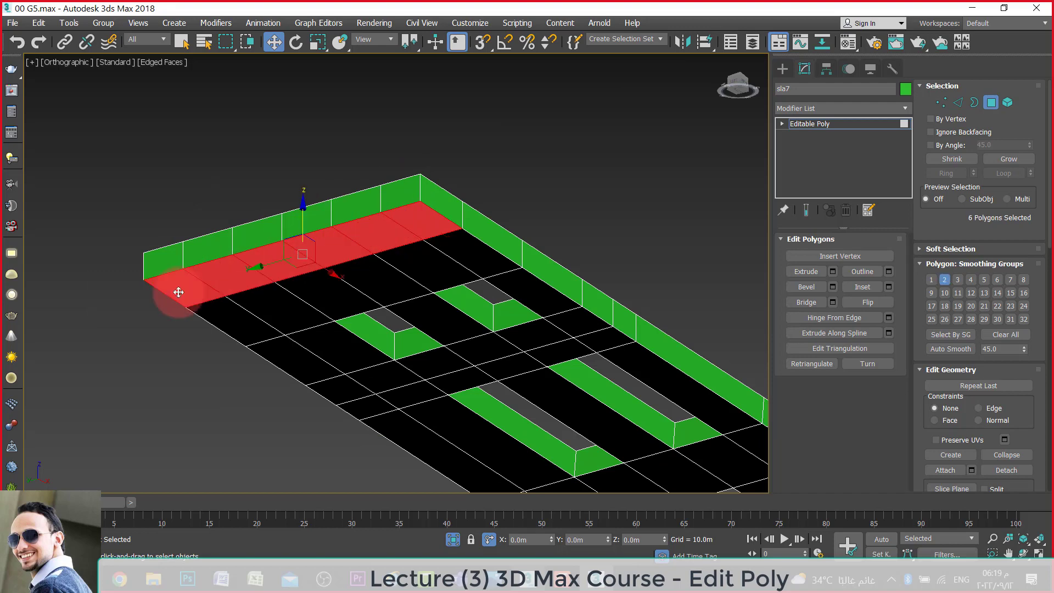
scroll(332, 269, up, 4)
scroll(357, 274, down, 4)
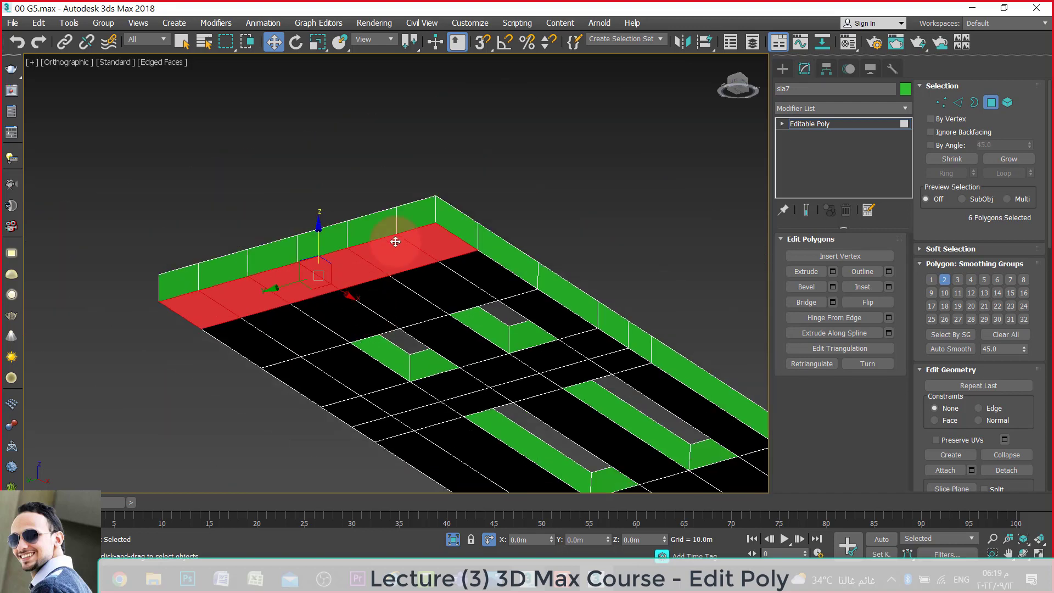
scroll(395, 247, up, 4)
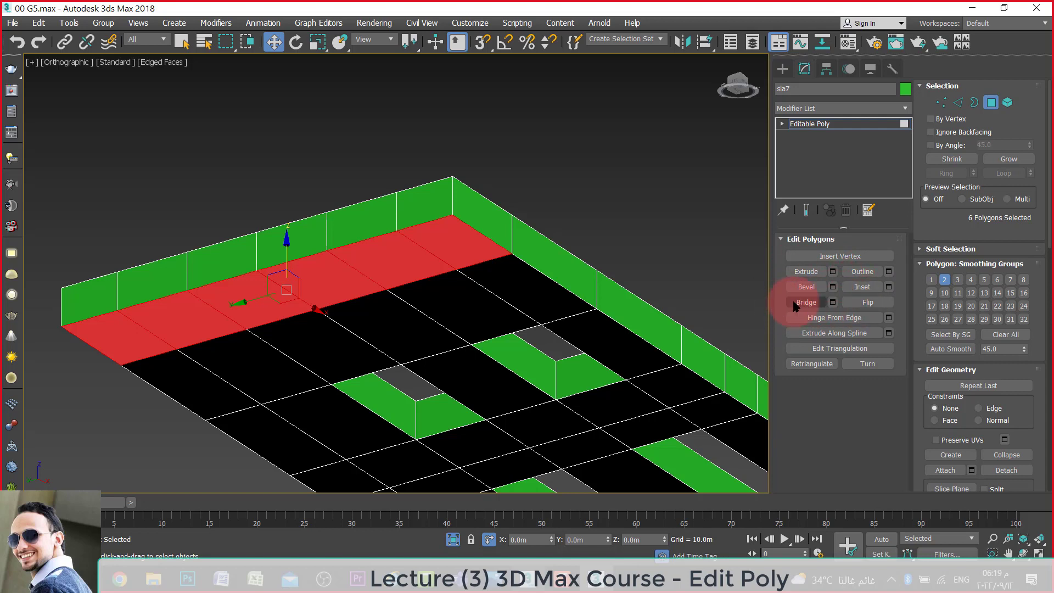
Extrude the selected floor polygons to a height of 0.5m.
click(814, 271)
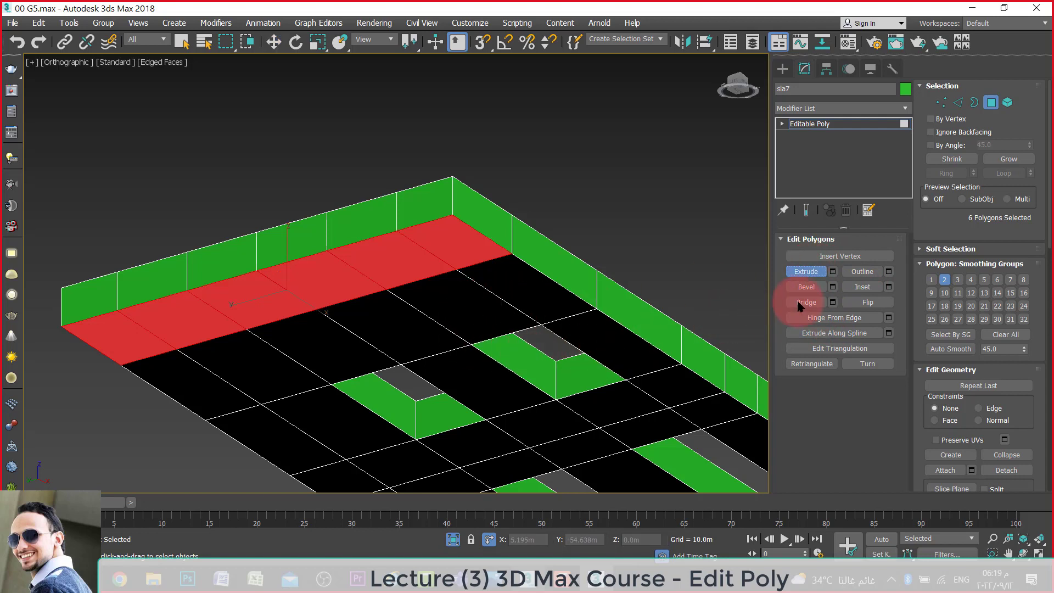
click(817, 271)
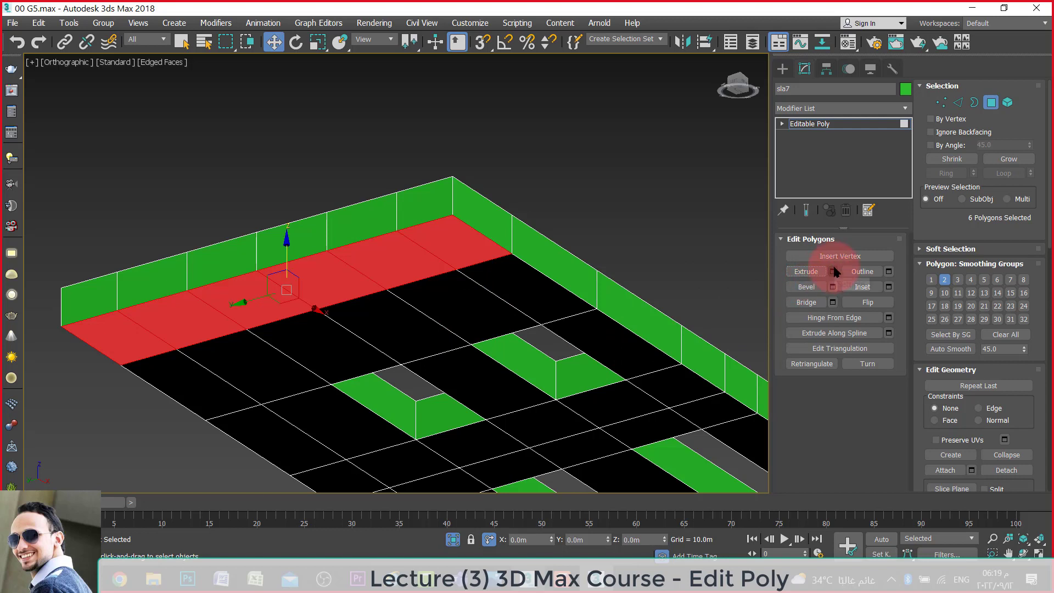
click(832, 273)
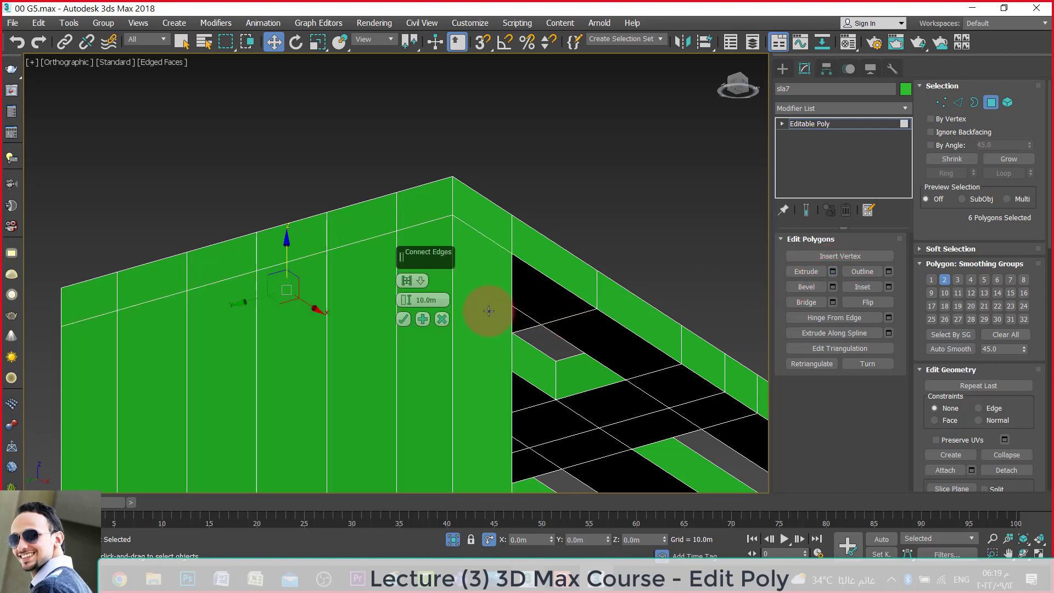
click(418, 302)
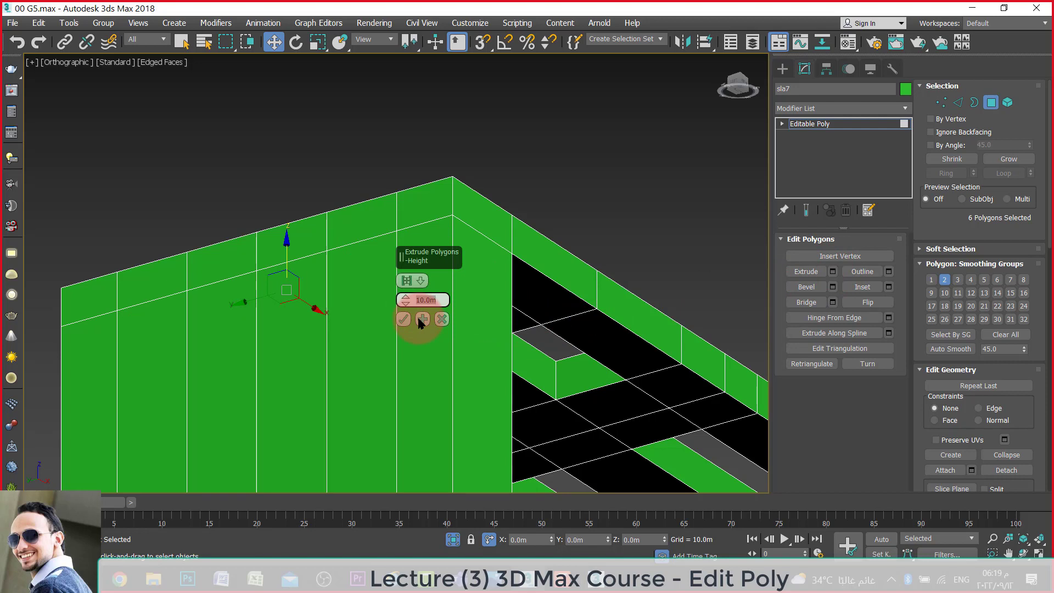
text(0.5)
key(Return)
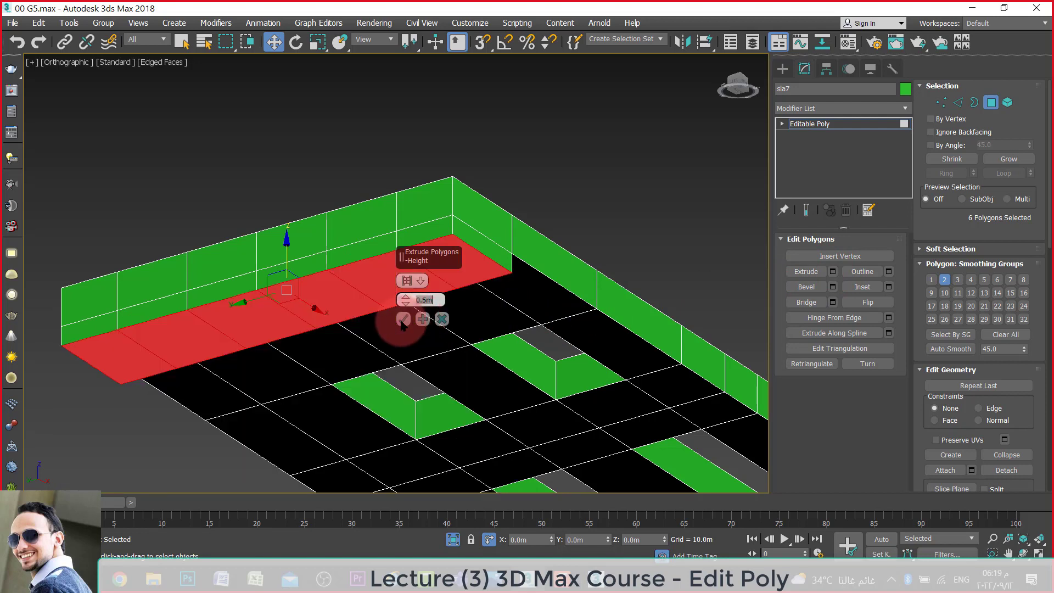
click(402, 318)
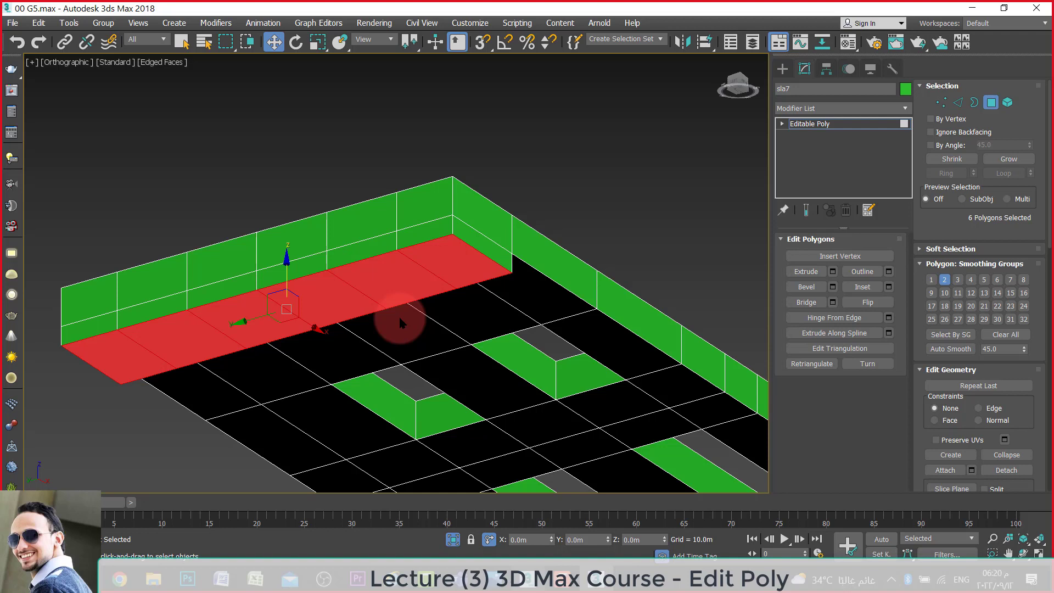
Reselect the six-face front strip and begin an inset on it.
click(416, 271)
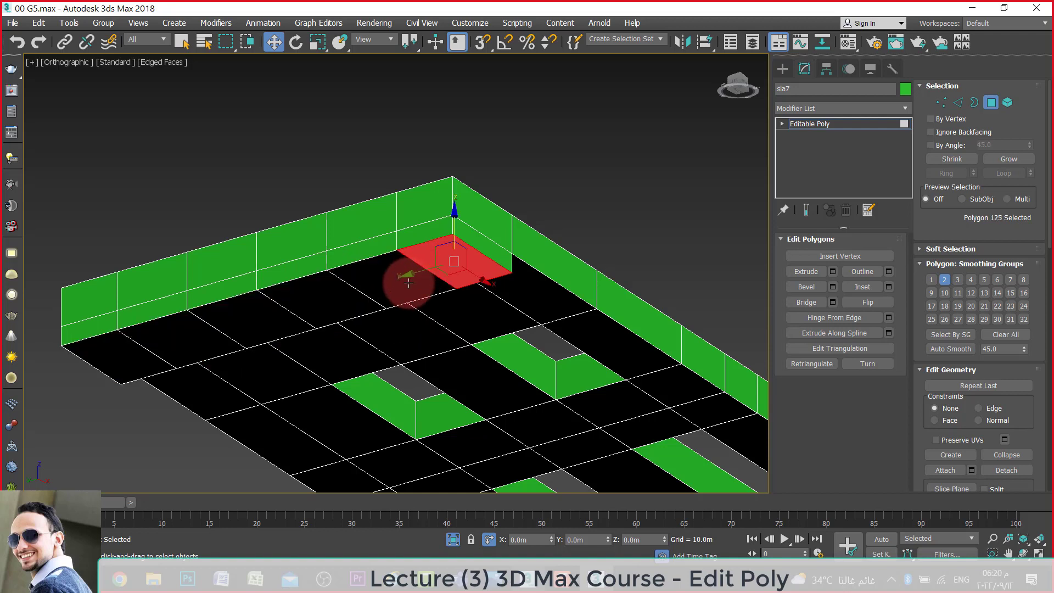
shift+click(324, 299)
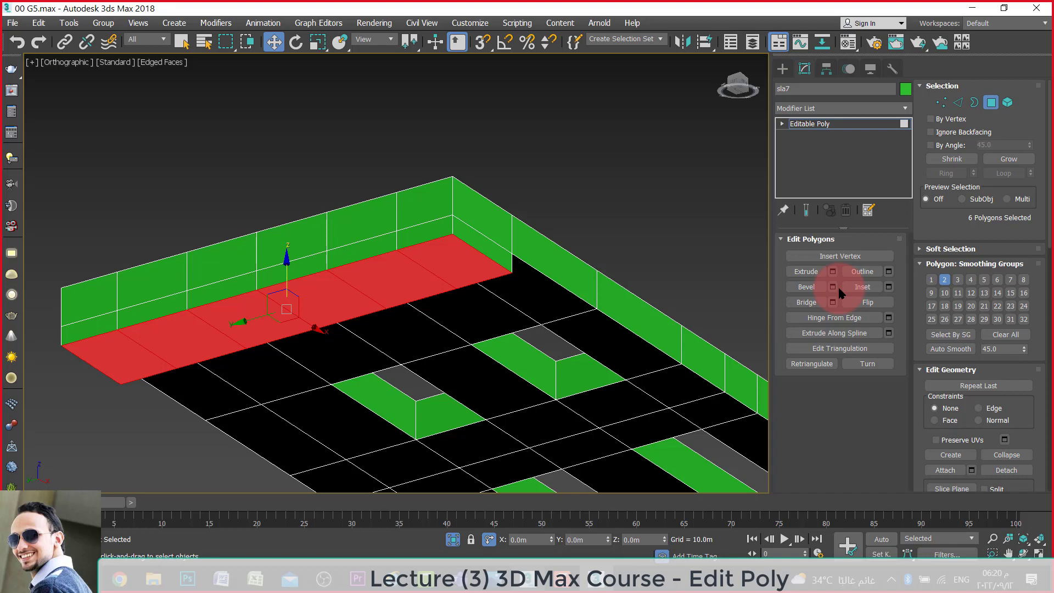
scroll(454, 280, up, 5)
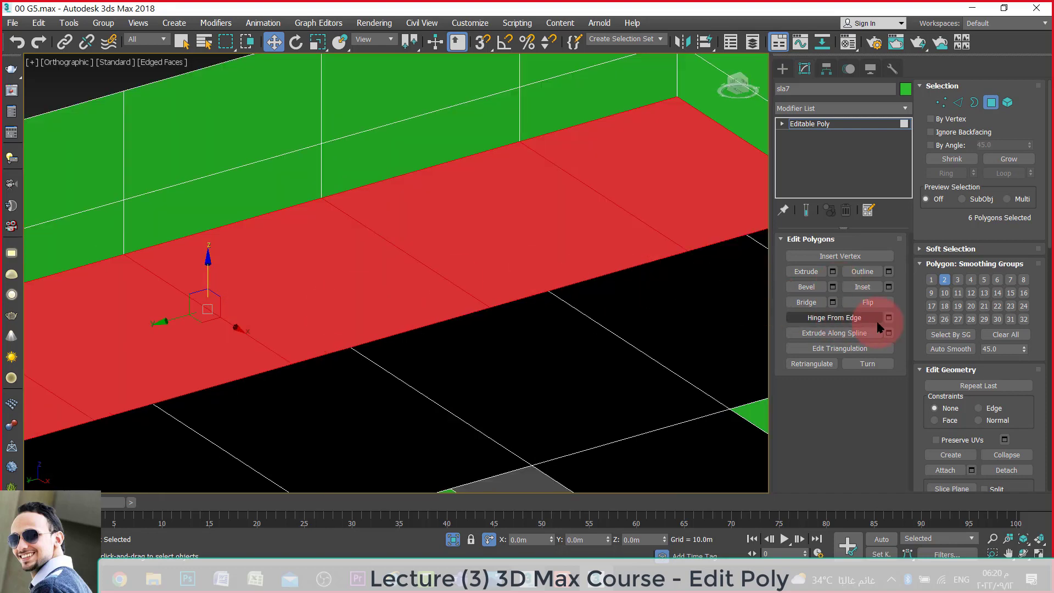
click(887, 295)
scroll(541, 259, down, 3)
scroll(541, 259, down, 2)
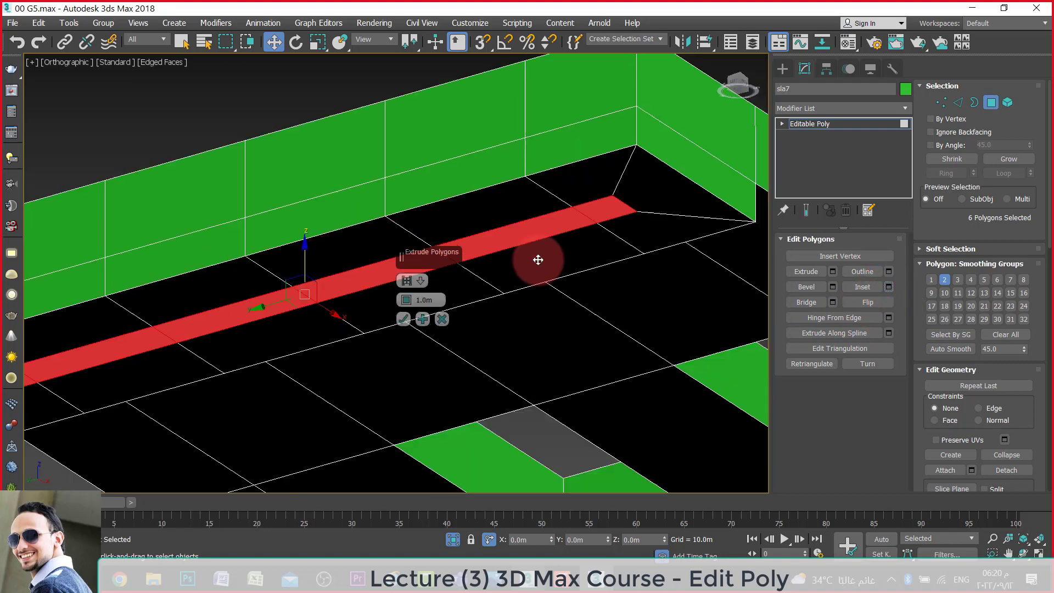
scroll(541, 259, down, 2)
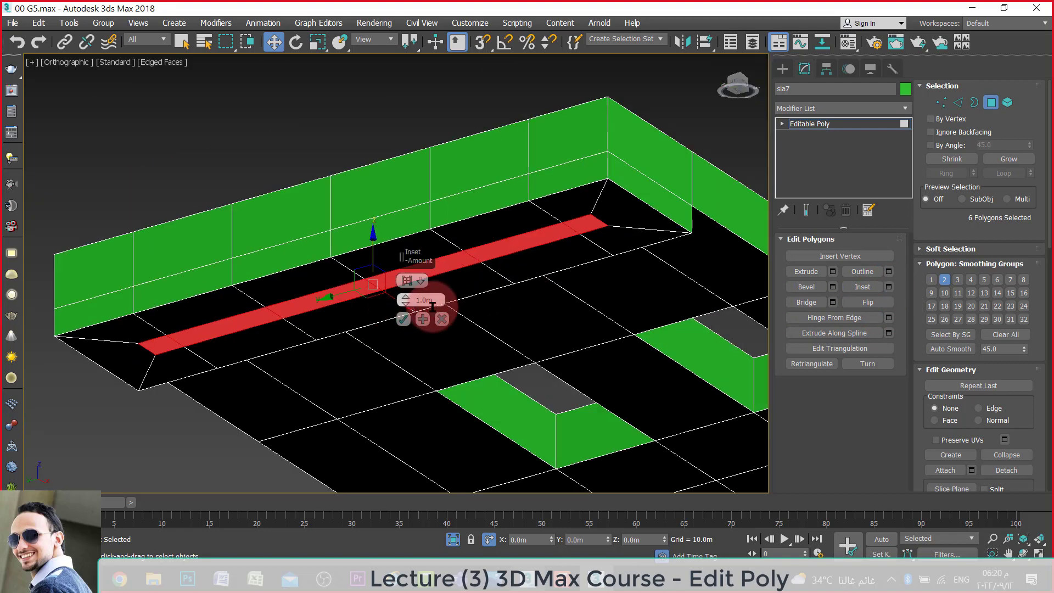
Inset the raised front strip by 0.5m.
double_click(431, 300)
text(0.5)
key(Return)
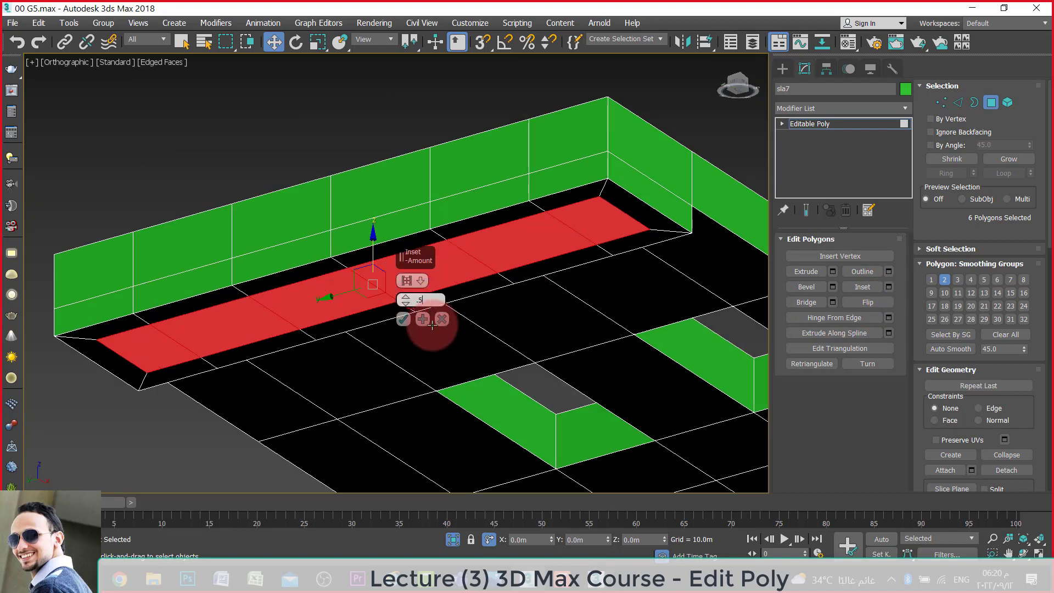
click(404, 319)
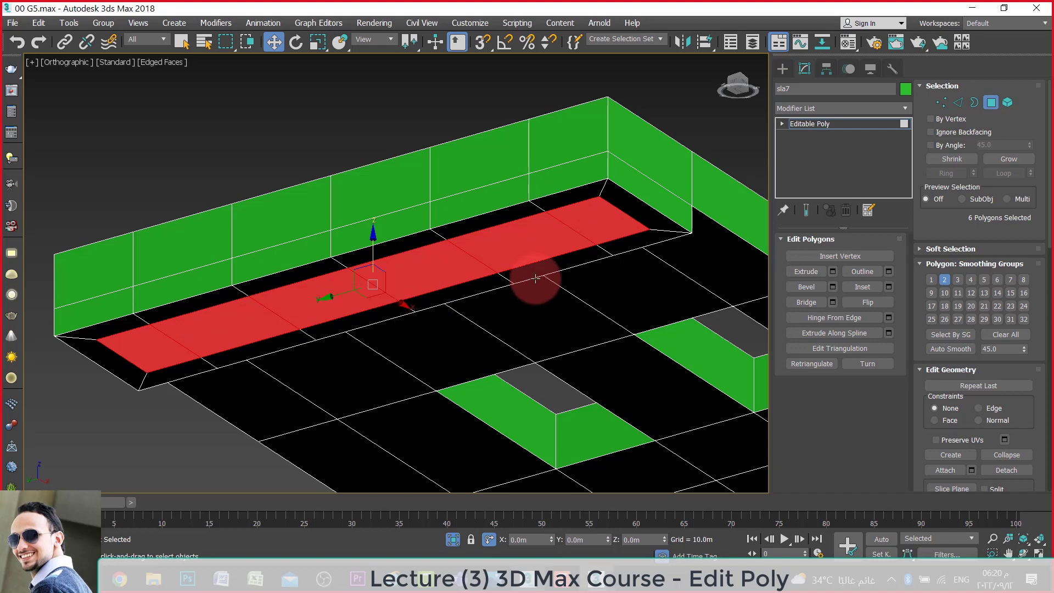
scroll(615, 250, up, 5)
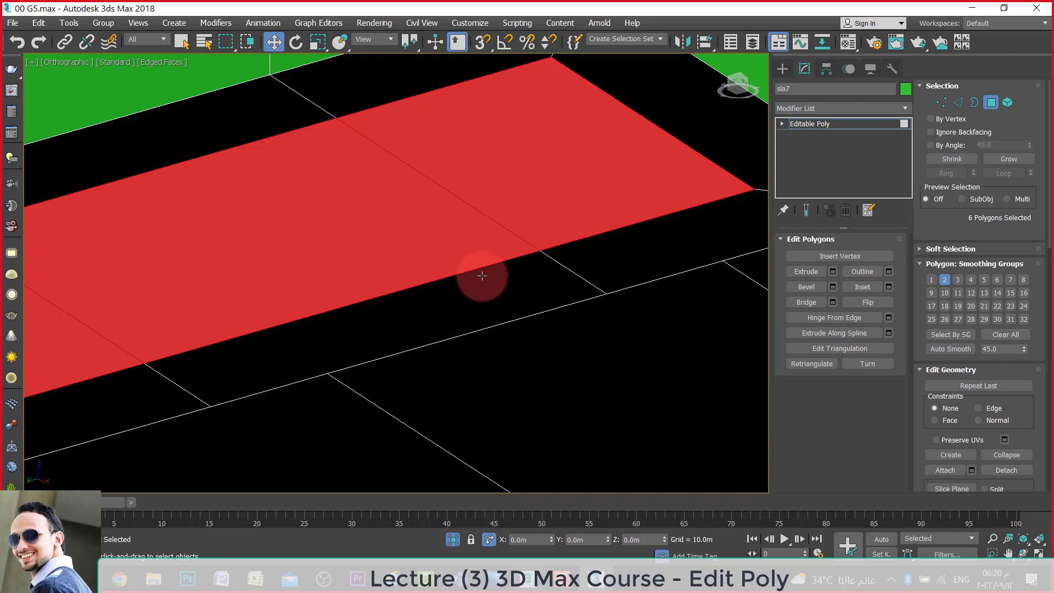
Select the six faces of the narrower inner band.
click(561, 213)
scroll(724, 216, down, 3)
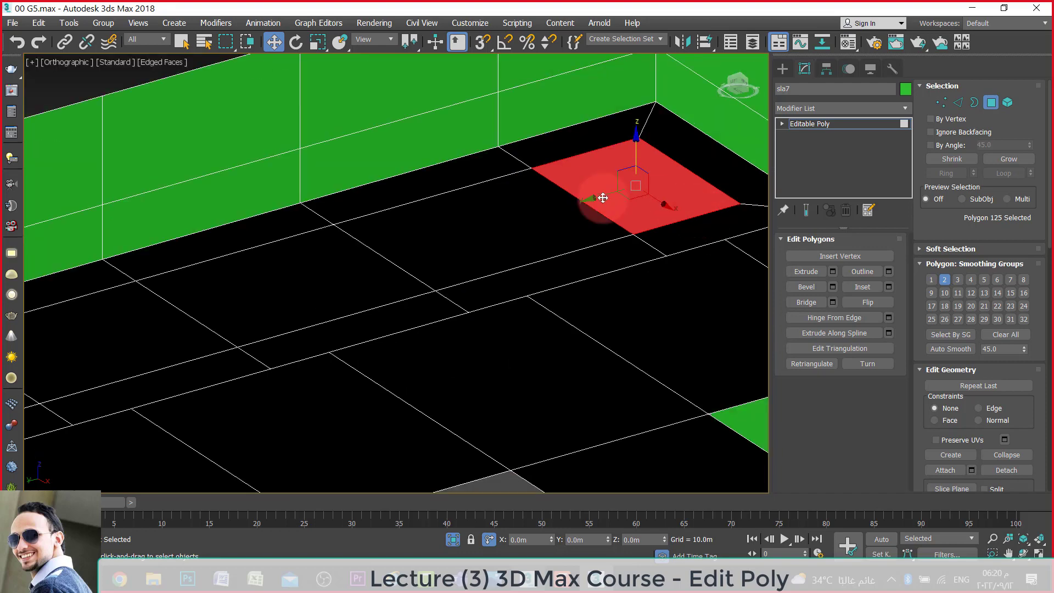
ctrl+click(522, 234)
ctrl+click(336, 279)
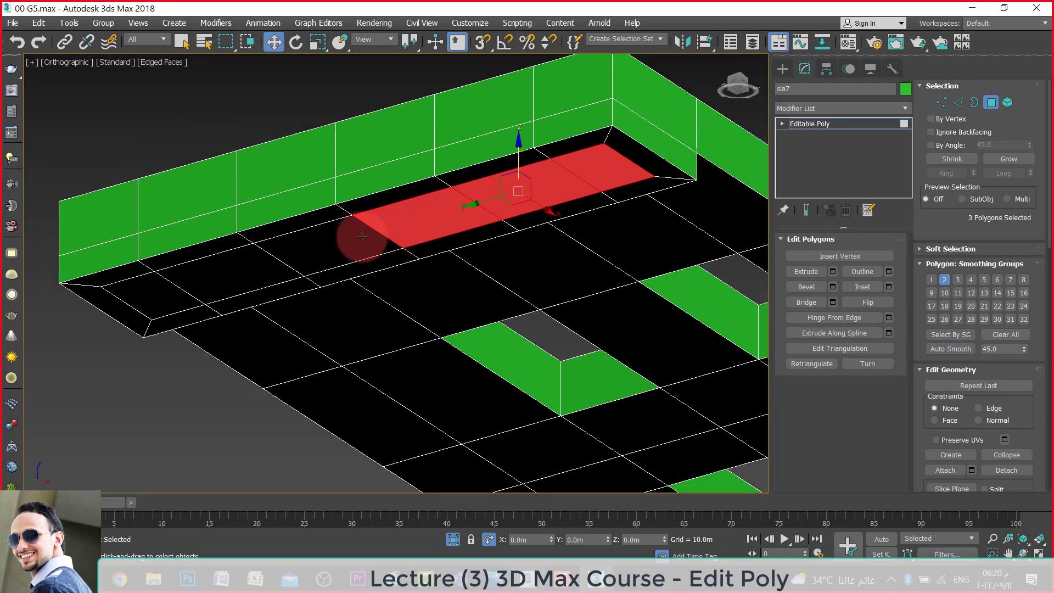
ctrl+click(352, 240)
ctrl+click(207, 271)
ctrl+click(147, 298)
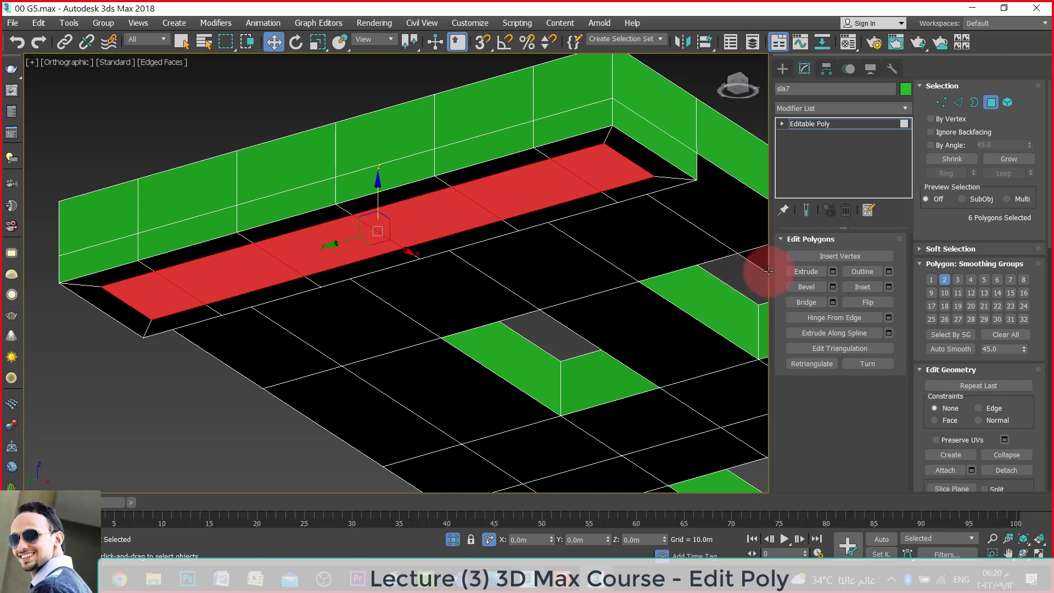
Extrude the inner band by -0.2m to recess it, then clear the selection.
click(831, 271)
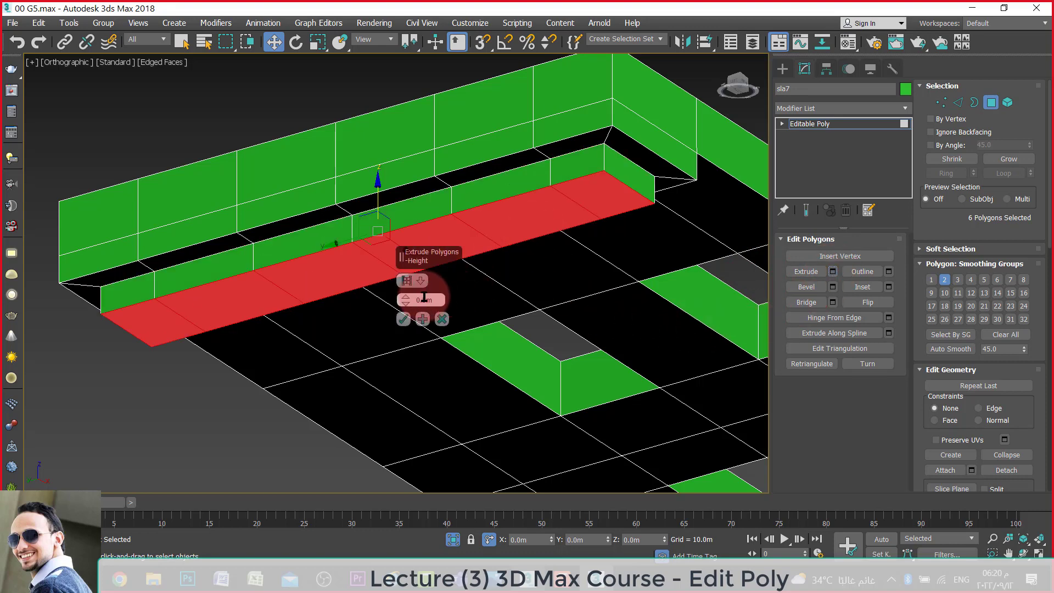
double_click(424, 299)
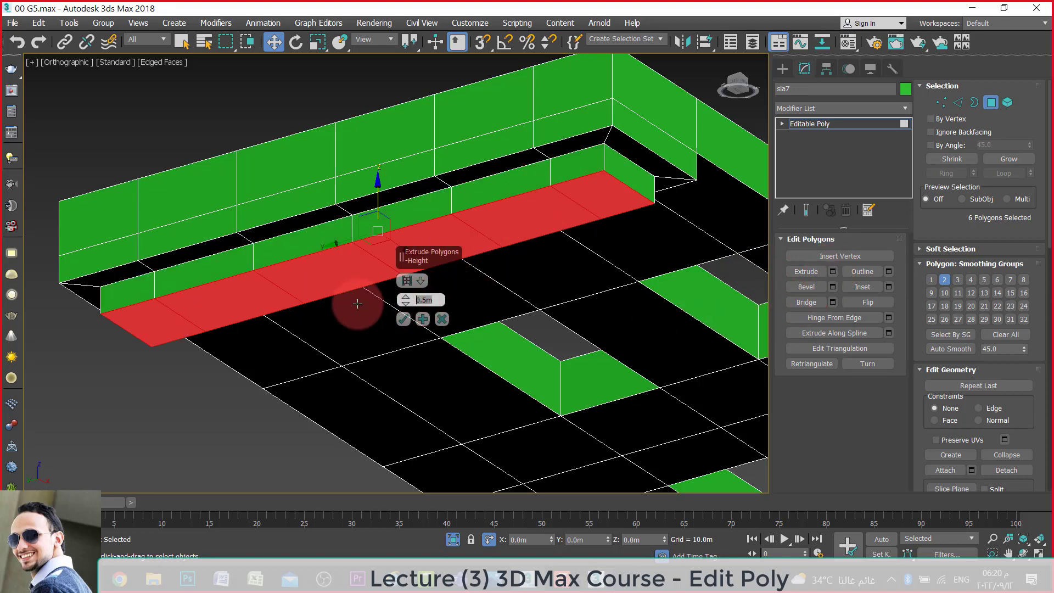
text(-0.2)
key(Return)
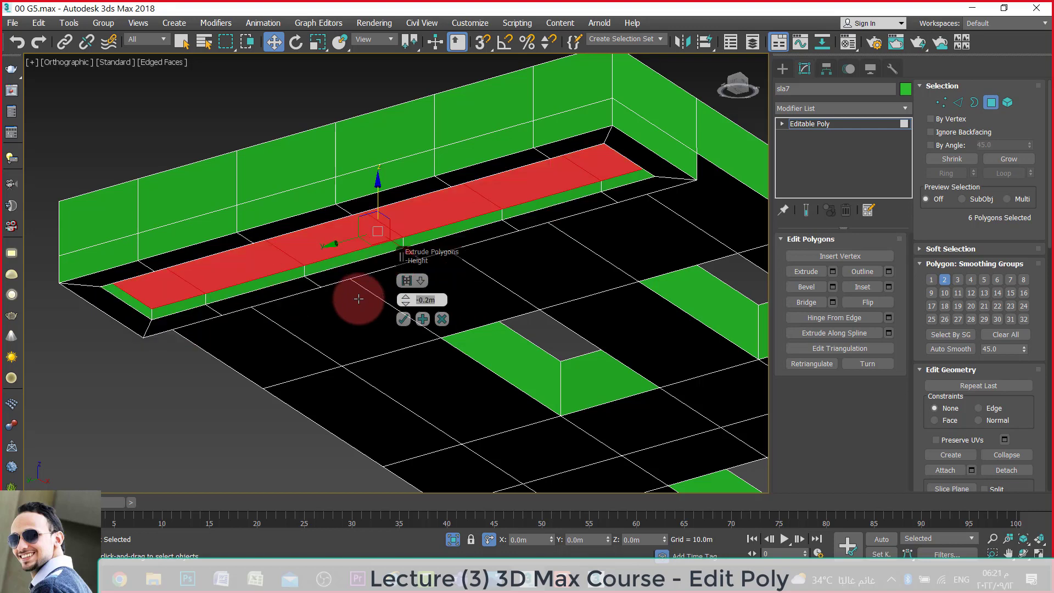
click(403, 320)
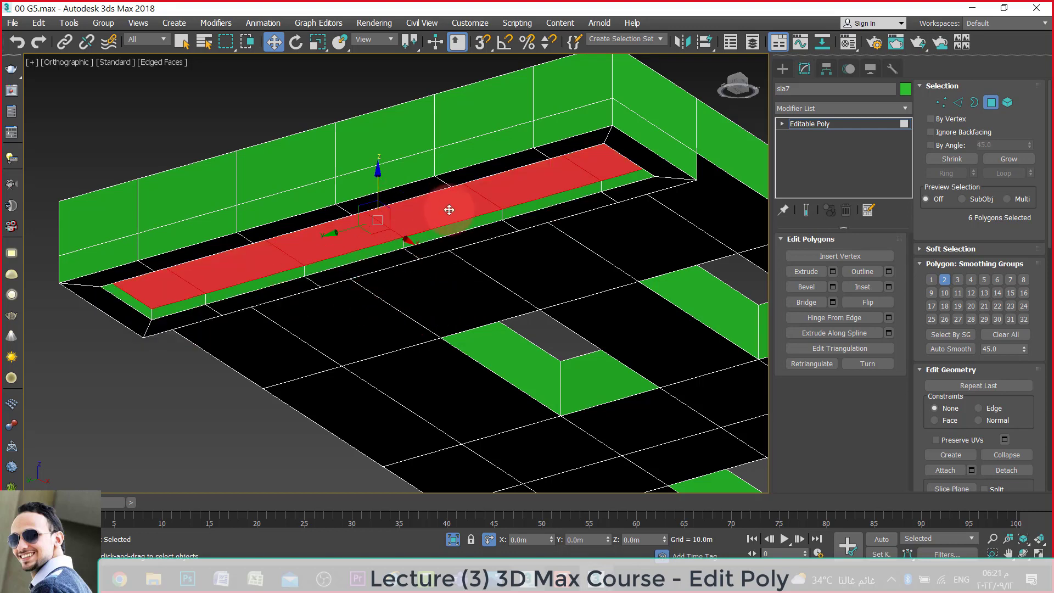
scroll(357, 160, down, 5)
click(341, 128)
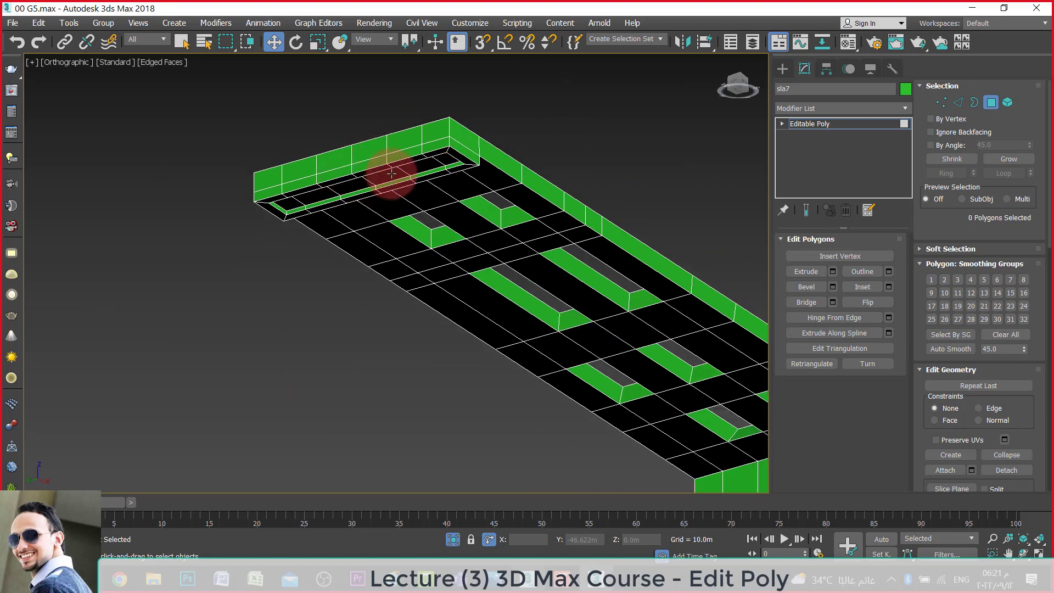
scroll(388, 169, up, 5)
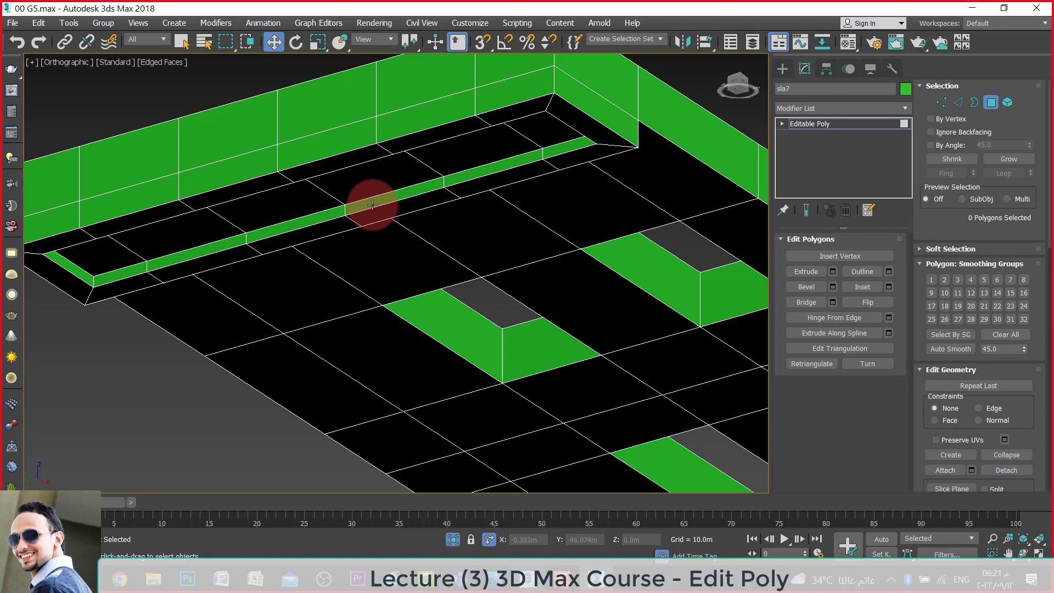
Select two vertical side-wall strips, try an inset on them, then undo it.
scroll(356, 203, down, 5)
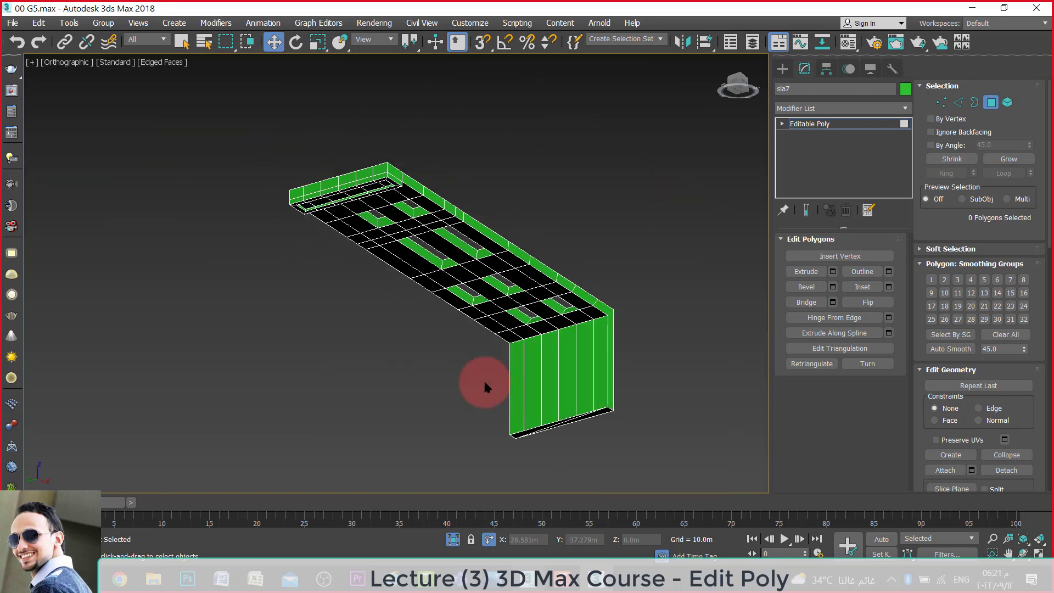
scroll(548, 423, up, 3)
scroll(579, 357, up, 3)
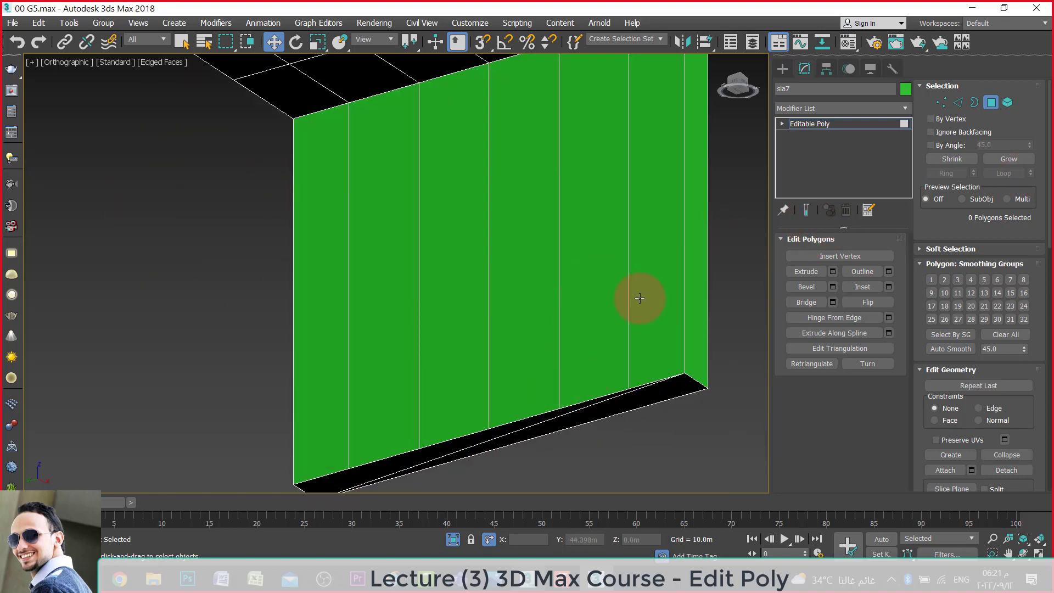
click(595, 307)
ctrl+click(422, 341)
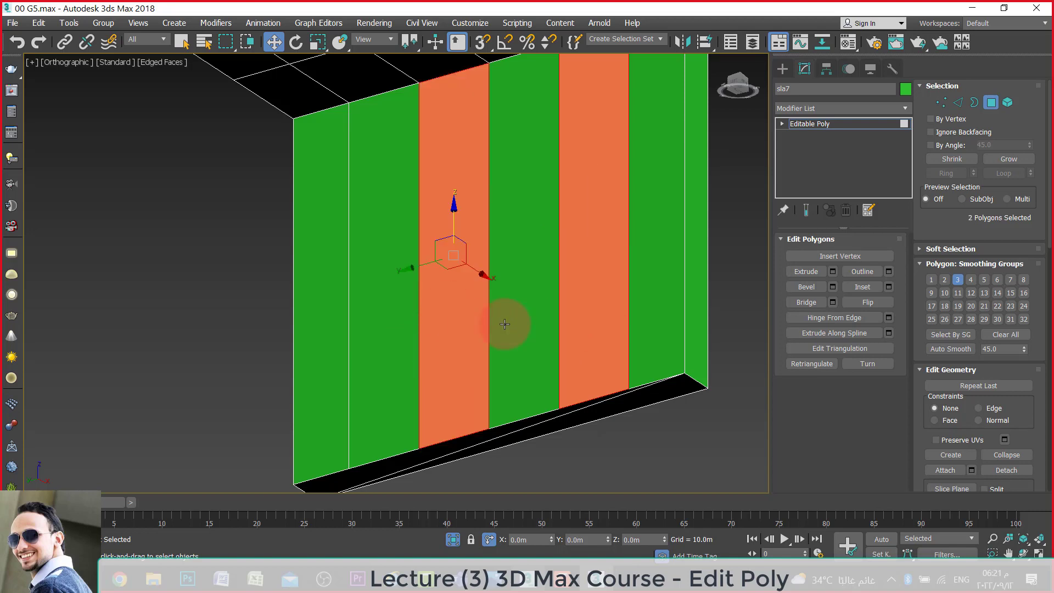
click(883, 288)
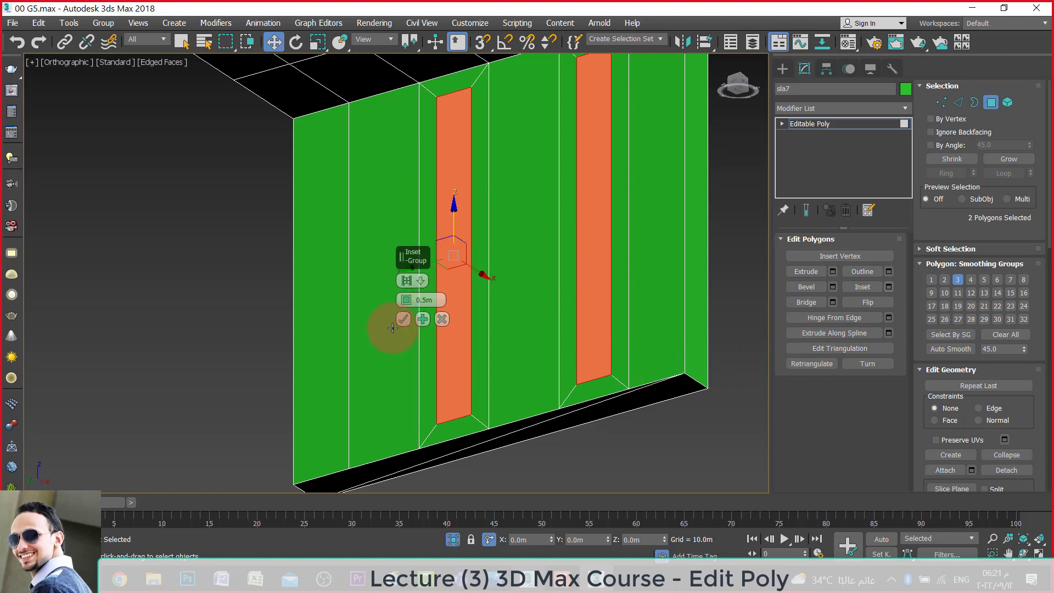
click(403, 319)
scroll(529, 242, up, 2)
scroll(512, 271, down, 2)
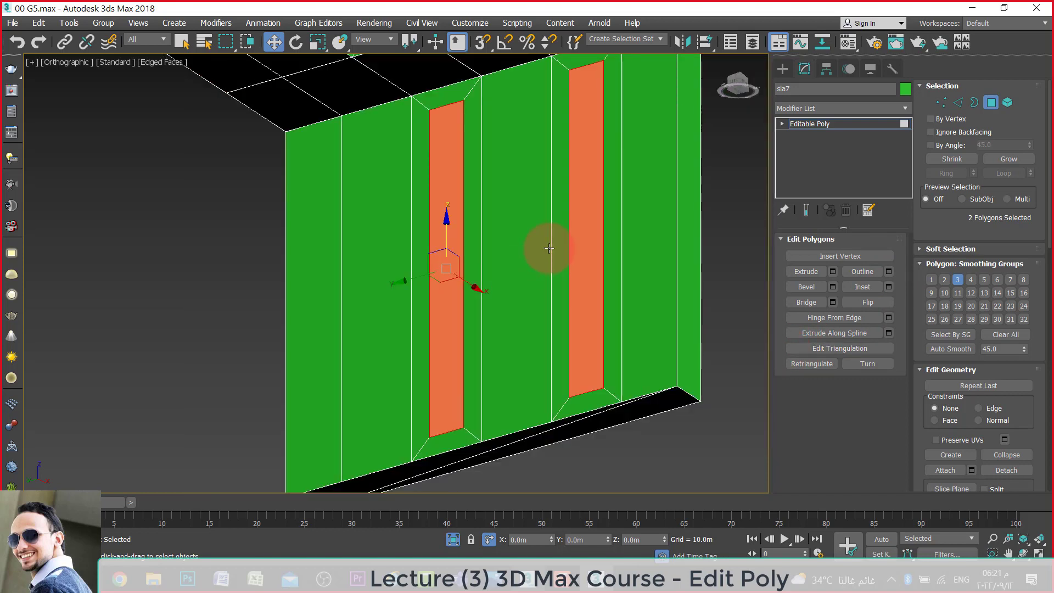
key(ctrl+z)
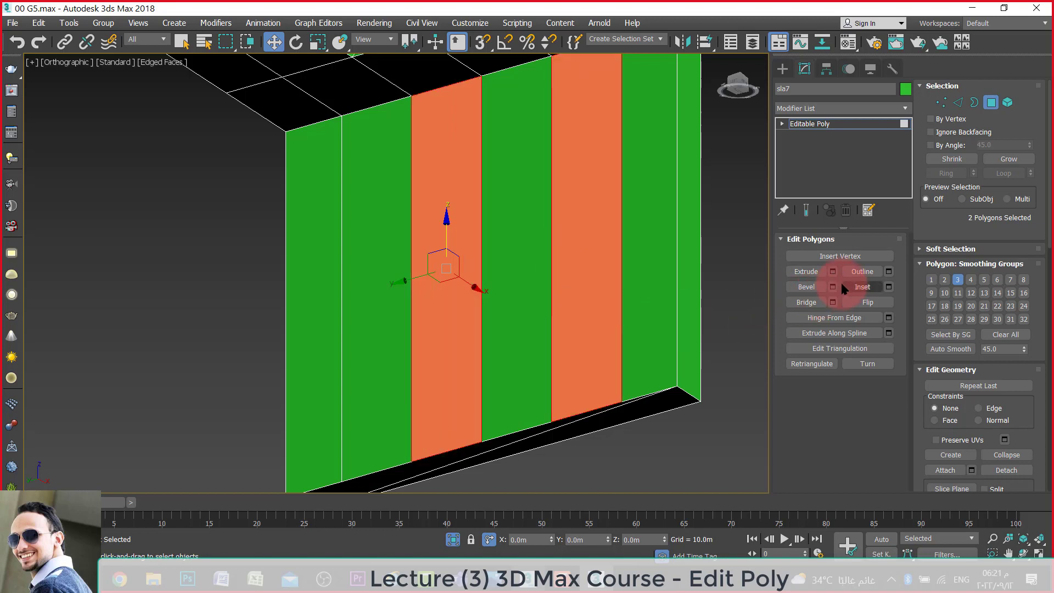
Recess the two wall strips 0.2m and set up a 0.1m inset.
click(833, 271)
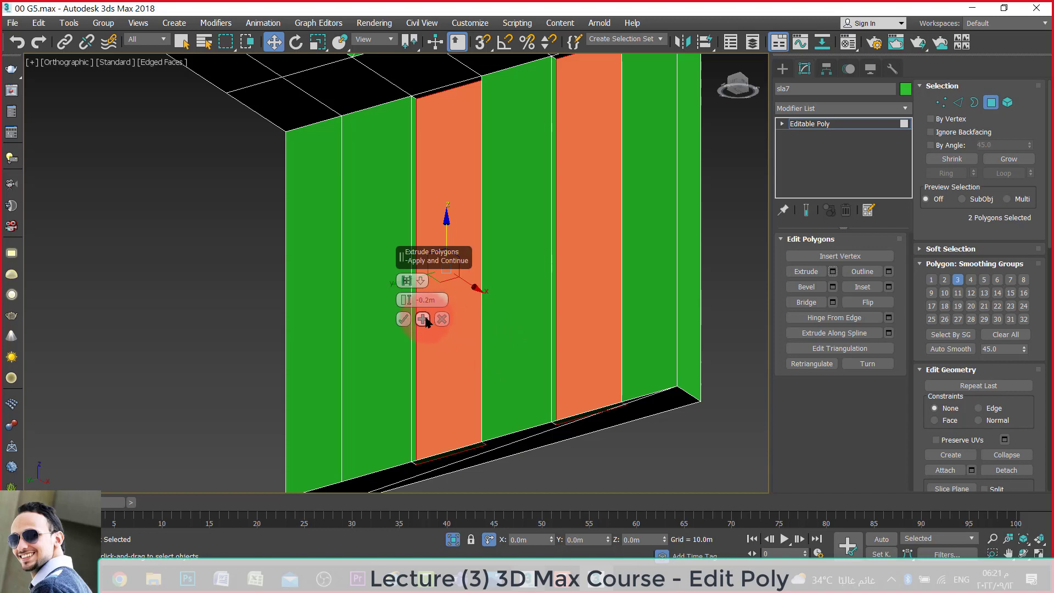
click(403, 319)
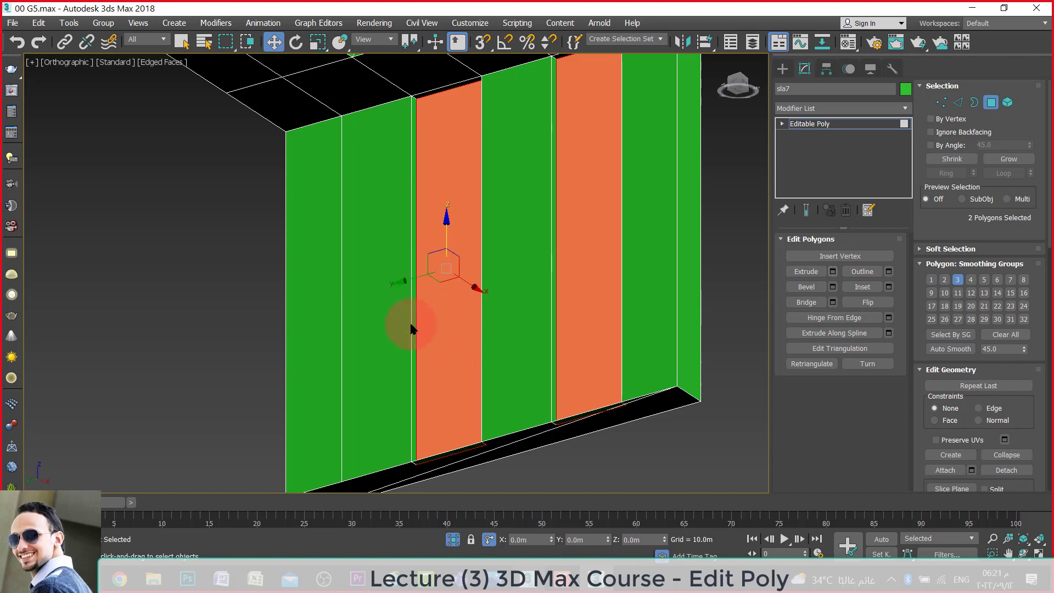
click(888, 286)
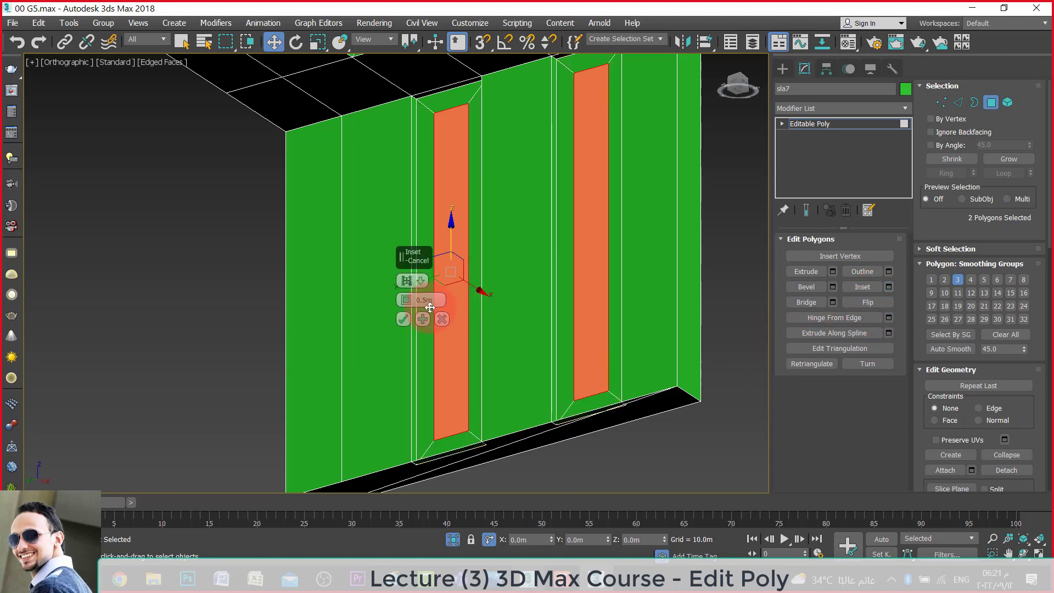
key(Return)
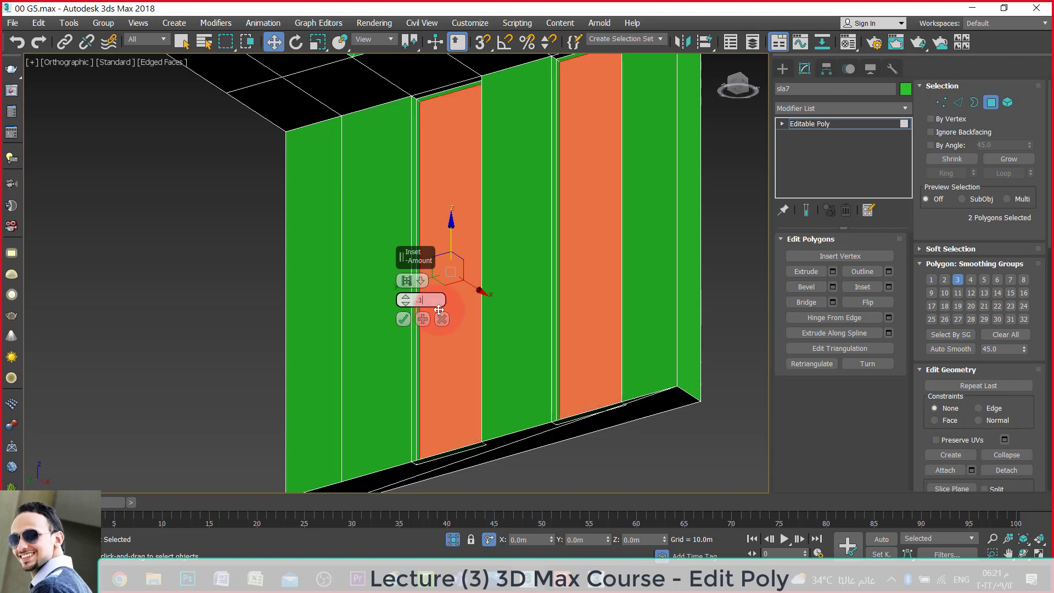
Commit the 0.1m inset on both orange wall panels and zoom to check the border.
click(404, 319)
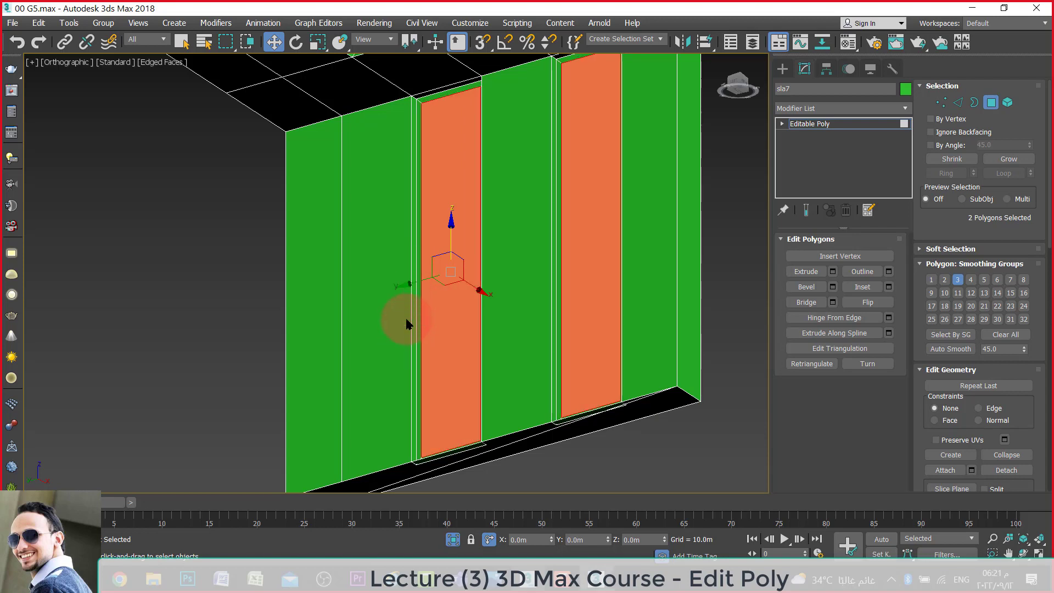
click(832, 286)
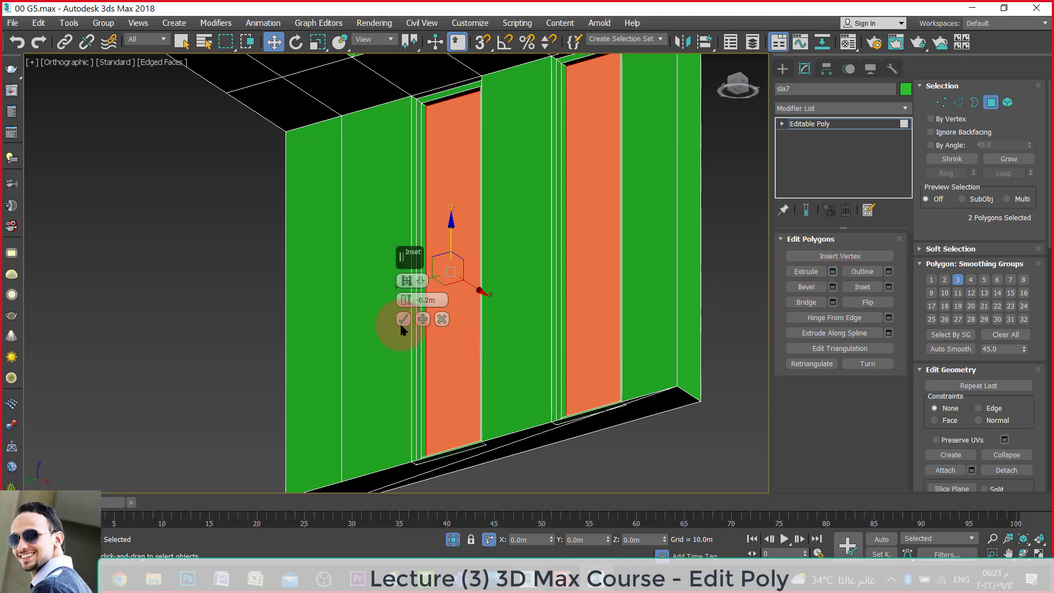
click(403, 319)
scroll(417, 96, up, 5)
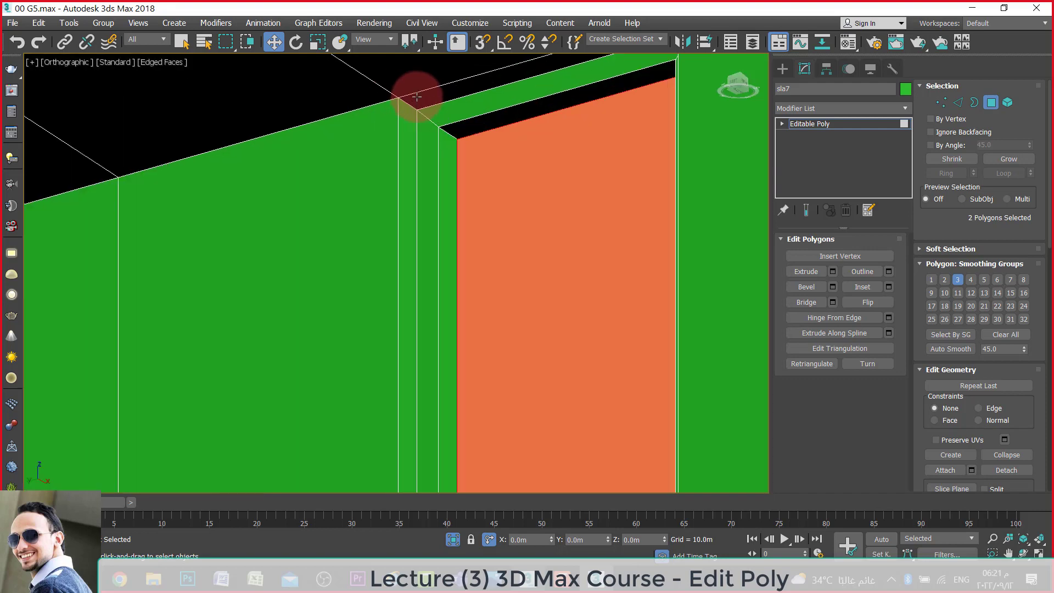
scroll(417, 96, up, 3)
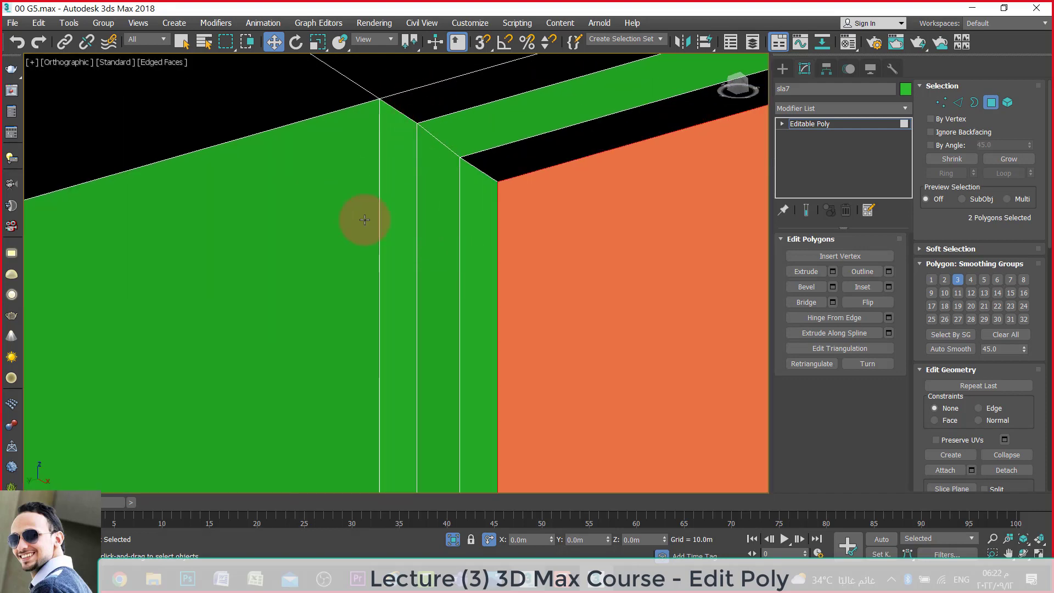
scroll(640, 263, down, 8)
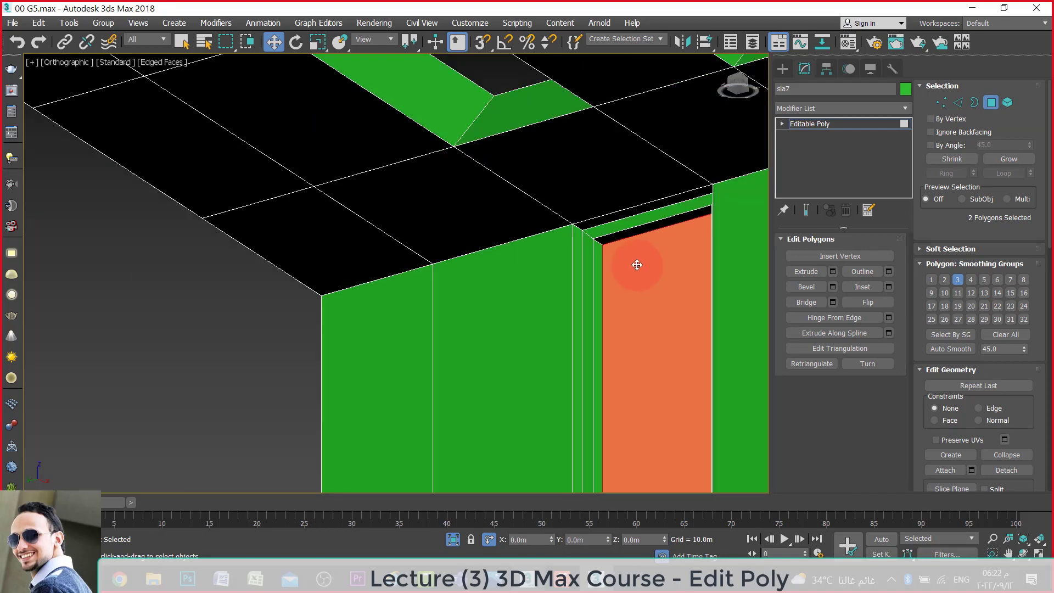
scroll(637, 264, up, 4)
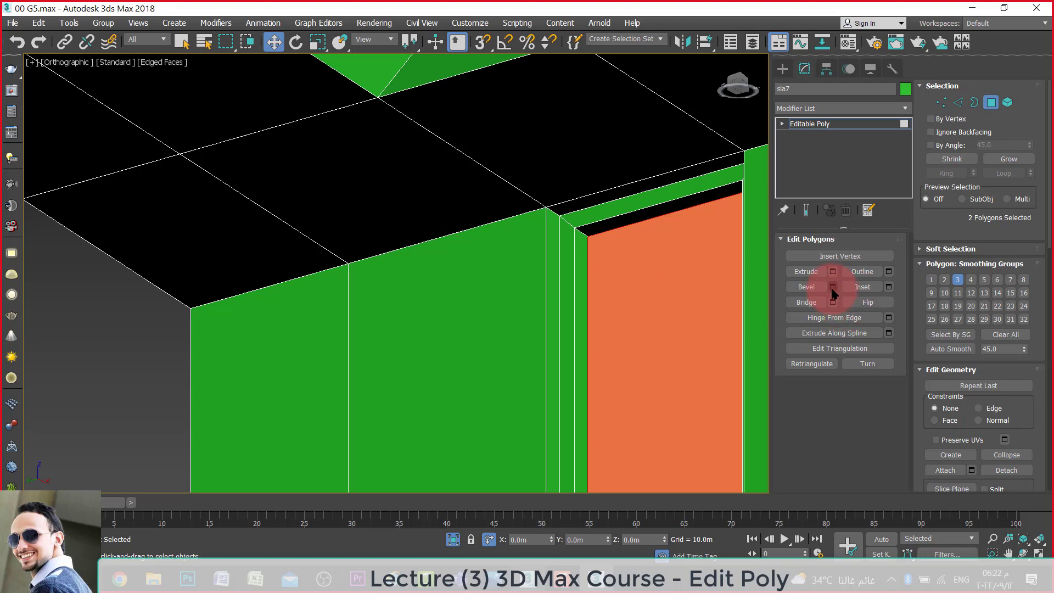
Try a bevel on the orange panels, then cancel it.
click(833, 291)
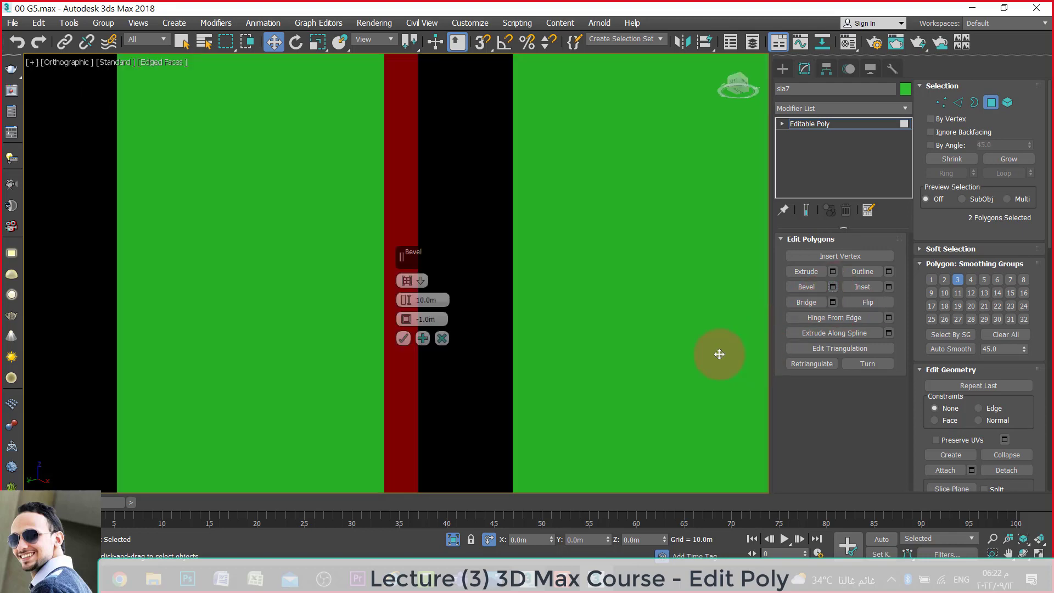
alt+middle_drag(540, 308, 729, 289)
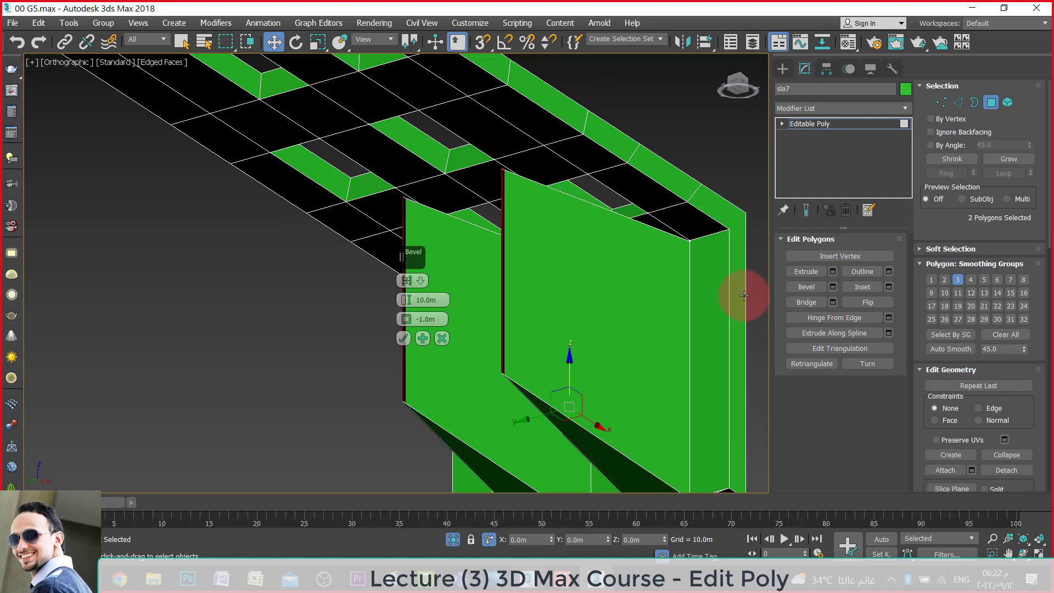
click(861, 306)
right_click(639, 306)
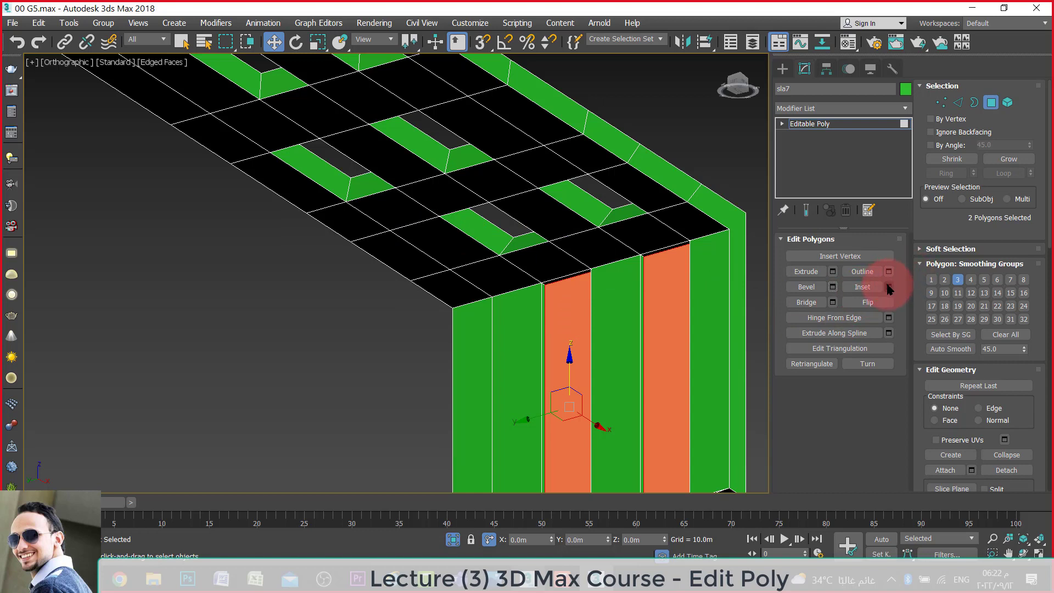
Inset the orange panels 0.1m and extrude them 0.2m into the wall.
click(888, 287)
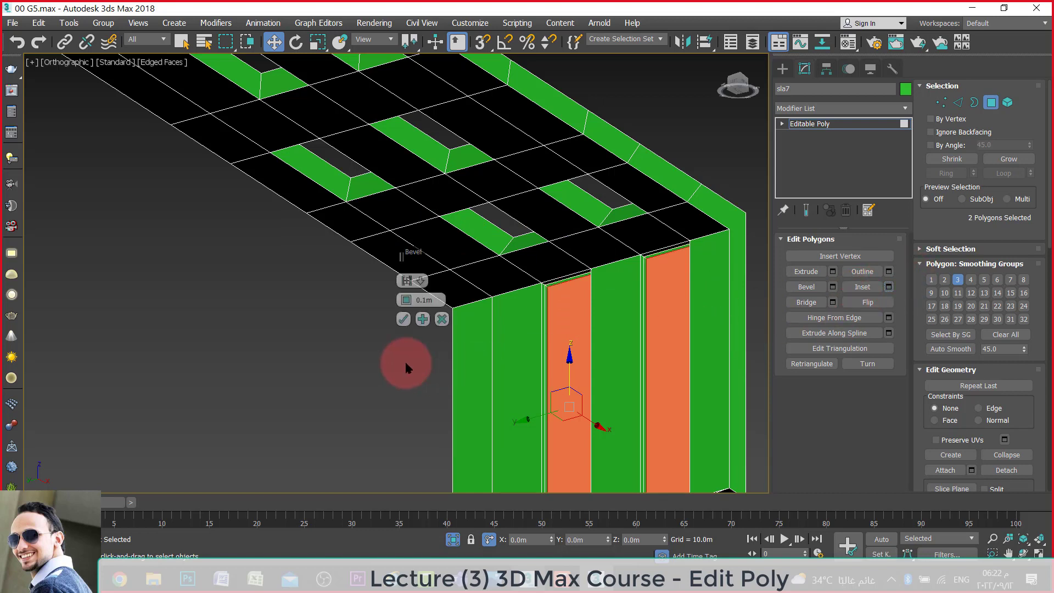
click(403, 318)
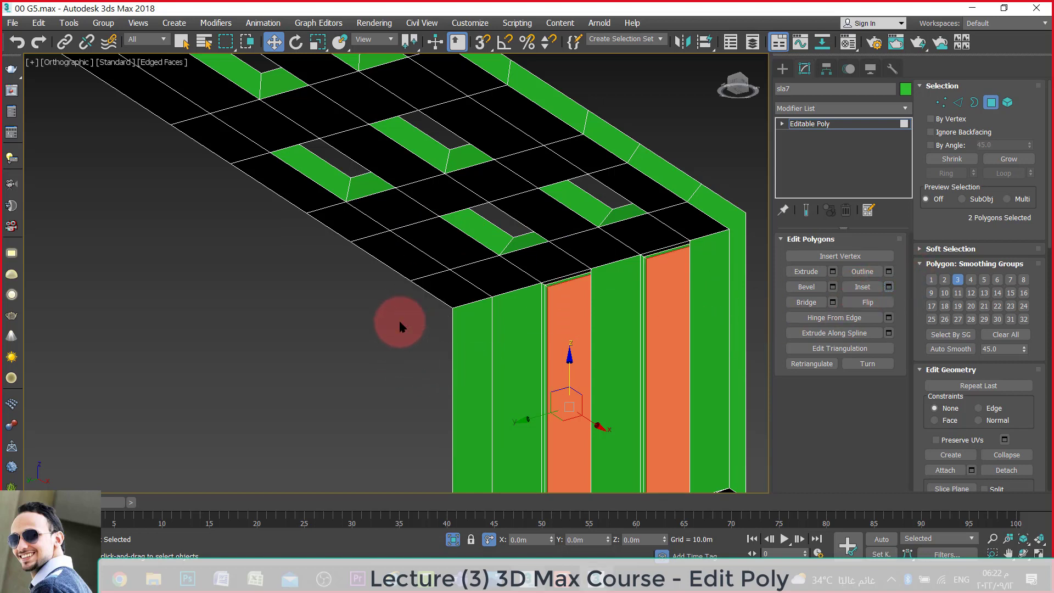
click(819, 301)
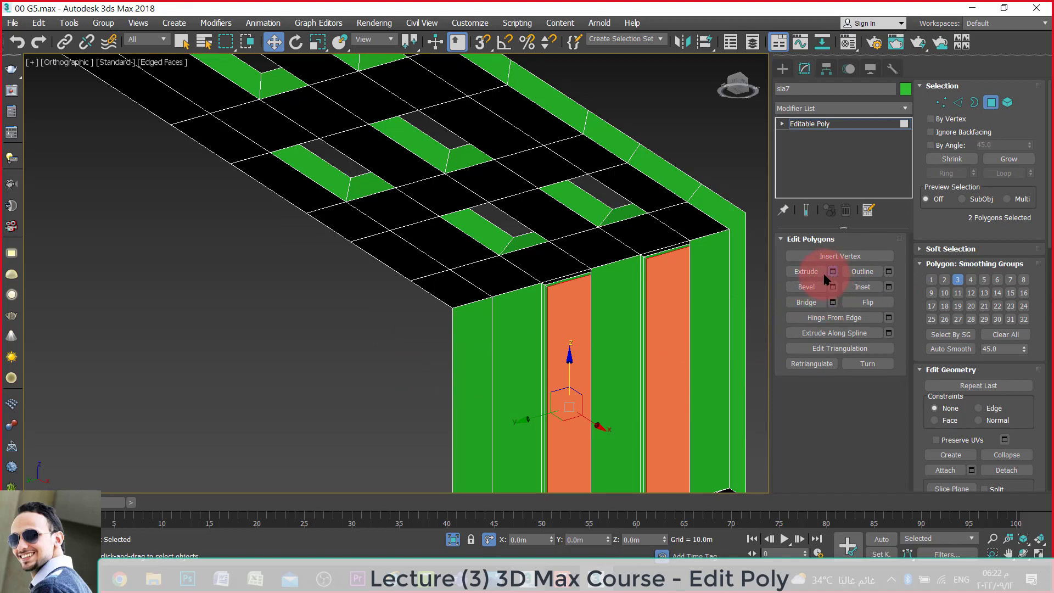
click(832, 272)
click(404, 318)
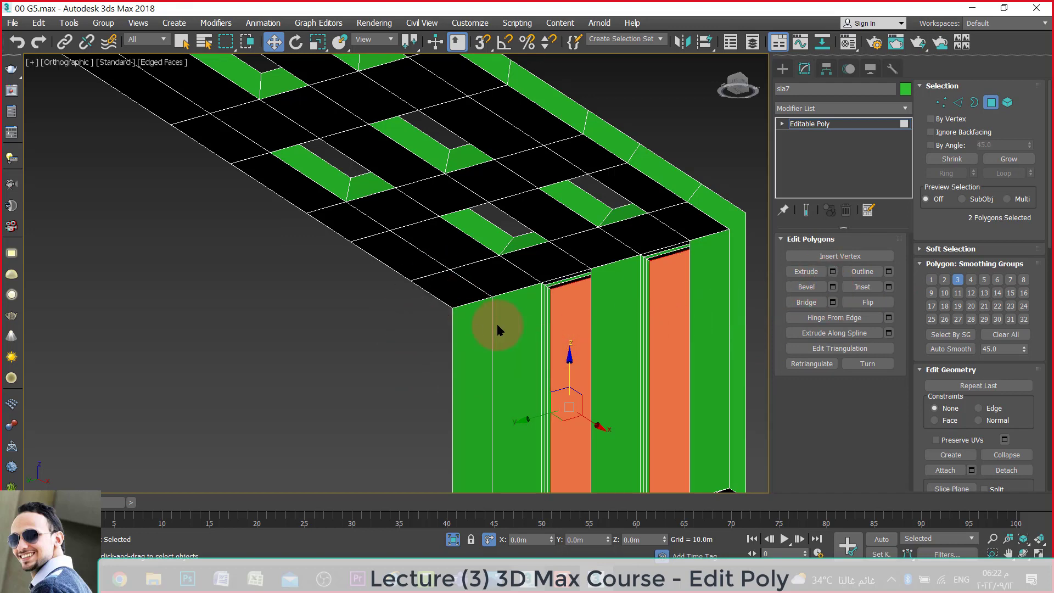
Zoom and orbit around the slab to review the recessed panels.
scroll(563, 288, up, 5)
scroll(562, 236, up, 4)
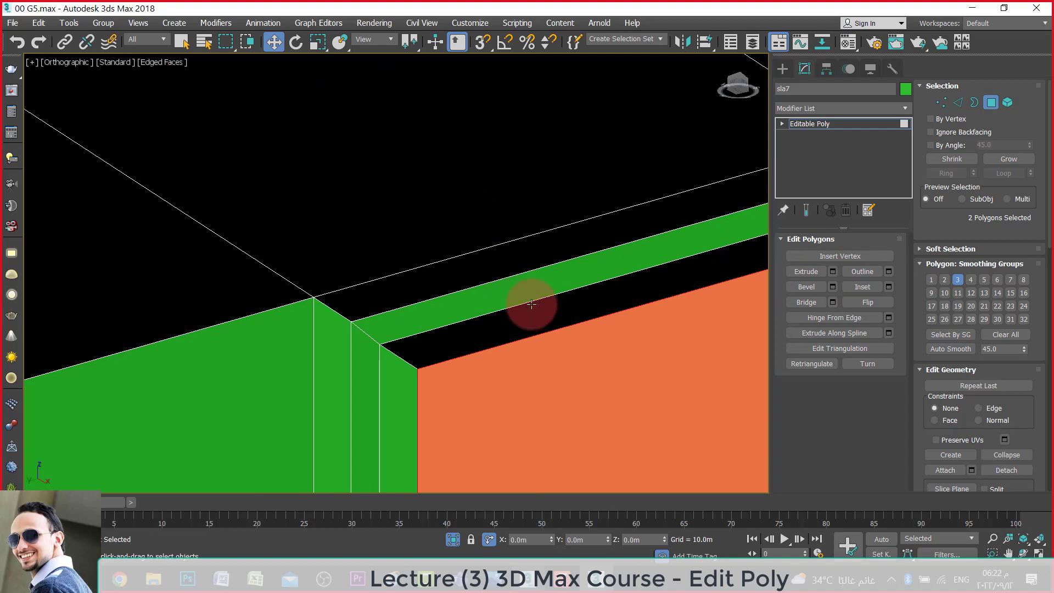
scroll(514, 343, down, 4)
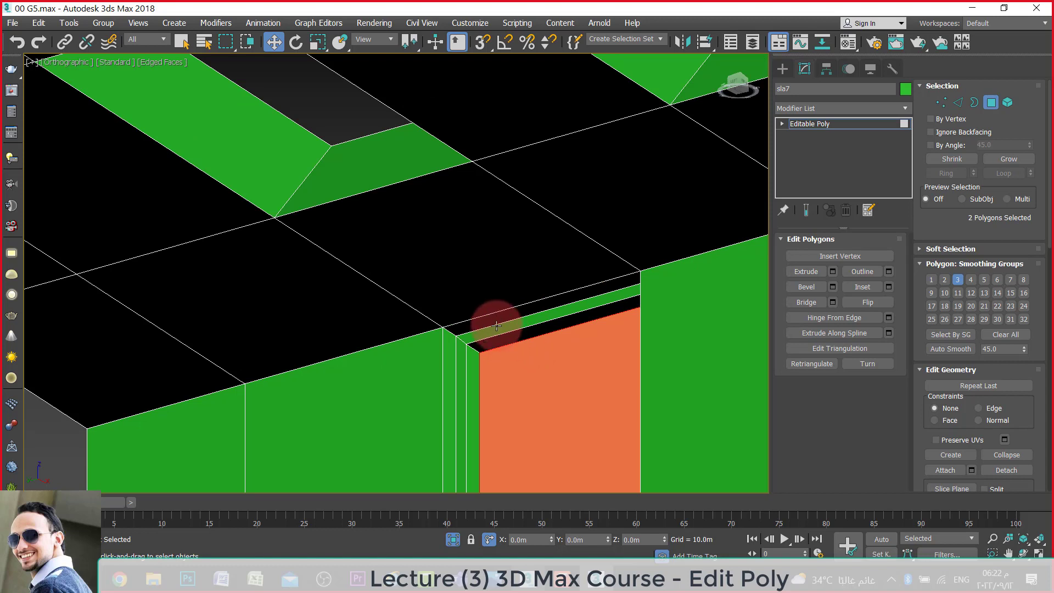
scroll(418, 337, down, 5)
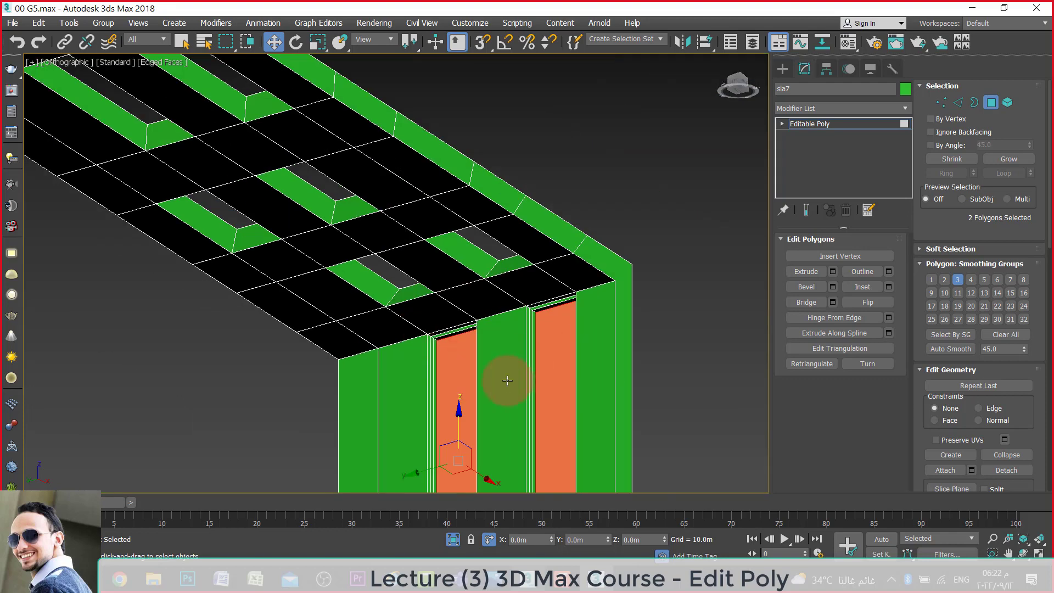
scroll(475, 301, down, 3)
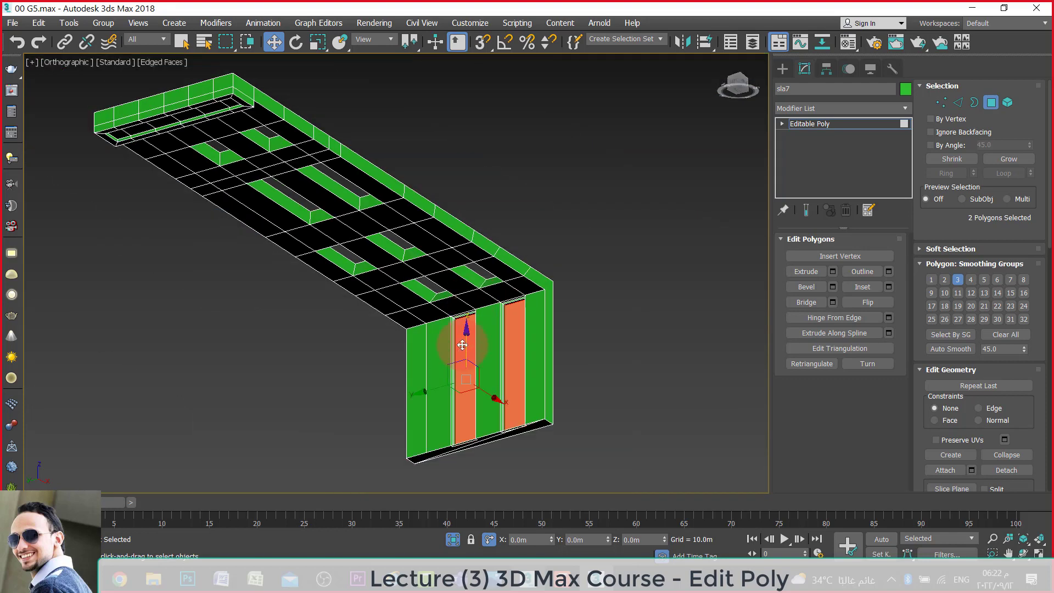
scroll(462, 345, up, 5)
scroll(353, 419, up, 3)
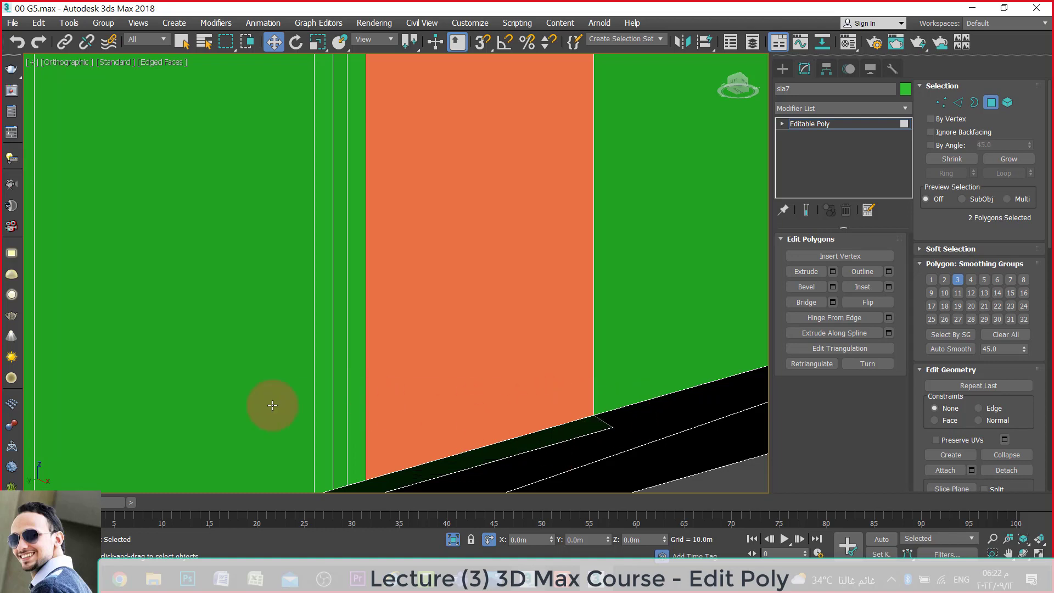
scroll(353, 400, down, 2)
scroll(362, 387, down, 4)
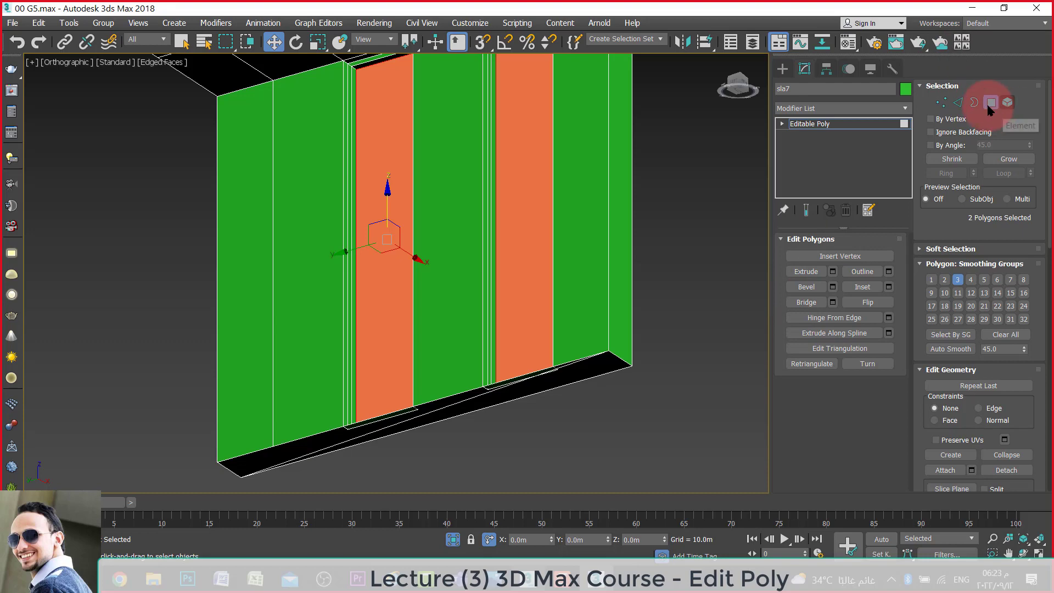
click(810, 287)
scroll(765, 280, down, 3)
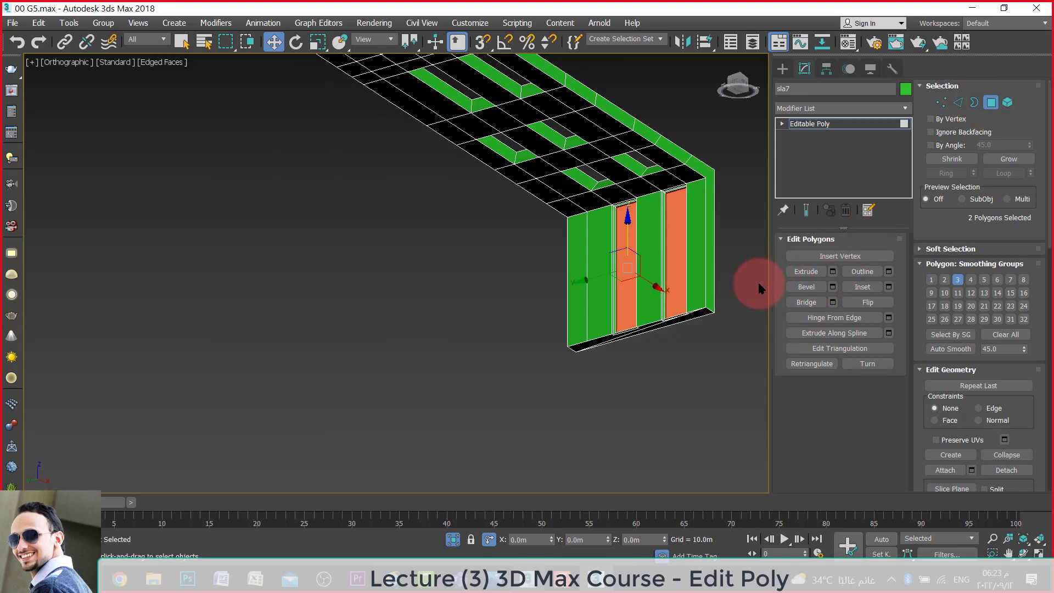
scroll(762, 307, down, 2)
scroll(764, 320, down, 1)
click(1023, 552)
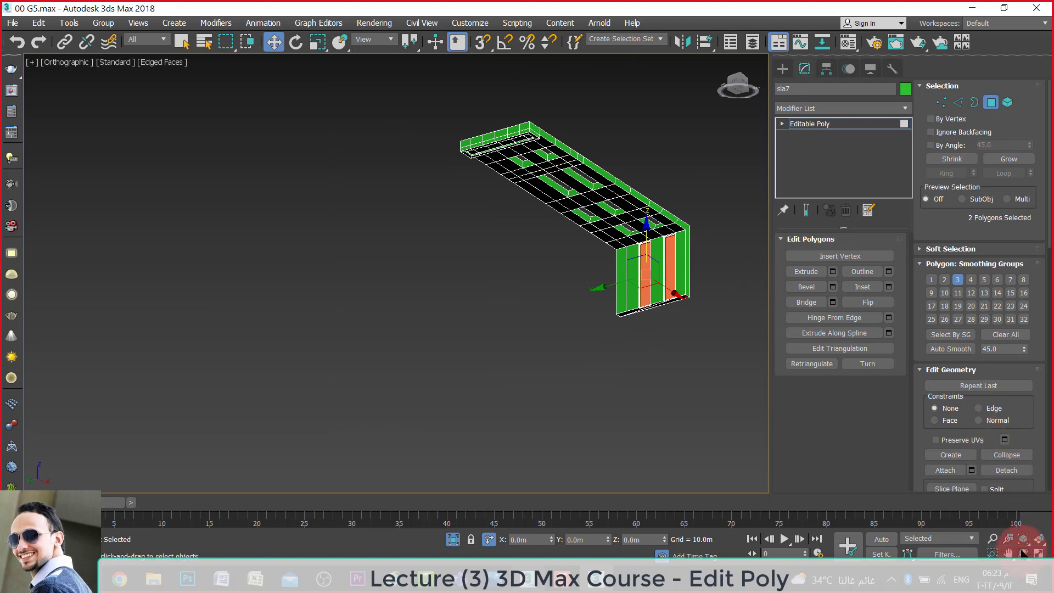
mouse_move(471, 316)
mouse_down()
mouse_move(435, 319)
mouse_move(414, 339)
mouse_move(560, 301)
mouse_move(332, 307)
mouse_move(327, 284)
mouse_move(408, 313)
mouse_move(423, 181)
mouse_up()
scroll(570, 312, up, 4)
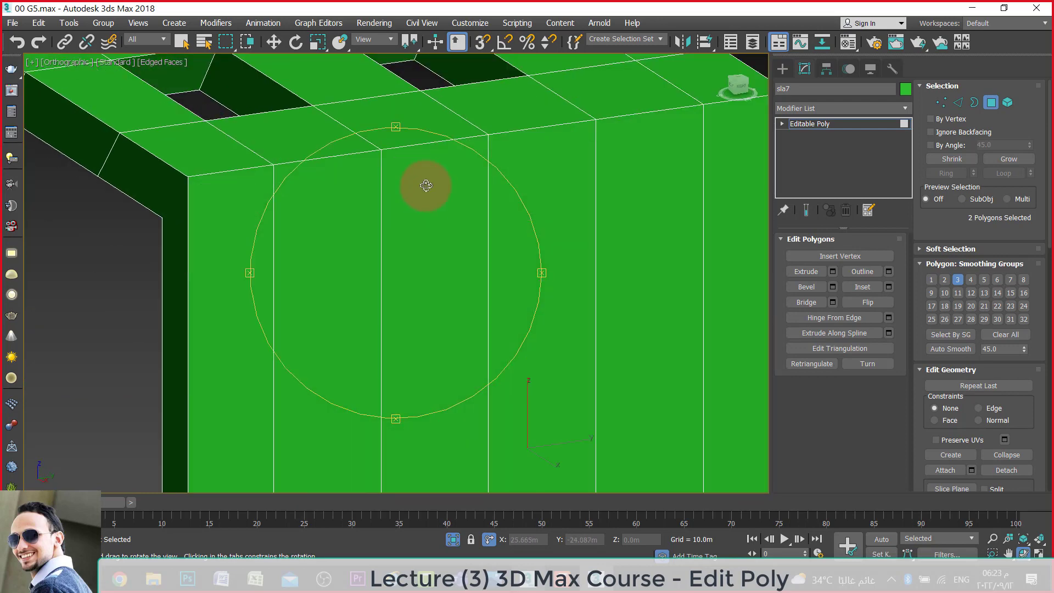
Select one vertical wall strip and bevel it with a 1.0m height.
scroll(447, 277, down, 3)
key(w)
click(507, 218)
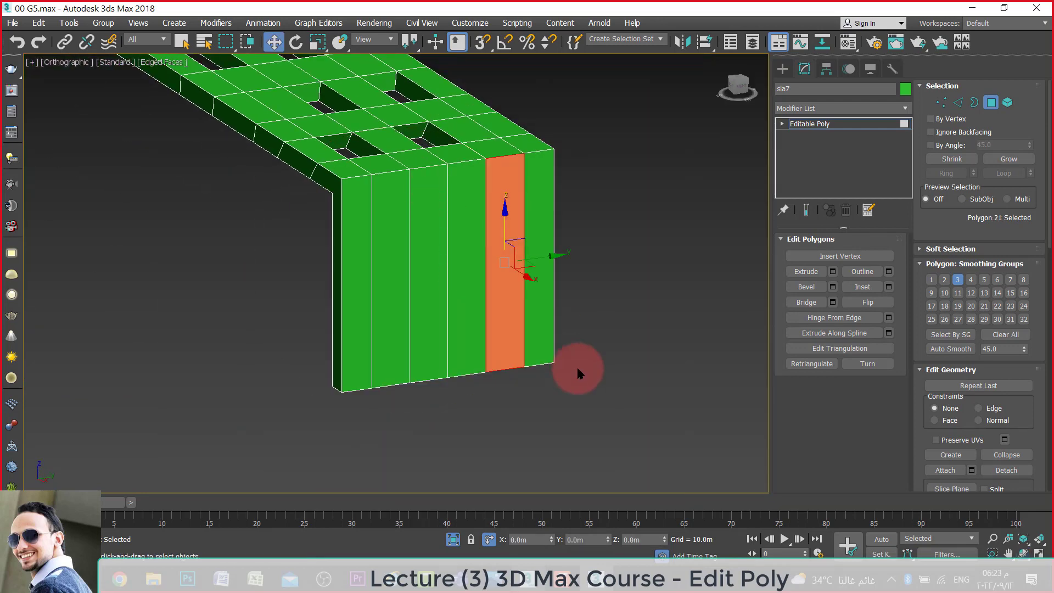
click(806, 287)
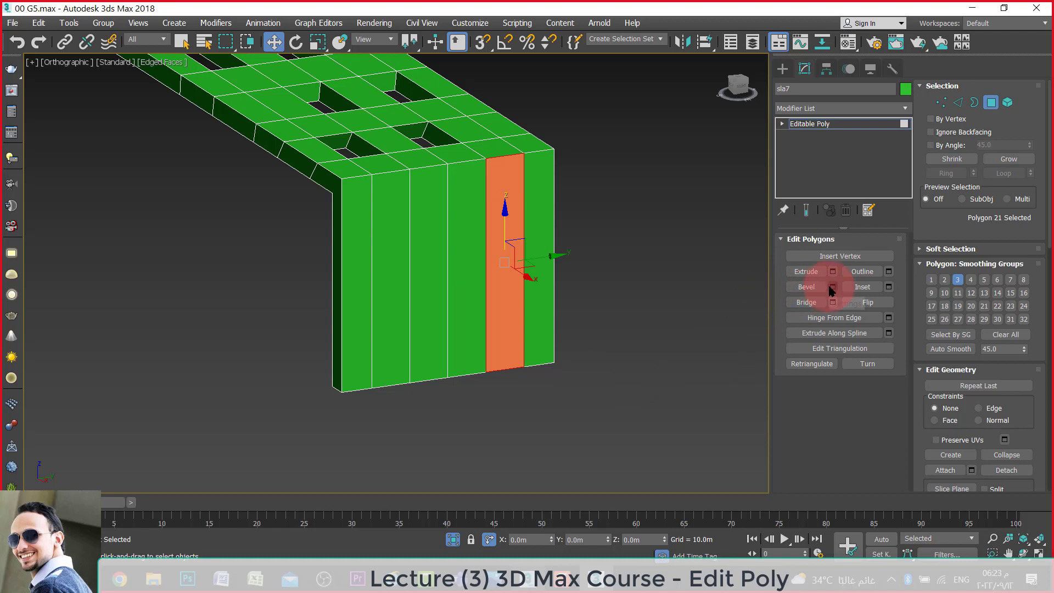
drag(631, 365, 567, 364)
click(424, 300)
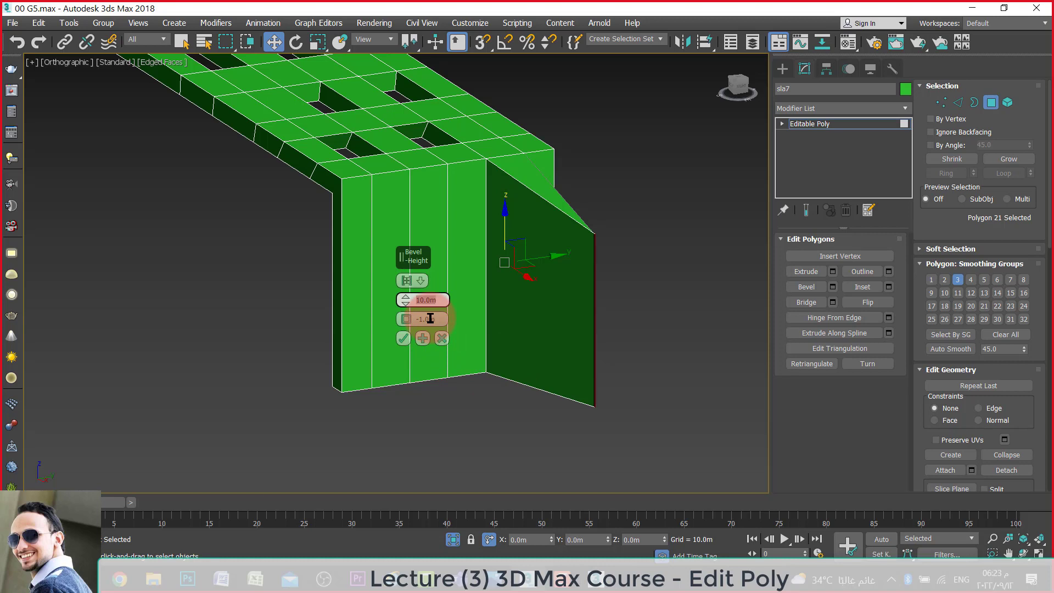
text(1)
key(Return)
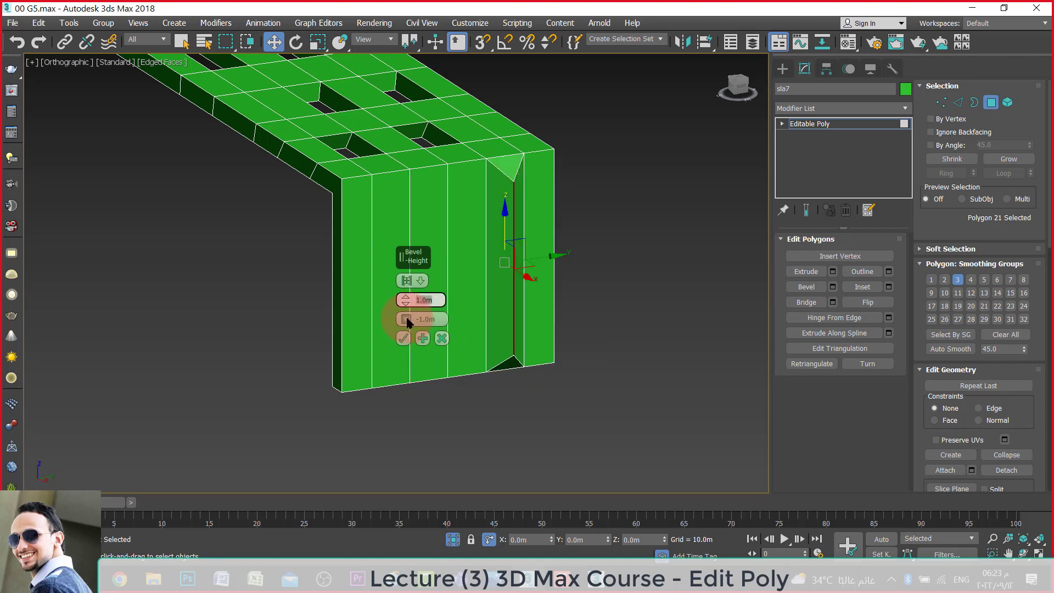
Set the bevel outline to 1.0m after briefly trying -1.0m.
click(417, 320)
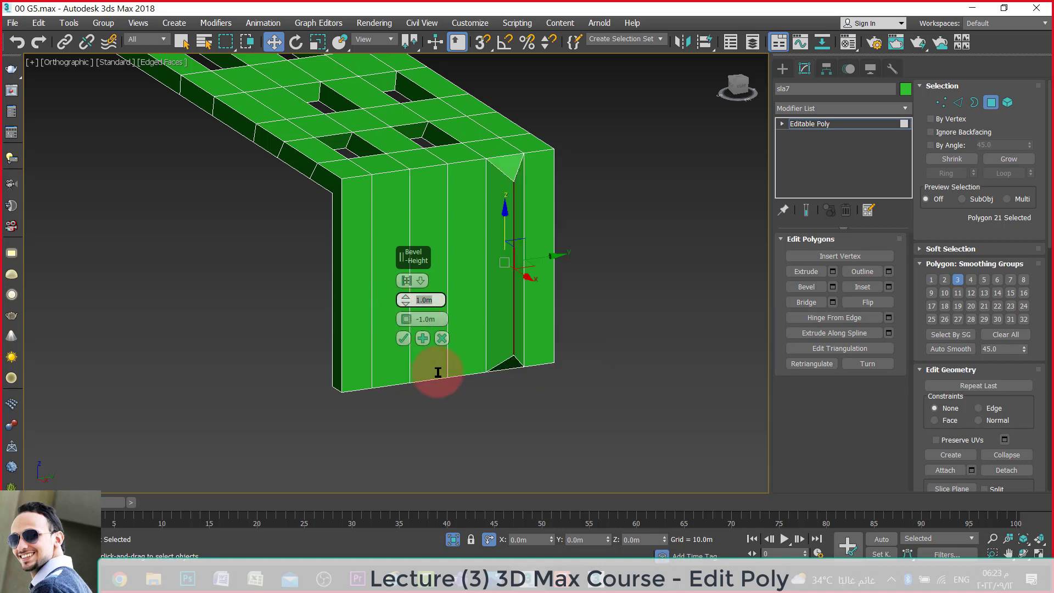
text(-1)
key(Return)
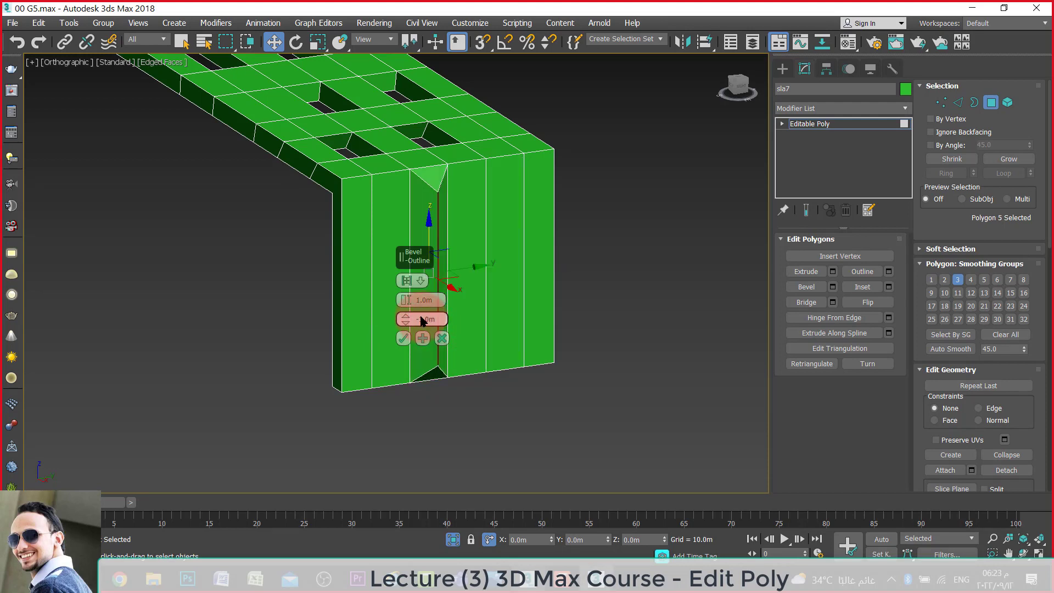
scroll(419, 312, up, 3)
scroll(420, 311, up, 3)
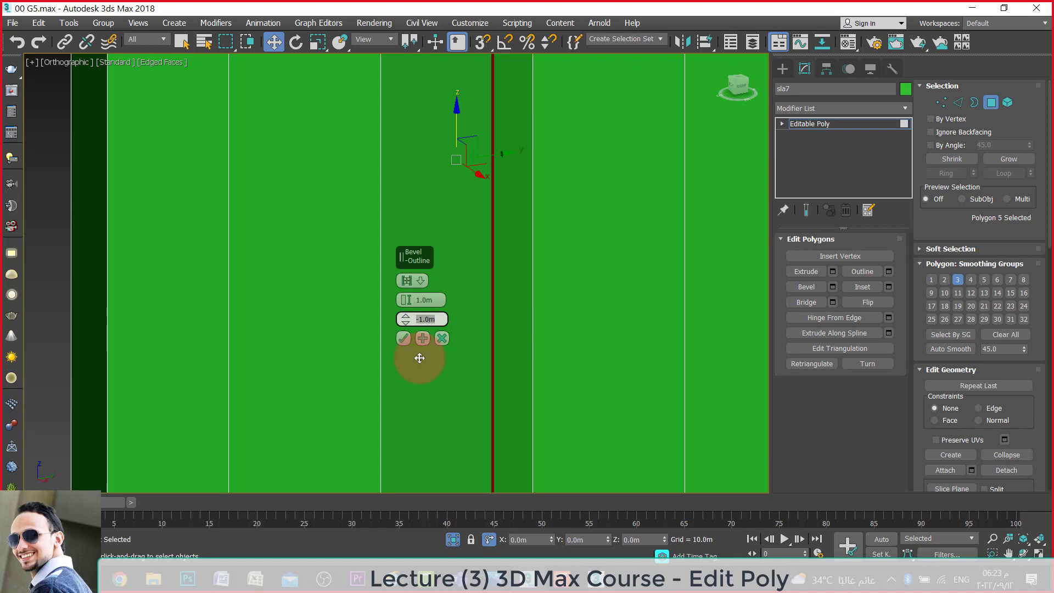
text(1)
key(Return)
scroll(422, 357, down, 3)
scroll(439, 351, down, 3)
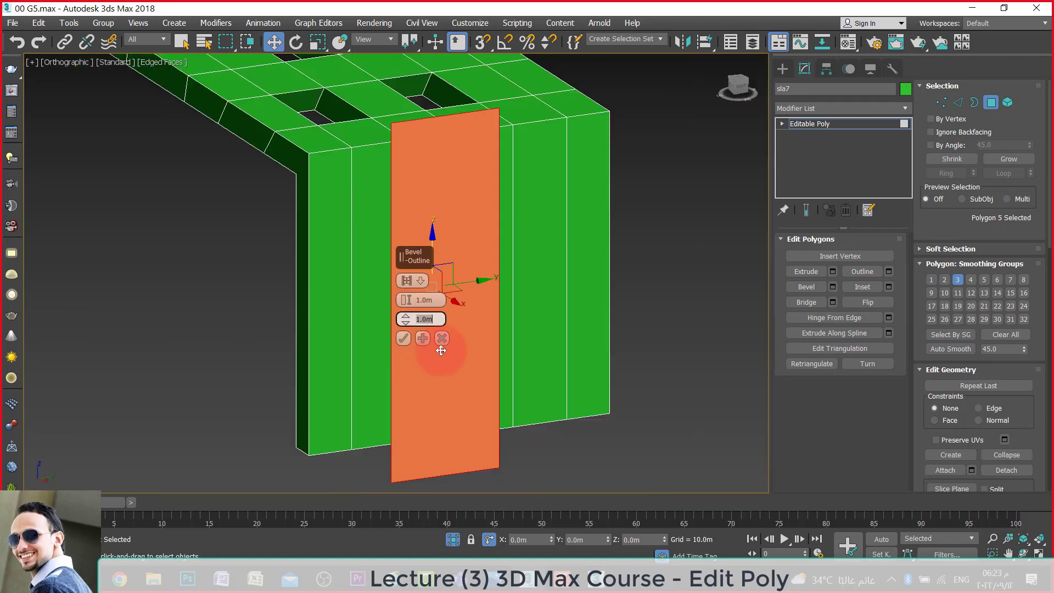
Commit the 1.0m bevel and orbit until the orange panel faces the view.
click(1022, 552)
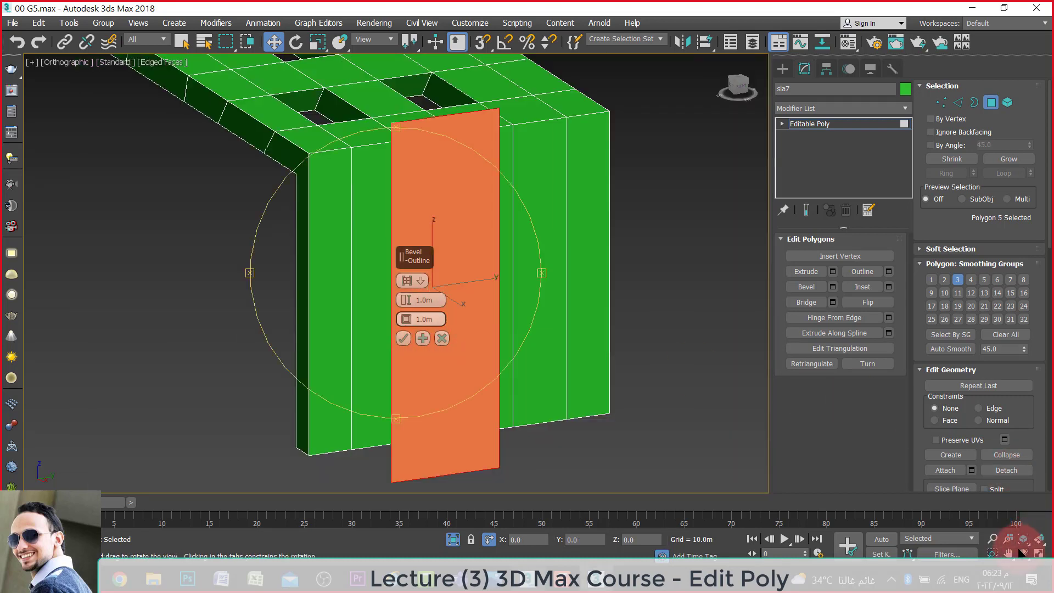
mouse_move(336, 284)
mouse_down()
mouse_move(361, 286)
mouse_move(391, 257)
mouse_move(353, 258)
mouse_up()
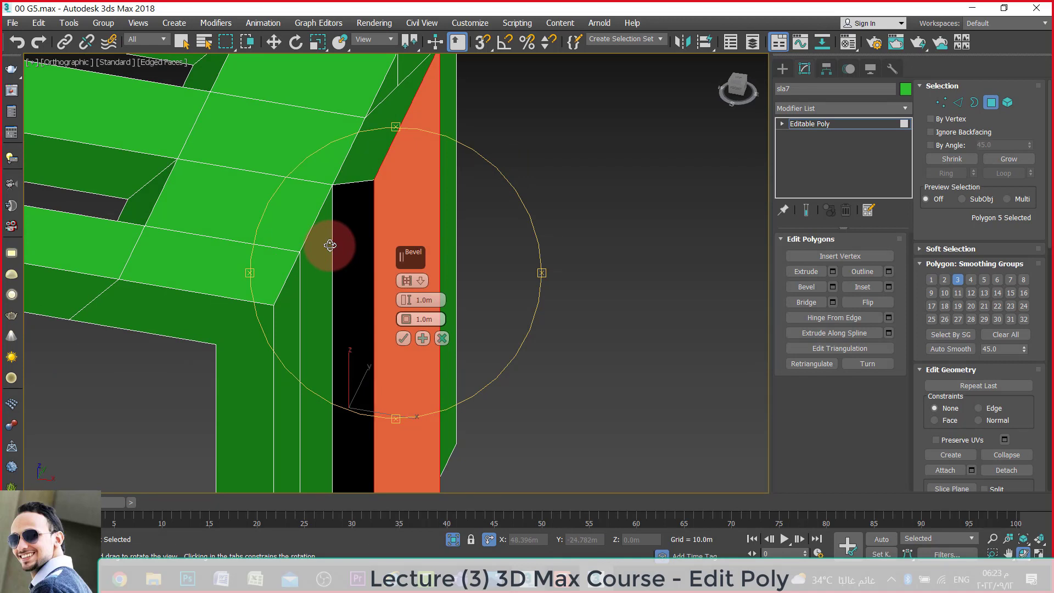
click(404, 338)
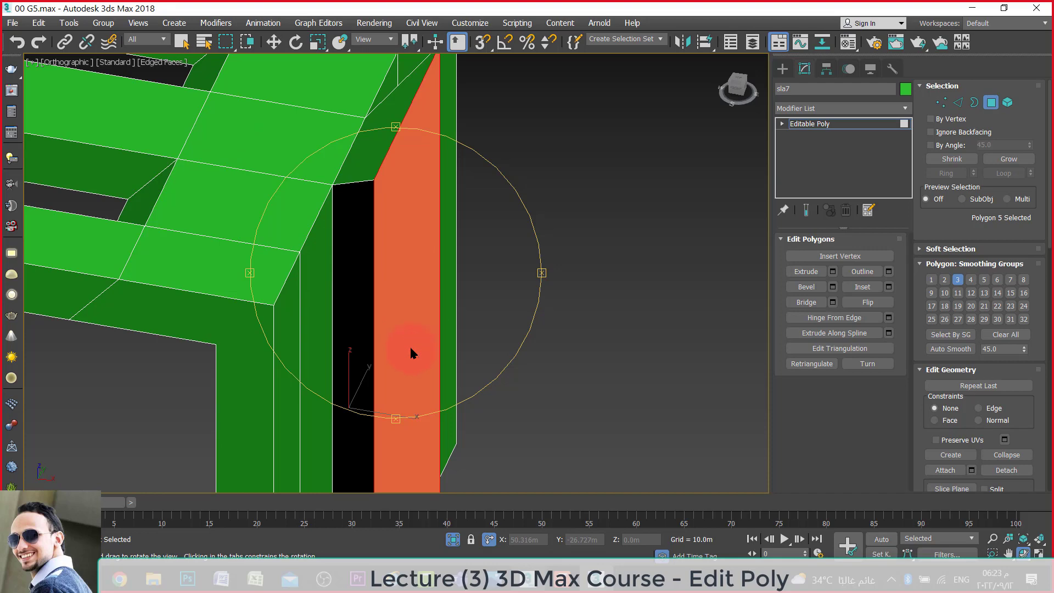
mouse_move(443, 301)
mouse_down()
mouse_move(453, 345)
mouse_move(412, 282)
mouse_move(313, 292)
mouse_move(320, 305)
mouse_move(421, 311)
mouse_move(381, 301)
mouse_move(261, 308)
mouse_move(428, 295)
mouse_move(430, 308)
mouse_move(414, 310)
mouse_up()
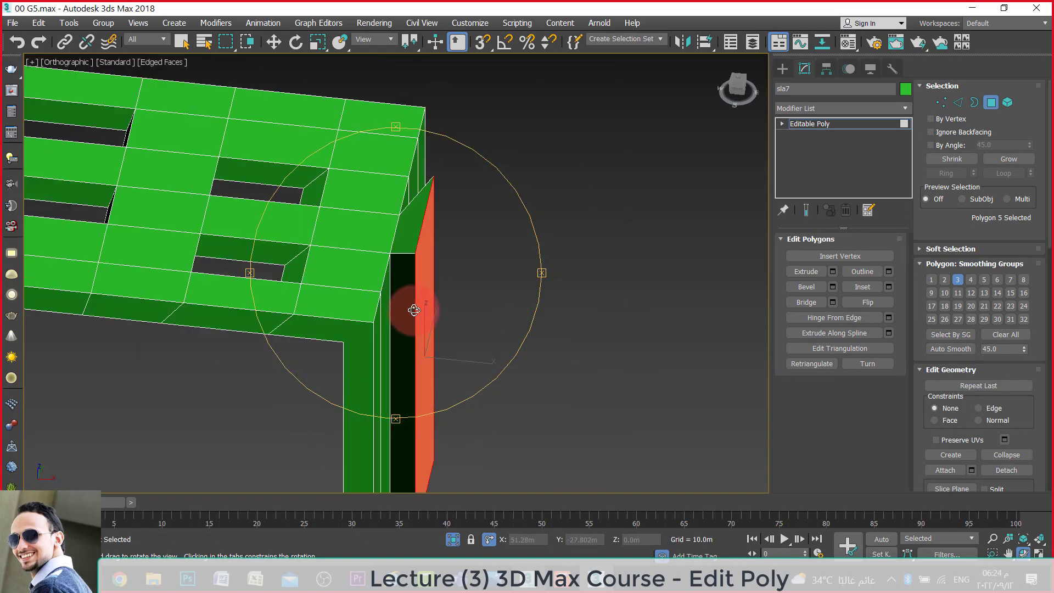
mouse_move(414, 310)
mouse_down()
mouse_move(404, 305)
mouse_move(435, 229)
mouse_move(423, 329)
mouse_move(348, 328)
mouse_up()
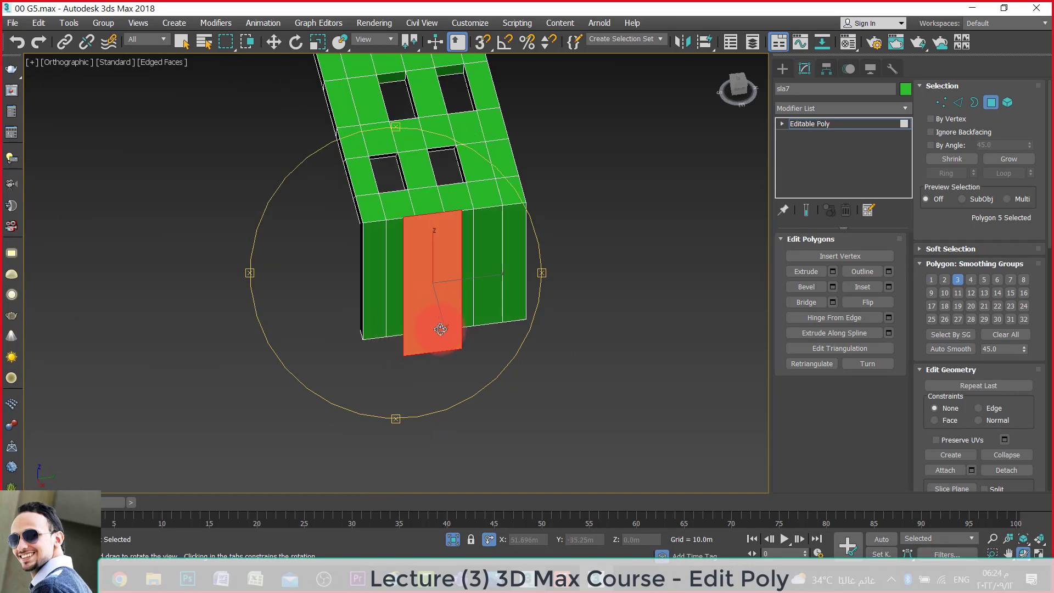
mouse_move(438, 327)
mouse_down()
mouse_move(471, 331)
mouse_move(449, 325)
mouse_up()
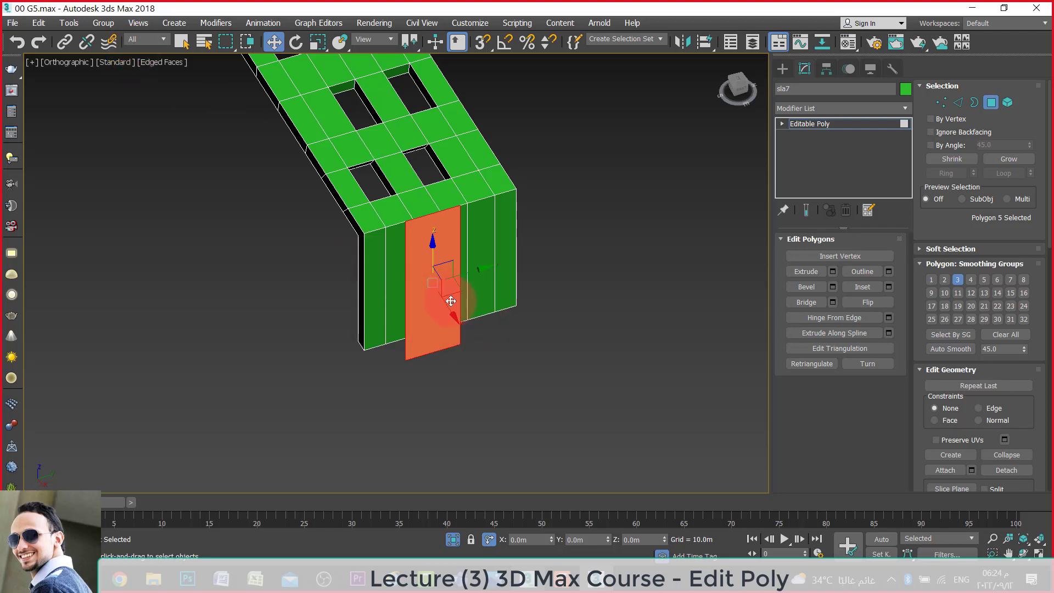
Slide the orange panel sideways along X, then rotate it and return it upright.
mouse_move(441, 289)
mouse_down()
mouse_move(502, 369)
mouse_move(509, 297)
mouse_move(513, 305)
mouse_up()
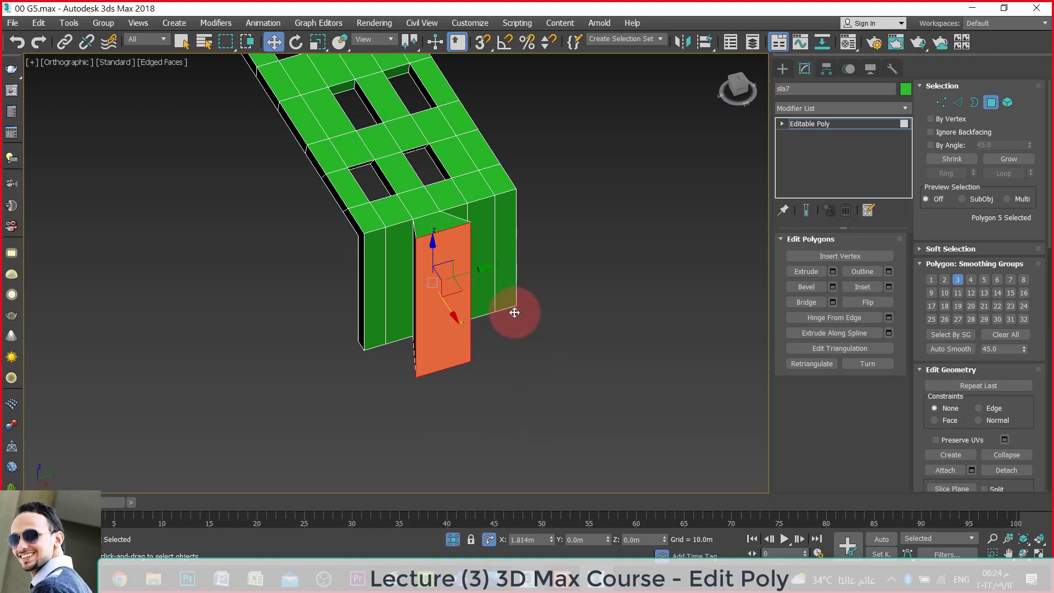
click(291, 46)
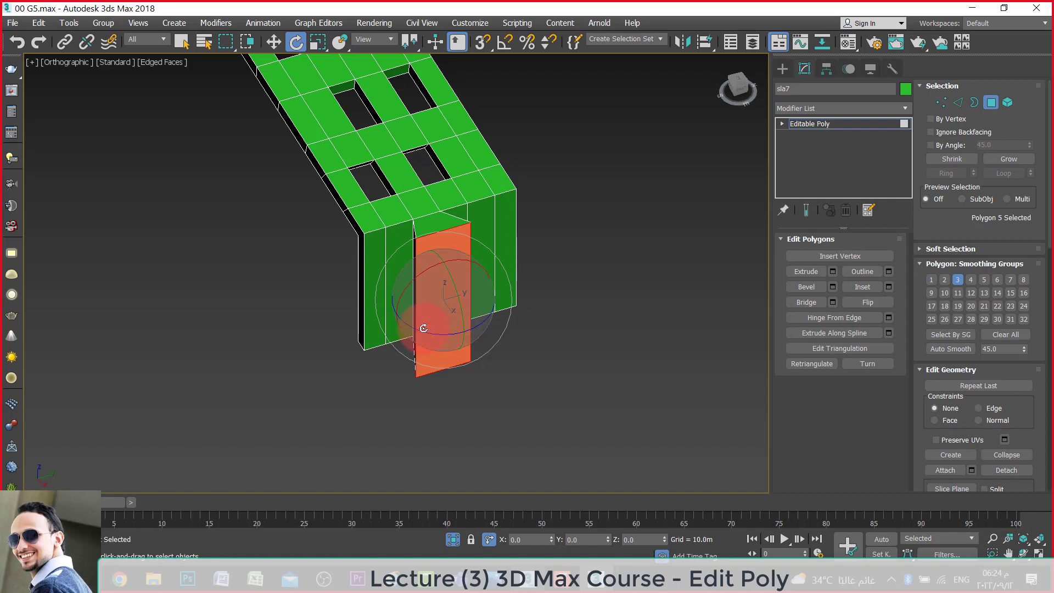
mouse_move(423, 327)
mouse_down()
mouse_move(440, 327)
mouse_move(473, 243)
mouse_up()
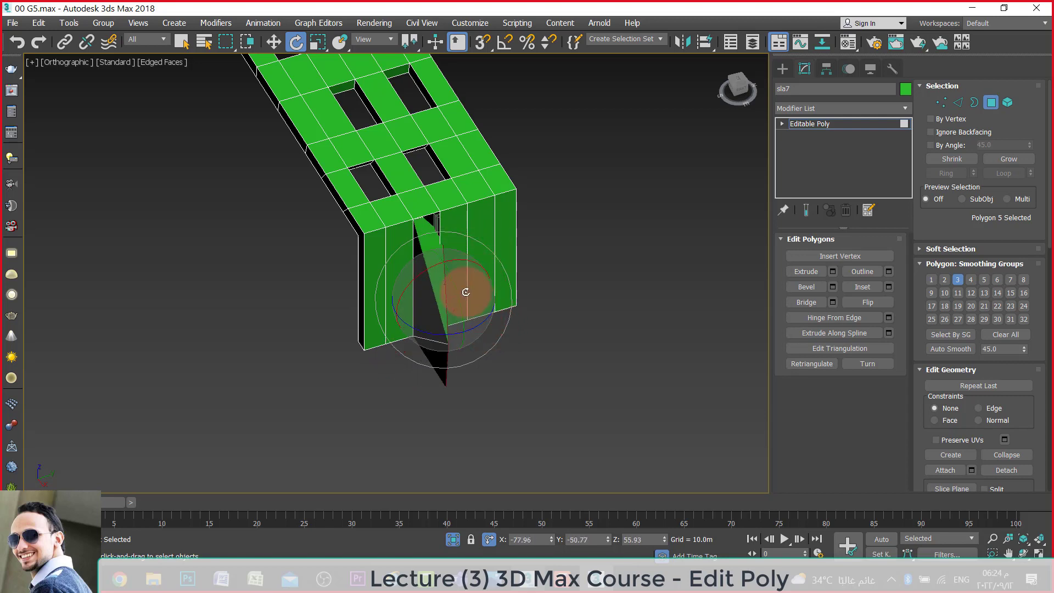
drag(473, 243, 460, 295)
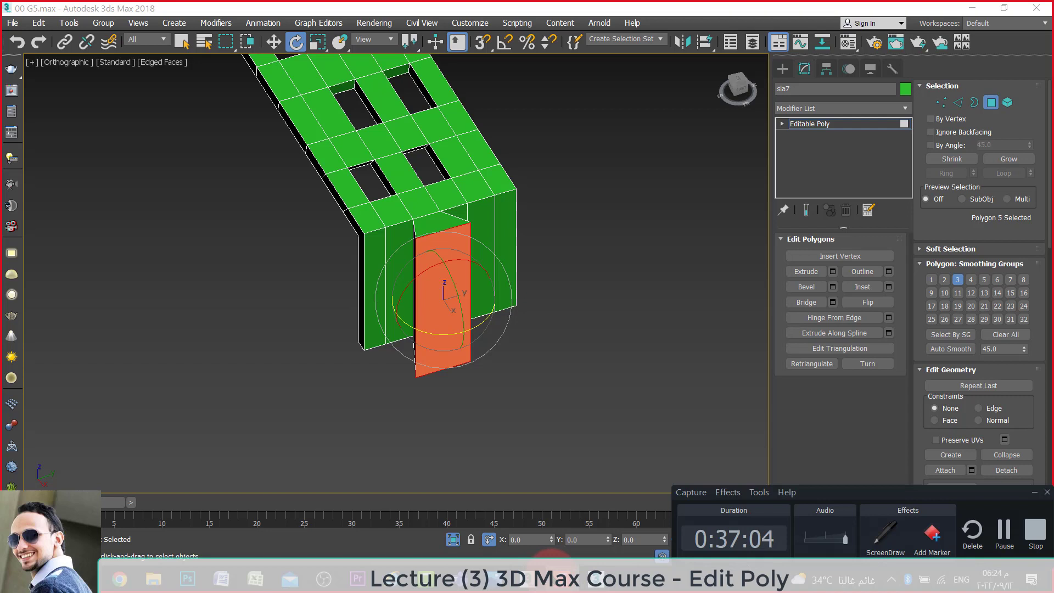
scroll(423, 257, up, 2)
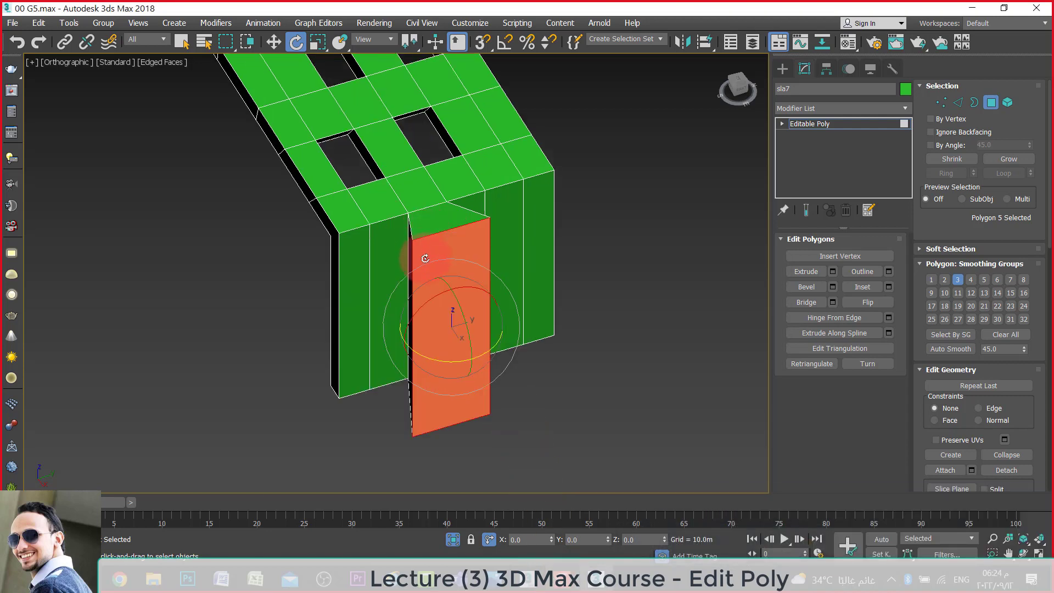
click(318, 42)
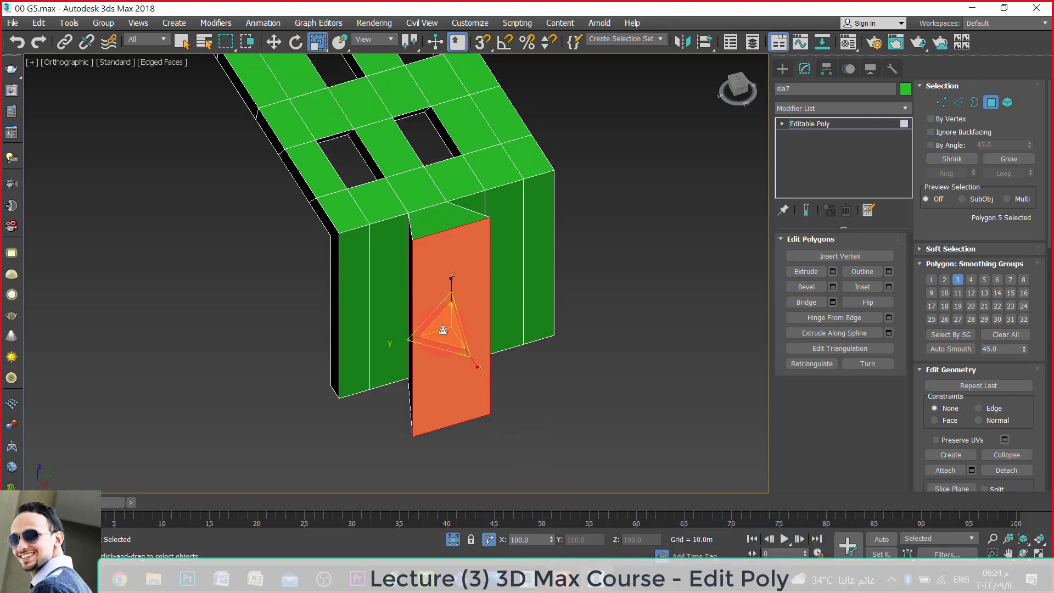
Scale the orange panel along Z and Y until it is taller, wider and extends below the wall.
mouse_move(443, 344)
mouse_down()
mouse_move(452, 394)
mouse_move(439, 446)
mouse_up()
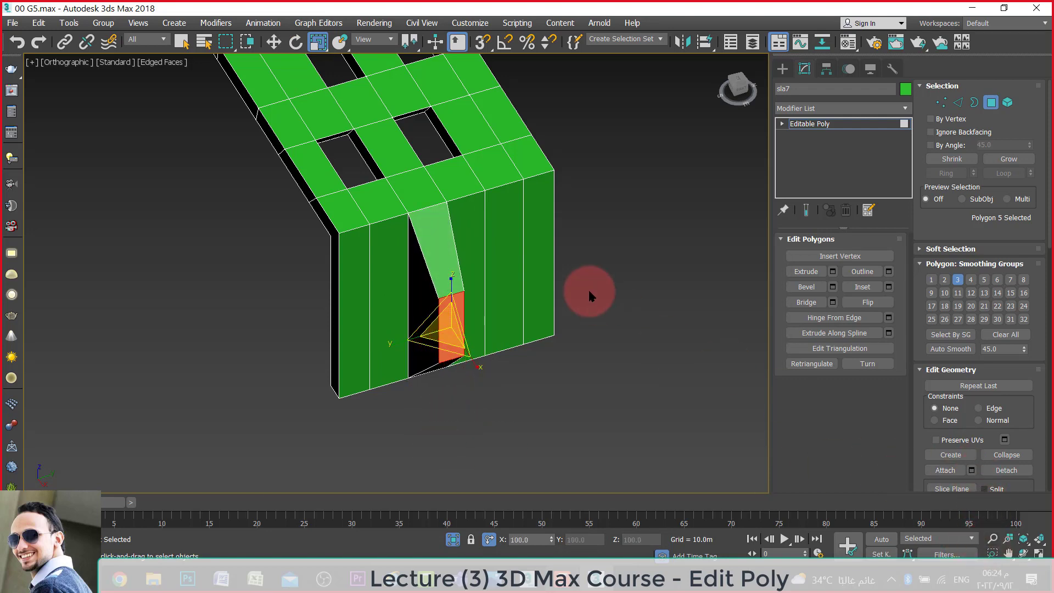
drag(450, 280, 454, 230)
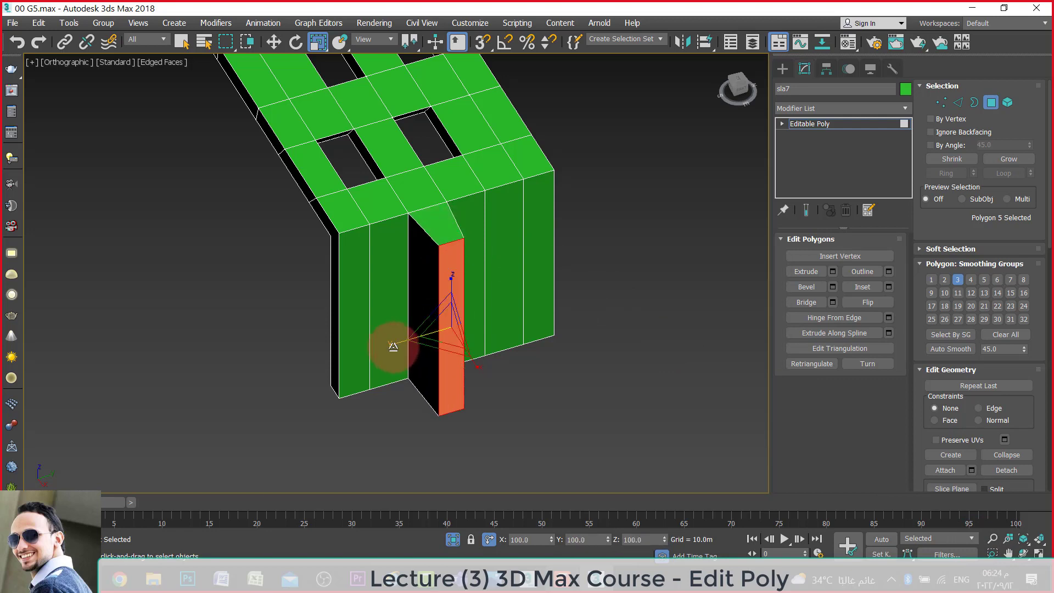
drag(393, 345, 336, 357)
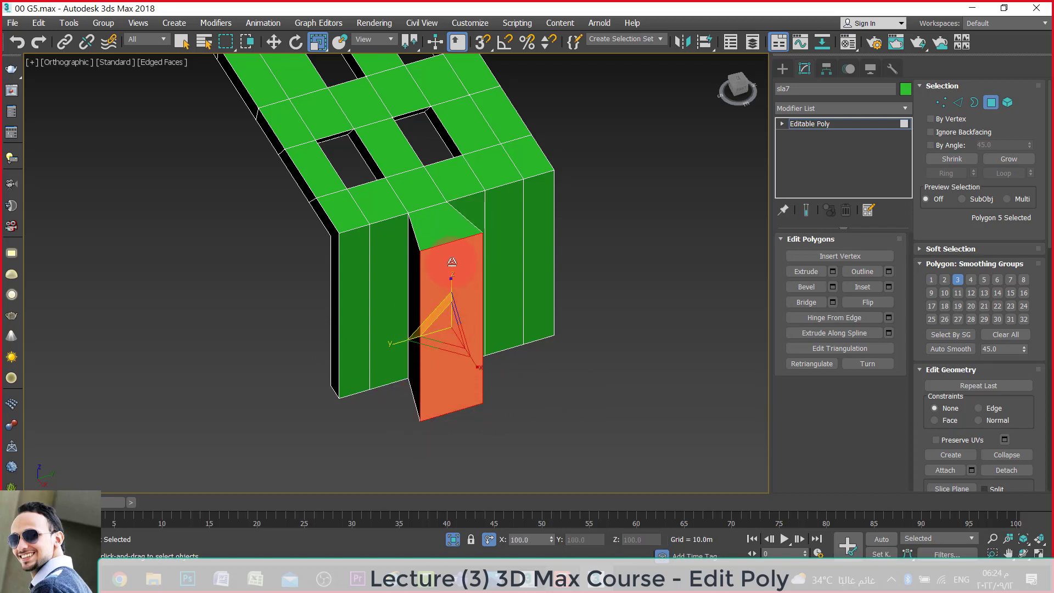
mouse_move(449, 325)
mouse_down()
mouse_move(439, 350)
mouse_move(448, 361)
mouse_move(442, 292)
mouse_up()
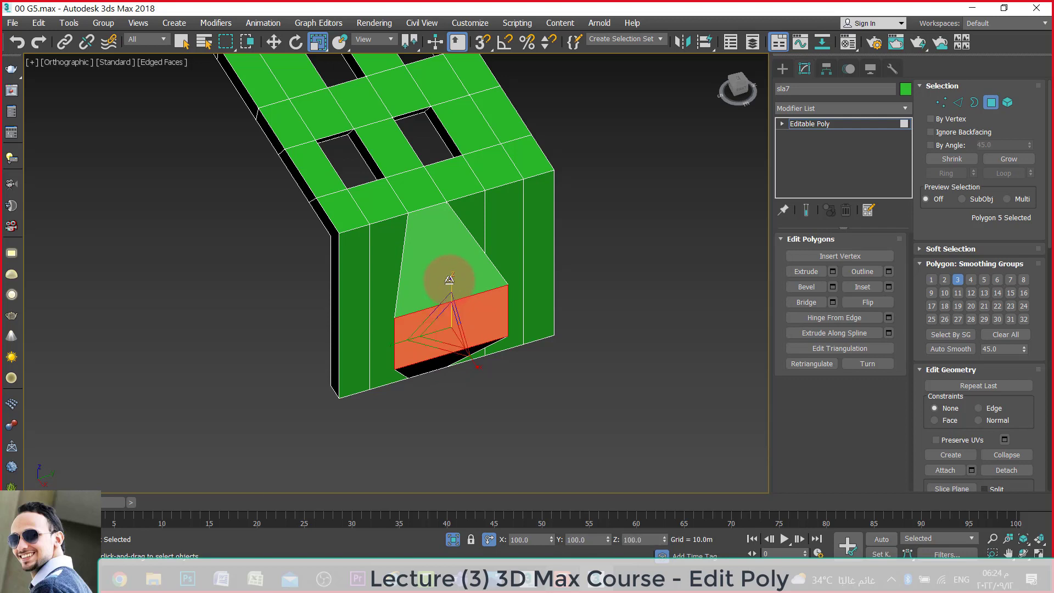
drag(442, 293, 470, 200)
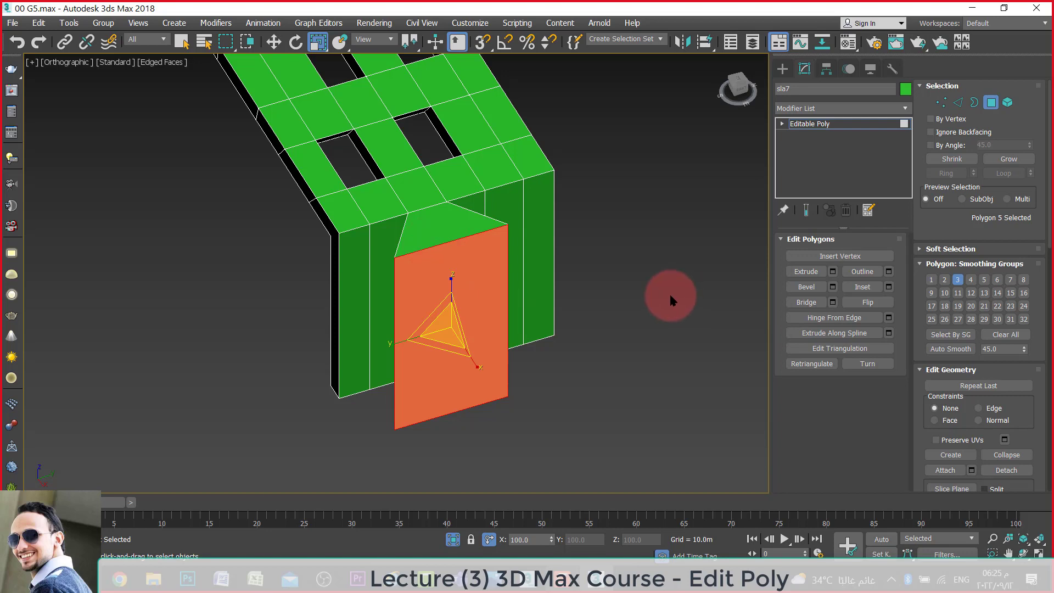
Bring up the '25 E Residential Projects Portofolio.jpg' building render in Photos for comparison.
scroll(466, 377, down, 3)
click(482, 561)
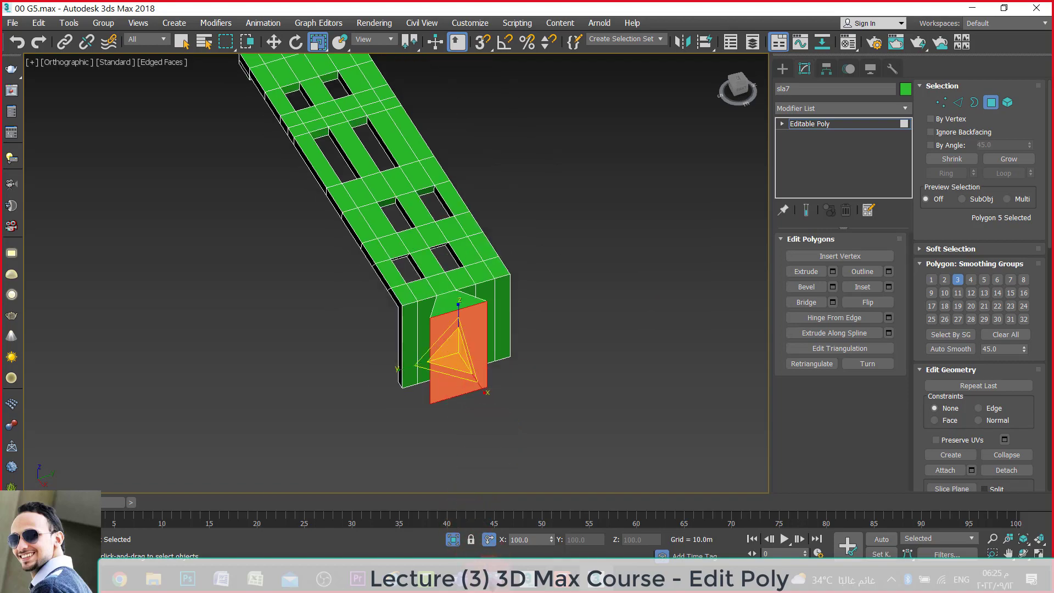
scroll(463, 379, down, 3)
drag(463, 379, 501, 298)
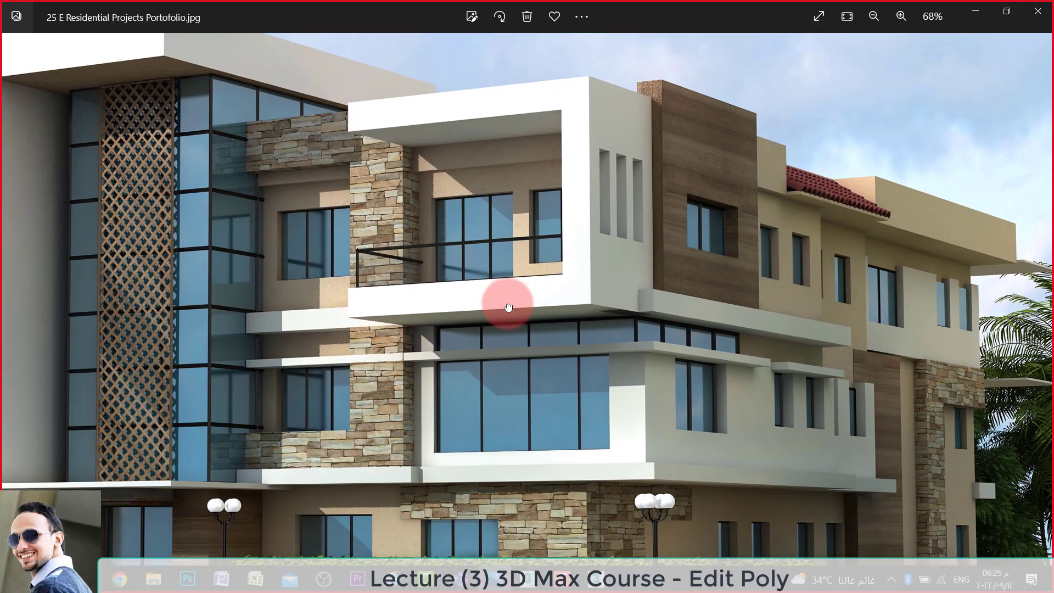
mouse_move(478, 383)
mouse_down()
mouse_move(595, 277)
mouse_move(579, 303)
mouse_up()
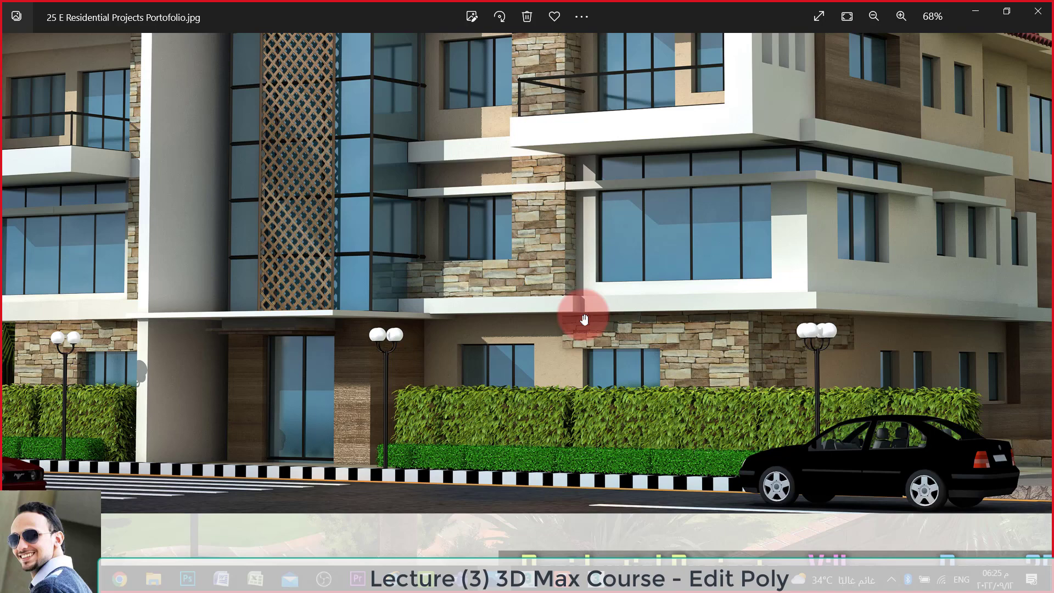
mouse_move(400, 179)
mouse_down()
mouse_move(522, 331)
mouse_move(604, 380)
mouse_move(807, 306)
mouse_up()
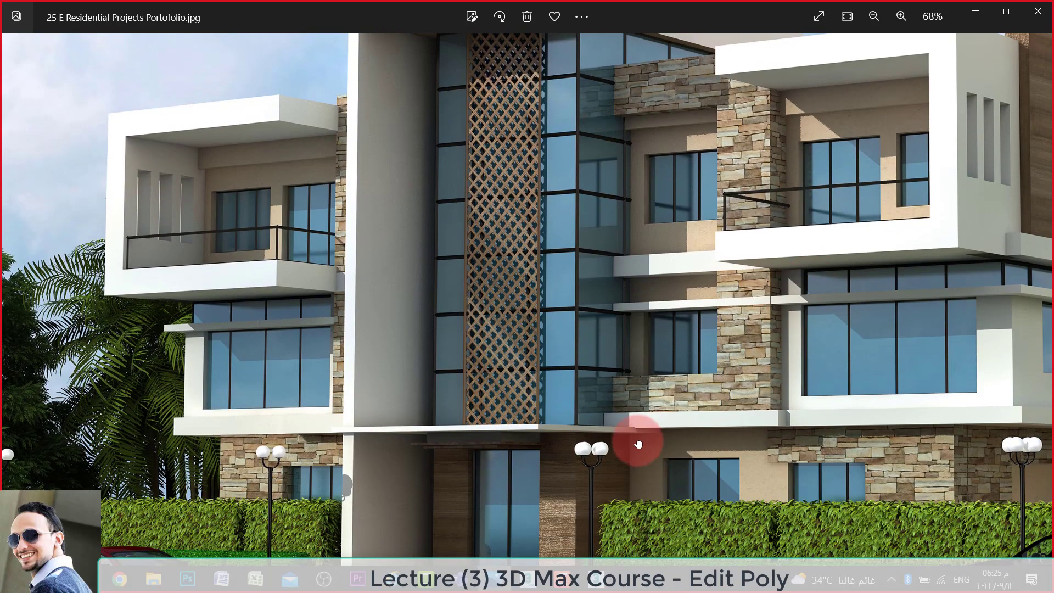
drag(636, 438, 680, 246)
scroll(604, 308, up, 2)
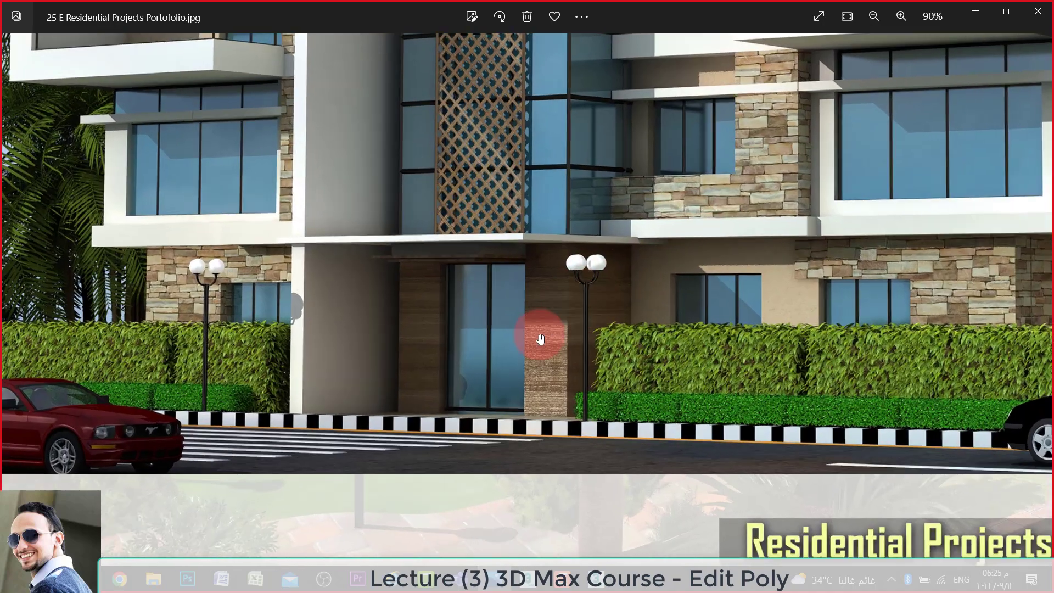
scroll(521, 362, up, 3)
scroll(506, 389, up, 2)
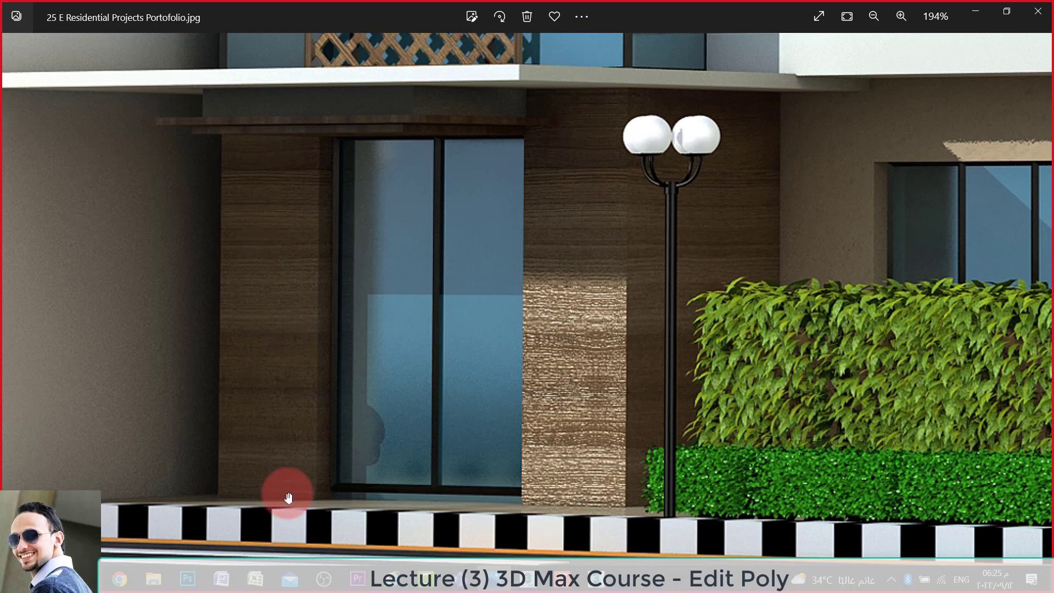
scroll(269, 328, down, 1)
mouse_move(376, 329)
mouse_down()
mouse_move(407, 189)
mouse_move(379, 317)
mouse_up()
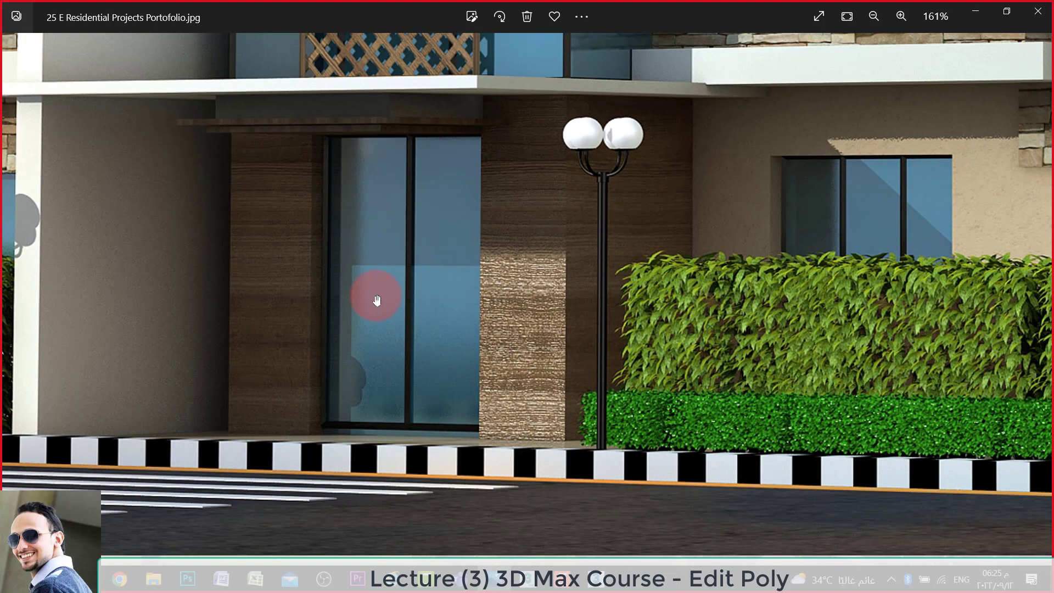
scroll(375, 329, down, 2)
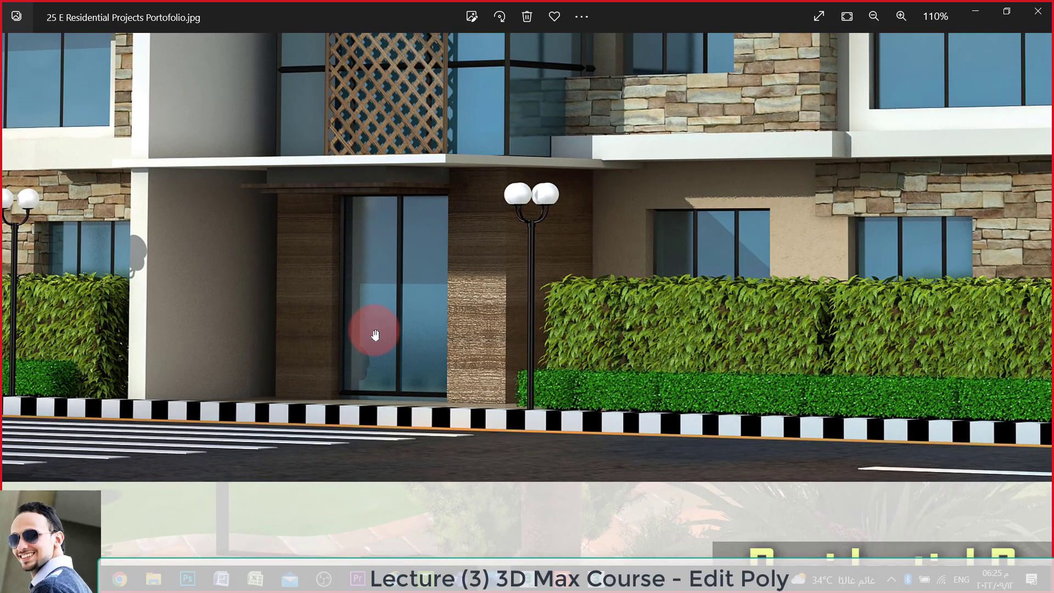
scroll(212, 364, down, 2)
scroll(424, 205, down, 2)
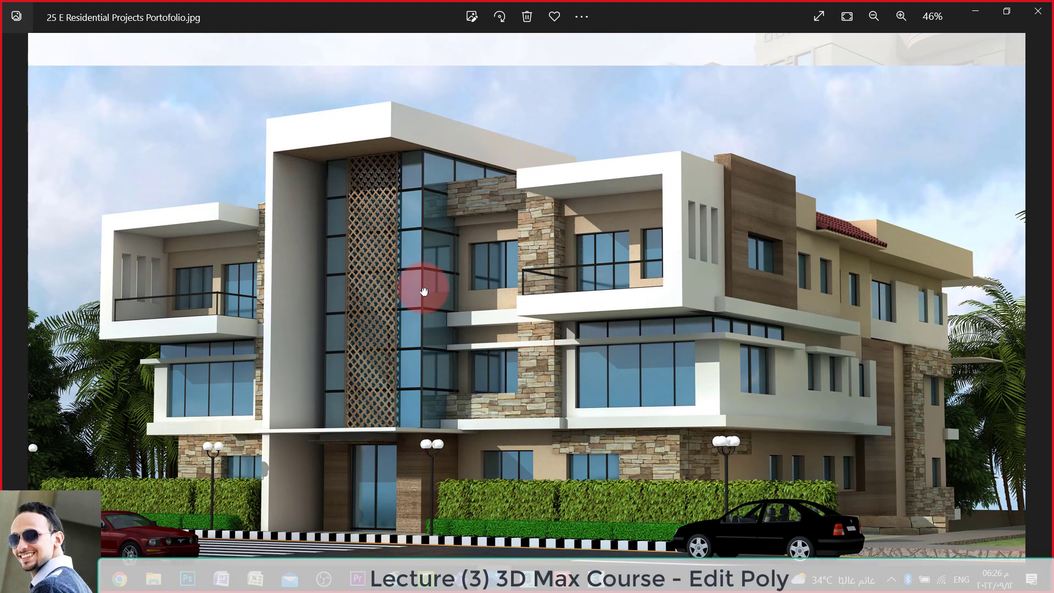
drag(407, 329, 399, 304)
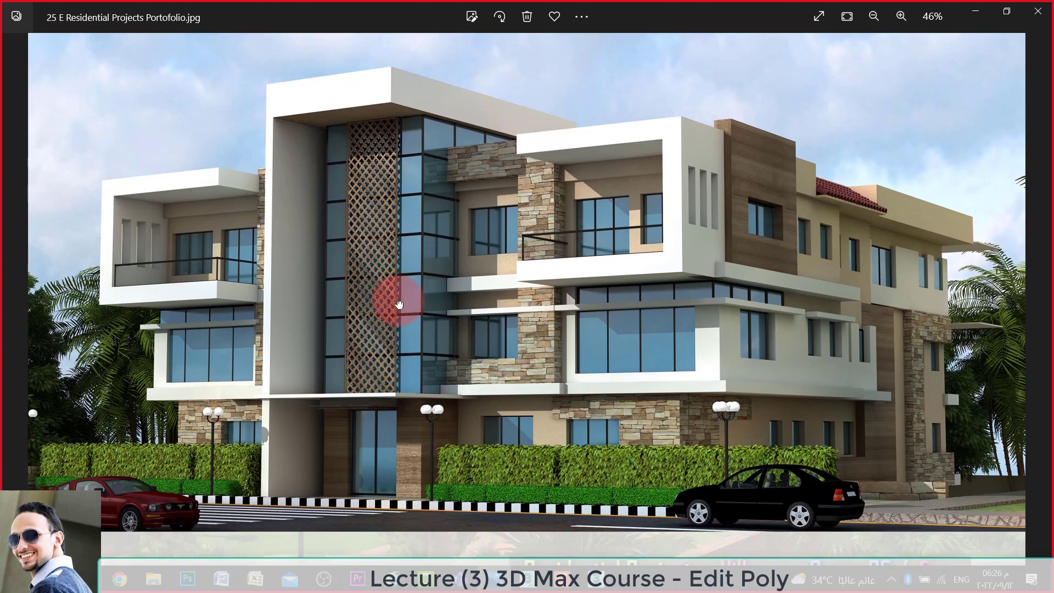